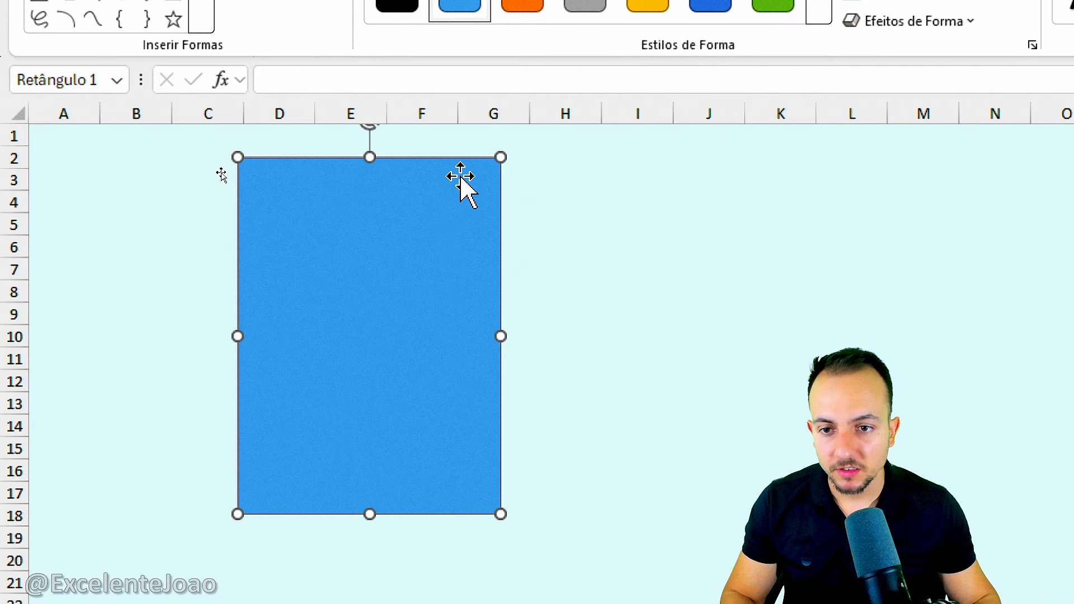
Move the rectangle to the sheet's upper-left corner and resize it to span columns A to C and the full visible height.
left_click_drag(335, 283, 102, 240)
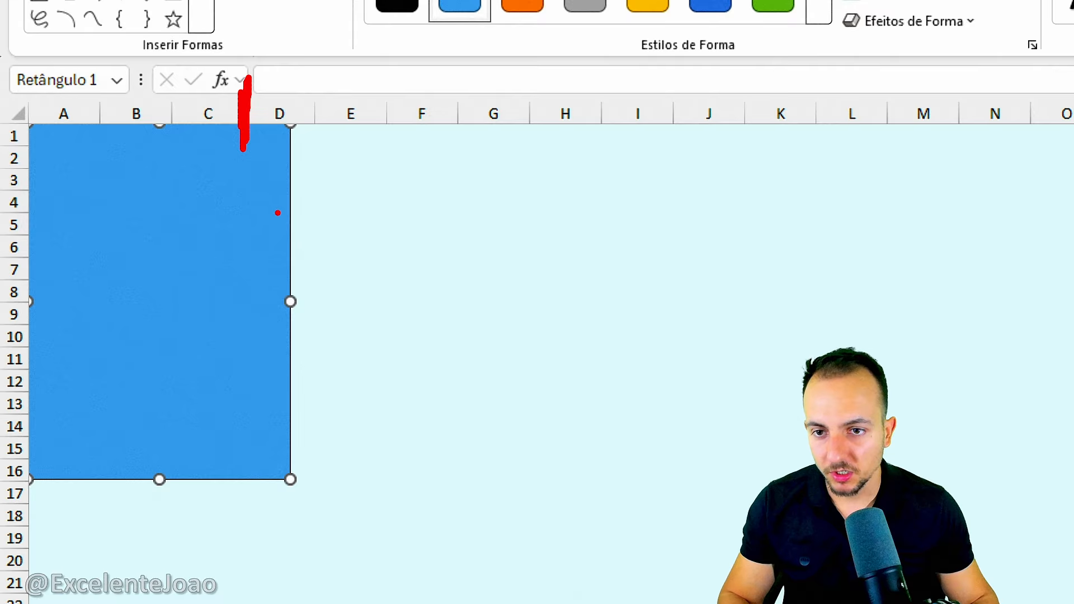
left_click_drag(290, 302, 245, 300)
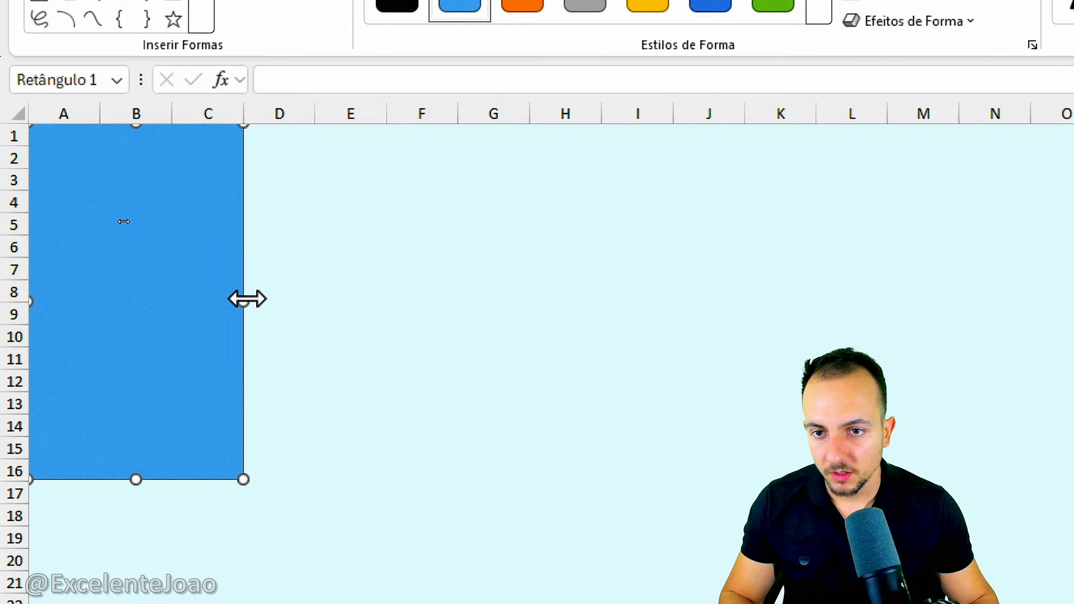
left_click_drag(135, 480, 119, 603)
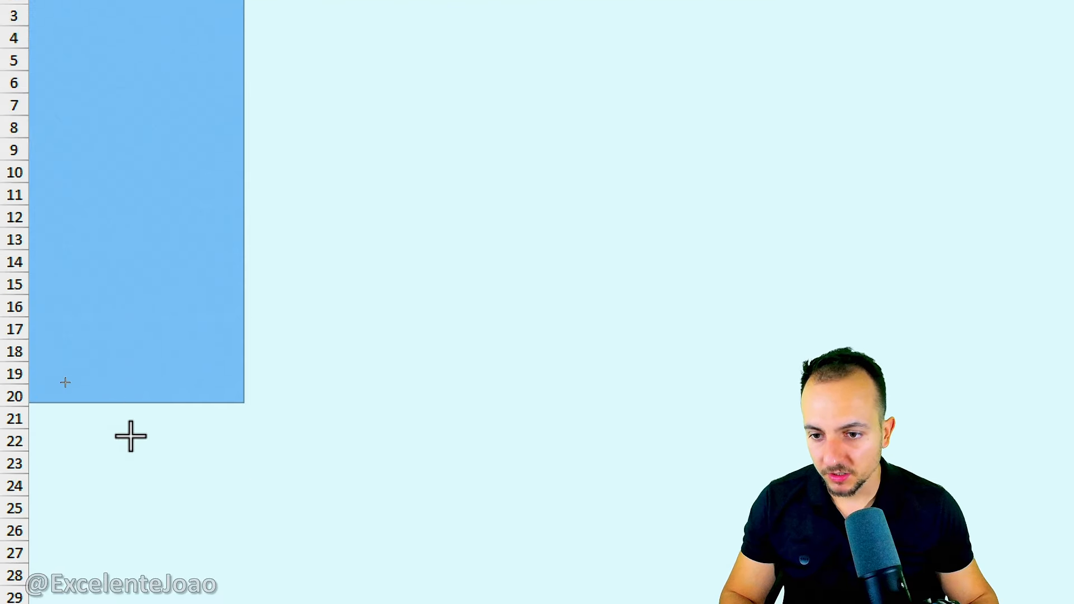
left_click_drag(119, 526, 131, 587)
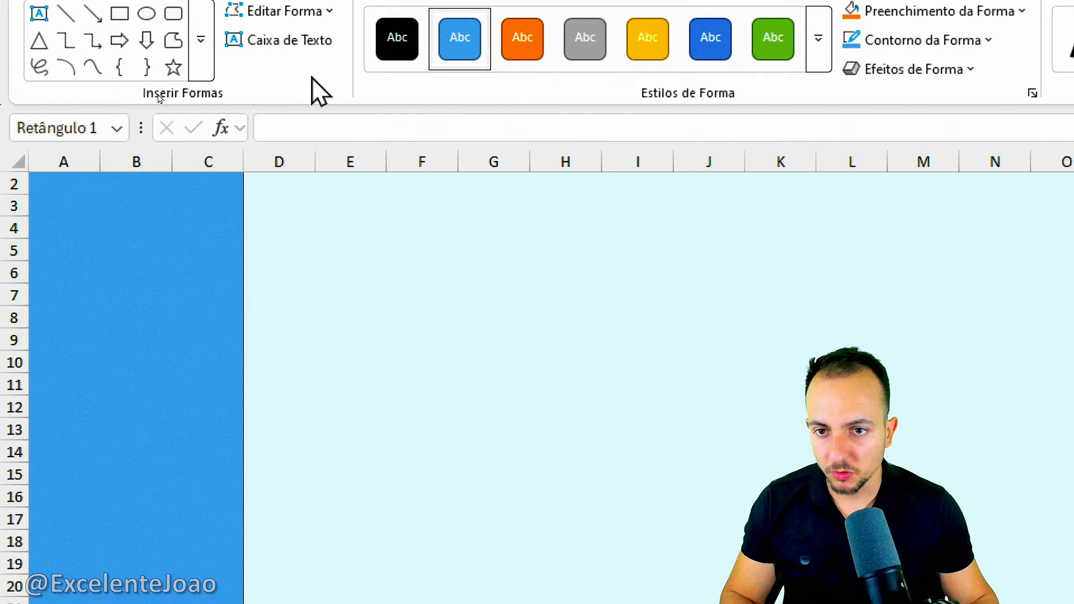
scroll(175, 307, "down", 7)
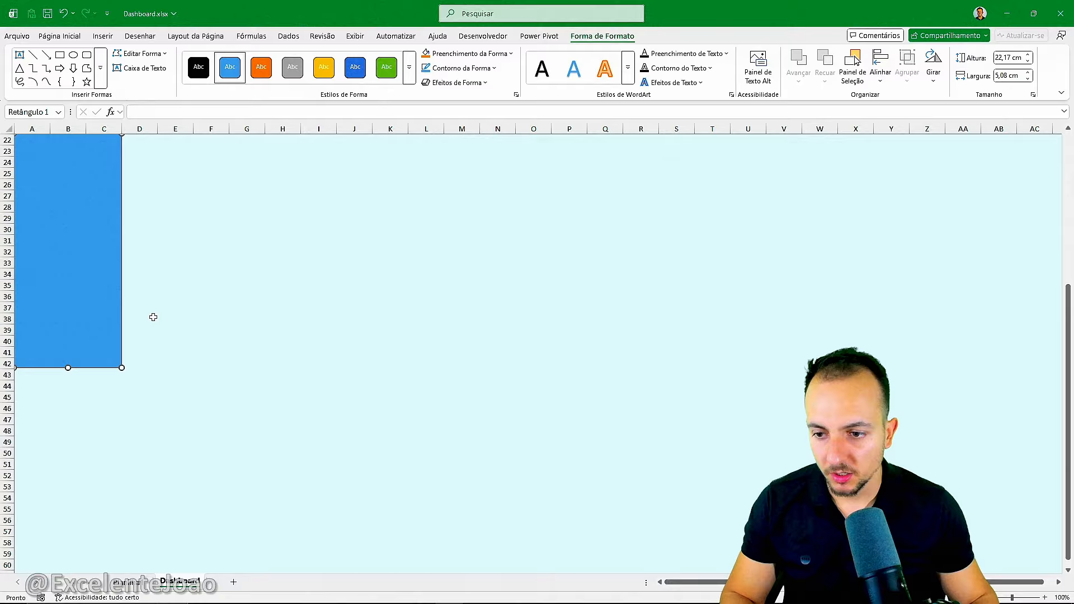
scroll(154, 317, "up", 7)
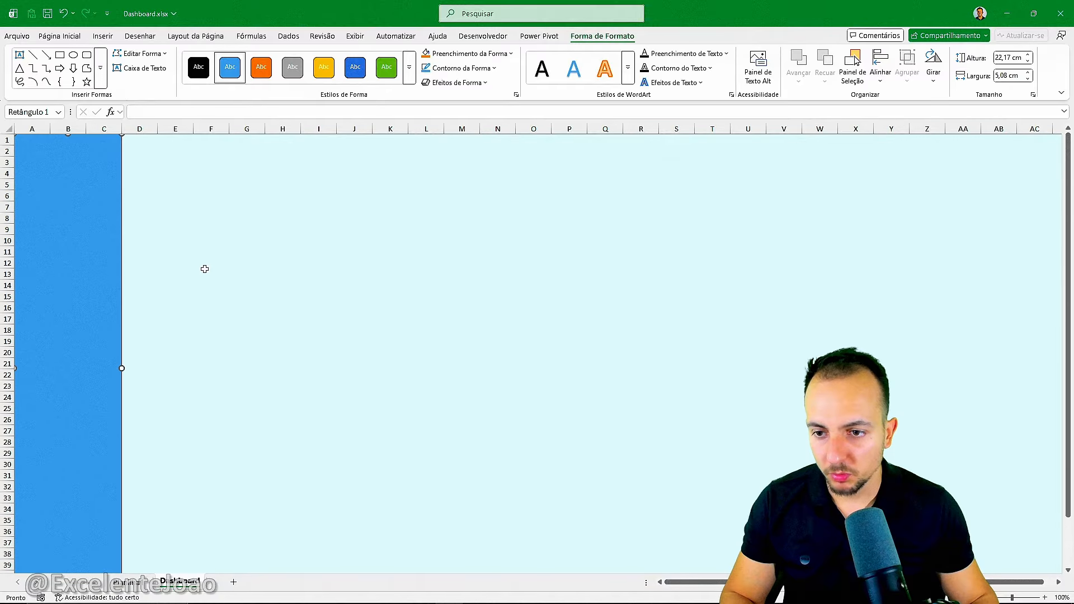
left_click(247, 218)
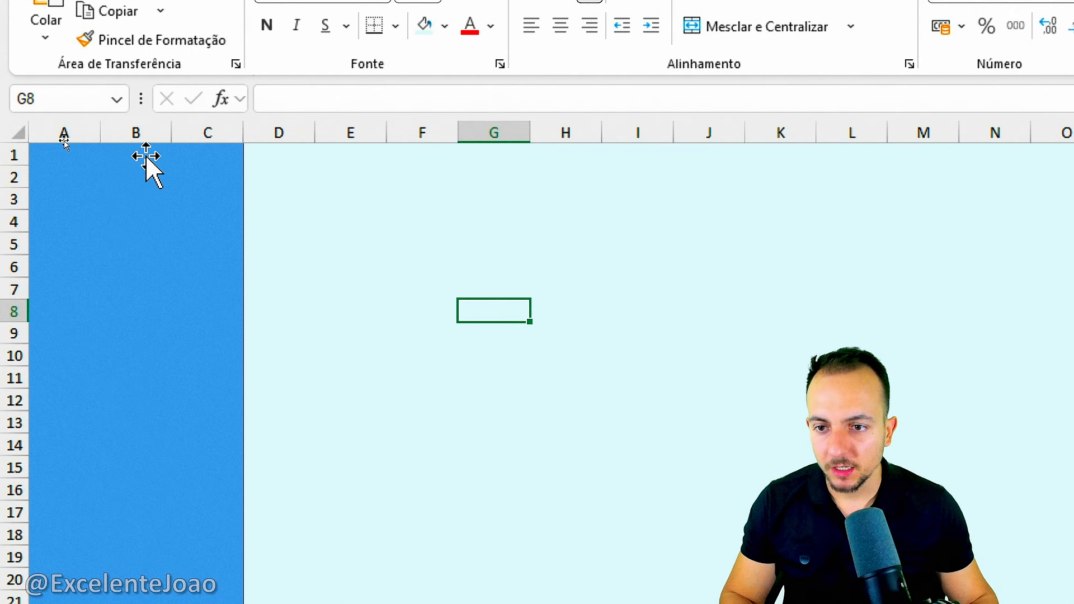
Apply a preset outer shadow, offset to the lower right at 45°, to the blue sidebar rectangle.
left_click(97, 174)
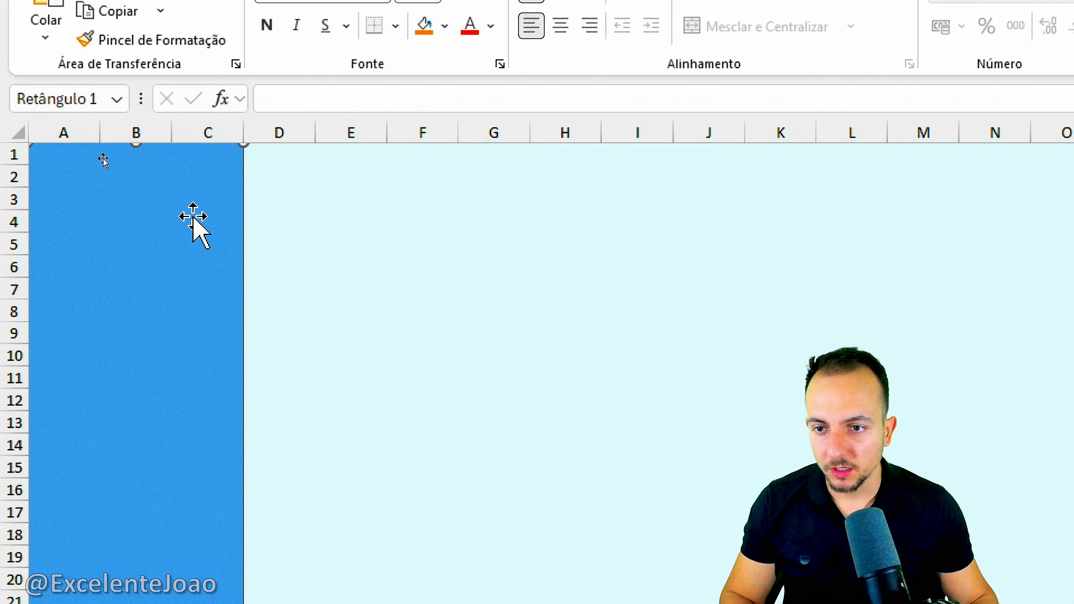
right_click(164, 192)
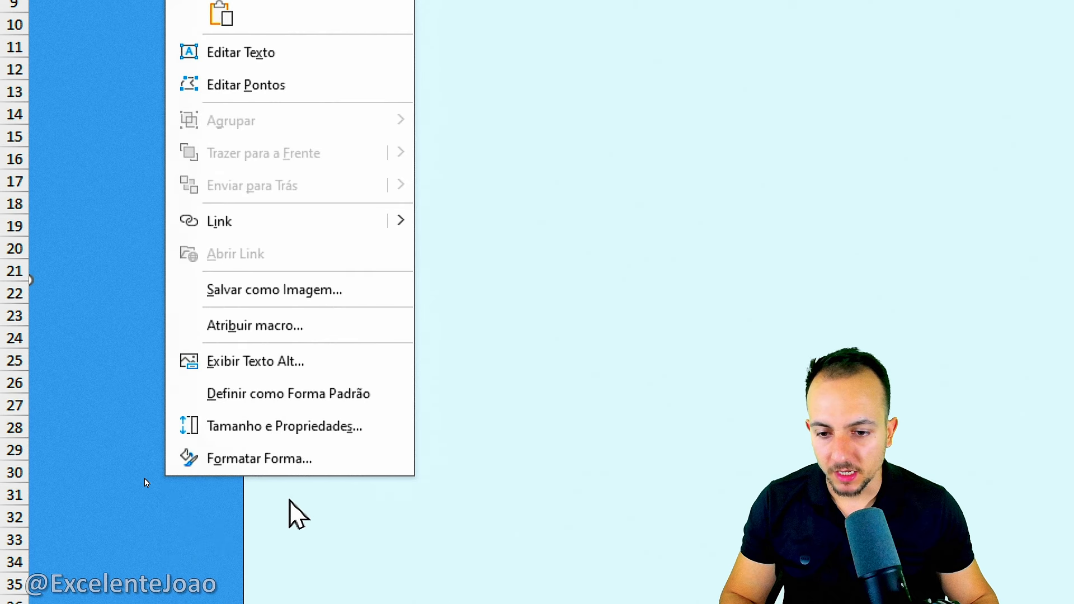
left_click(310, 460)
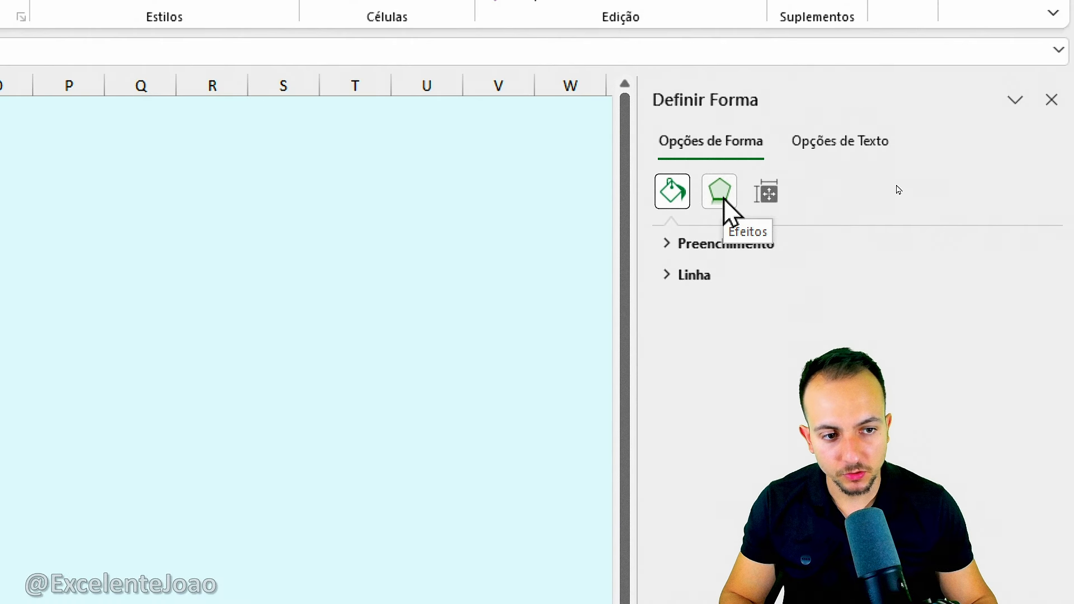
left_click(721, 197)
left_click(719, 246)
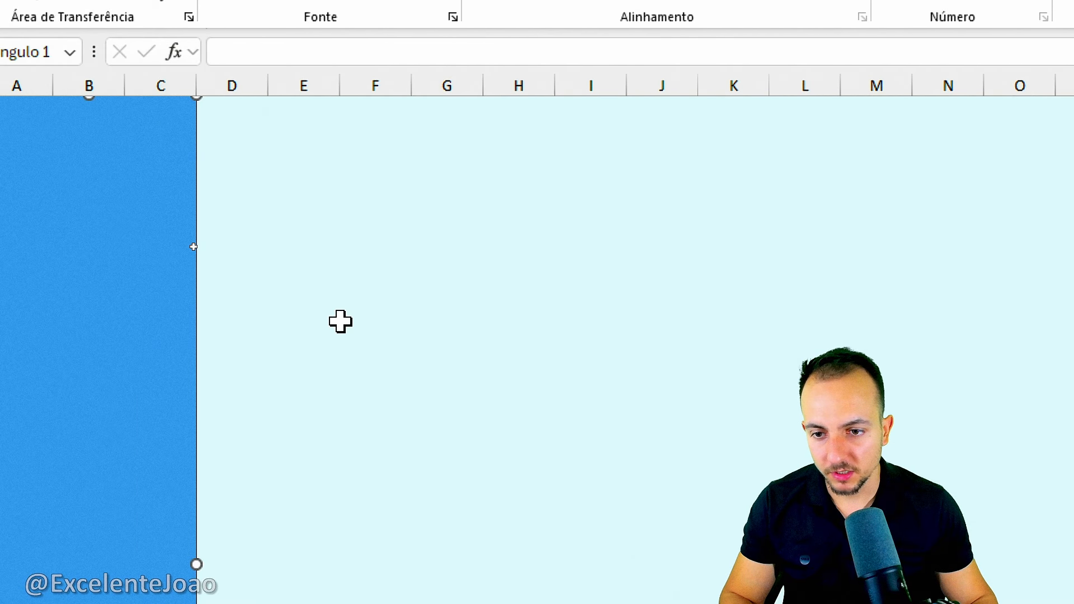
left_click_drag(197, 163, 190, 384)
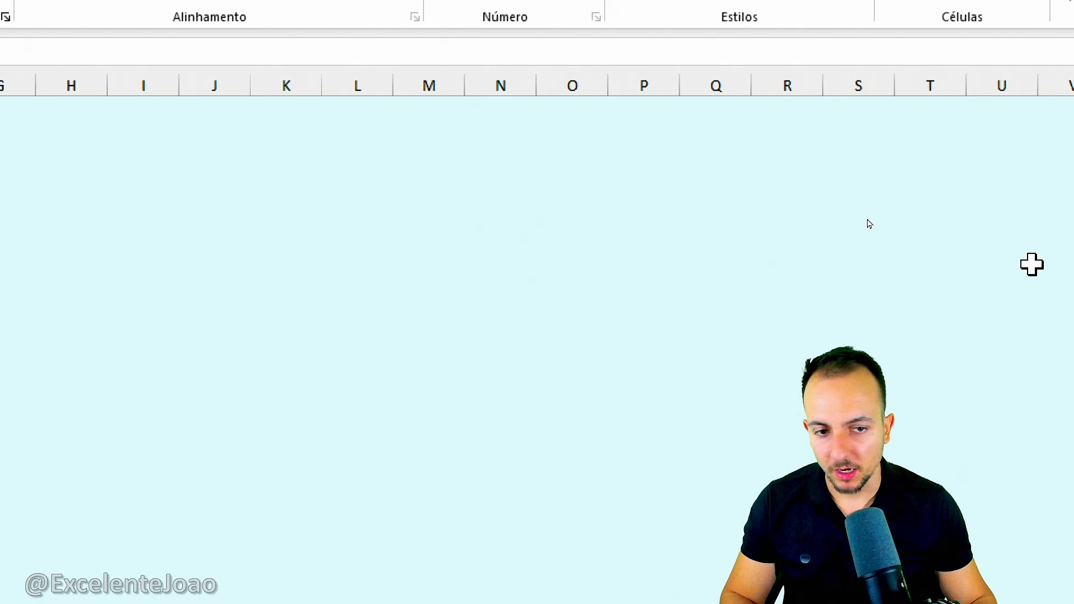
left_click(1010, 275)
left_click(894, 461)
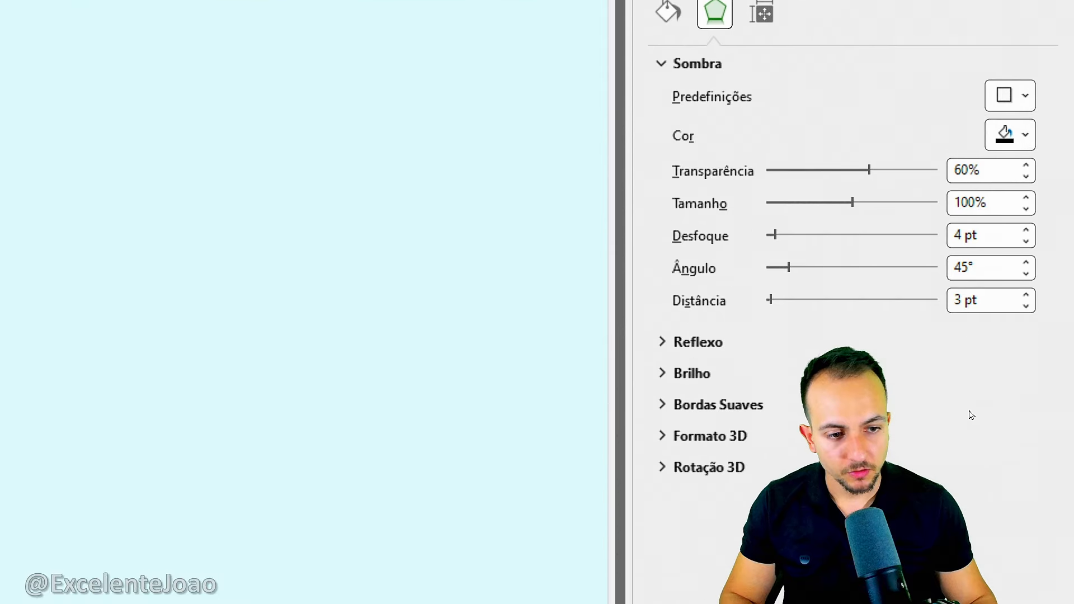
Set the sidebar rectangle's shadow blur to 0 pt and its distance to 6 pt.
left_click_drag(983, 170, 942, 178)
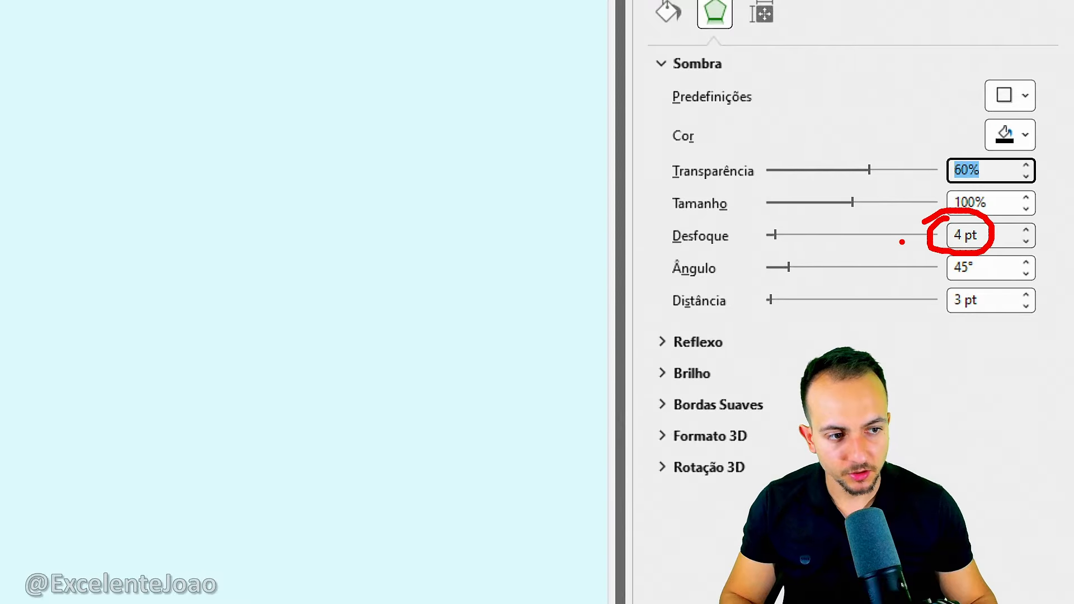
mouse_move(775, 235)
left_mouse_down()
mouse_move(825, 235)
mouse_move(768, 235)
left_mouse_up()
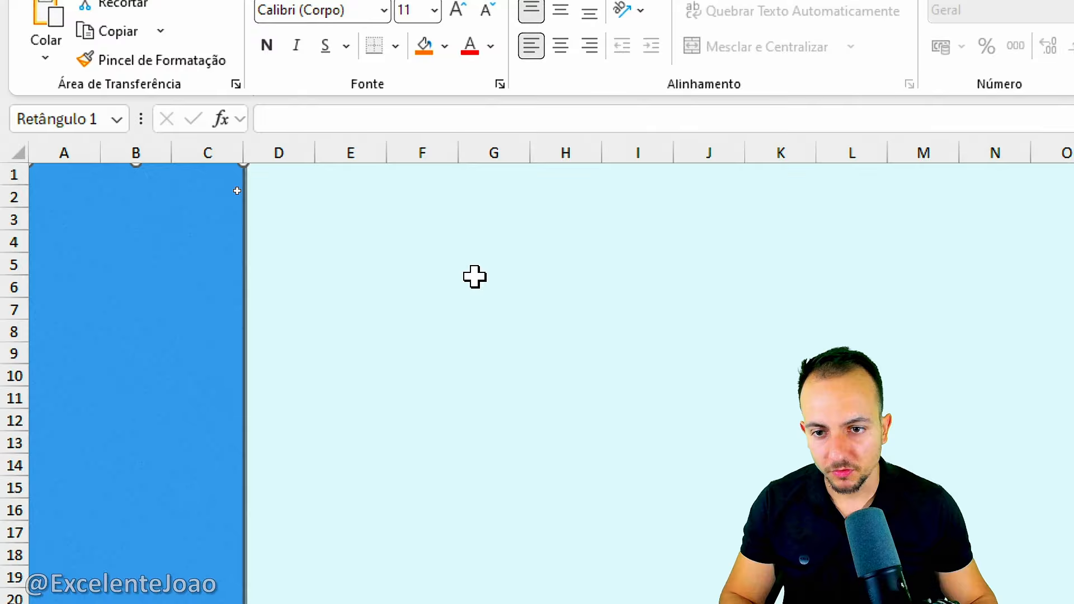
left_click(475, 278)
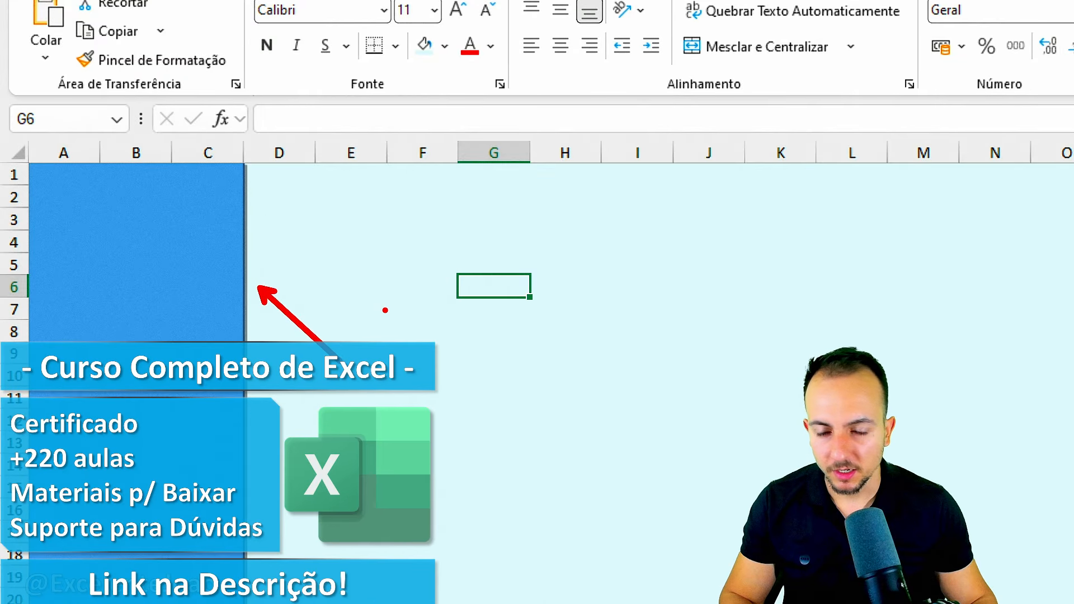
left_click(227, 247)
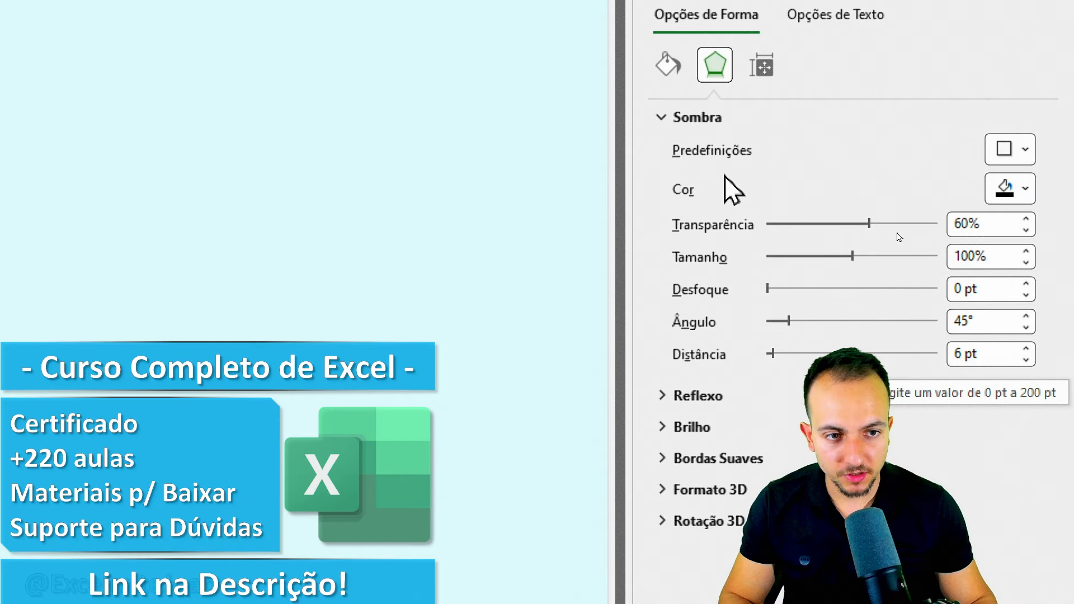
left_click(695, 117)
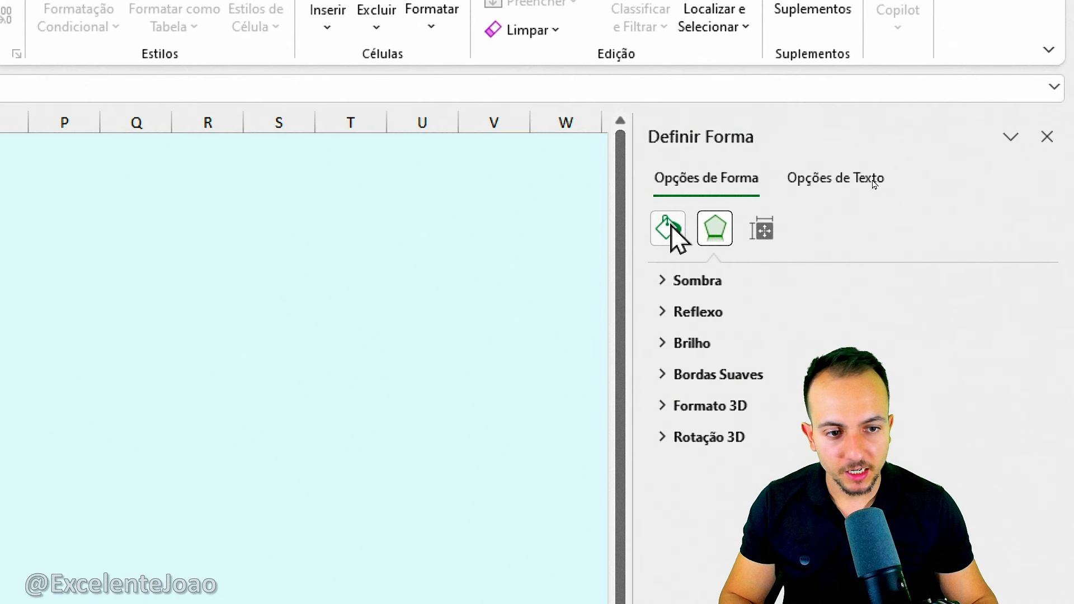
Remove the sidebar rectangle's outline by setting its line to Sem linha.
left_click(669, 229)
left_click(681, 313)
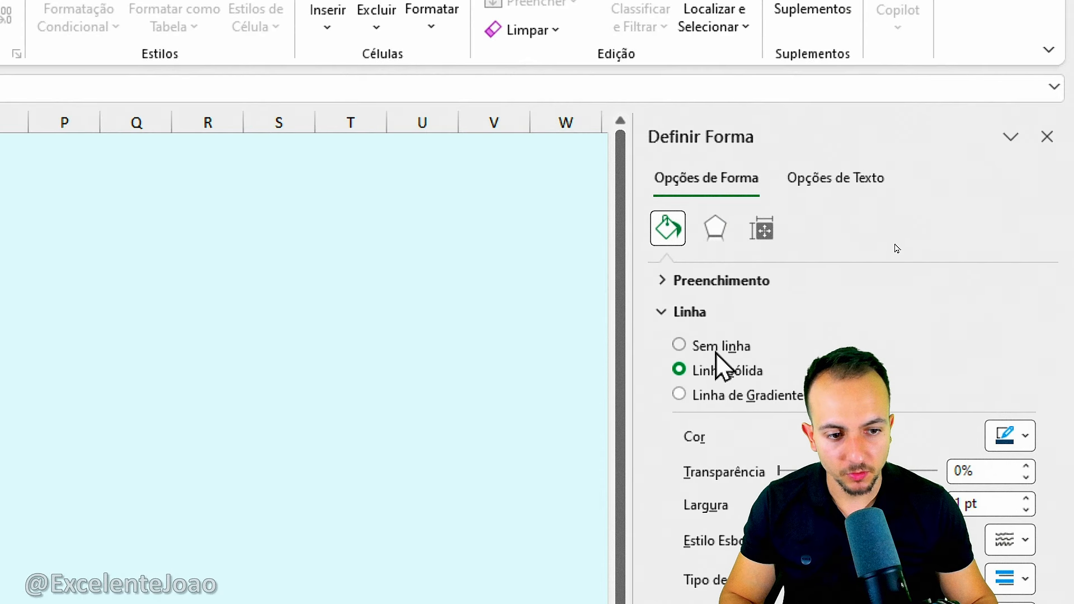
left_click(716, 350)
left_click(694, 313)
Widen the shape formatting pane and change the sidebar rectangle's fill to Preenchimento de gradiente.
left_click(689, 281)
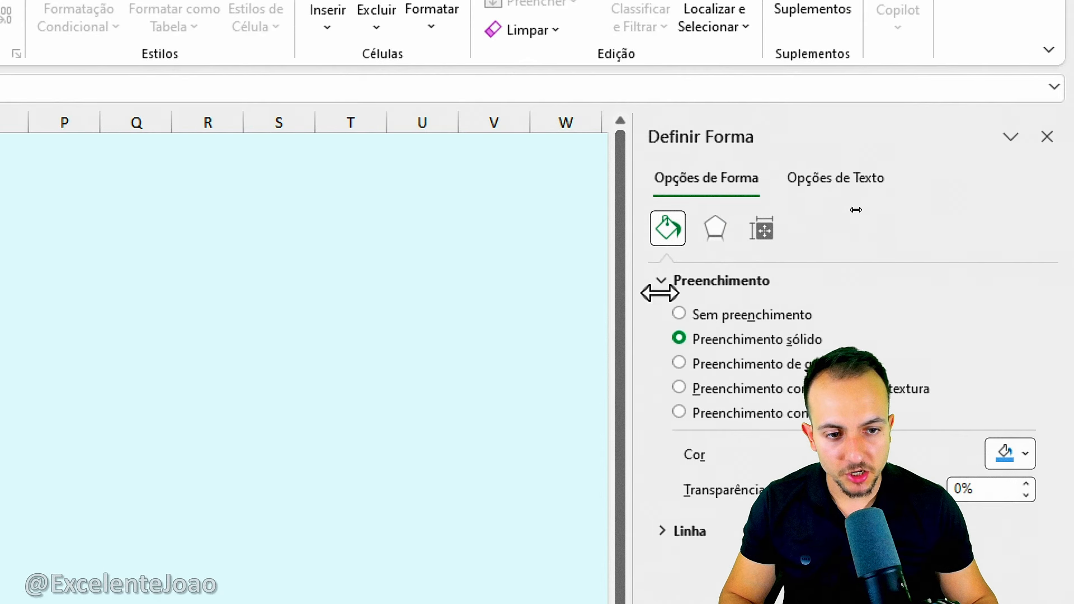
left_click_drag(661, 293, 561, 283)
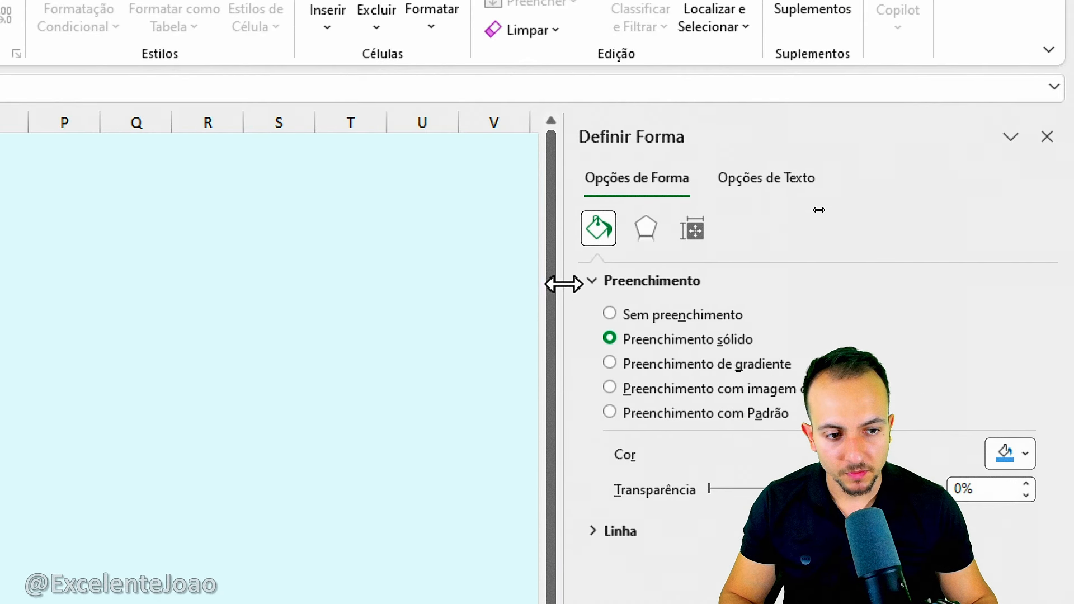
left_click(700, 367)
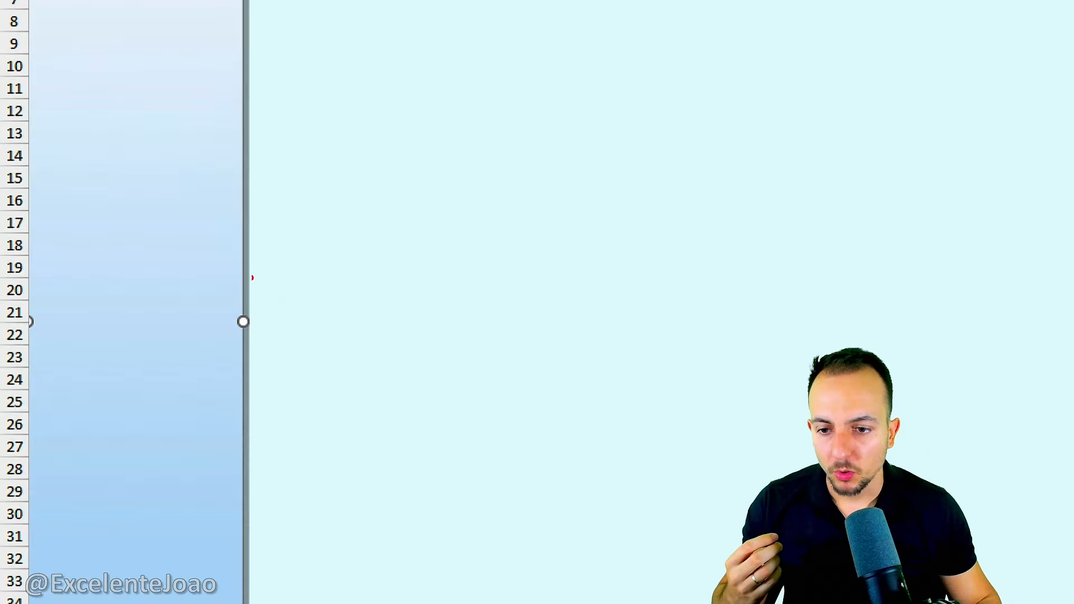
mouse_move(253, 277)
left_mouse_down()
mouse_move(325, 353)
mouse_move(232, 275)
left_mouse_up()
left_click_drag(0, 85, 102, 41)
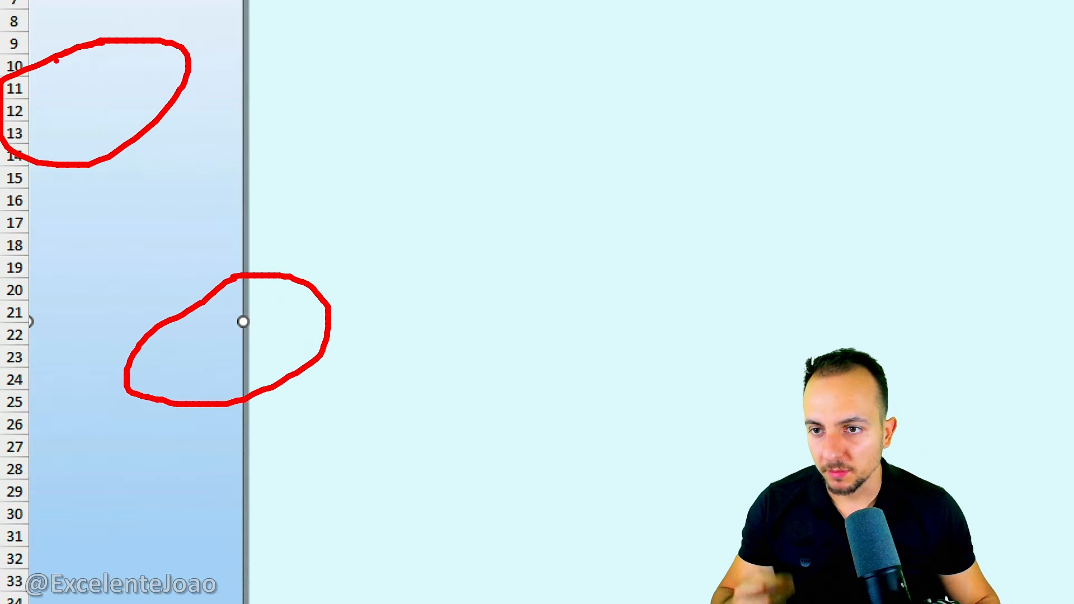
key("Escape")
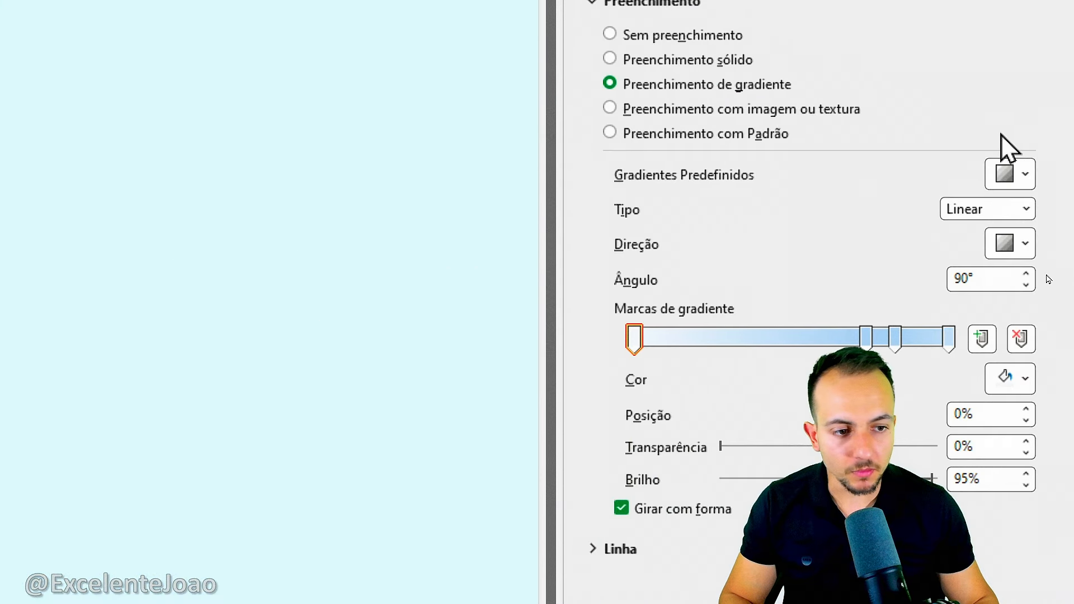
mouse_move(839, 226)
left_mouse_down()
mouse_move(530, 280)
mouse_move(734, 225)
left_mouse_up()
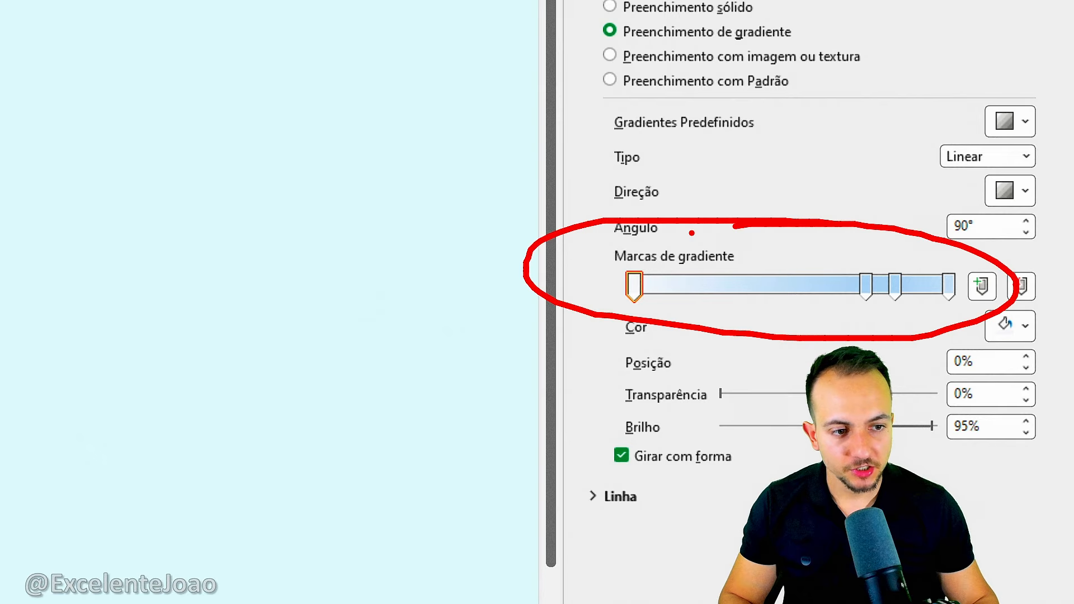
key("Escape")
Try a gold preset gradient on the rectangle, and replace it with a light blue linear preset.
left_click(1027, 122)
left_click(952, 263)
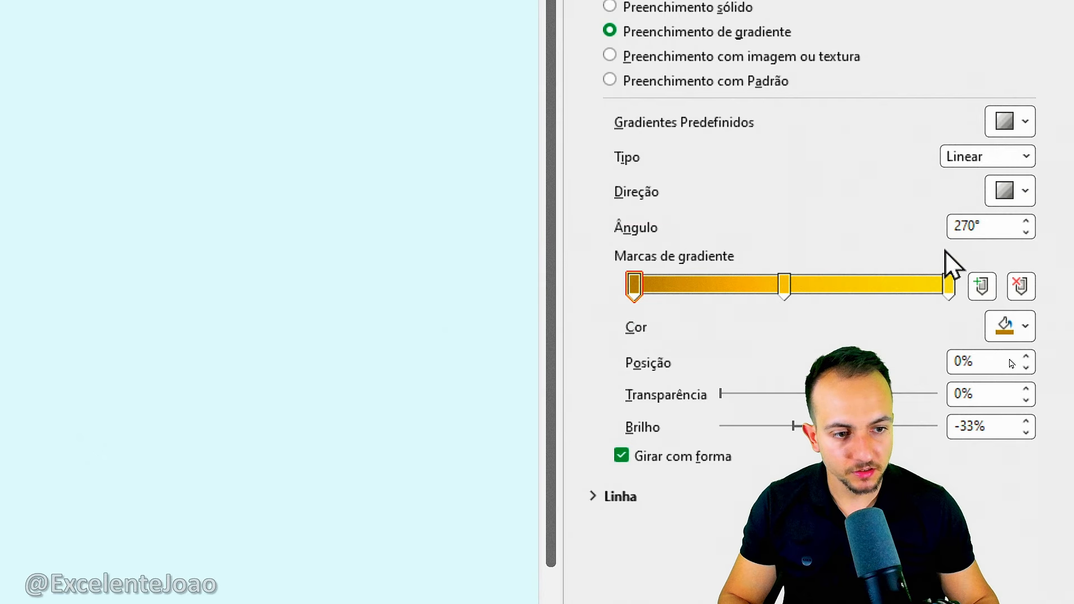
left_click(1019, 126)
left_click(1002, 180)
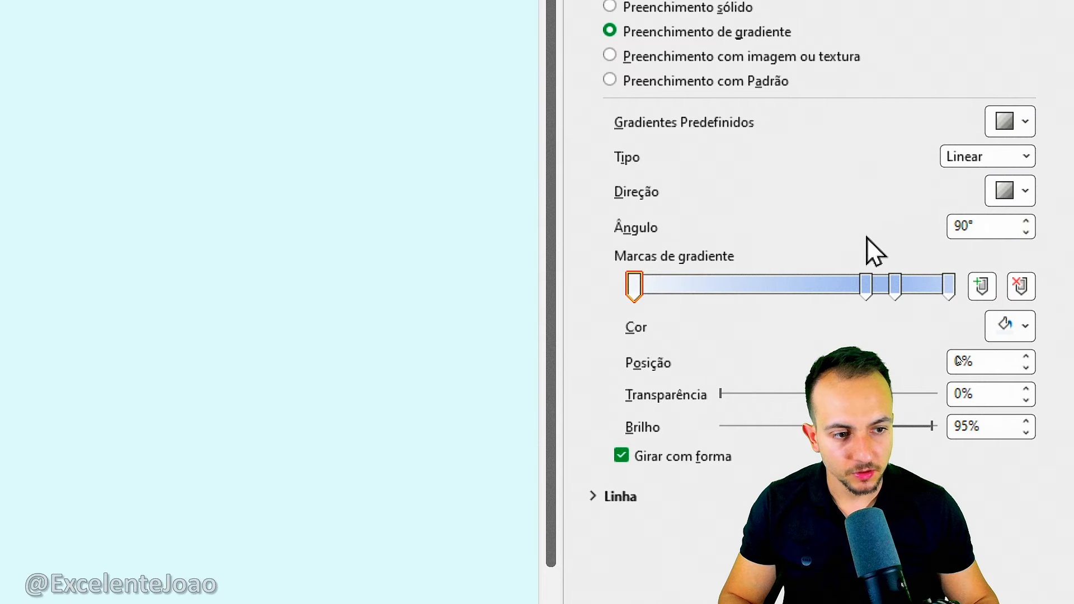
Delete the first two gradient stops and move the stop at 83% to position 0%, leaving one stop at each end.
left_click_drag(674, 247, 765, 193)
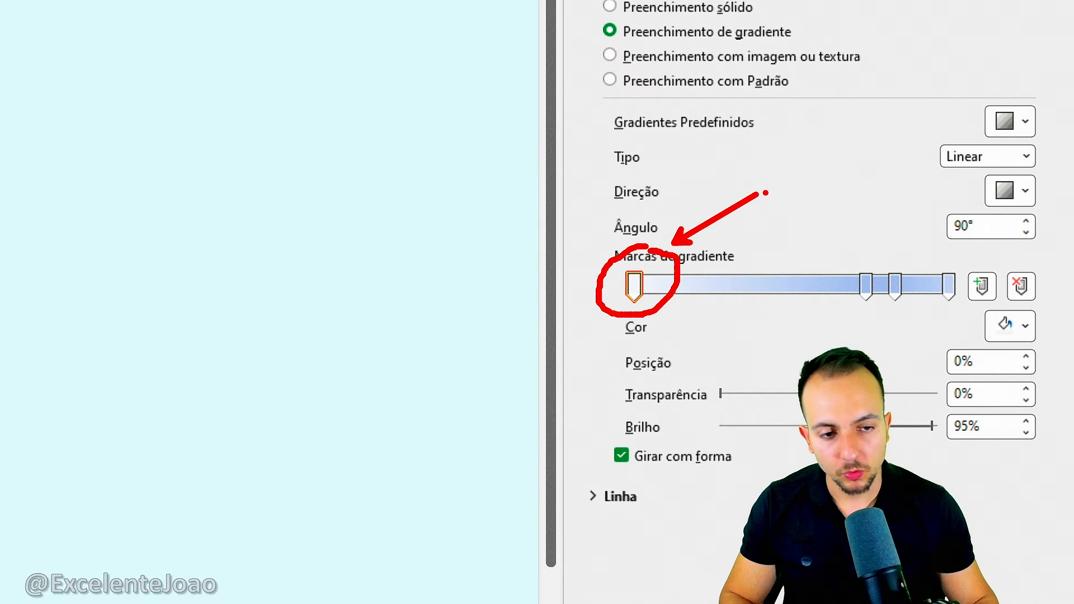
key("Escape")
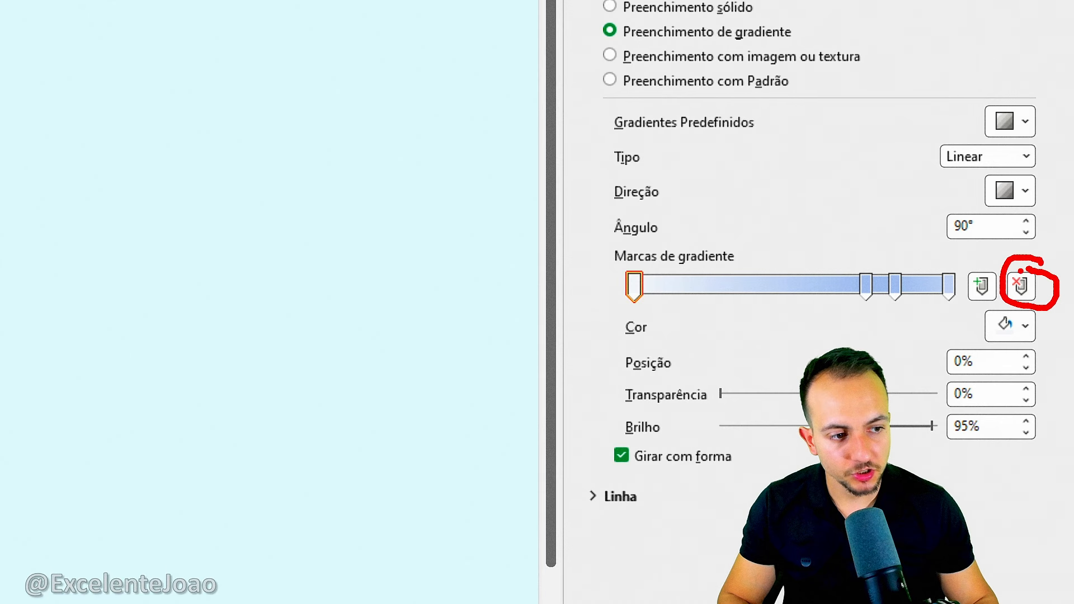
left_click(1022, 286)
left_click(1022, 287)
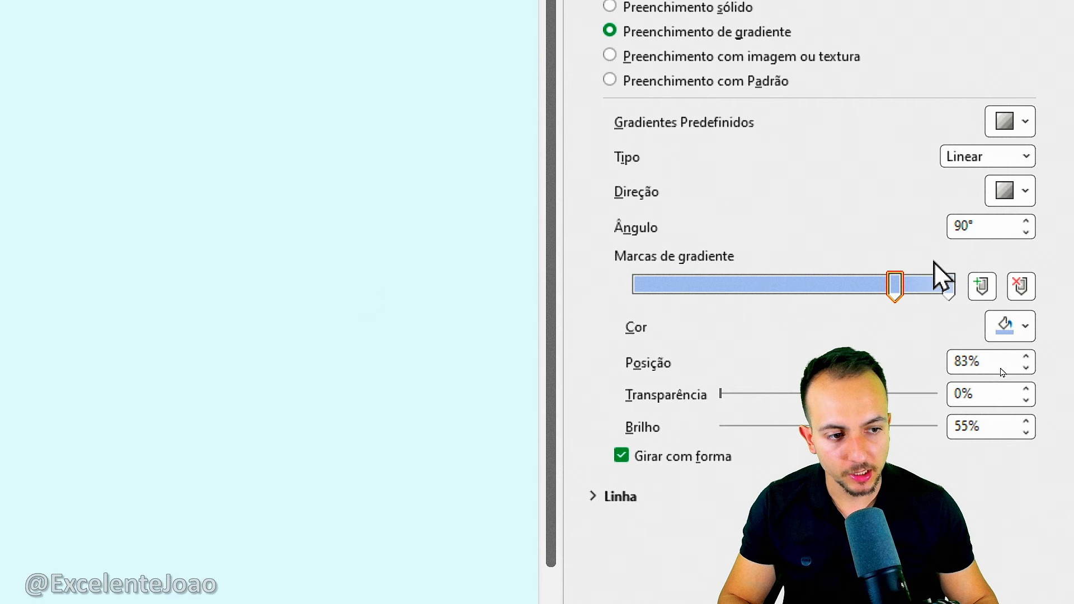
left_click_drag(886, 292, 643, 300)
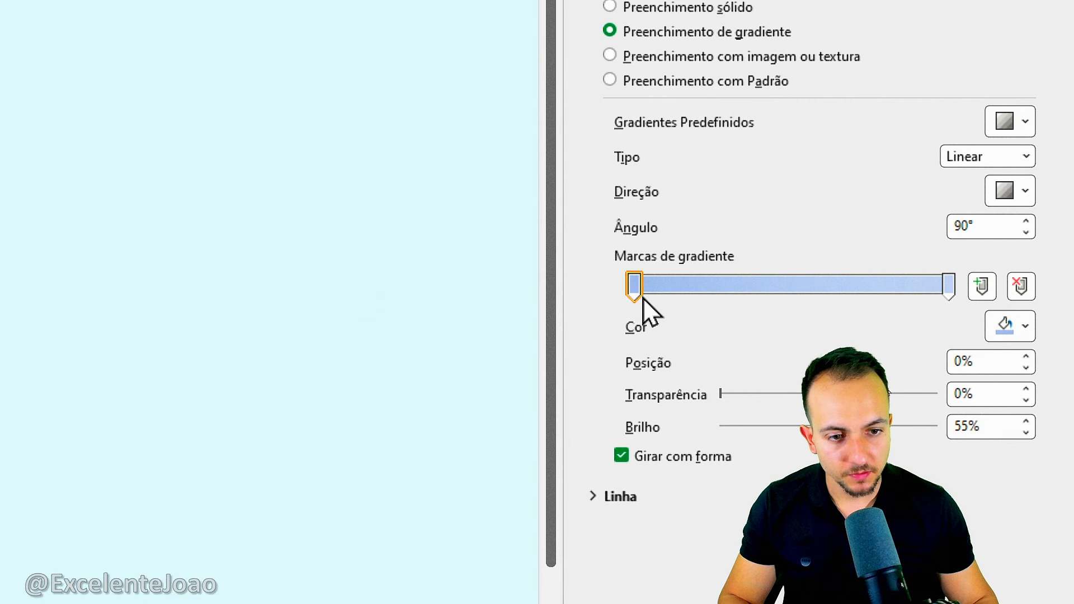
Color the gradient stop at 0% standard blue and the stop at 100% standard light blue.
left_click(1025, 327)
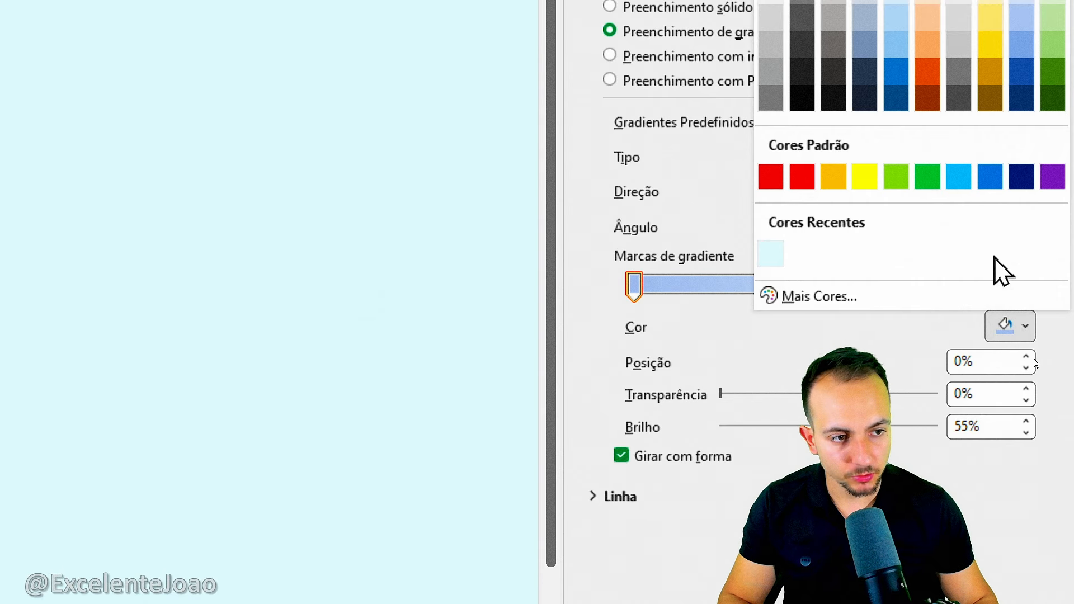
left_click(991, 177)
left_click(950, 286)
left_click(1005, 330)
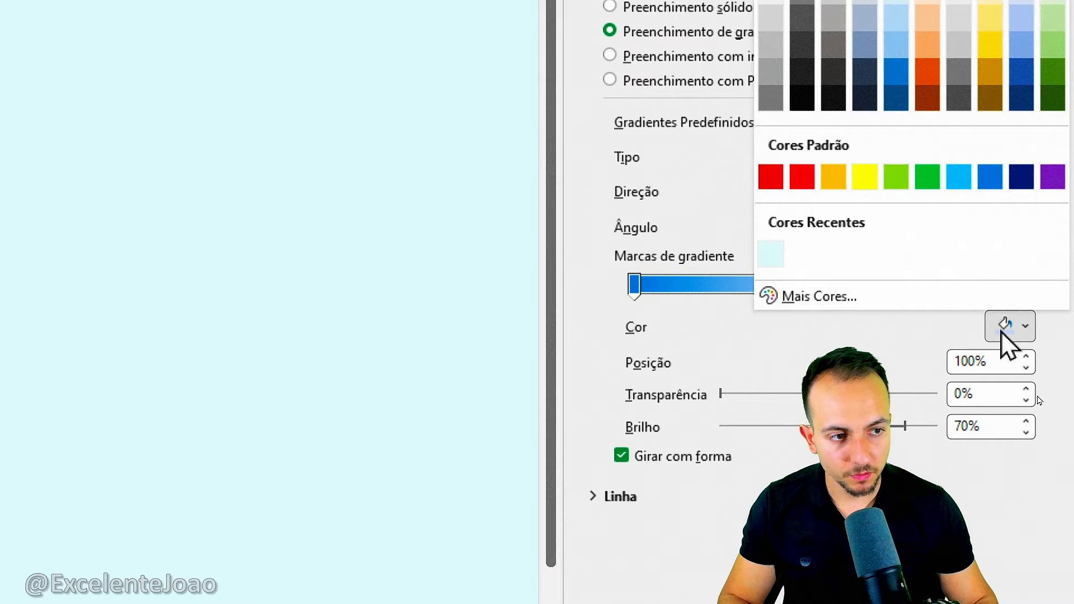
left_click(959, 177)
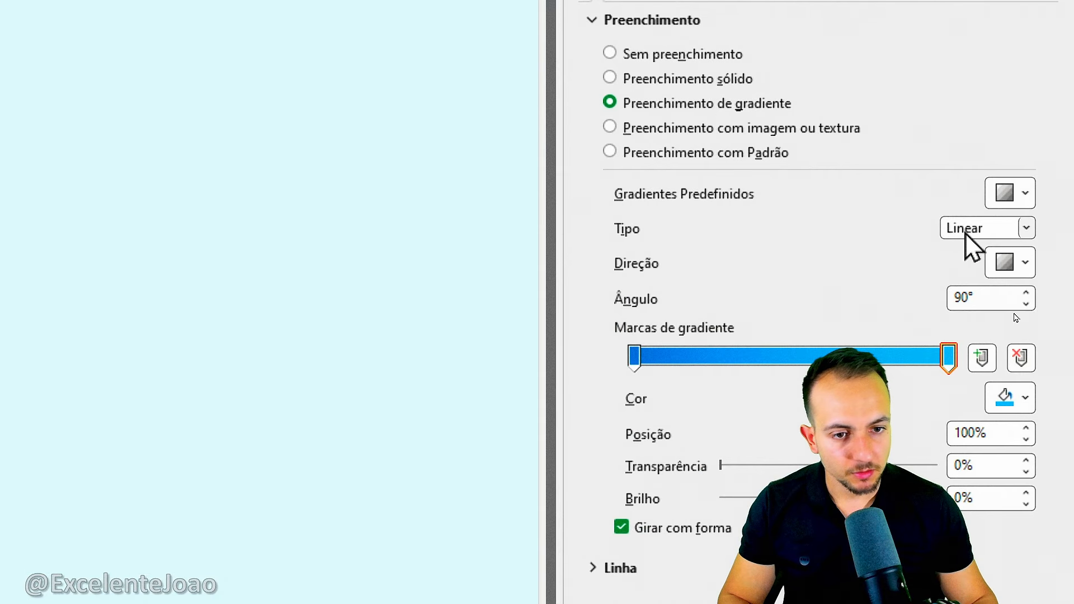
Keep the gradient type Linear and set its direction to Linear Direito.
left_click(1023, 229)
left_click(984, 254)
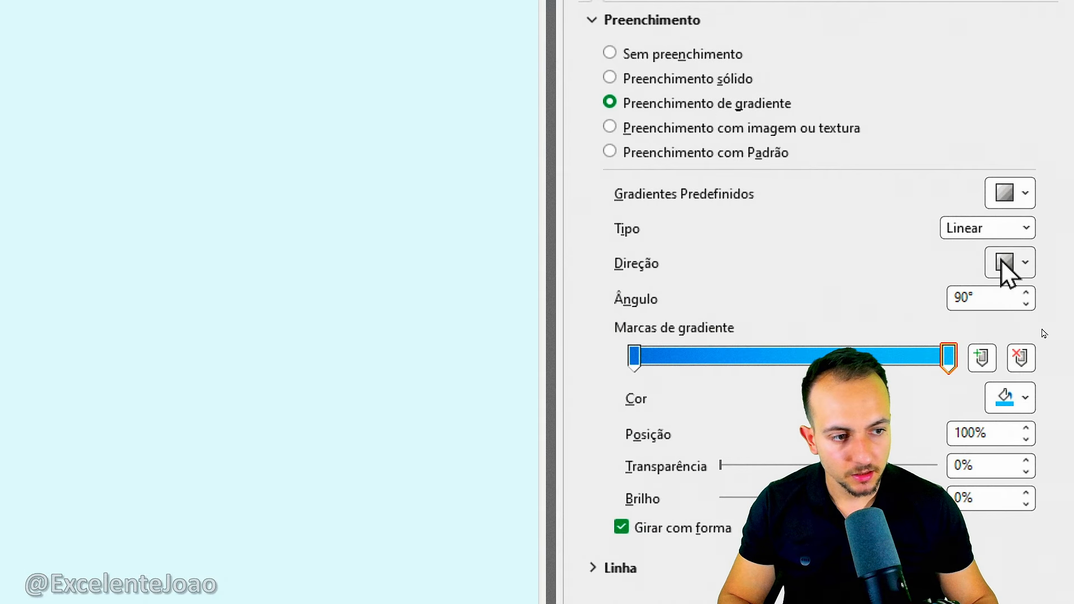
left_click(1007, 263)
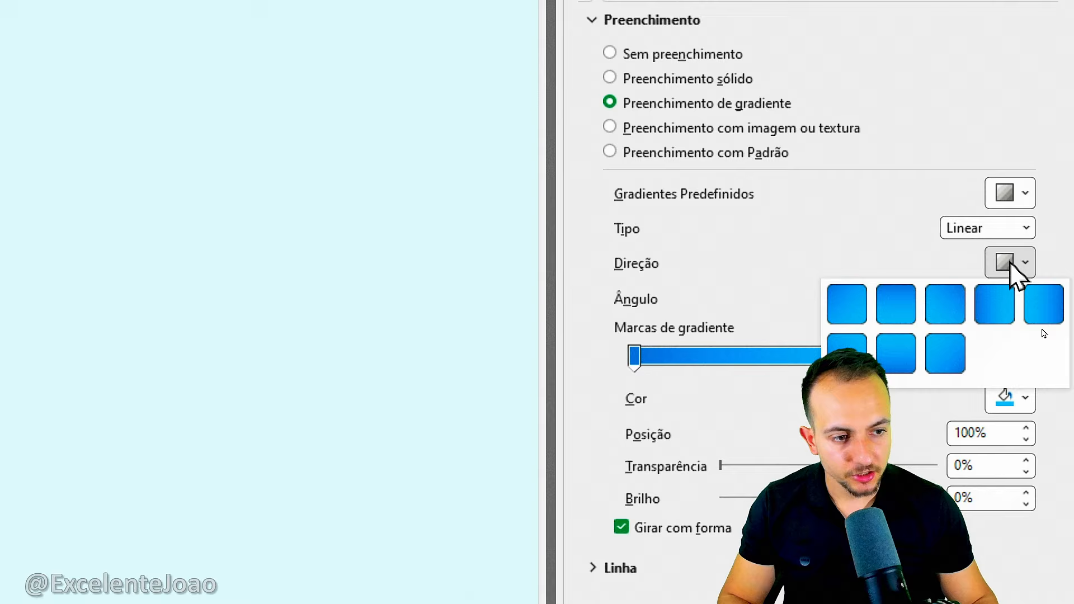
left_click(999, 311)
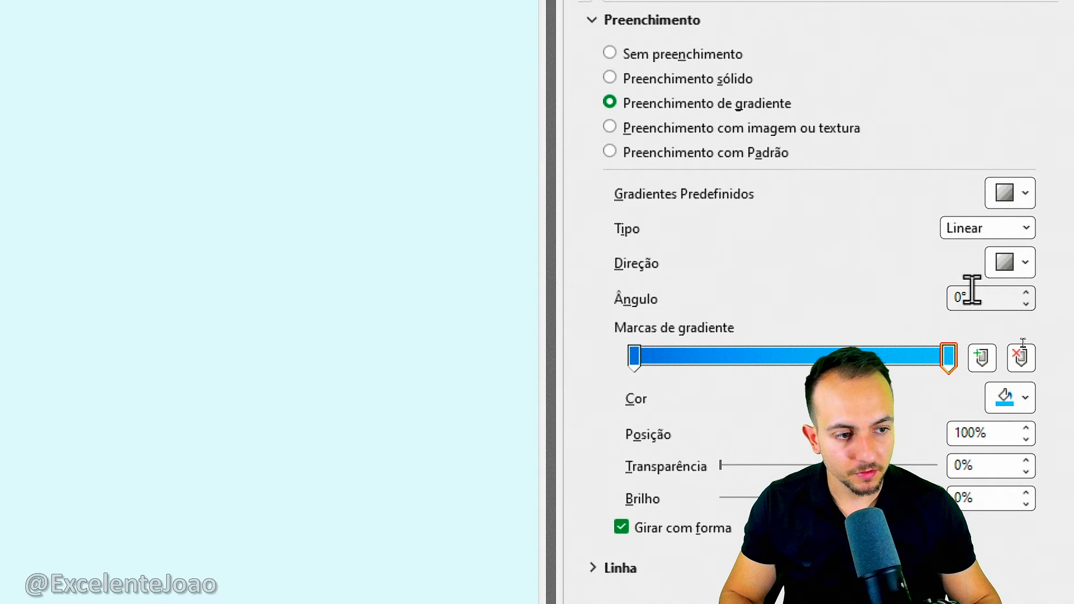
left_click_drag(216, 246, 43, 246)
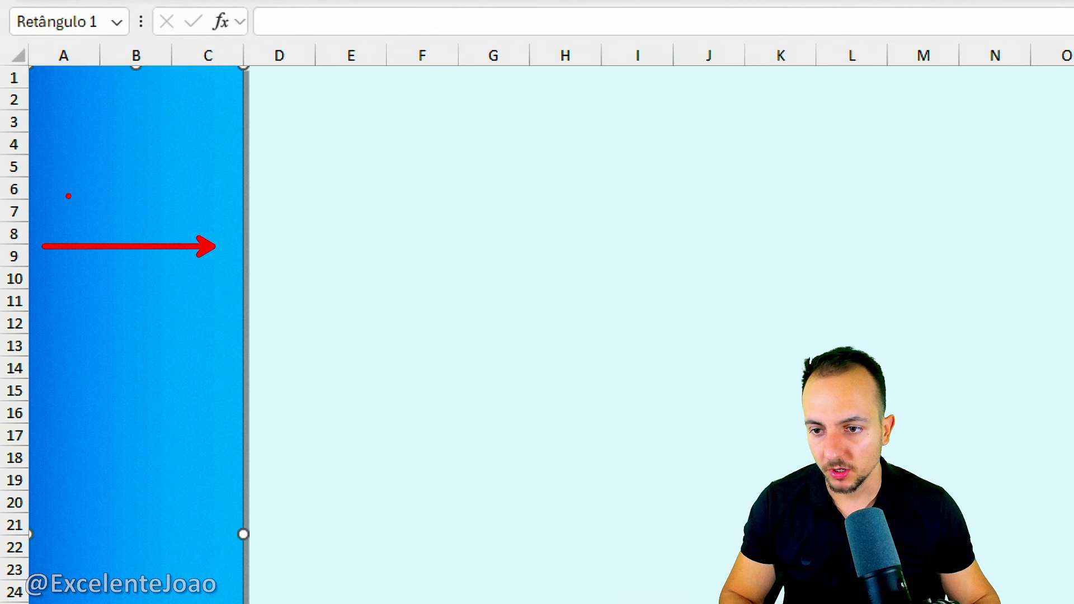
left_click_drag(68, 188, 52, 318)
left_click_drag(216, 184, 252, 241)
key("Escape")
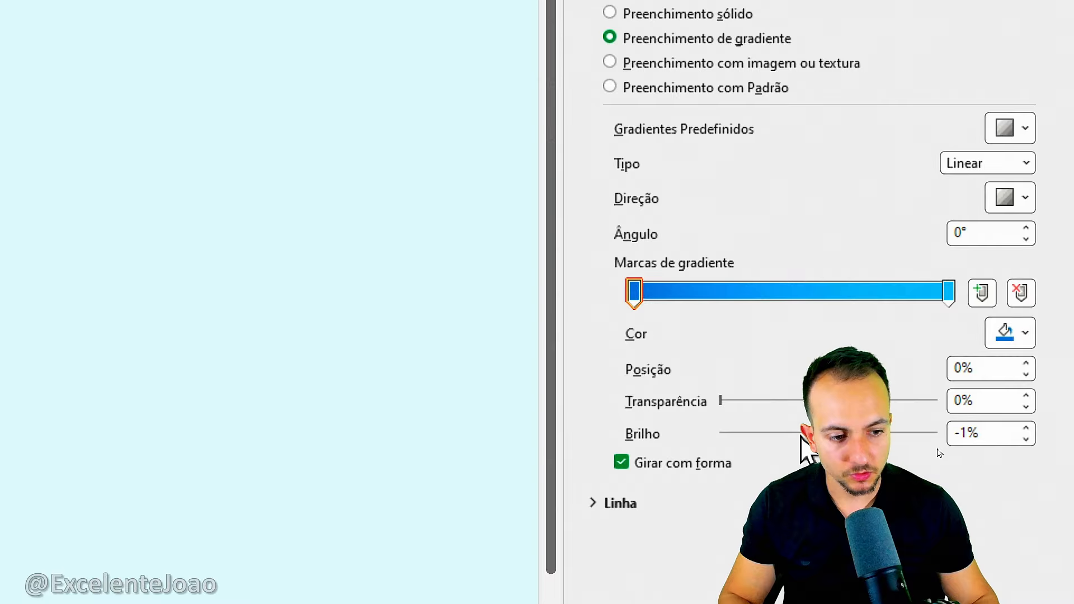
Darken the sidebar's gradient stop at 0% and set the brightness of the stop at 100% to 23%.
left_click(949, 292)
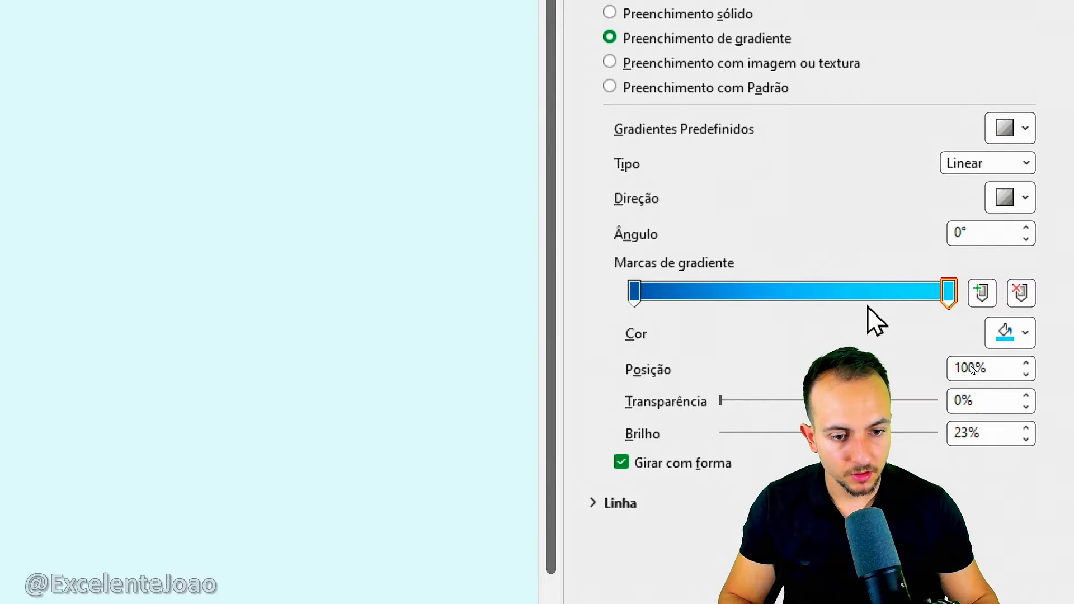
left_click(1039, 125)
left_click(495, 328)
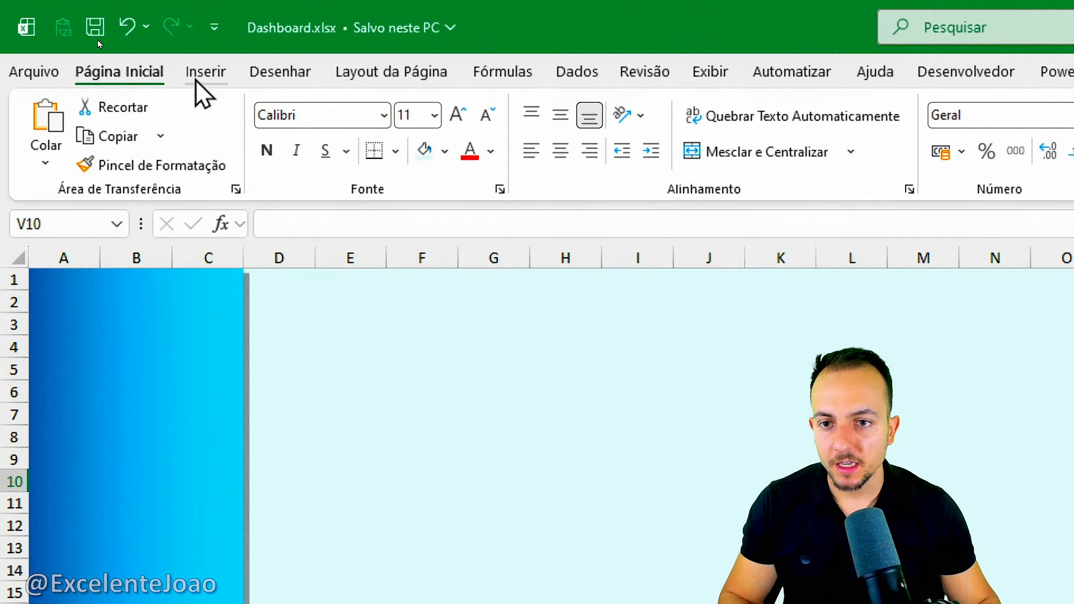
Draw a new rectangle on the empty dashboard background, spanning roughly columns F to I and rows 3 to 8.
left_click(98, 38)
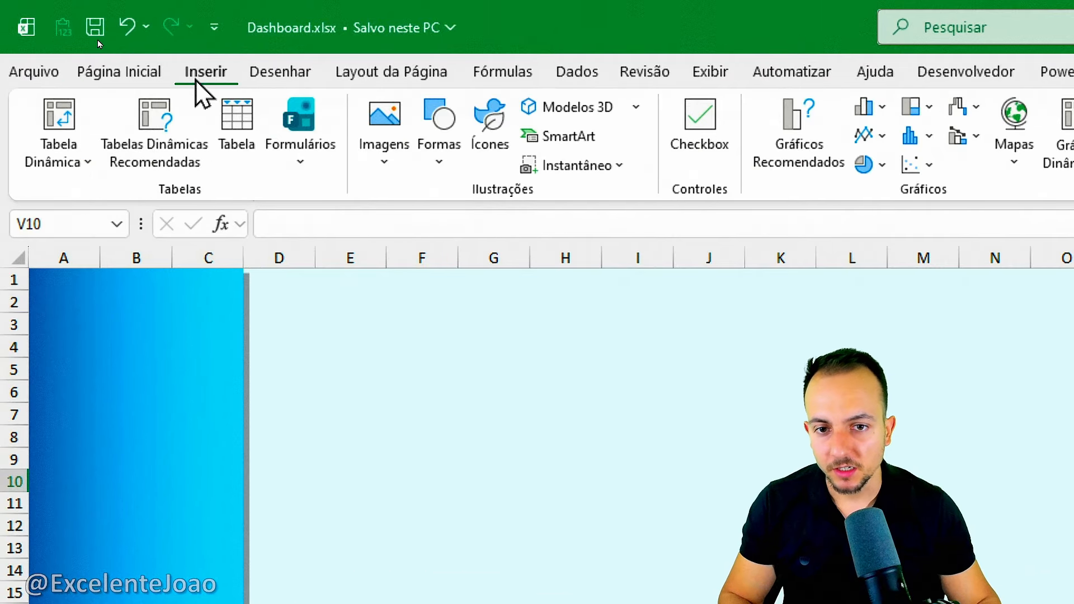
left_click(438, 162)
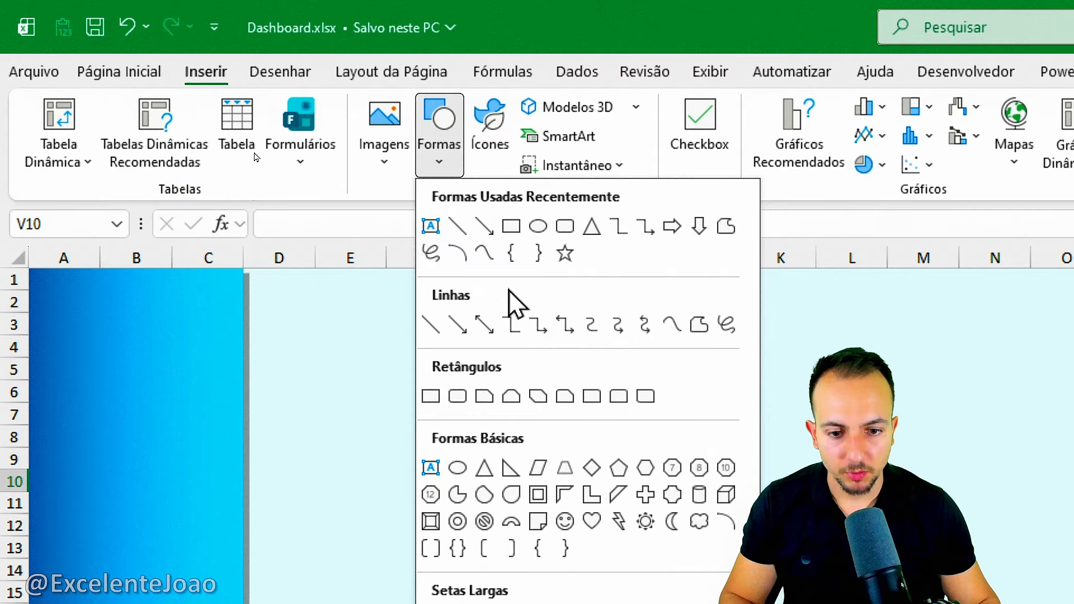
left_click(434, 399)
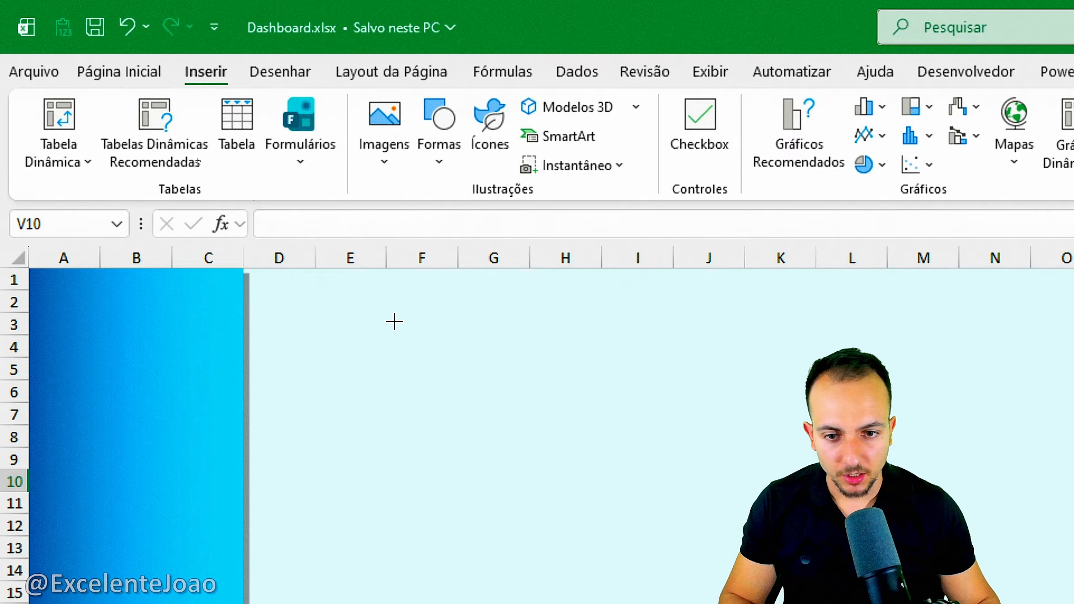
left_click_drag(394, 322, 662, 448)
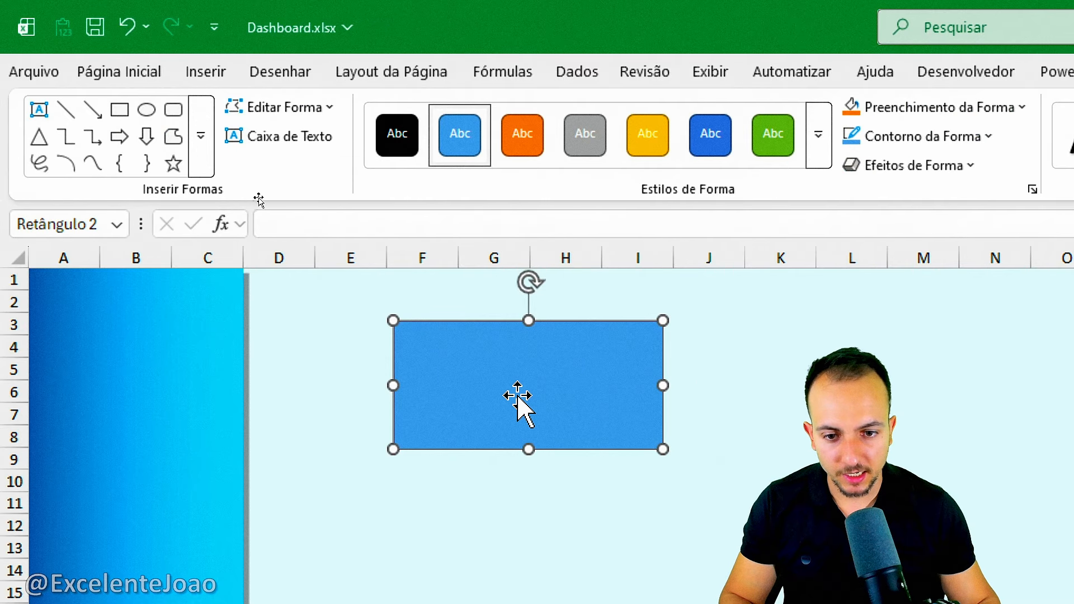
Move and resize the new rectangle to span columns F to I, from the top of row 4 to about mid-row 9.
left_click_drag(518, 401, 504, 383)
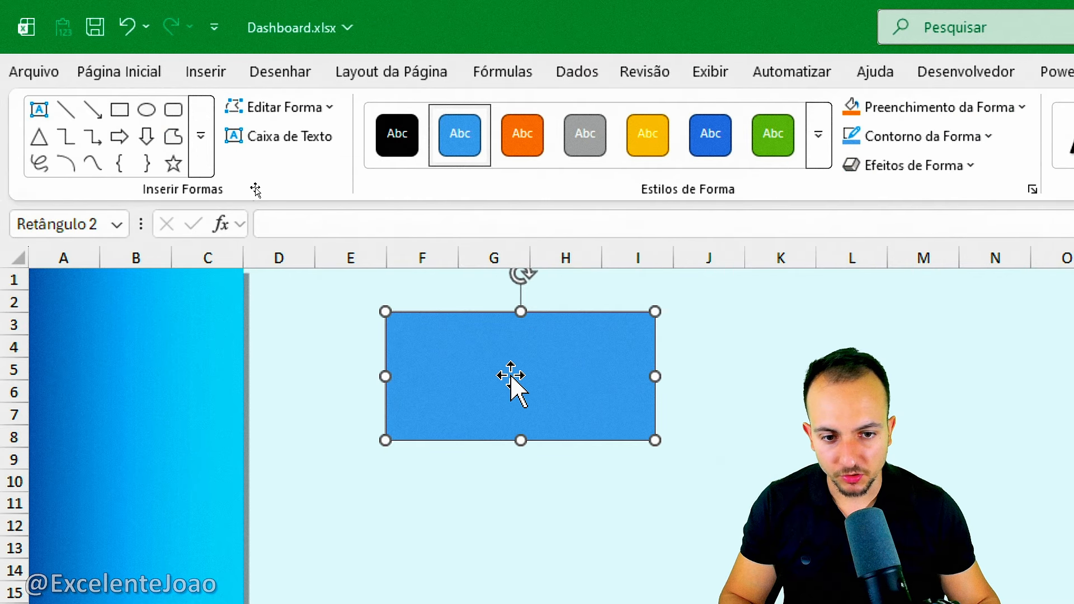
left_click_drag(521, 311, 507, 334)
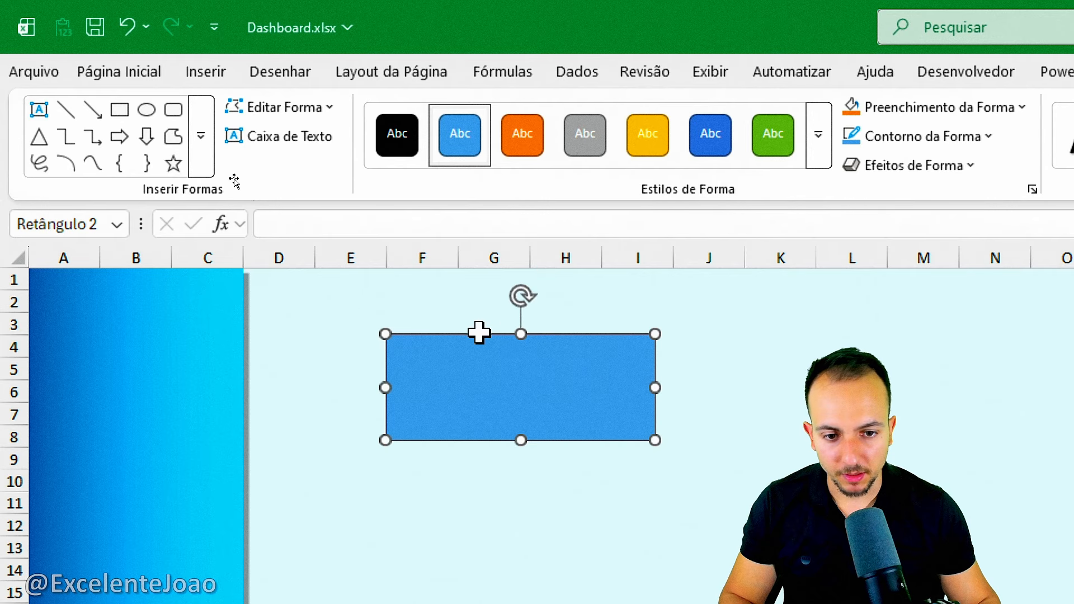
mouse_move(655, 385)
left_mouse_down()
mouse_move(599, 384)
mouse_move(712, 377)
mouse_move(673, 383)
left_mouse_up()
left_click_drag(529, 384, 526, 403)
left_click(579, 463)
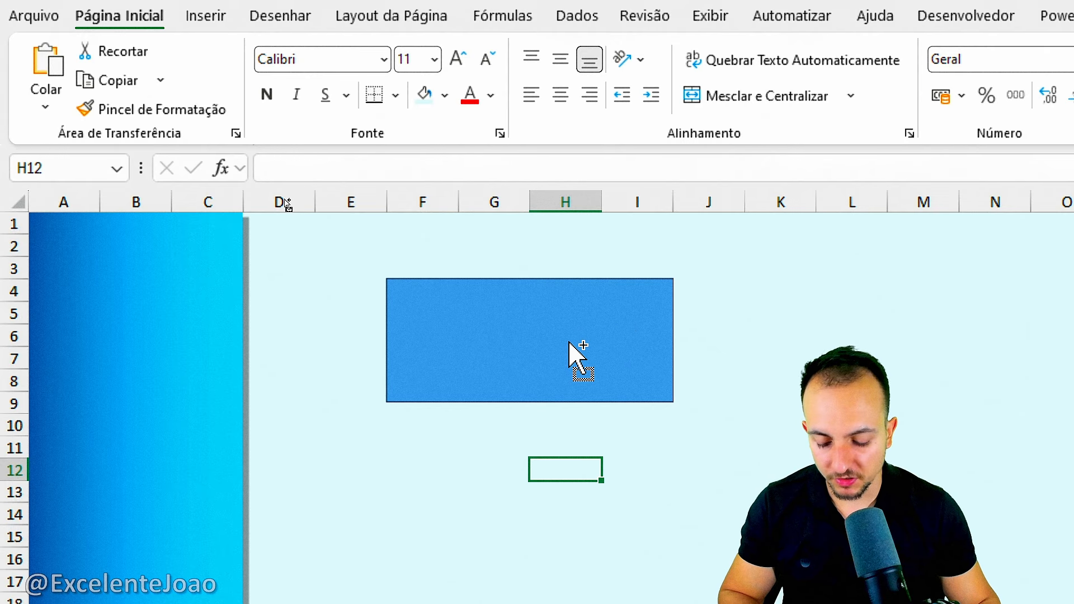
Give the new rectangle a solid white fill and remove its outline.
right_click(498, 310)
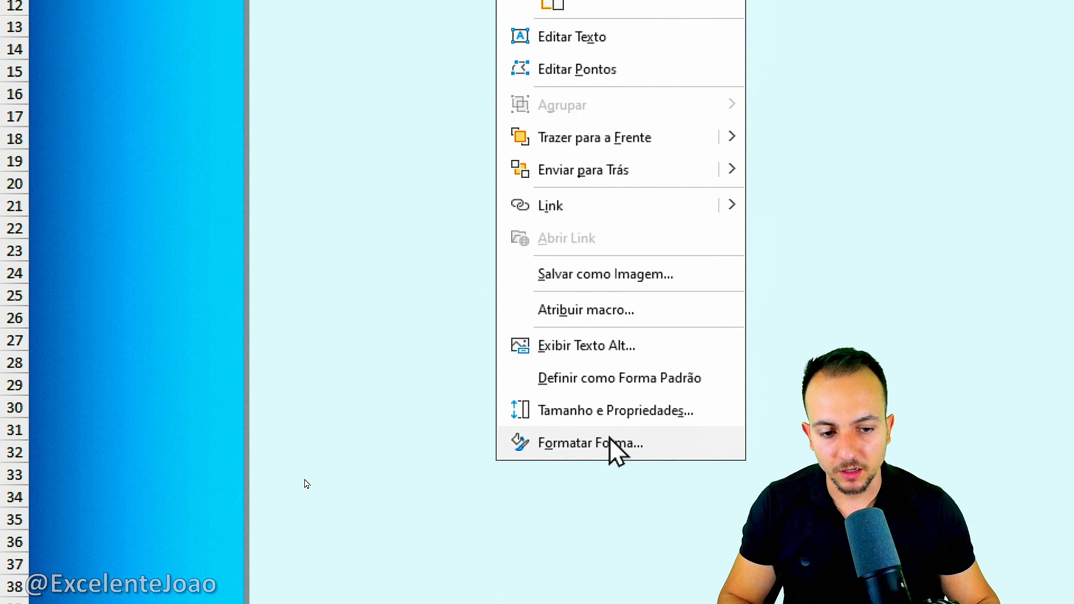
left_click(611, 443)
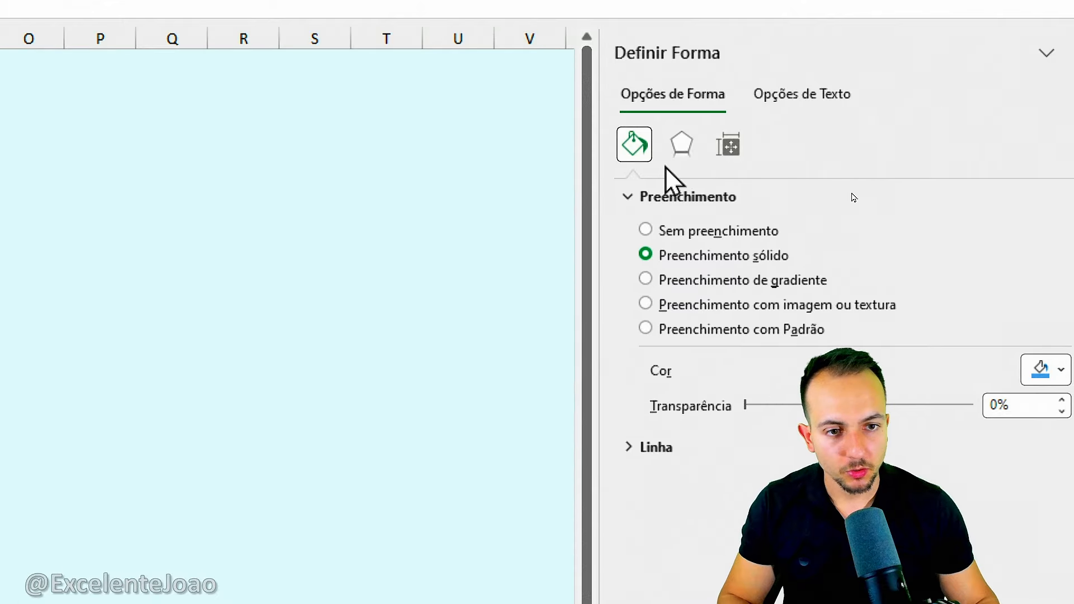
left_click(1059, 364)
left_click(805, 485)
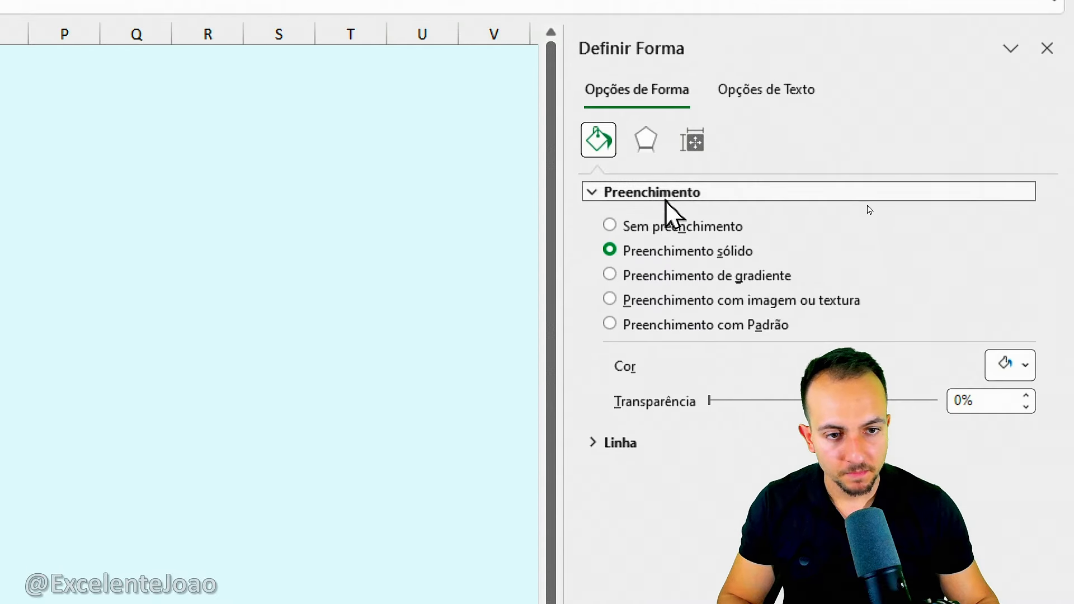
left_click(596, 190)
left_click(615, 227)
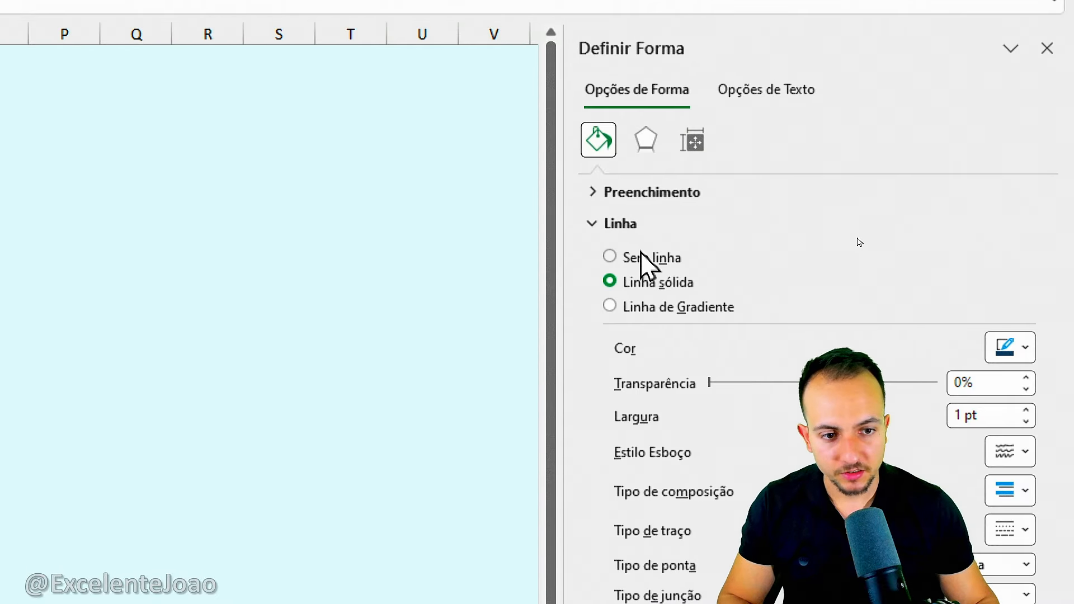
left_click(644, 259)
Add an outer shadow at 45° to the white rectangle, with 0 pt blur and 6 pt distance.
left_click(655, 145)
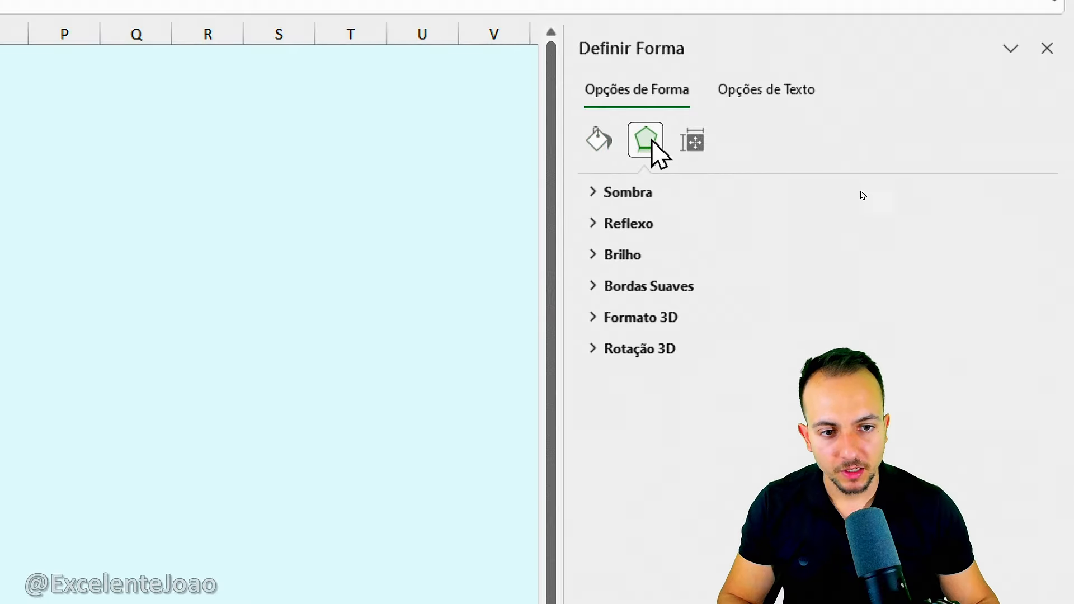
left_click(636, 190)
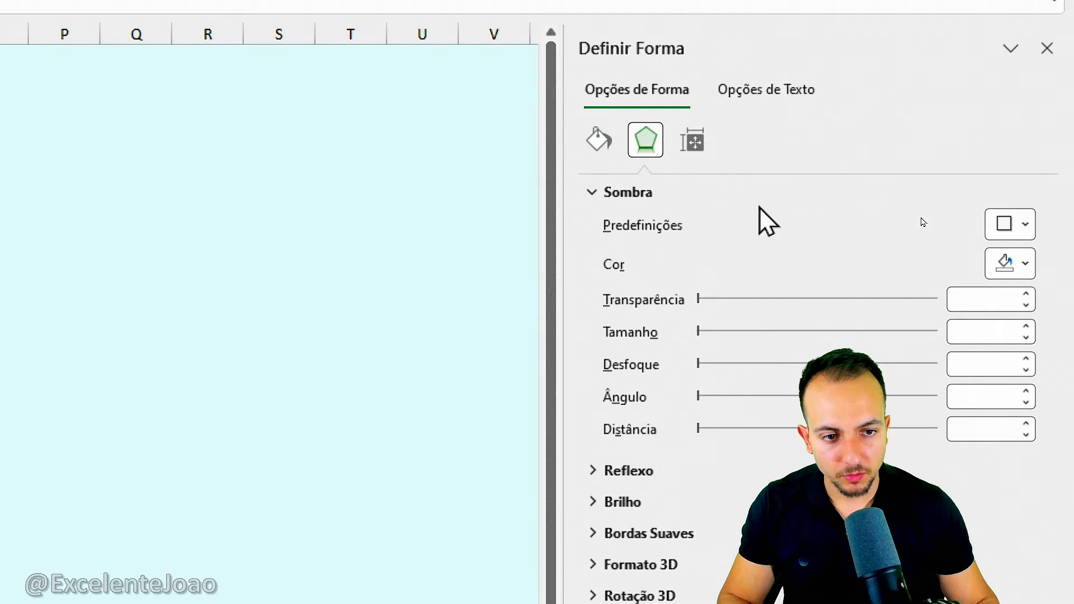
left_click(1001, 225)
left_click(902, 407)
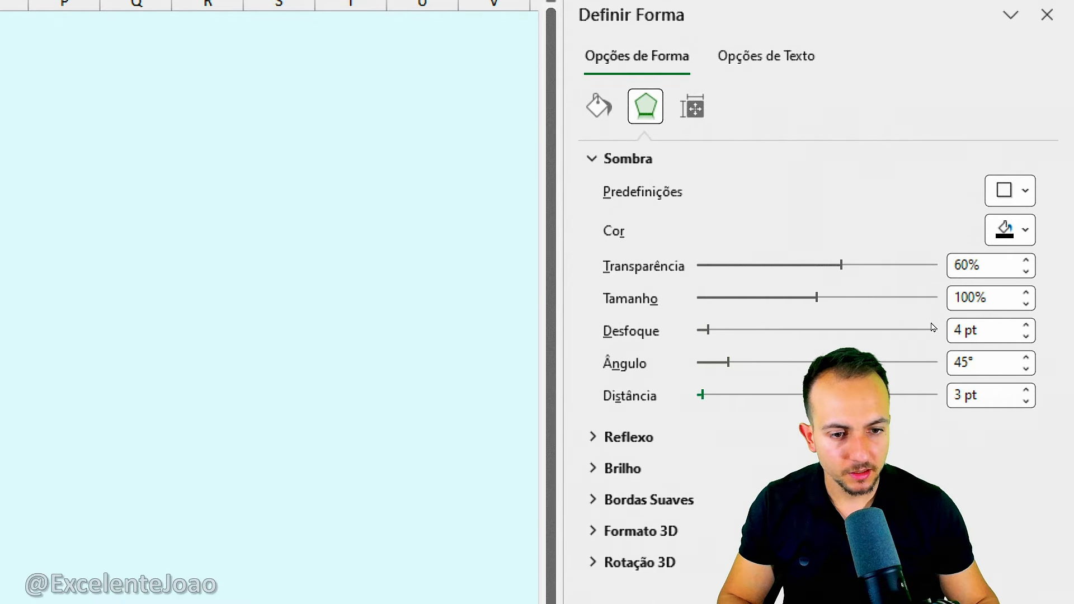
left_click_drag(708, 363, 723, 363)
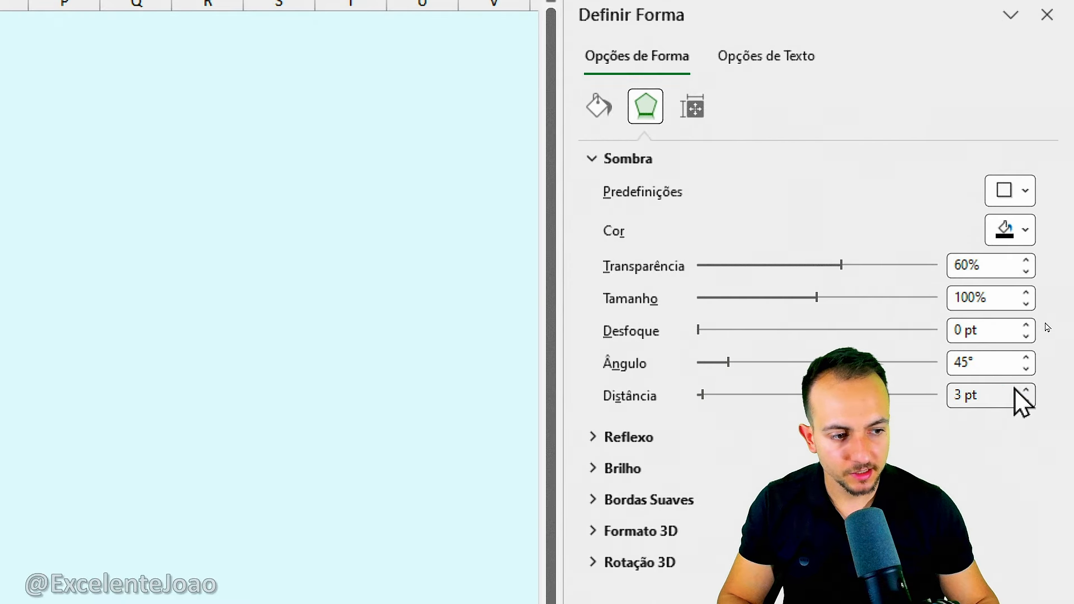
left_click(1027, 402)
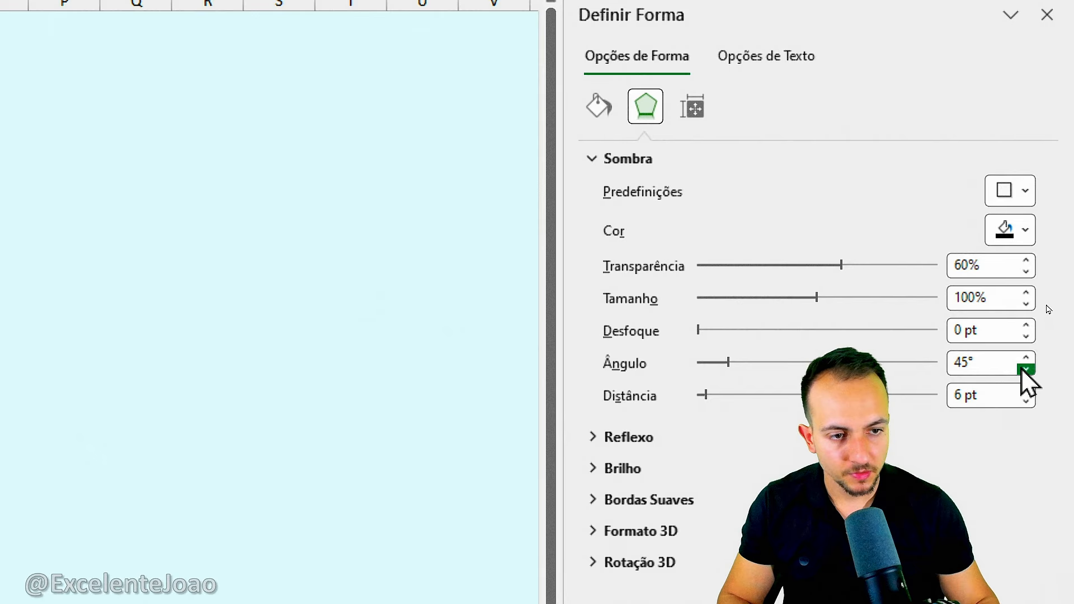
left_click(1047, 15)
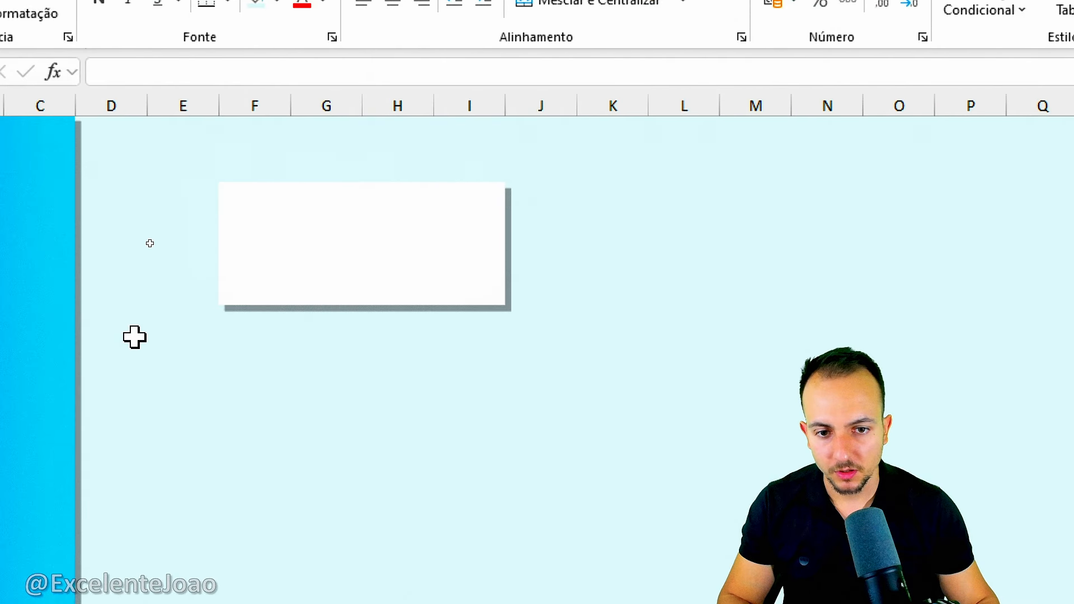
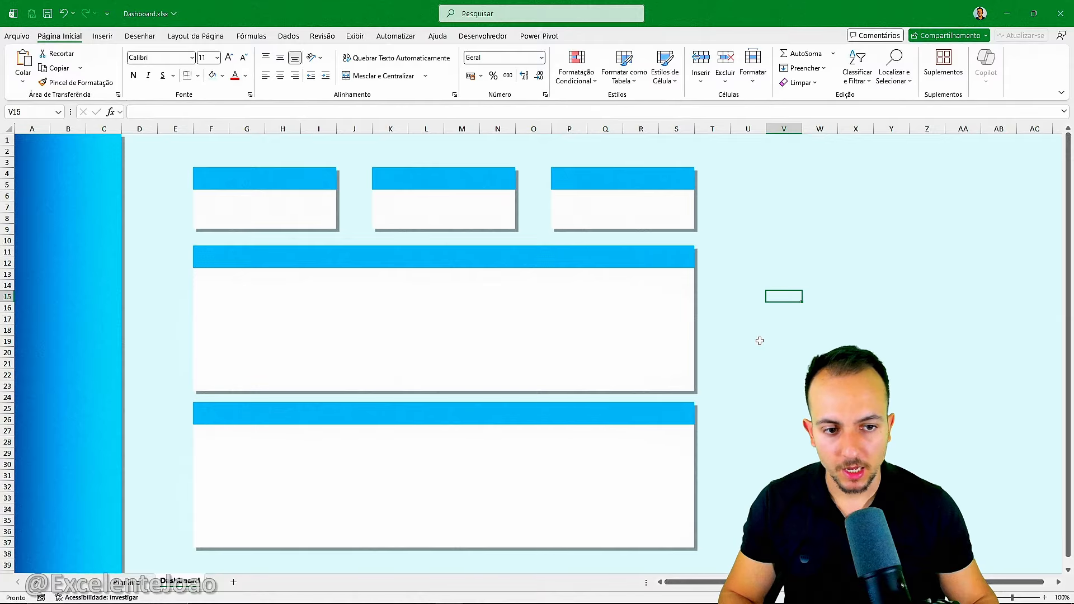
Duplicate the upper large white card as a tall card spanning columns U to AA, from the top of row 4 to about mid-row 37.
left_click(253, 318)
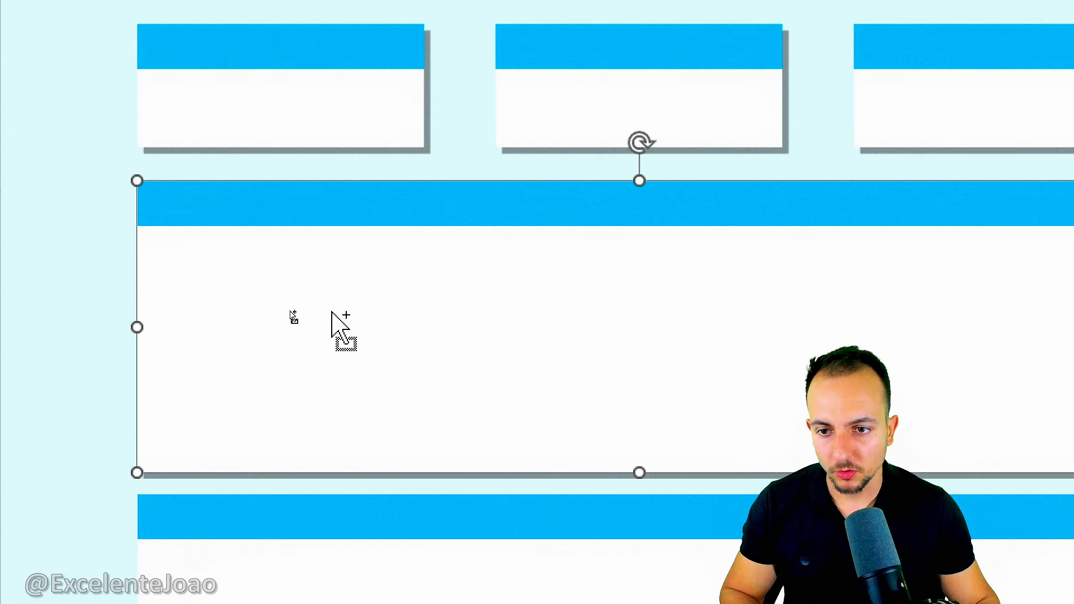
left_click_drag(332, 312, 408, 264)
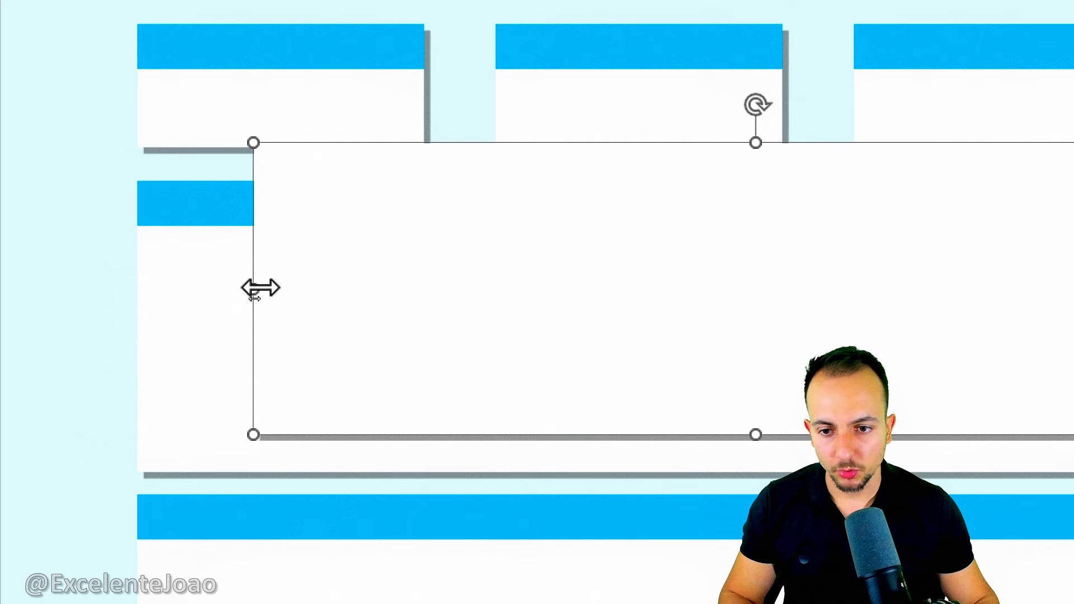
left_click_drag(258, 288, 855, 292)
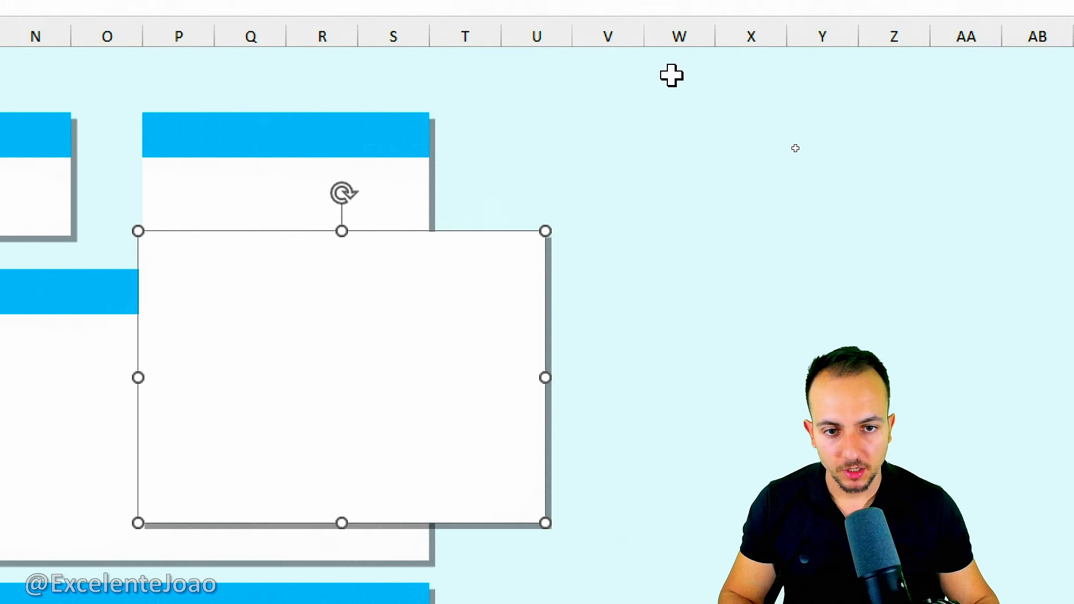
left_click_drag(304, 366, 565, 155)
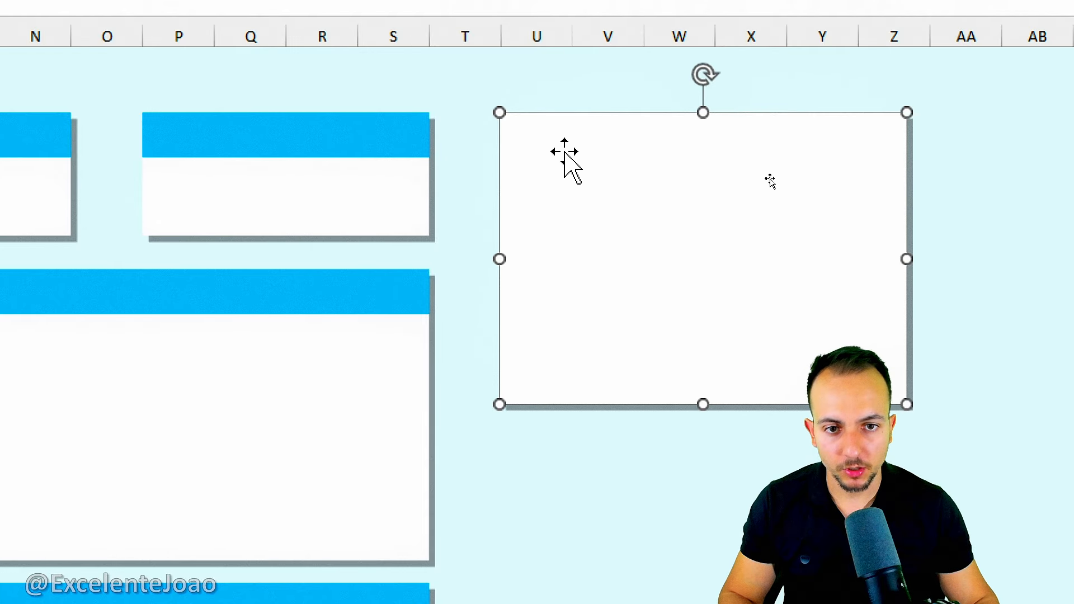
mouse_move(907, 259)
left_mouse_down()
mouse_move(1027, 250)
mouse_move(913, 251)
left_mouse_up()
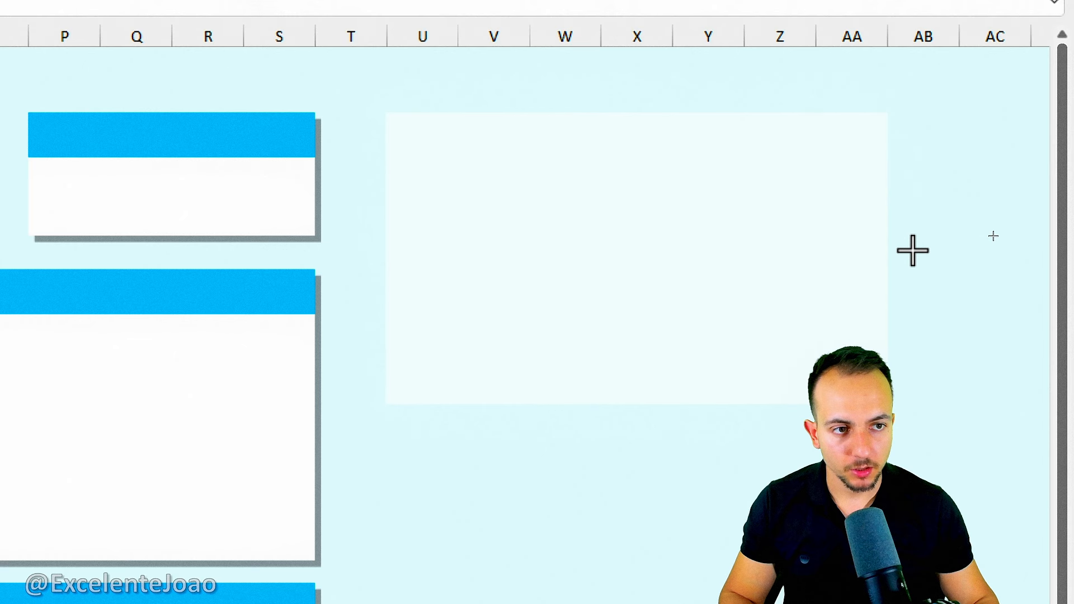
left_click_drag(637, 404, 631, 534)
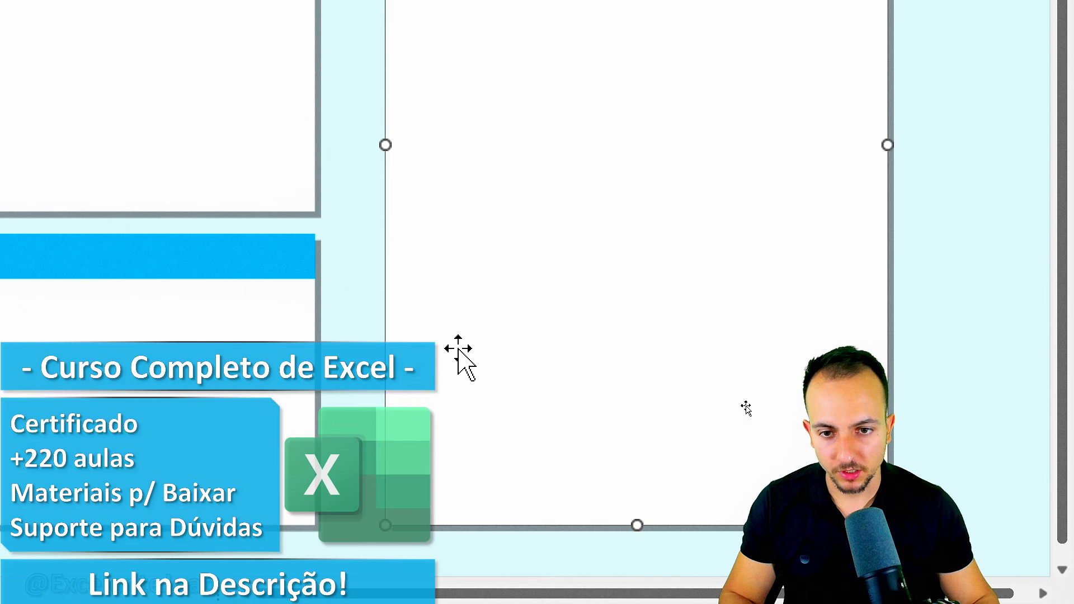
Copy the third small card's blue header bar onto the tall card and widen it to the card's full width.
left_click(241, 253)
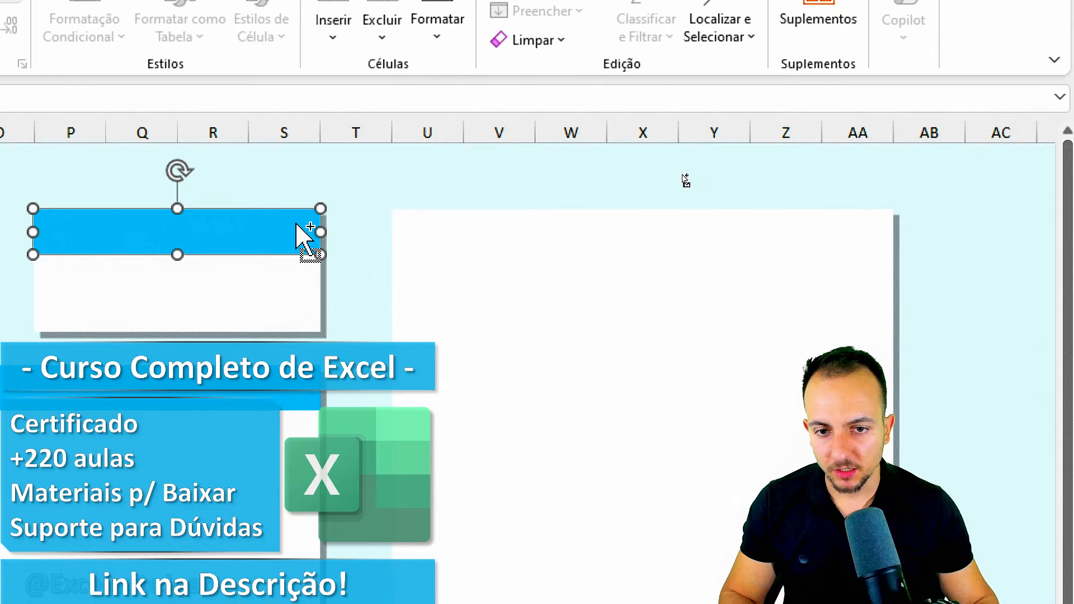
left_click_drag(246, 239, 565, 235)
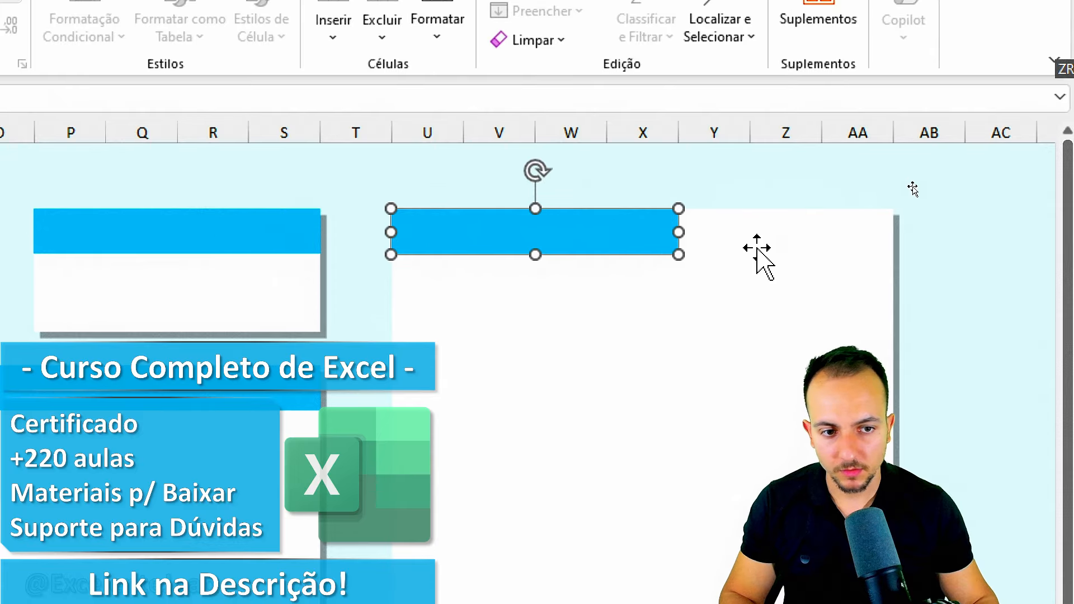
left_click_drag(680, 233, 894, 232)
left_click(352, 314)
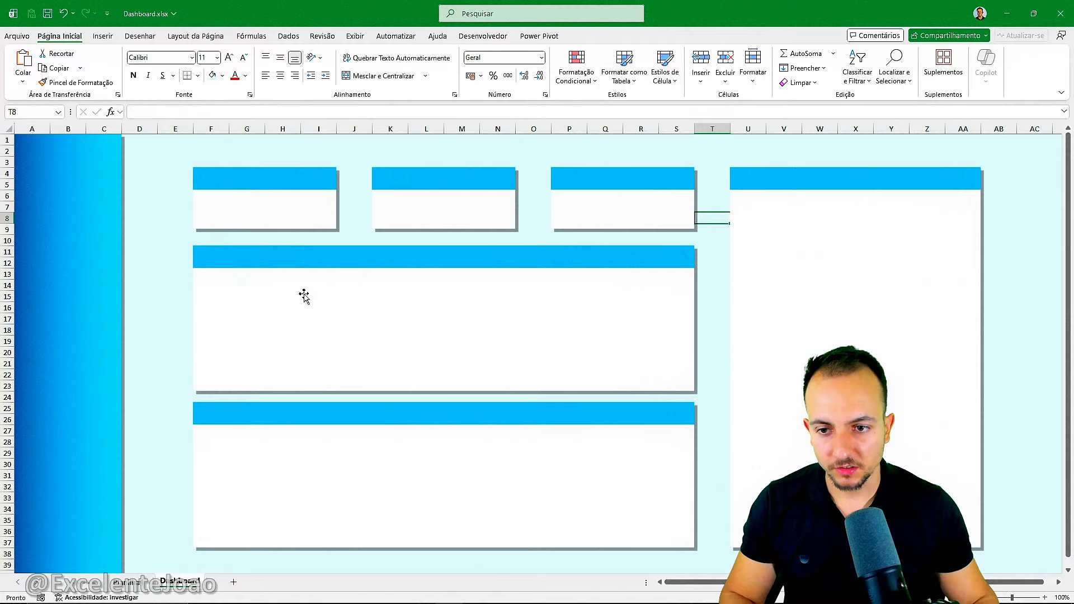
Delete the spare column E between the sidebar and the cards.
left_click(151, 161)
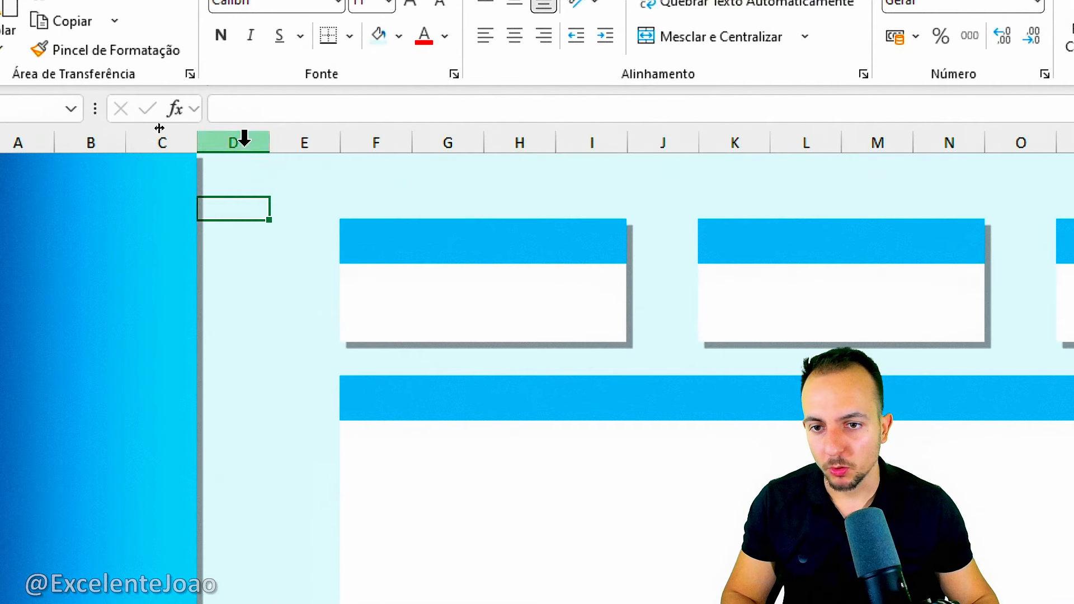
left_click(305, 139)
right_click(307, 143)
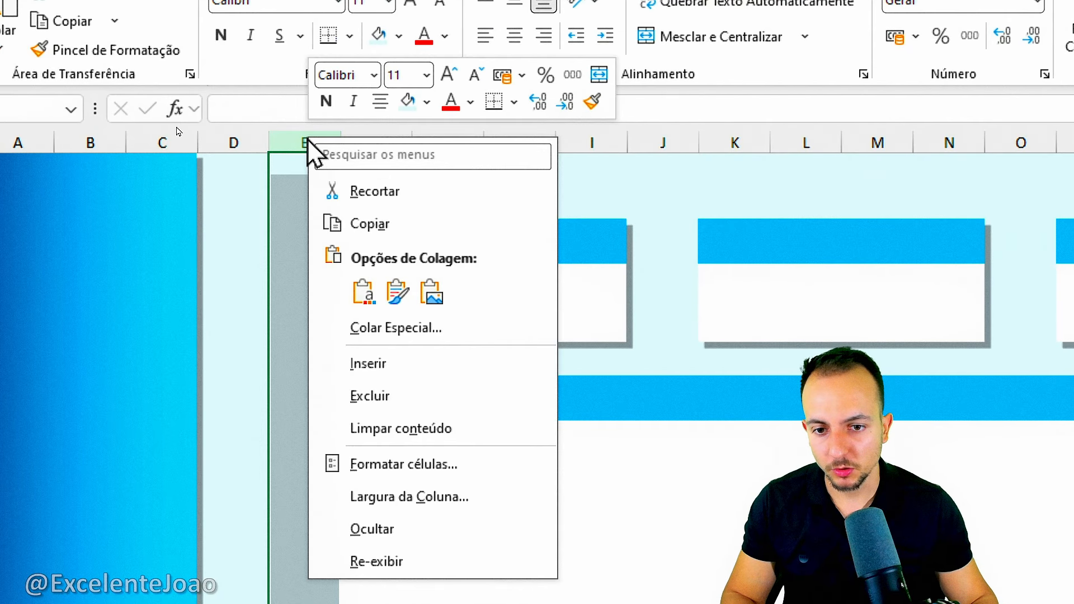
left_click(395, 395)
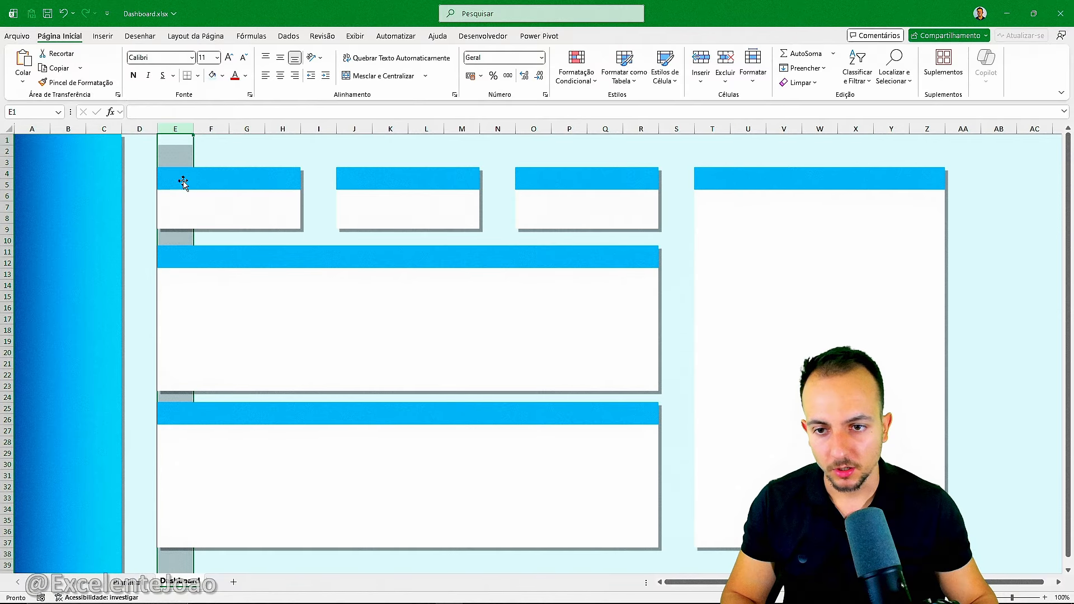
left_click(291, 167)
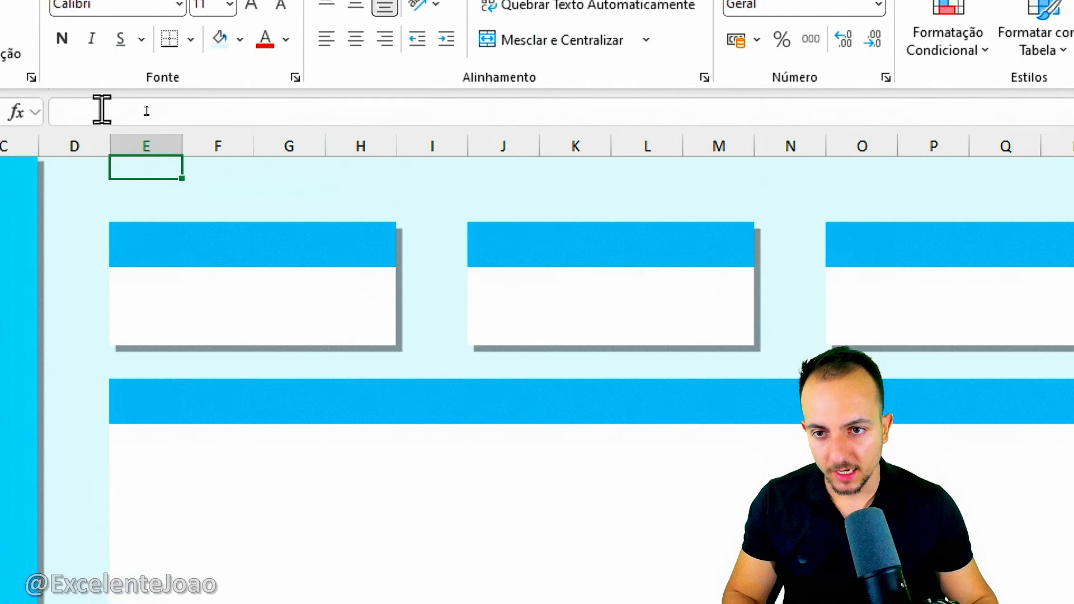
Delete column F to narrow the first small card to three columns.
left_click(211, 129)
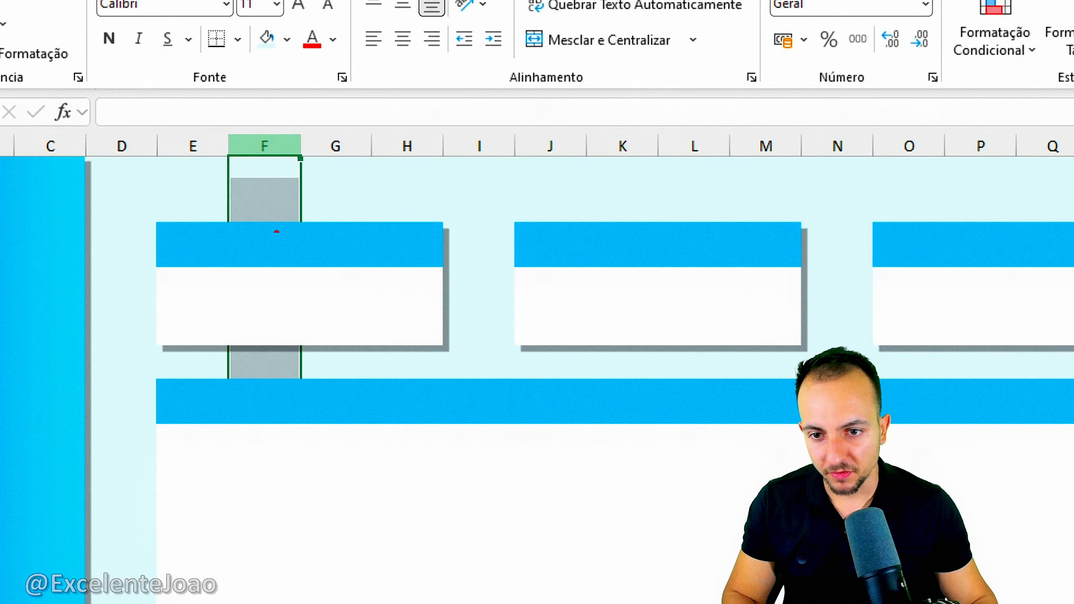
left_click_drag(264, 148, 262, 469)
key("Escape")
right_click(256, 144)
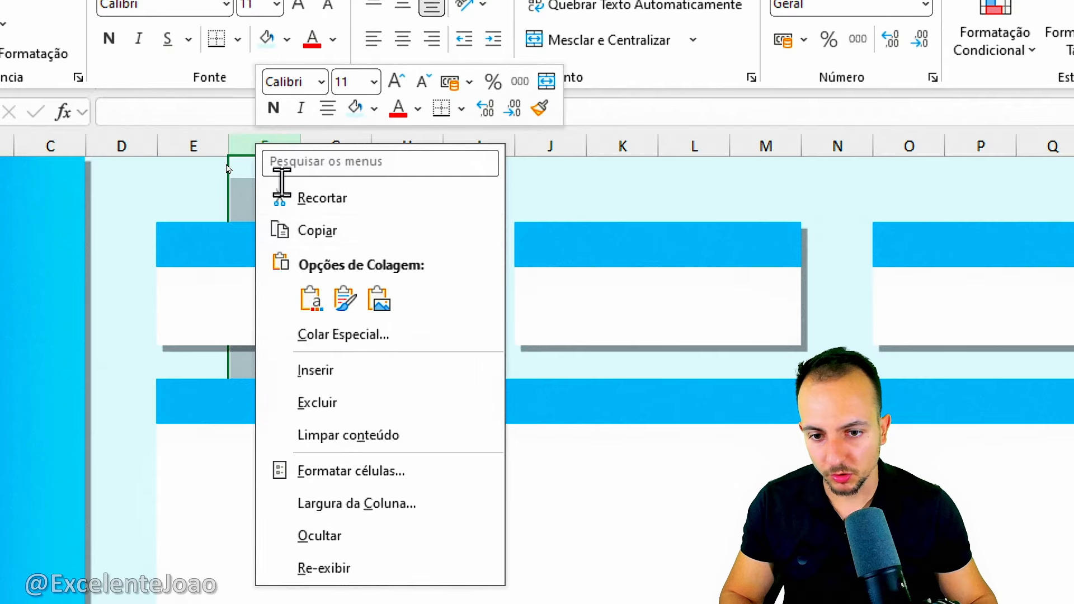
left_click(338, 404)
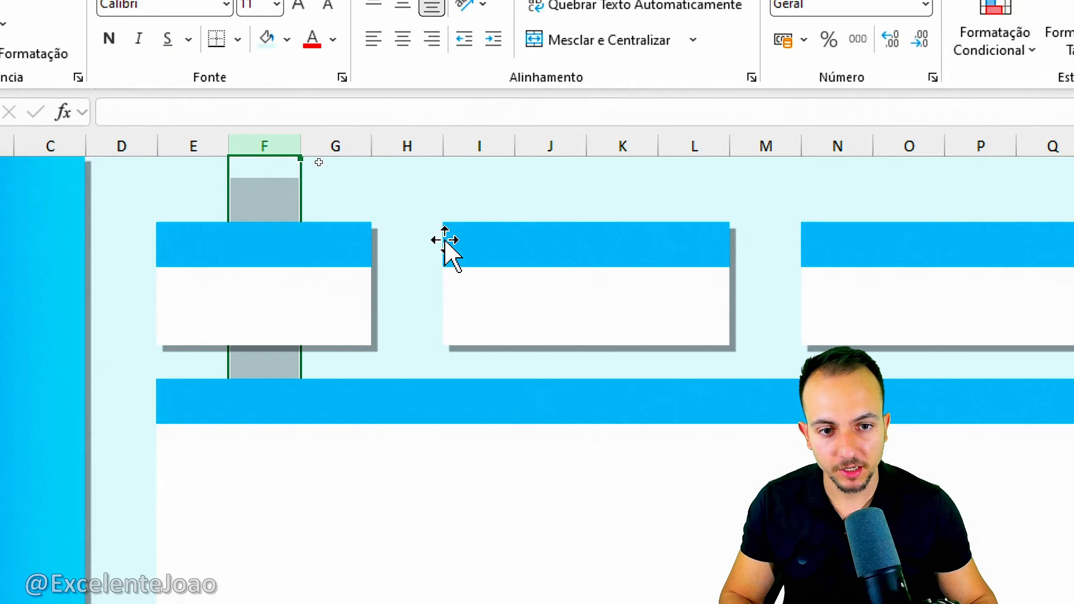
Delete columns J and N to narrow the second and third small cards to three columns each.
right_click(561, 144)
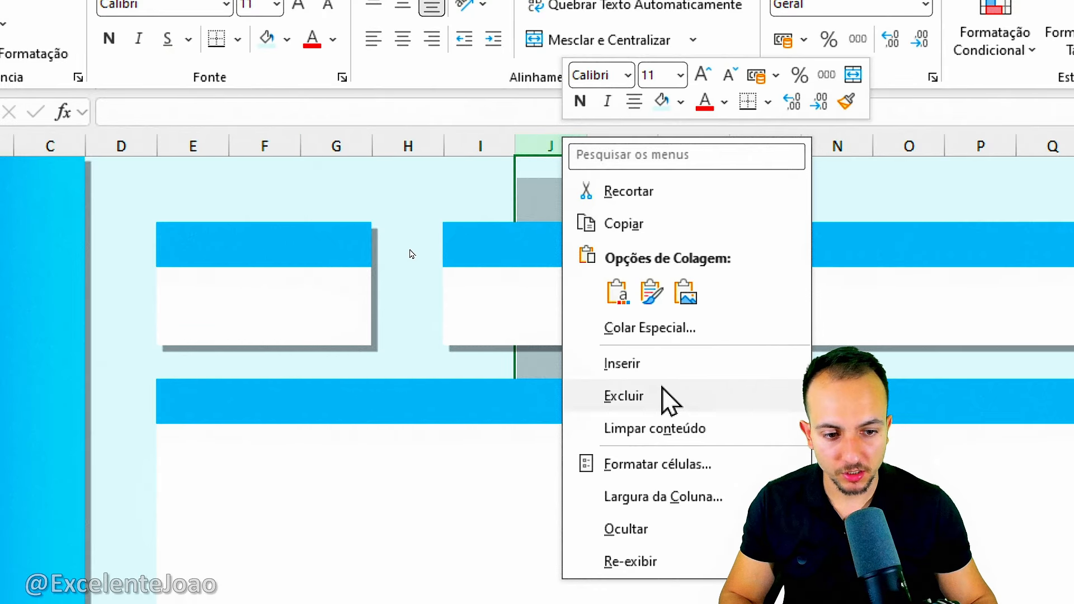
key("Escape")
left_click(851, 144)
right_click(851, 144)
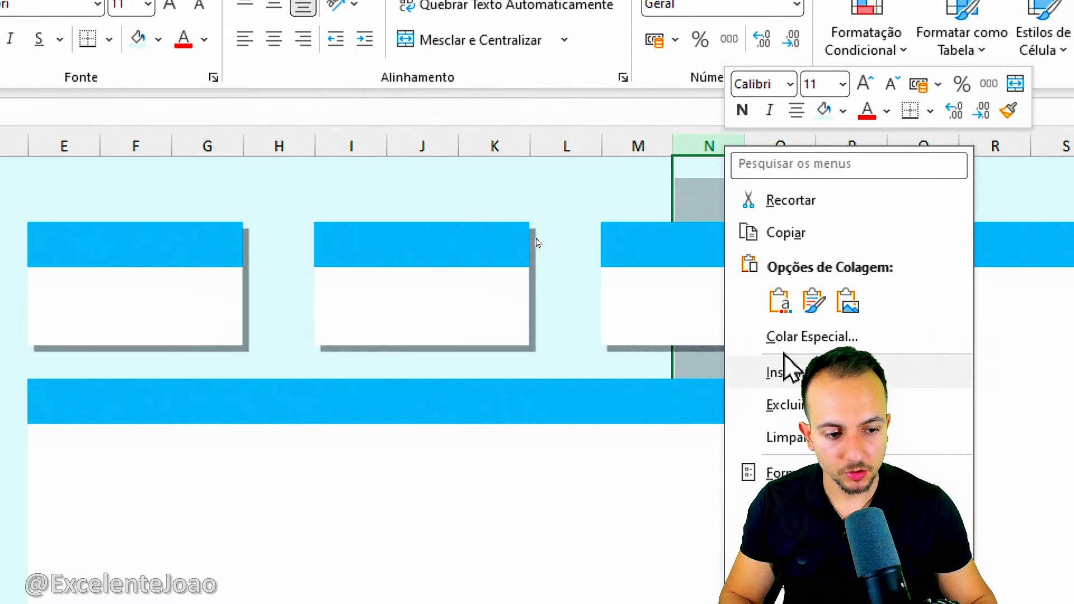
left_click(783, 404)
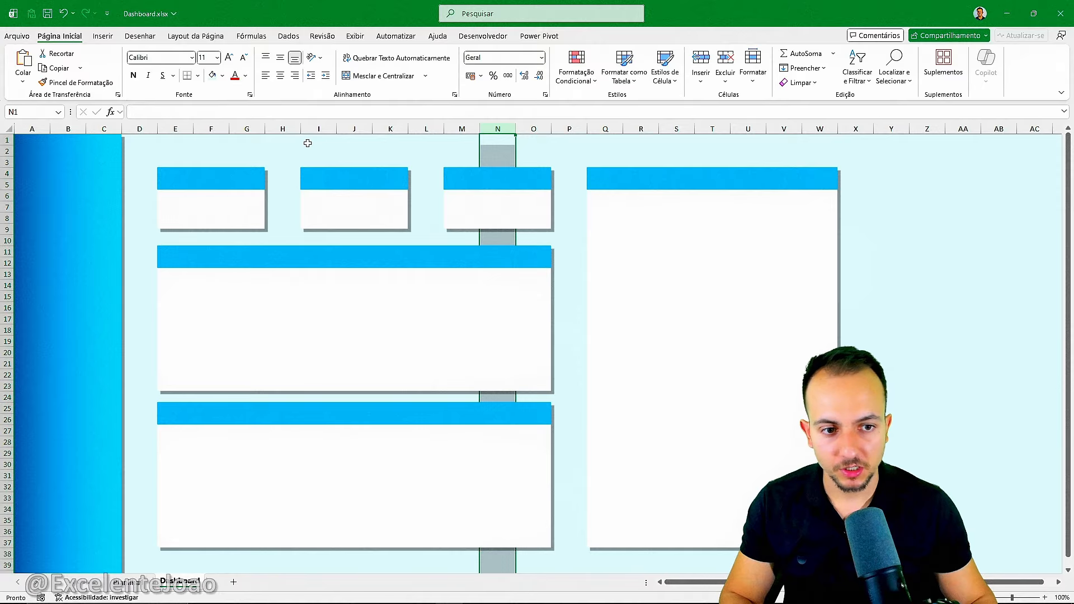
left_click(723, 142)
left_click(912, 149)
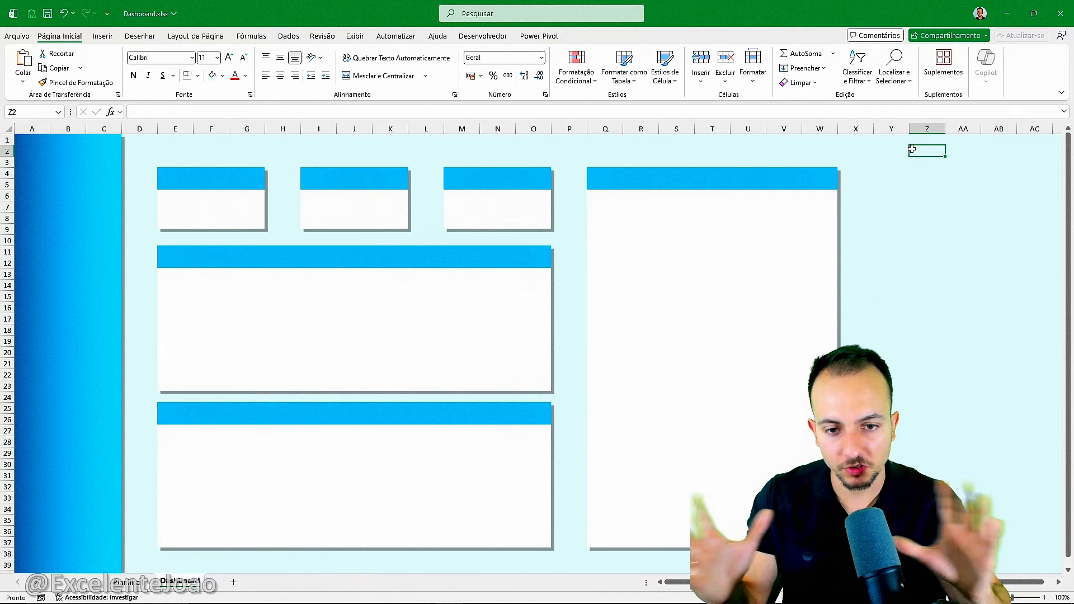
Look through the production records on the Planilha1 sheet and return to the Dashboard sheet.
scroll(528, 287, "down", 1)
scroll(529, 279, "up", 1)
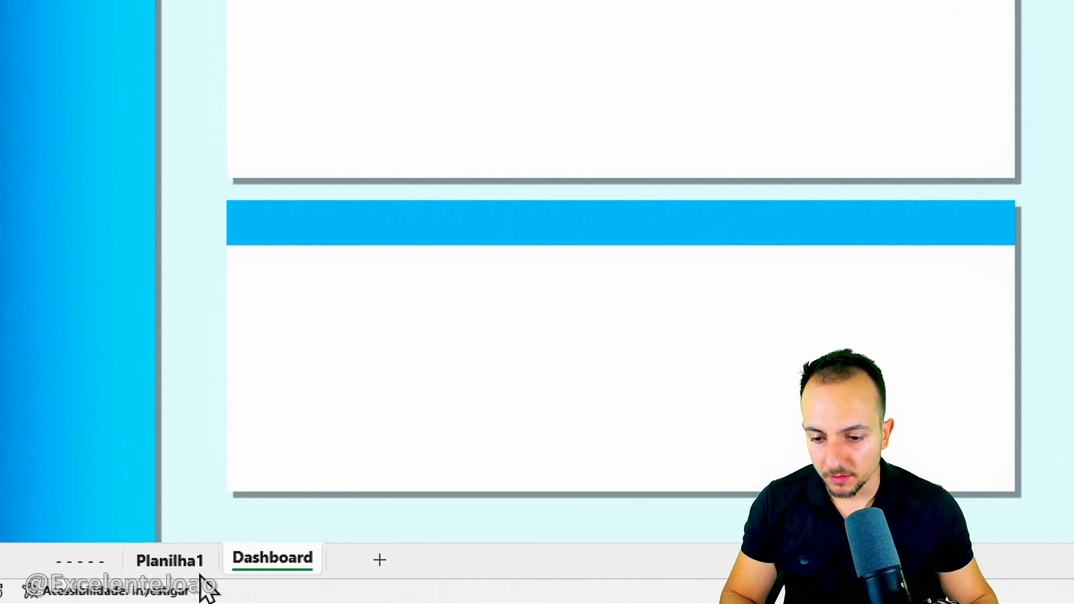
left_click(126, 583)
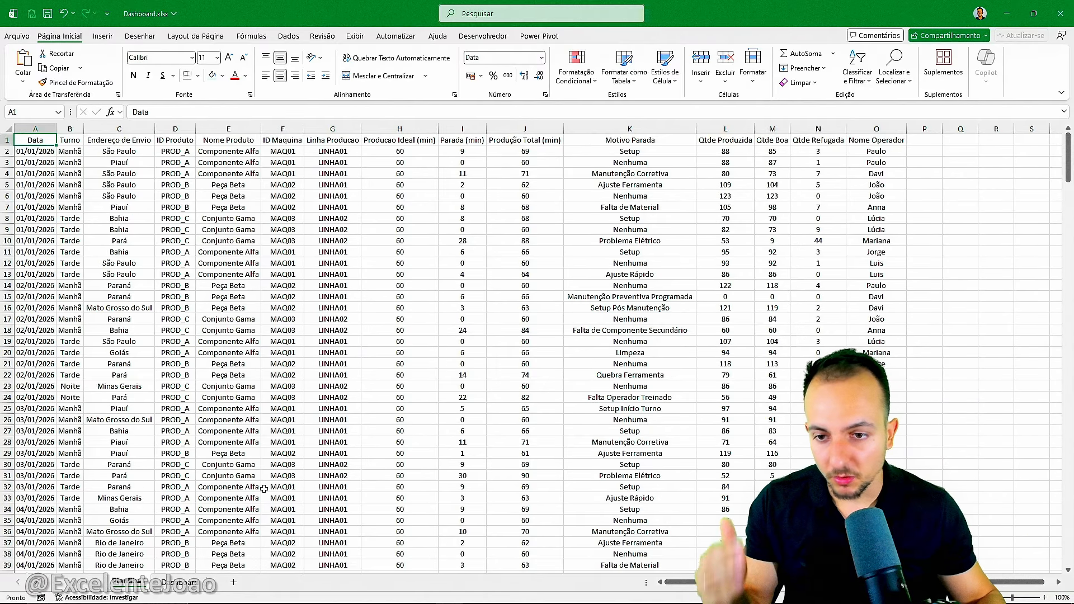
scroll(292, 453, "down", 13)
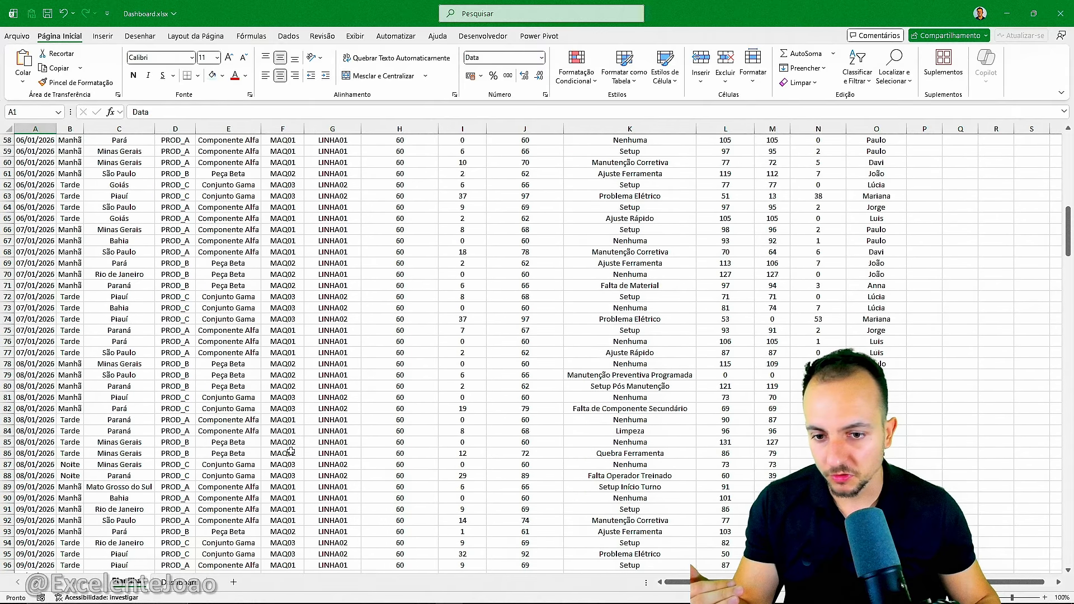
scroll(297, 431, "up", 13)
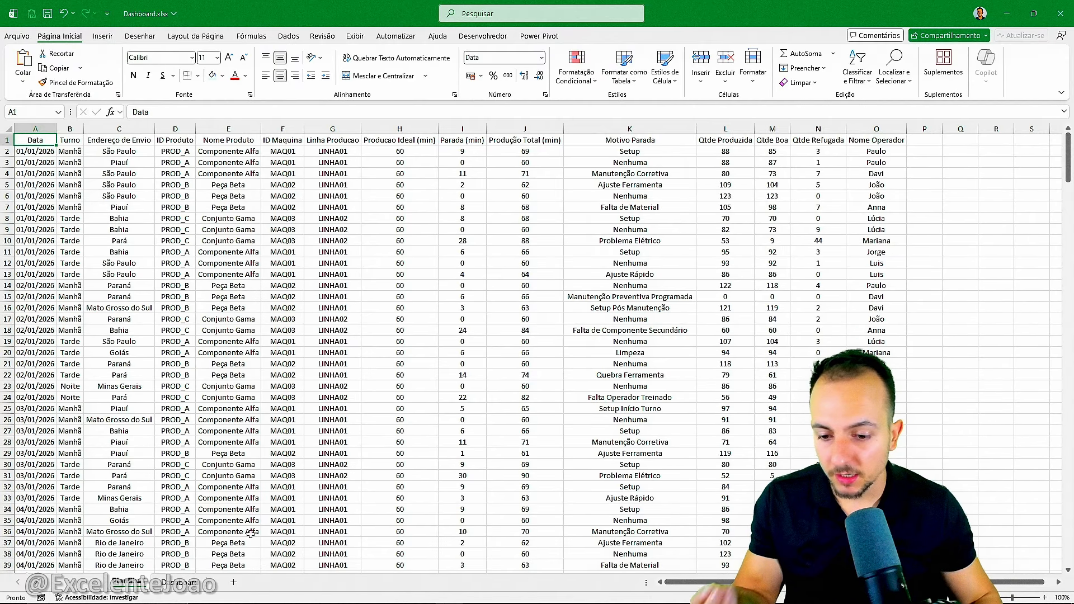
left_click(199, 584)
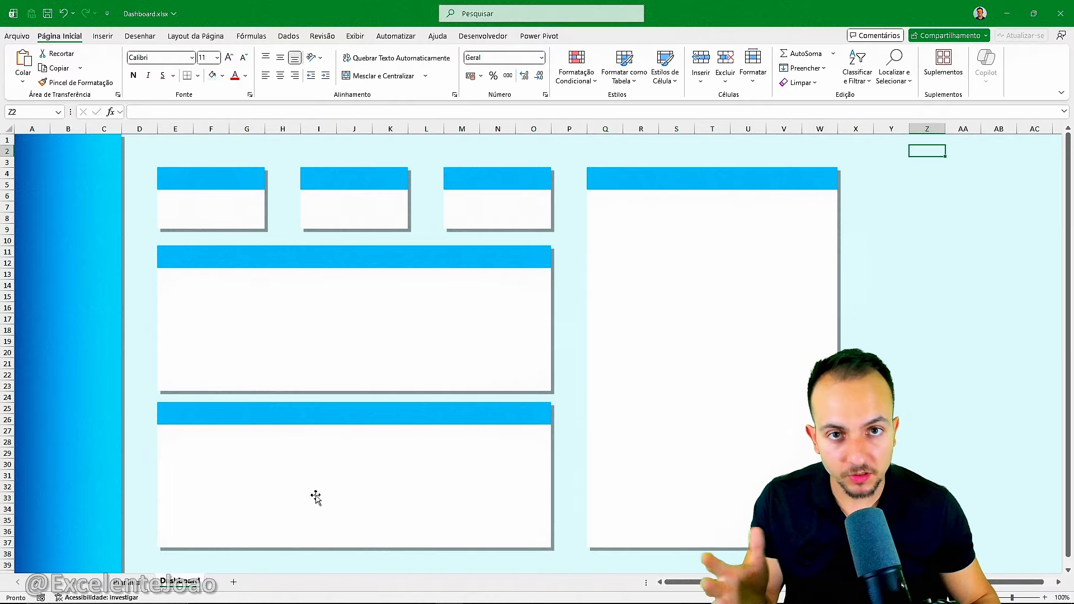
Convert the production data in A1:O333 on the Planilha1 sheet into a table that has headers.
left_click(149, 581)
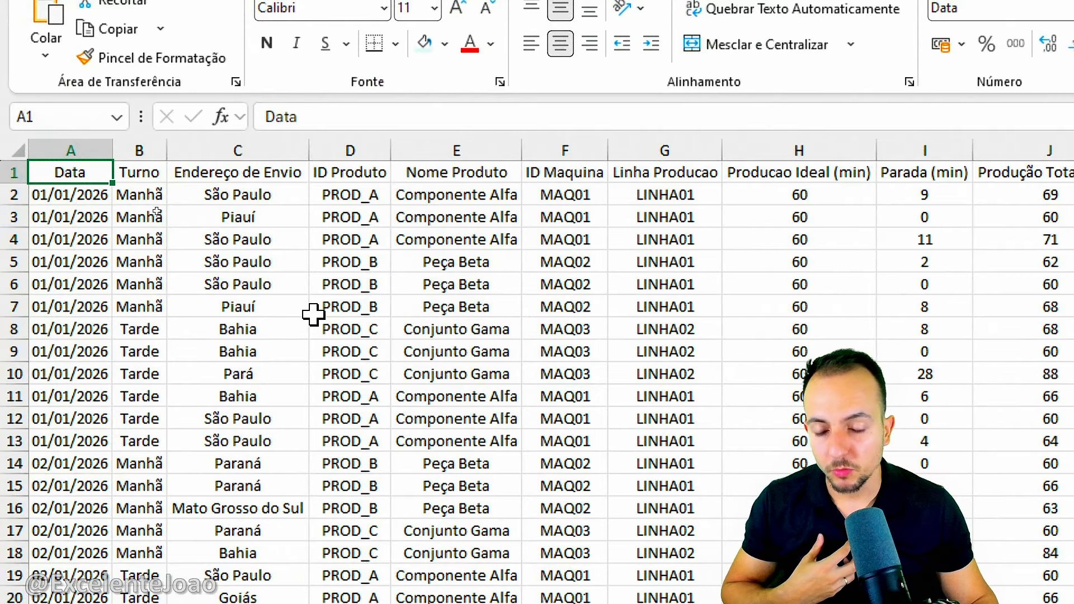
left_click_drag(101, 173, 692, 431)
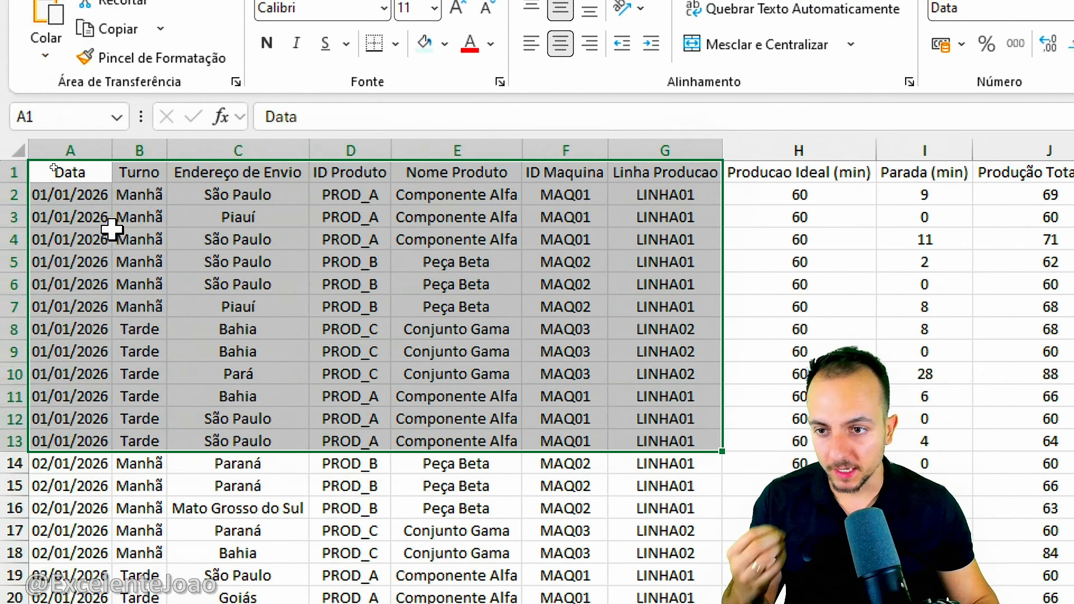
left_click_drag(84, 171, 876, 554)
scroll(876, 554, "down", 7)
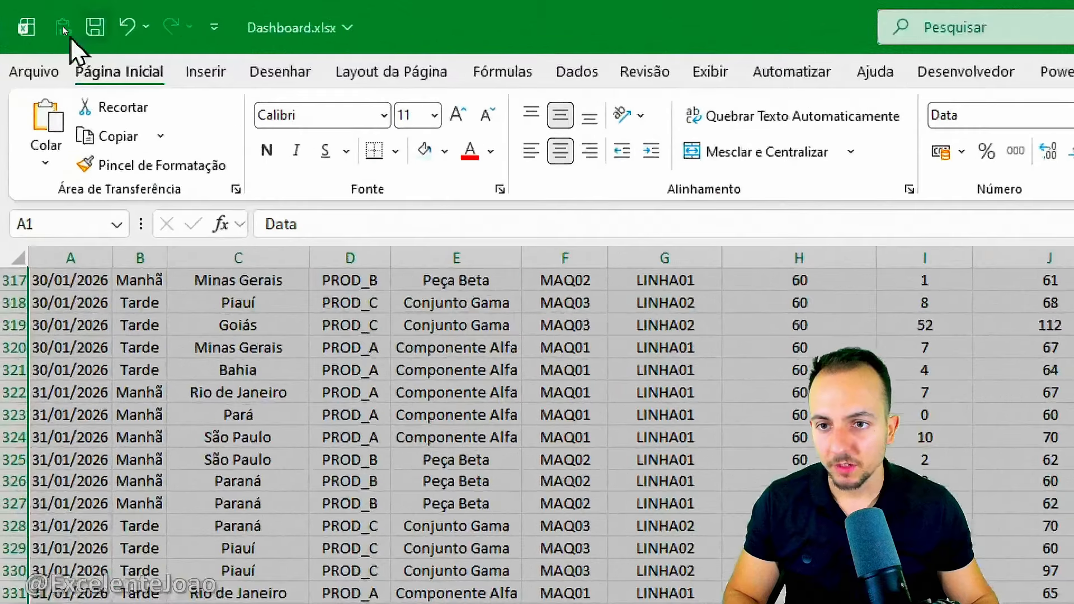
left_click(99, 37)
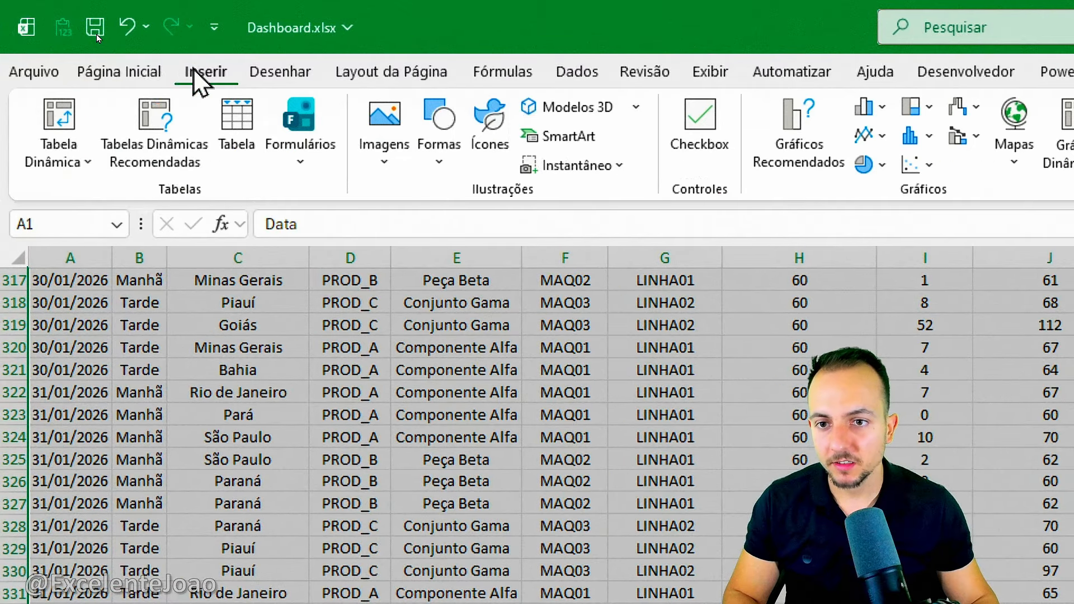
left_click(253, 158)
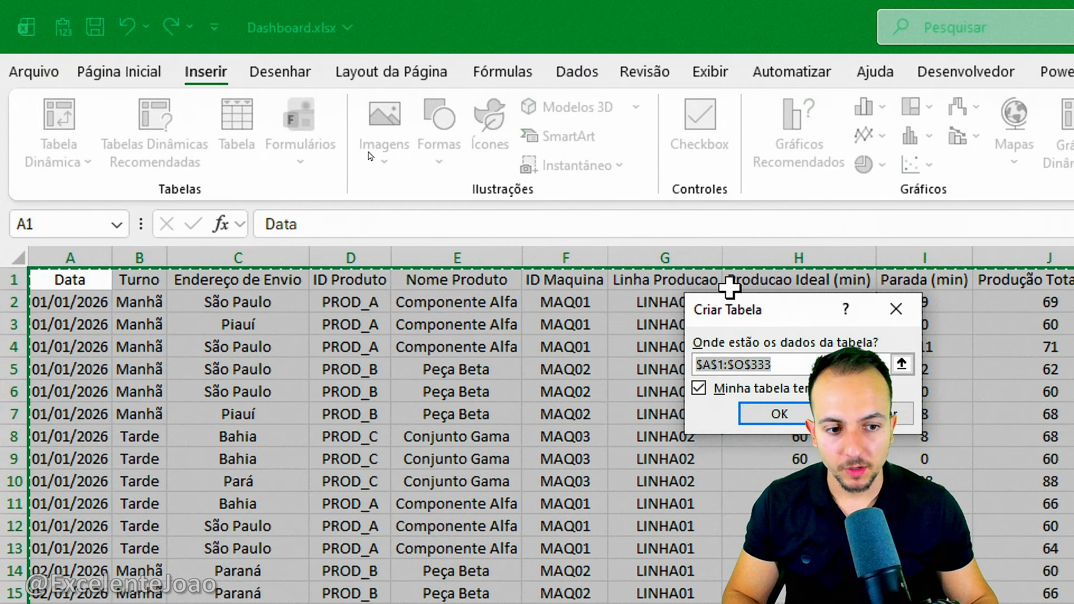
left_click_drag(313, 180, 265, 214)
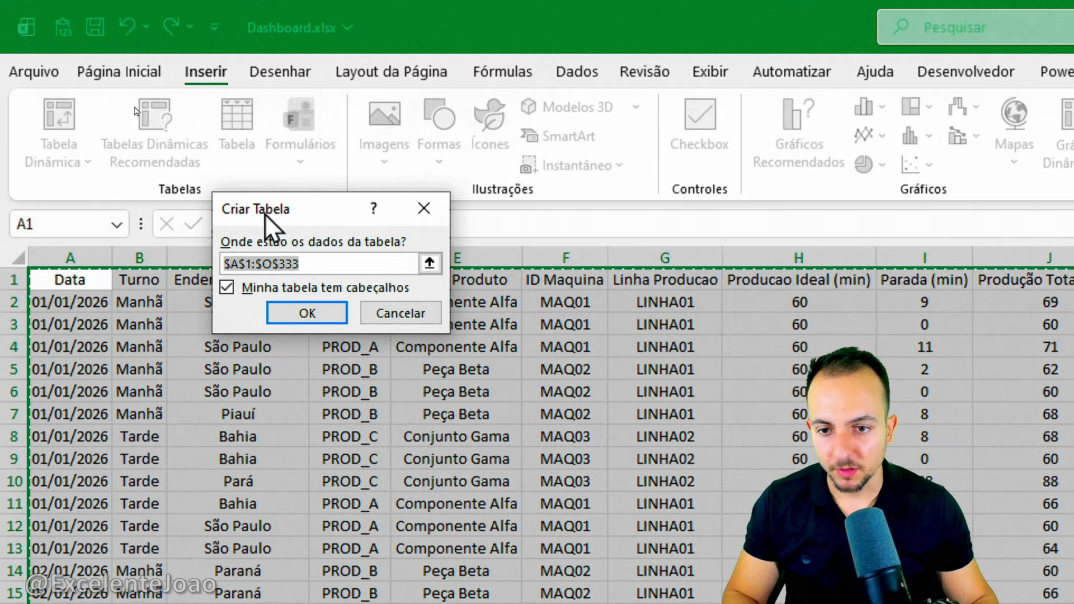
left_click(223, 289)
key("ctrl+2")
mouse_move(220, 291)
left_mouse_down()
mouse_move(211, 308)
mouse_move(242, 288)
left_mouse_up()
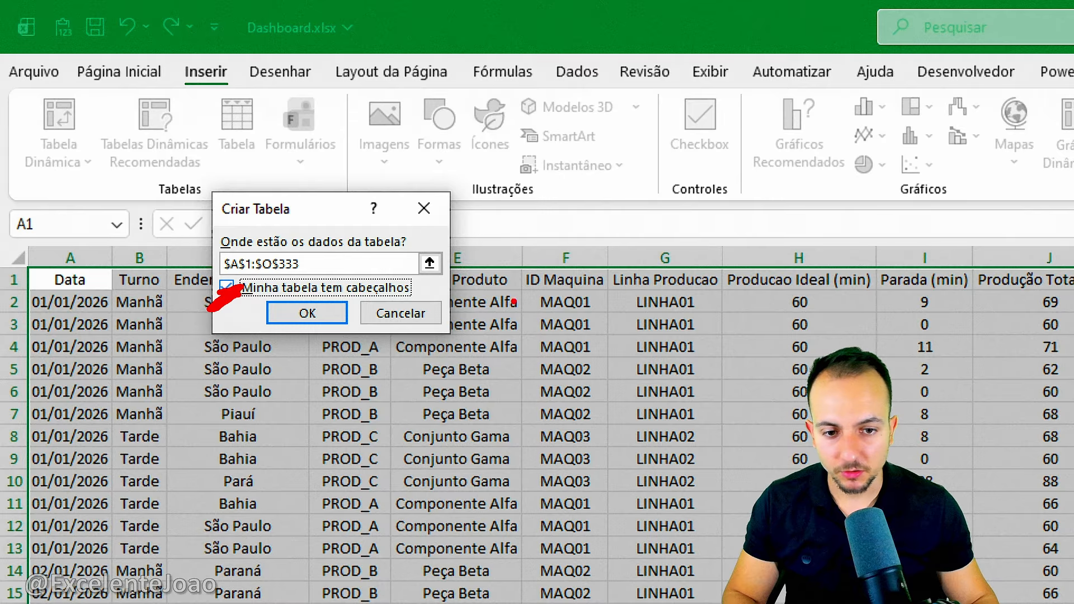
left_click_drag(515, 303, 579, 292)
left_click_drag(631, 291, 715, 286)
left_click_drag(808, 292, 867, 291)
key("Escape")
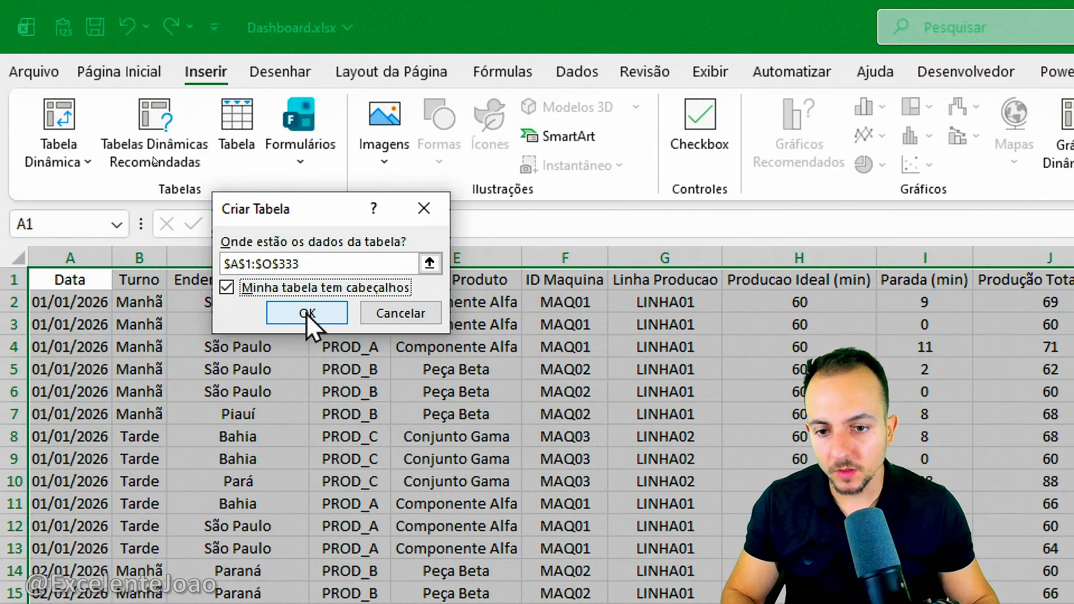
left_click(307, 314)
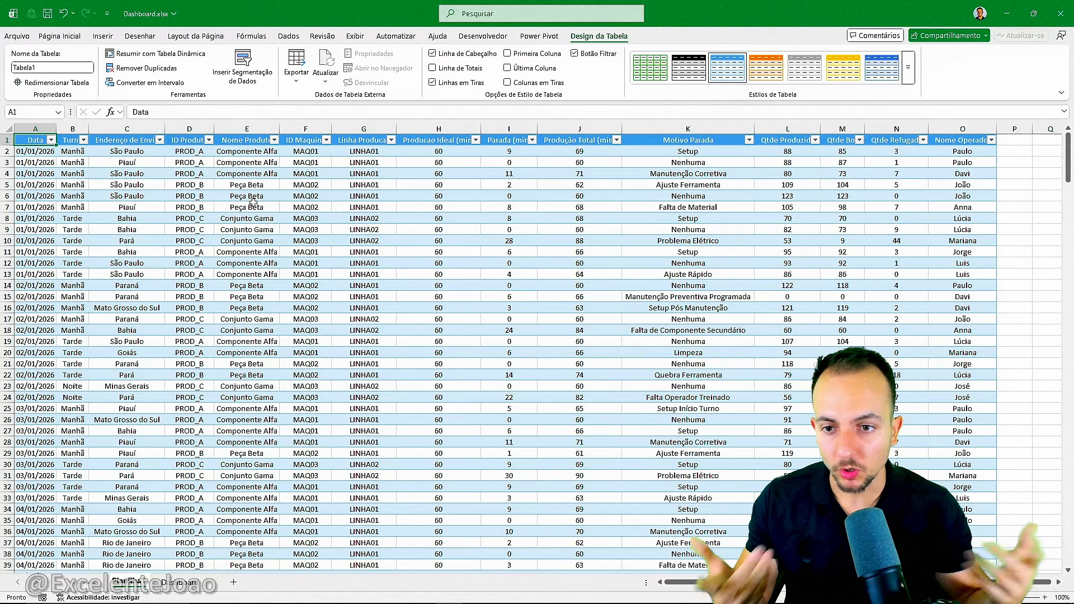
Go to the table's last record and select the empty rows 334 to 337 directly below it.
key("ctrl+Down")
scroll(252, 197, "down", 2)
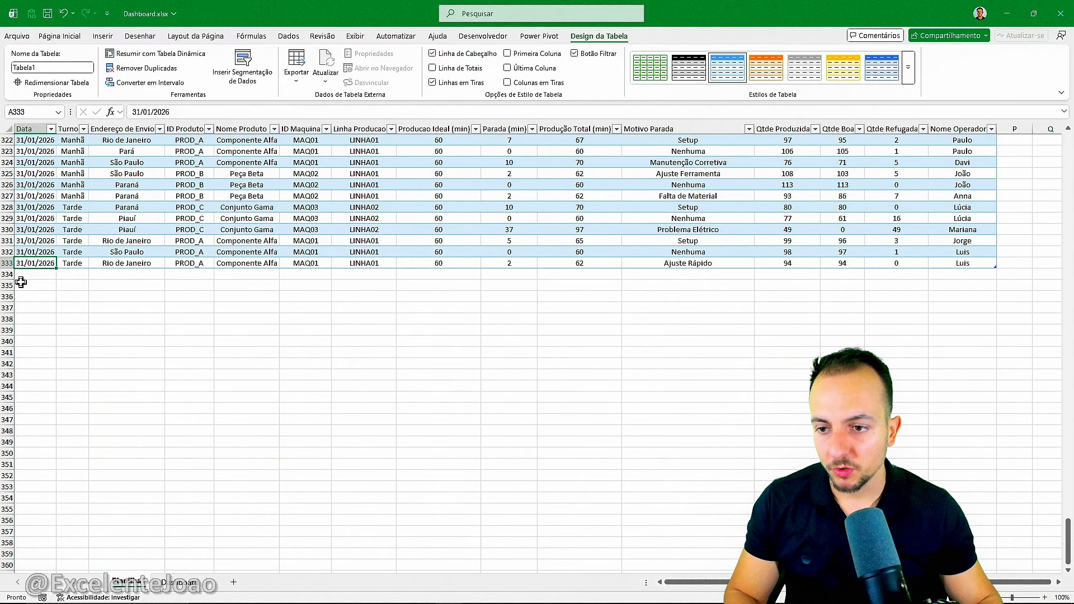
left_click(17, 274)
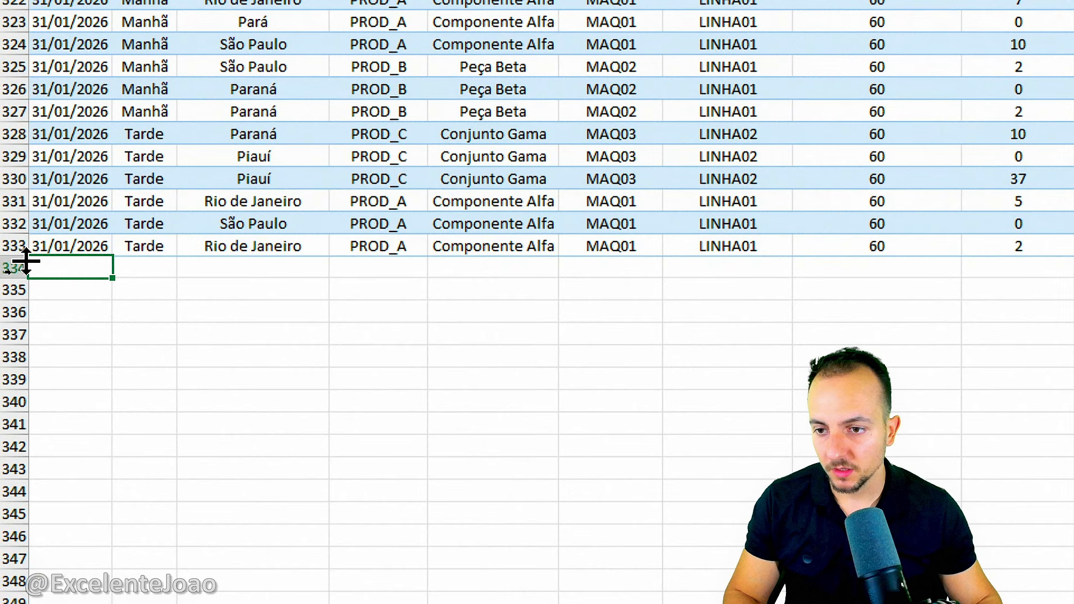
left_click_drag(12, 270, 11, 336)
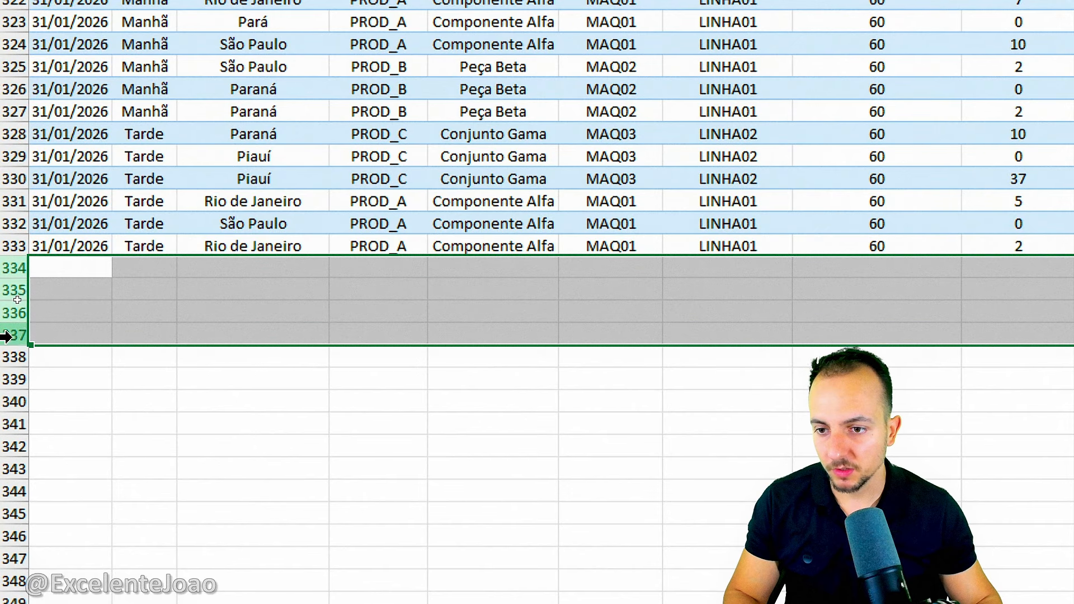
Enter the date 01/01/2027 in A334 directly below the table's last record, and glance at the Dashboard sheet.
left_click(84, 274)
type("01/01/2027")
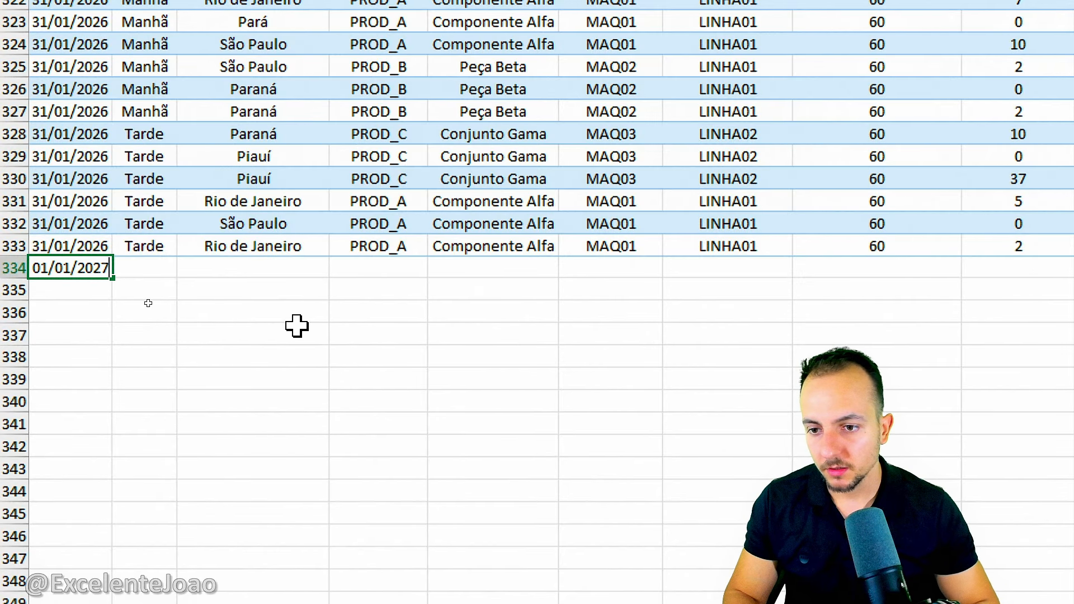
key("ctrl+Return")
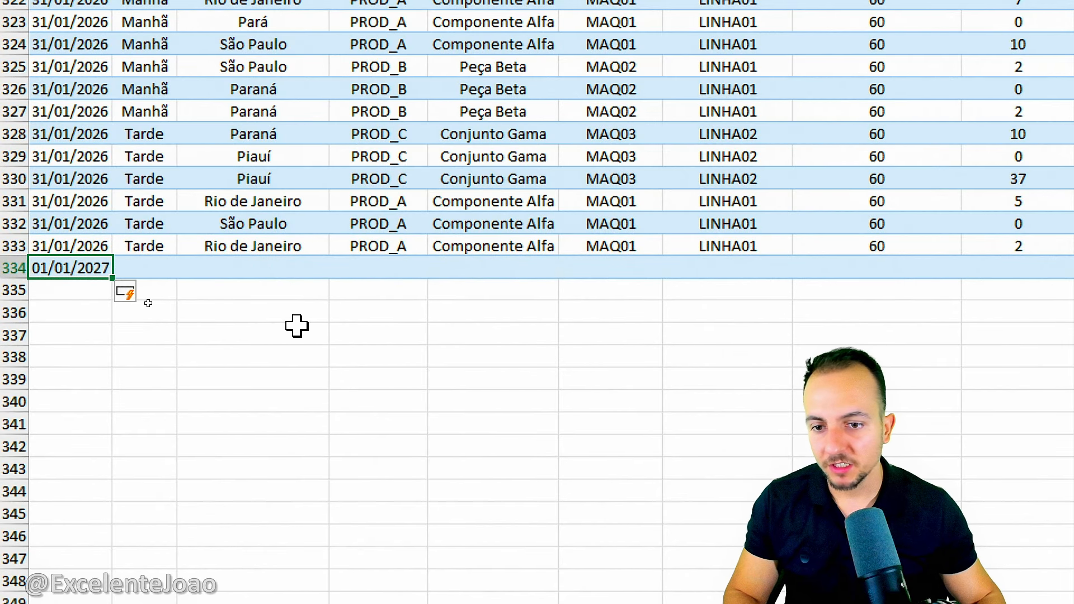
left_click(297, 326)
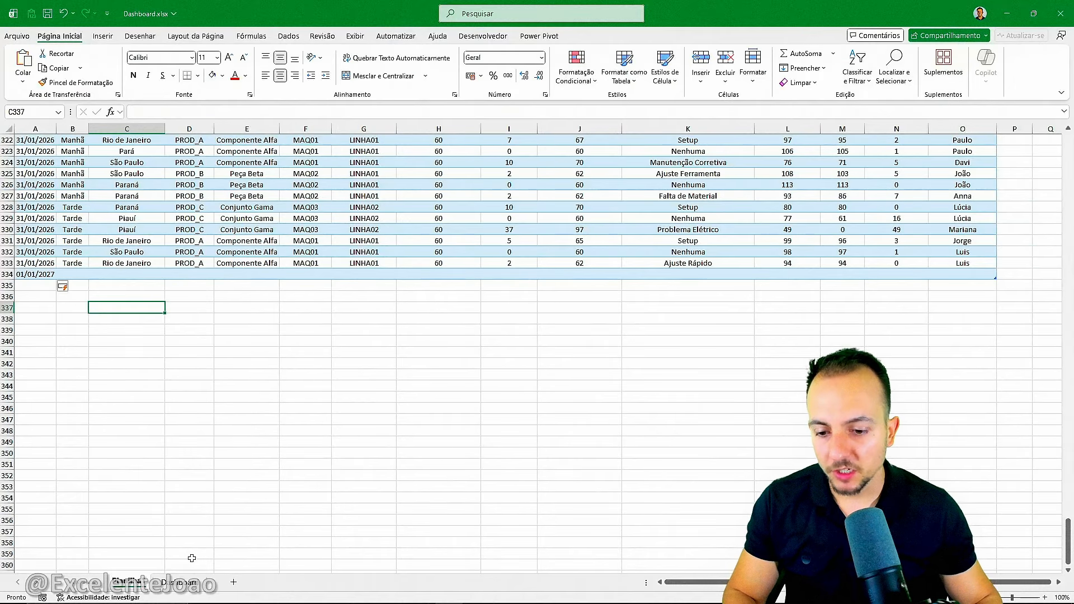
left_click(179, 582)
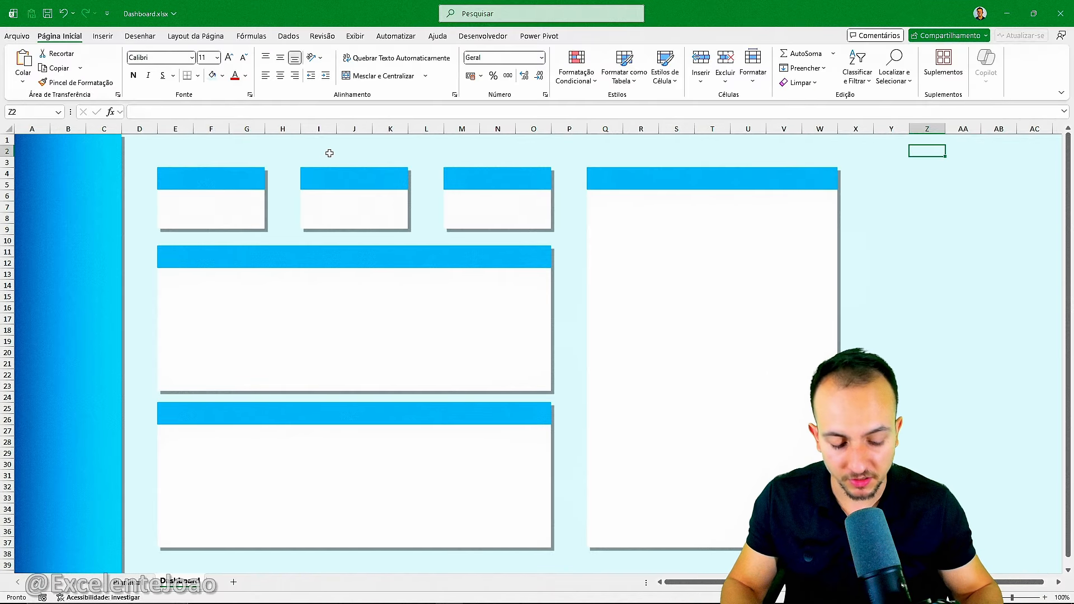
key("ctrl+Page_Up")
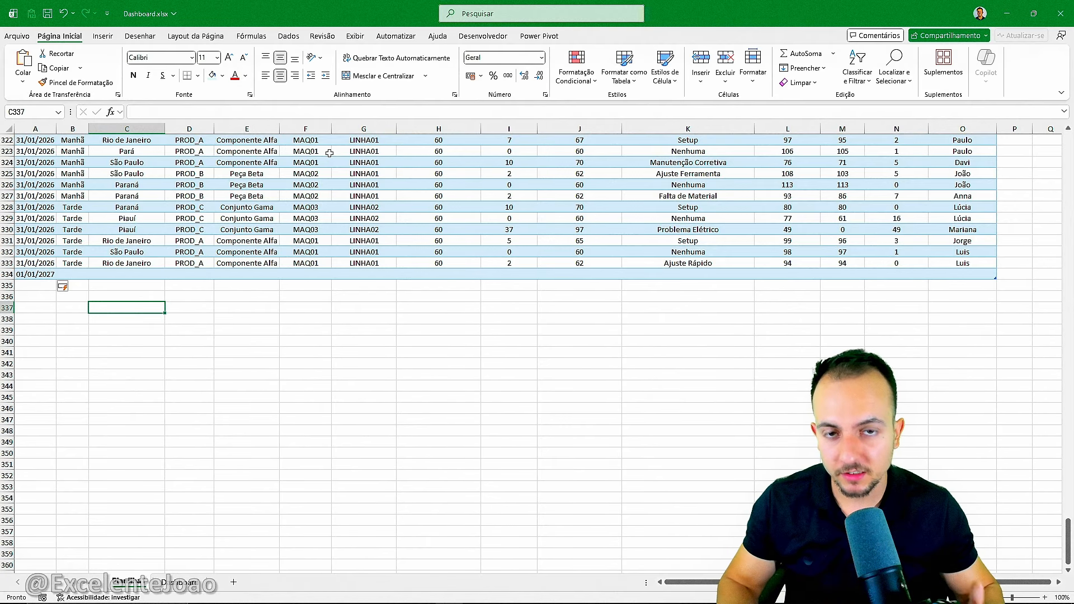
Delete row 334 containing the test date and return to the table's header in cell A1.
left_click(72, 276)
key("shift+space")
key("shift+space")
key("ctrl+minus")
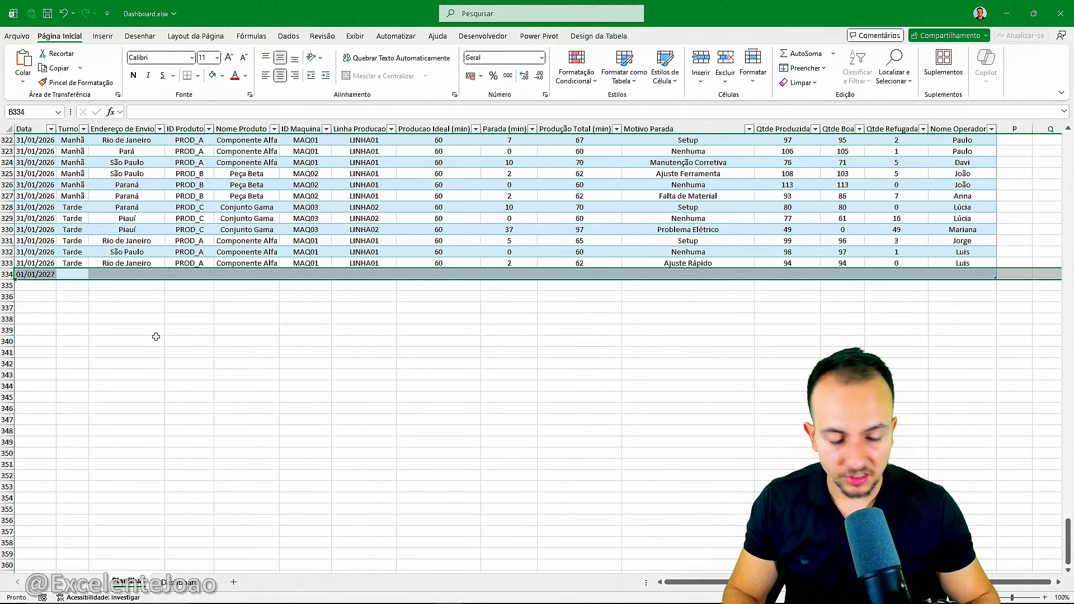
key("Up")
key("Left")
key("ctrl+Home")
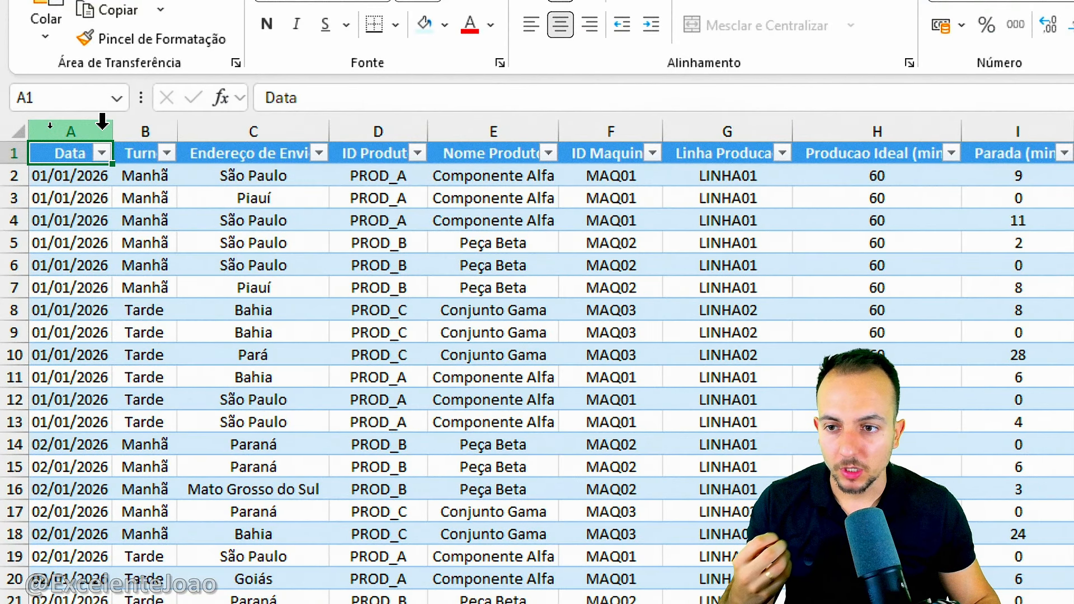
Review the table's columns, including Turno, Endereço de Envio, ID Produto, Nome Produto and Qtde Boa.
left_click(145, 119)
left_click(254, 119)
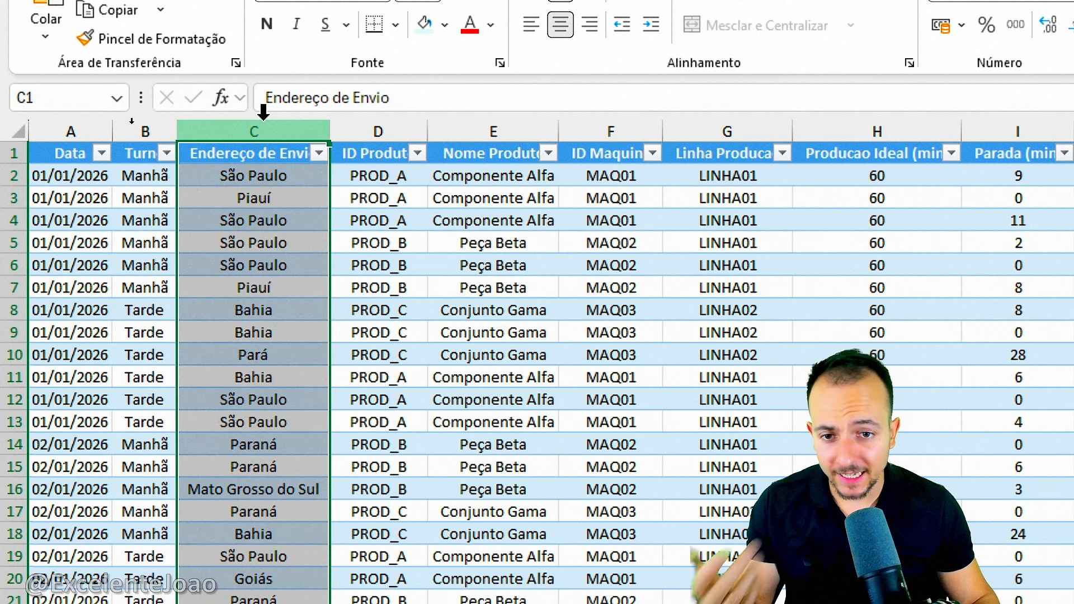
left_click(378, 119)
left_click(464, 118)
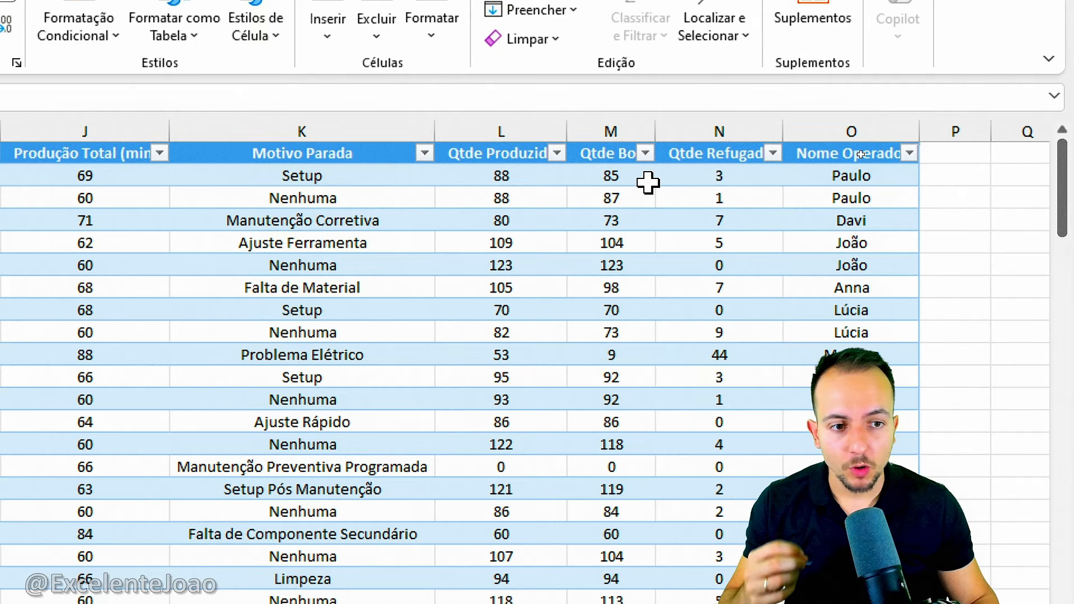
left_click(612, 129)
double_click(656, 125)
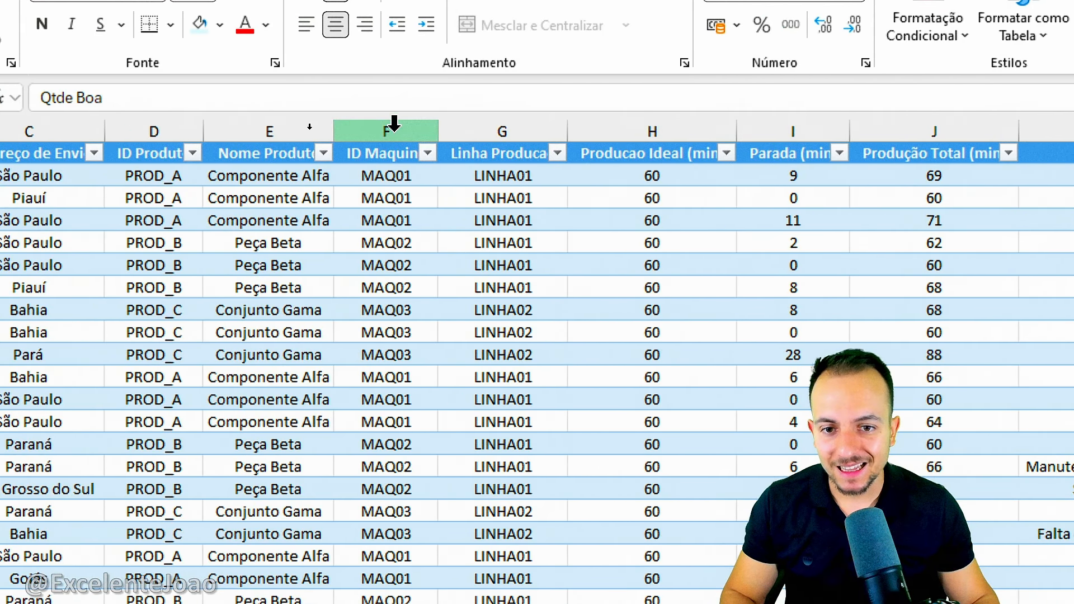
Examine how the machine codes repeat down the ID Maquina column.
left_click(354, 131)
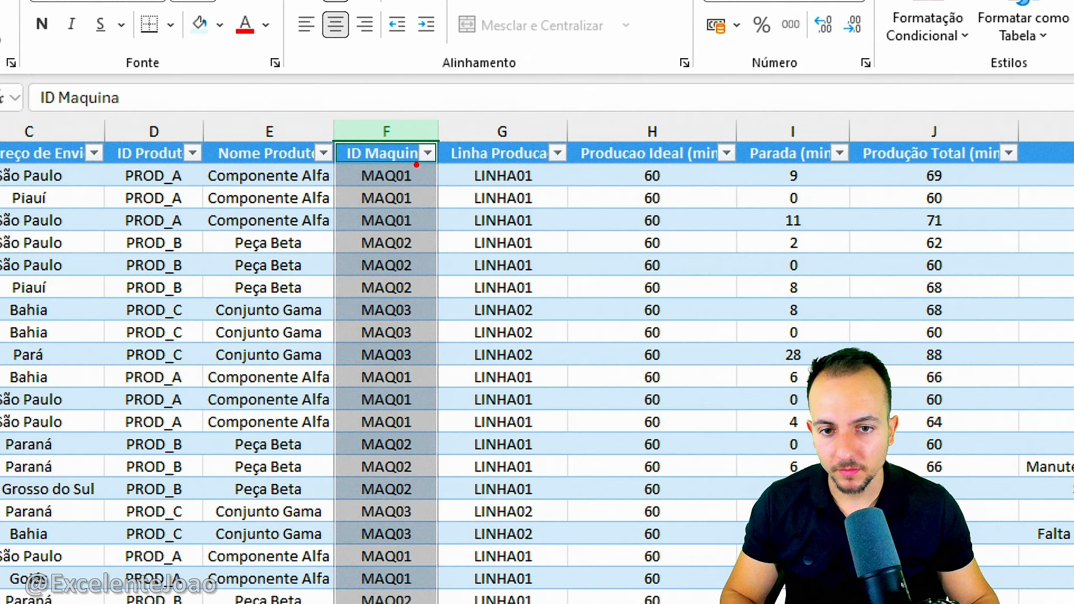
key("Escape")
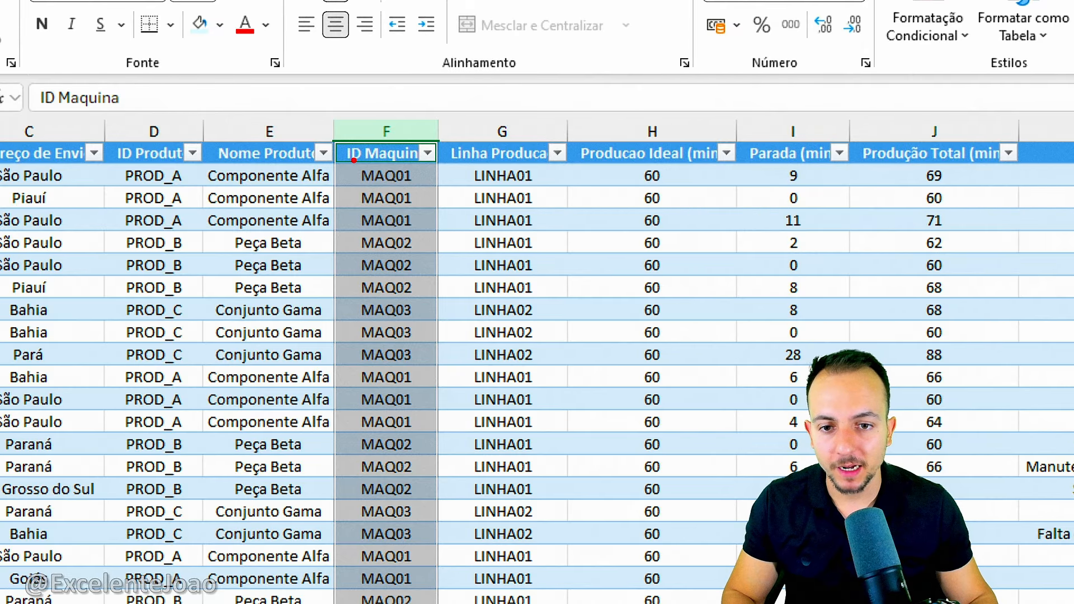
left_click_drag(350, 159, 424, 238)
mouse_move(813, 169)
left_mouse_down()
mouse_move(804, 216)
mouse_move(818, 162)
left_mouse_up()
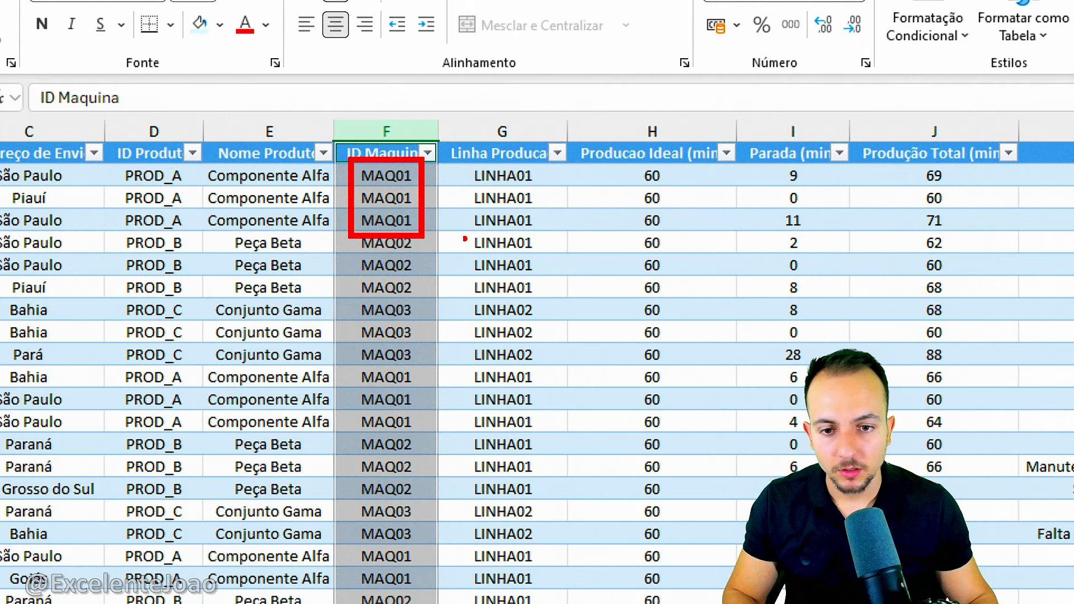
left_click_drag(372, 386, 422, 439)
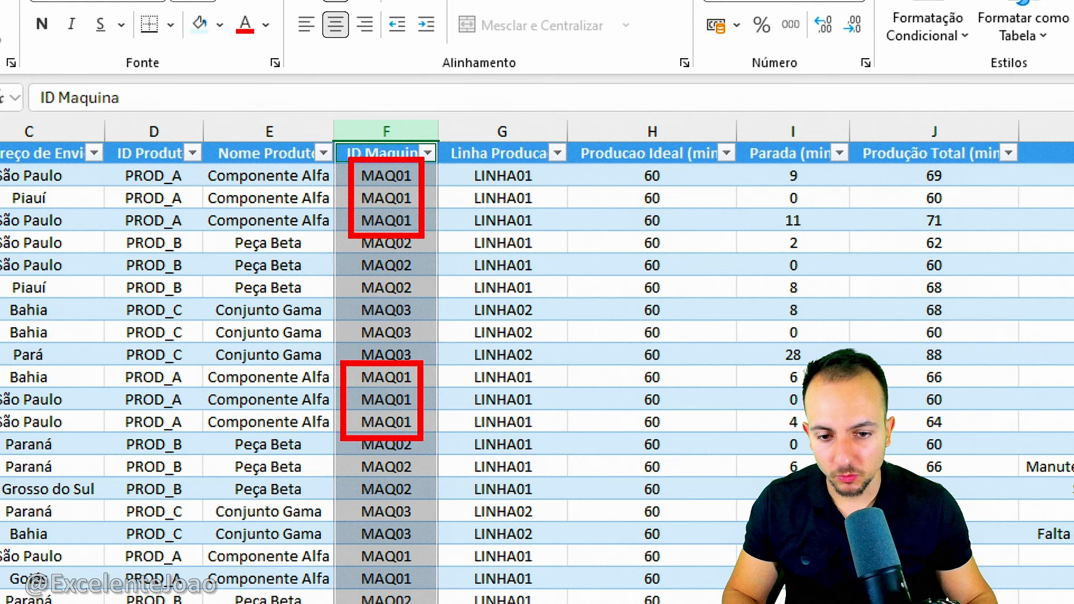
left_click_drag(651, 356, 597, 364)
key("Escape")
key("ctrl+space")
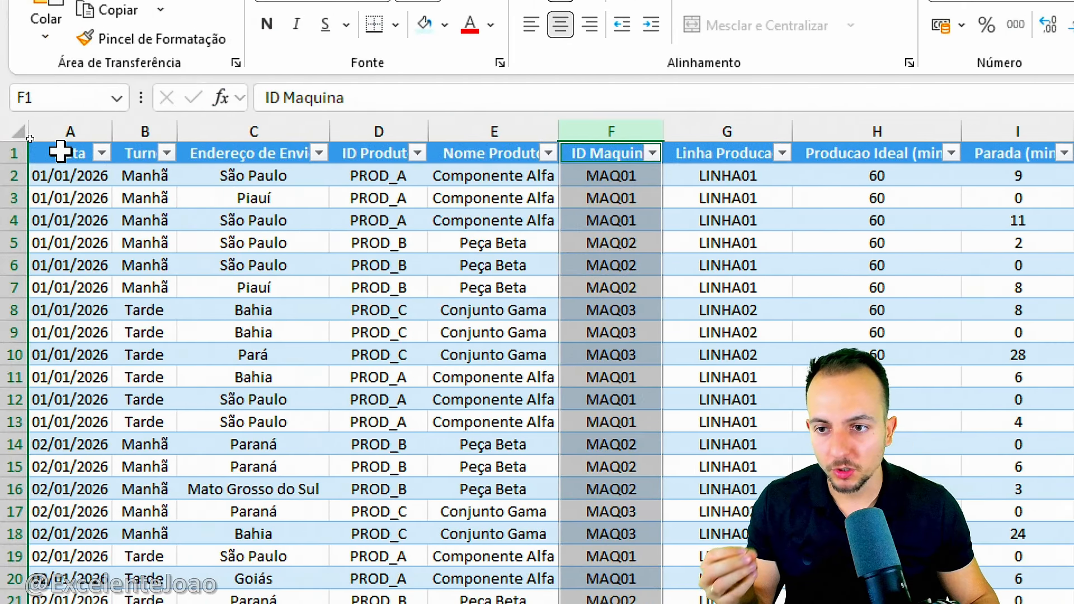
Create a PivotTable from Tabela1 on a new worksheet and widen its field list pane.
left_click(59, 152)
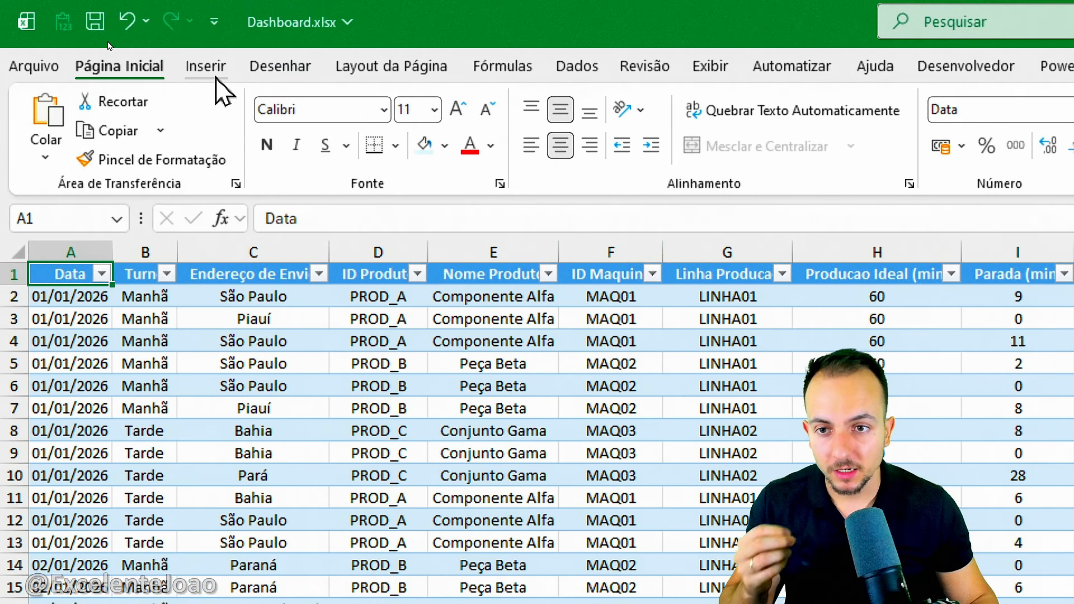
left_click(213, 70)
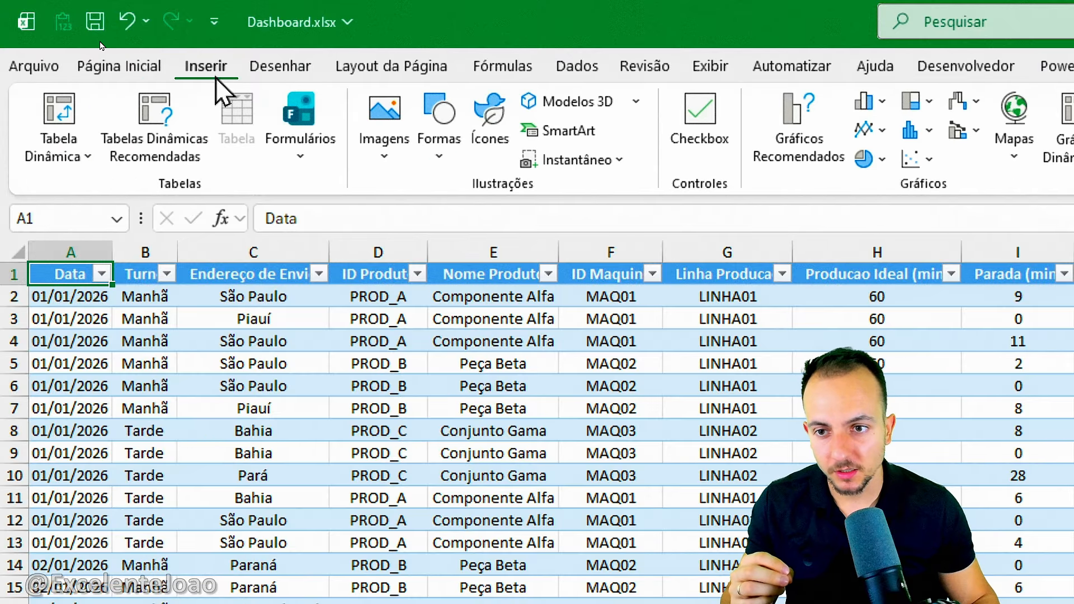
left_click(67, 122)
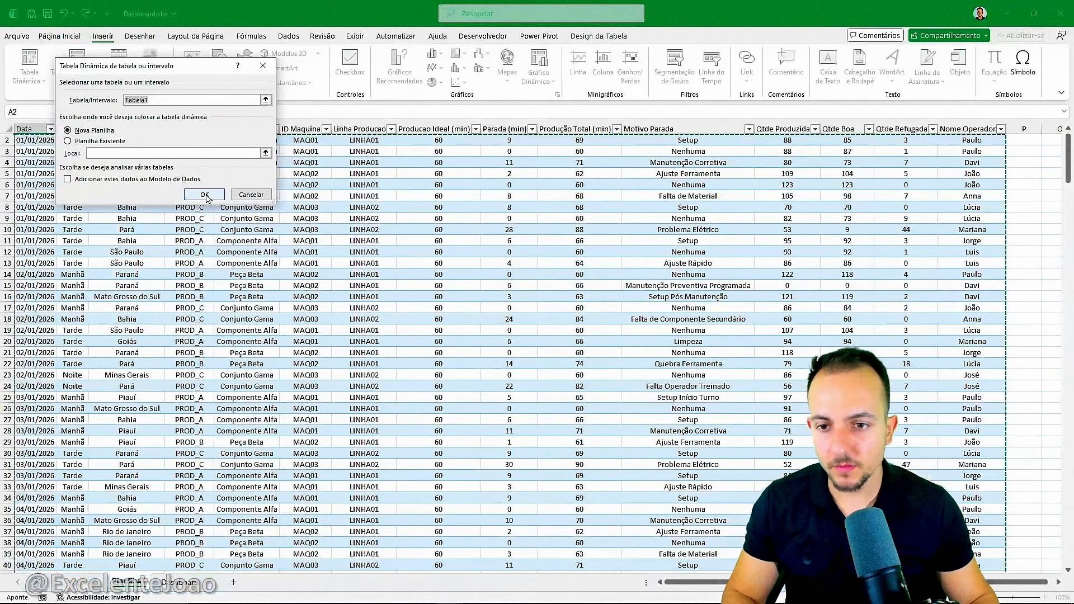
left_click(409, 384)
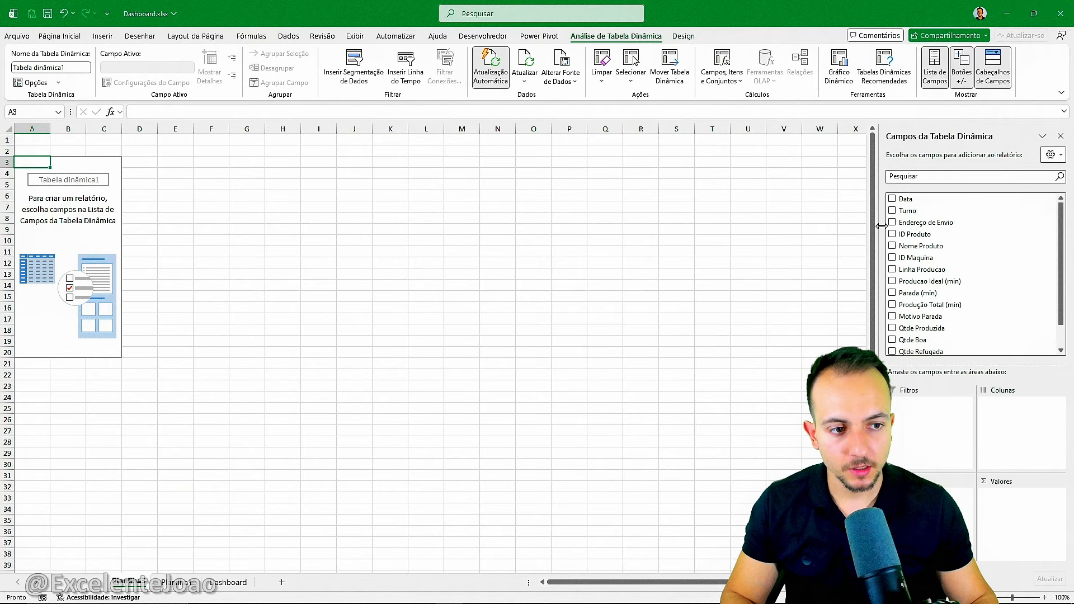
left_click_drag(879, 231, 697, 232)
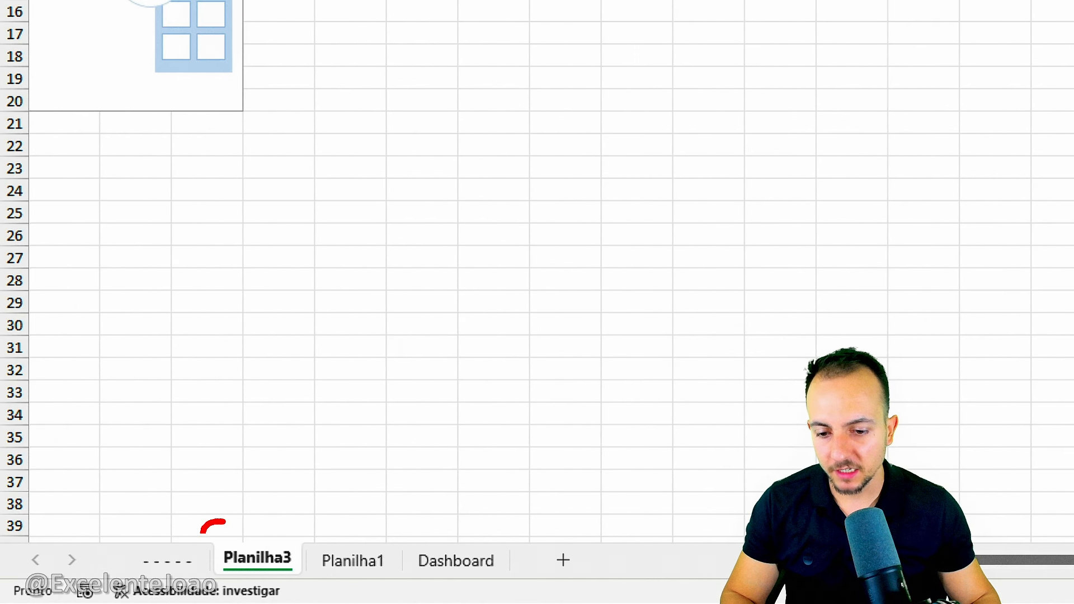
Rename the new PivotTable worksheet as Tabela Dinâmica.
right_click(246, 570)
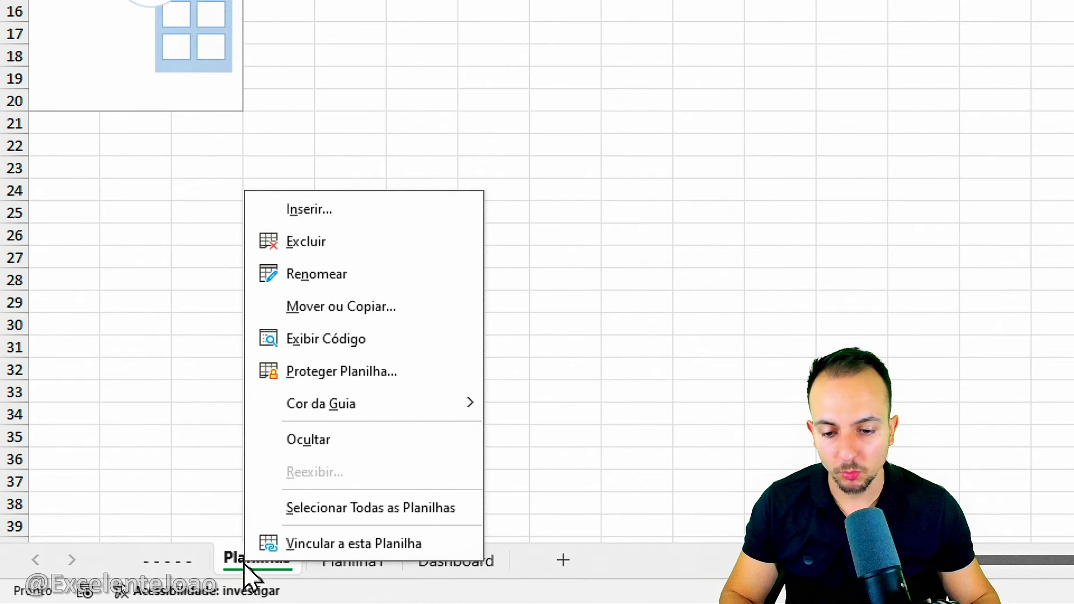
left_click(348, 279)
type("Tabela Dinâmica")
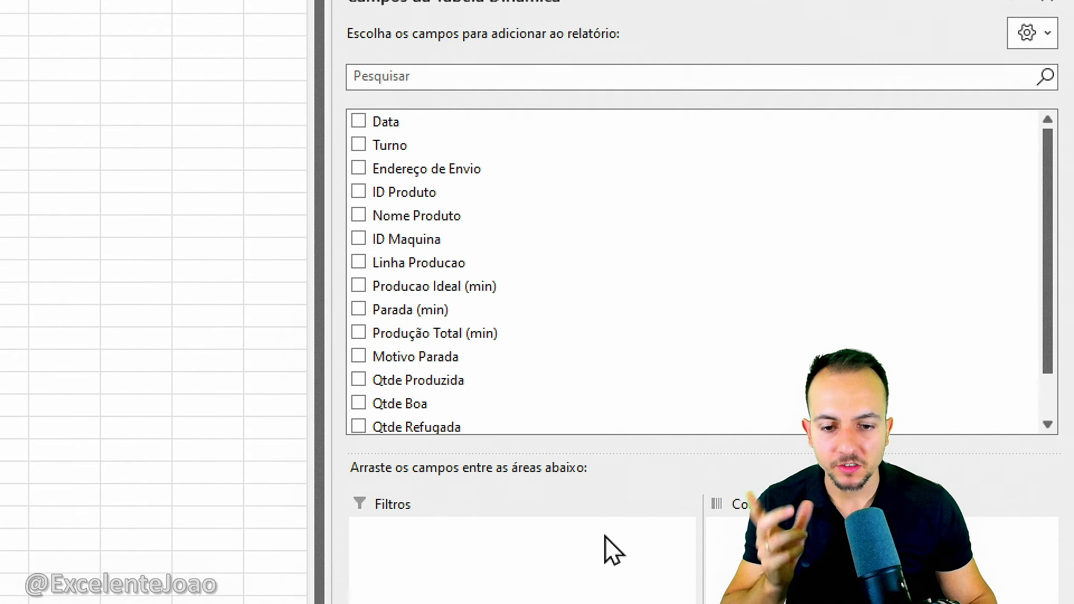
Add the Qtde Produzida field to the PivotTable's values as a sum.
scroll(520, 319, "down", 1)
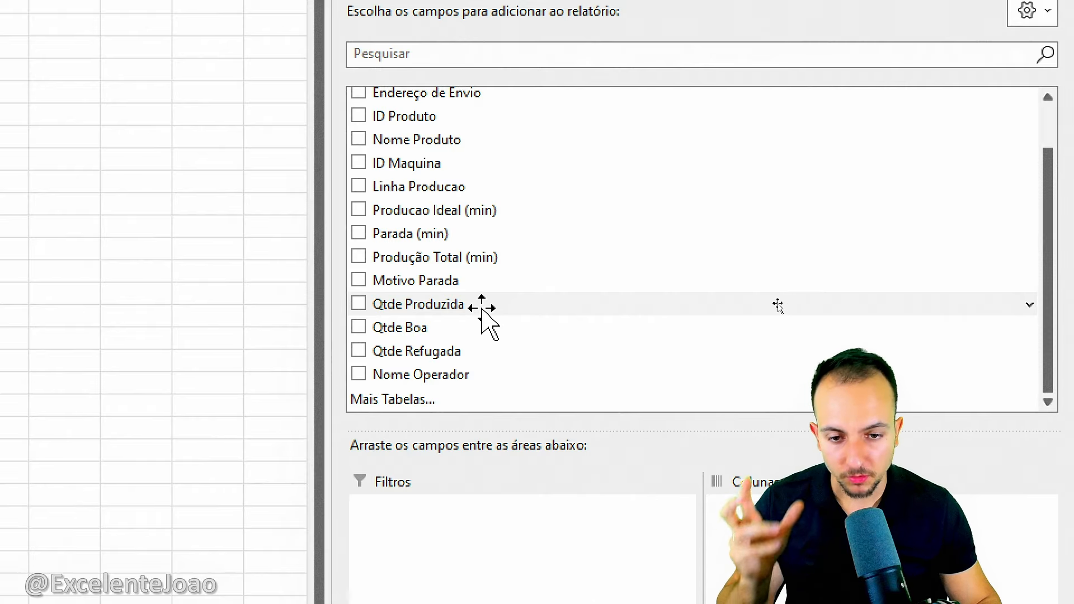
left_click_drag(775, 306, 1070, 406)
left_click_drag(1001, 462, 961, 514)
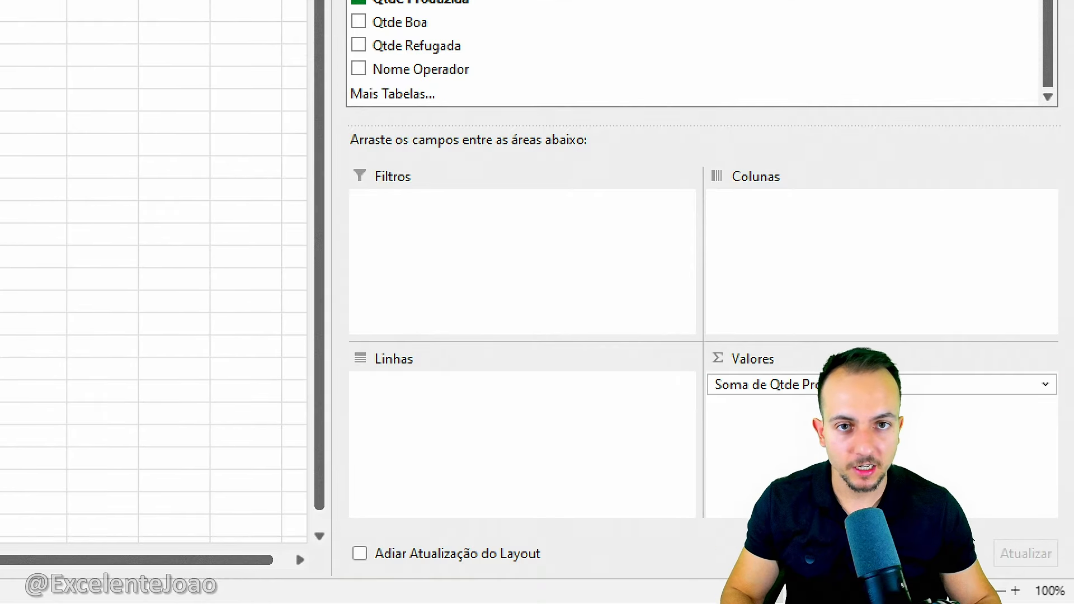
mouse_move(804, 312)
left_mouse_down()
mouse_move(708, 440)
mouse_move(737, 298)
left_mouse_up()
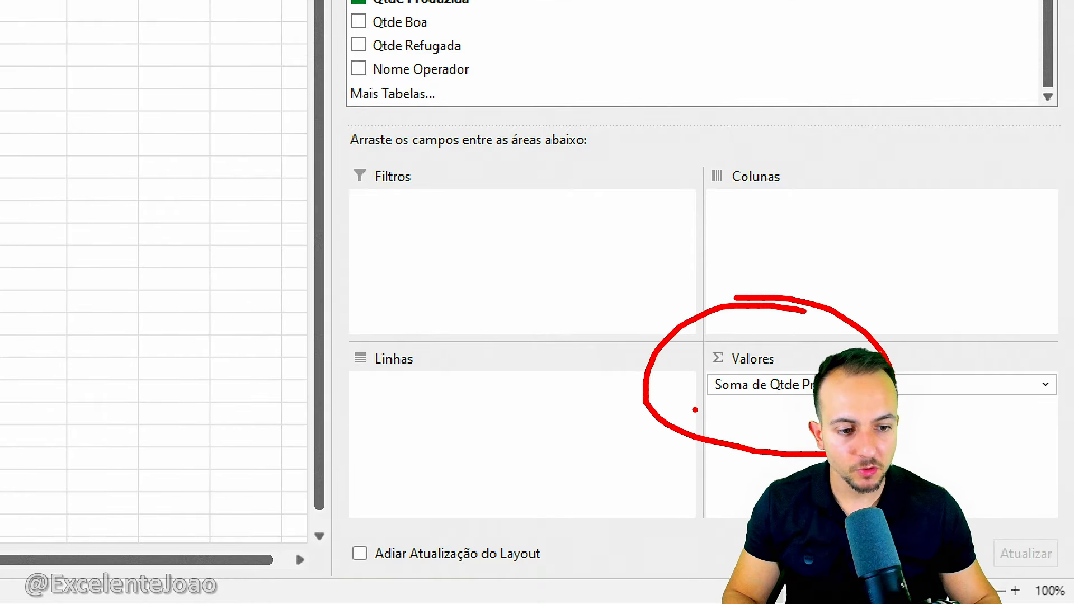
left_click_drag(751, 403, 815, 410)
key("Escape")
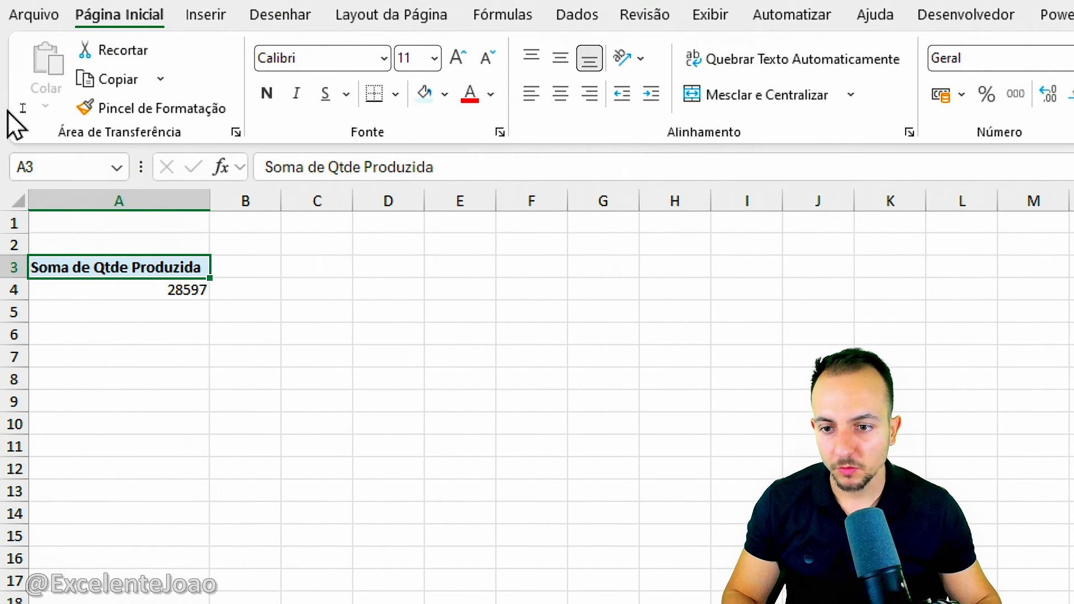
key("ctrl+2")
mouse_move(208, 175)
left_mouse_down()
mouse_move(232, 156)
mouse_move(169, 197)
left_mouse_up()
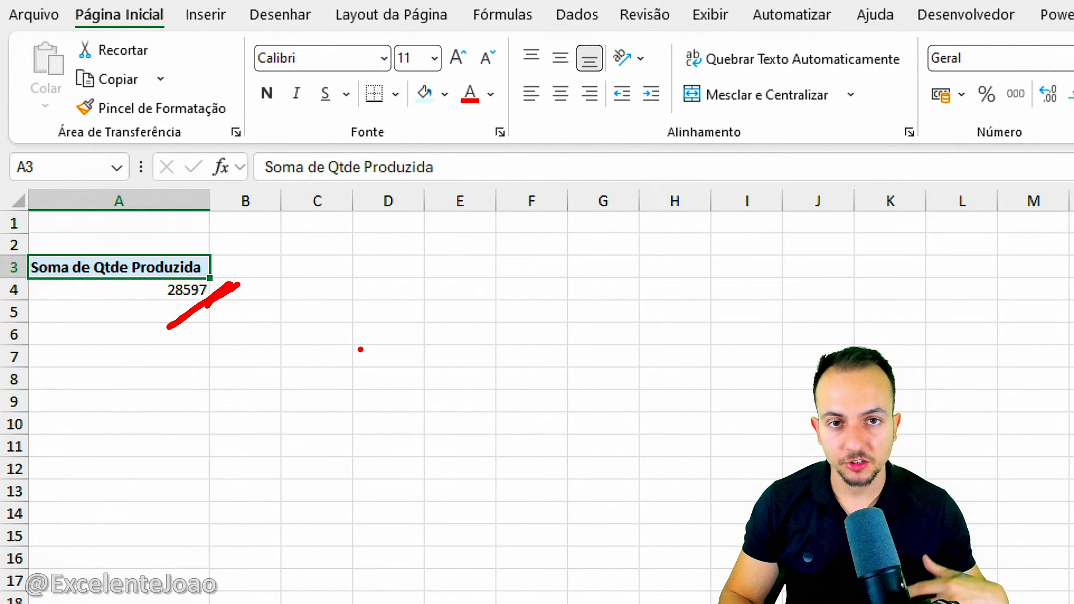
key("Escape")
Add the Data field to the PivotTable's rows to break the produced quantity down by day.
scroll(940, 442, "up", 2)
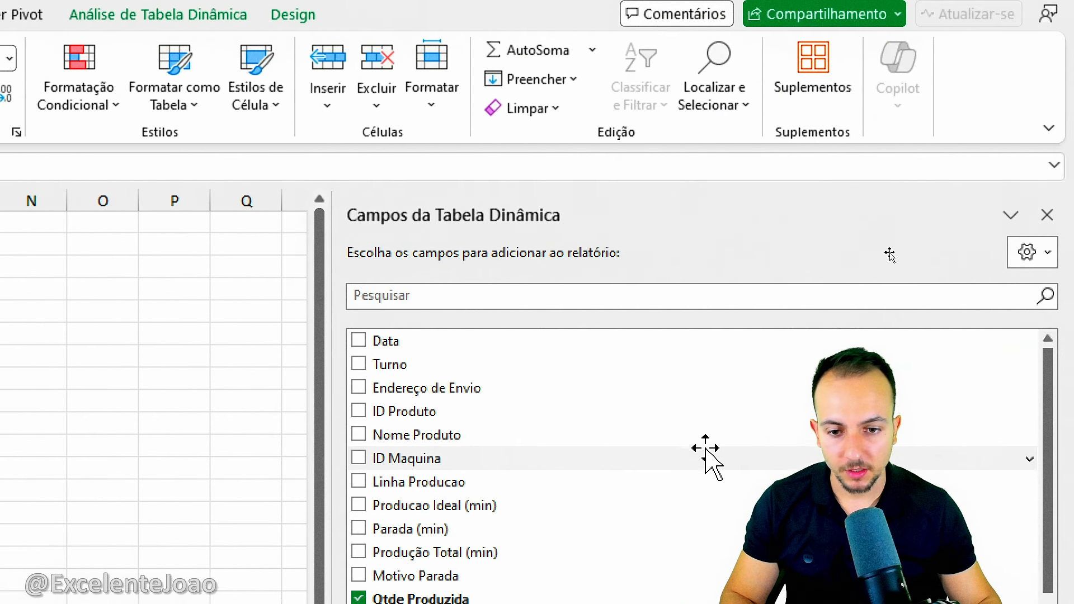
left_click_drag(344, 324, 312, 323)
key("Escape")
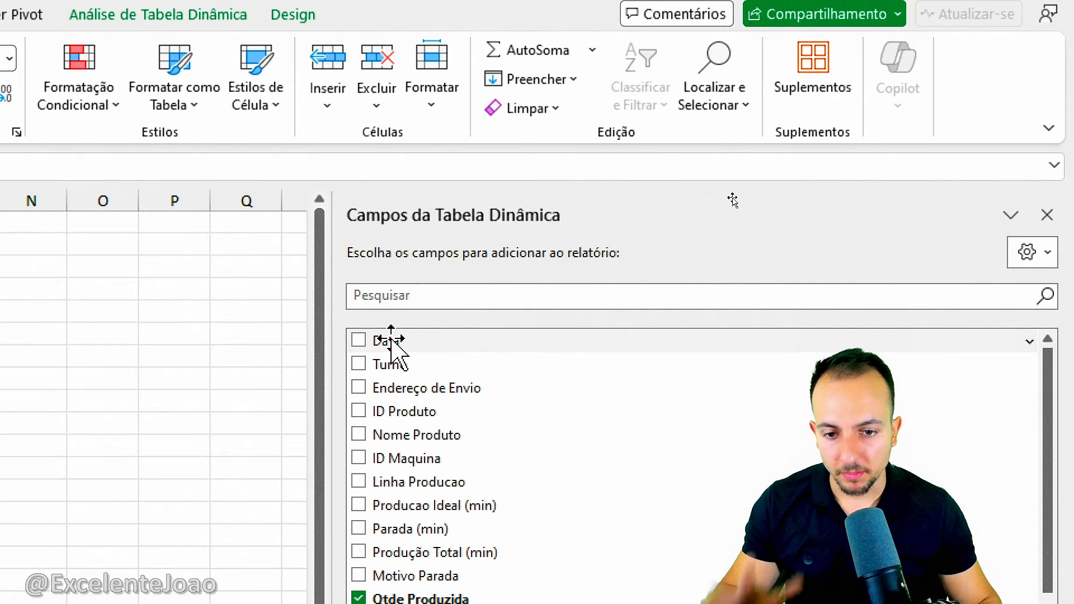
mouse_move(392, 340)
left_mouse_down()
mouse_move(420, 331)
mouse_move(427, 540)
left_mouse_up()
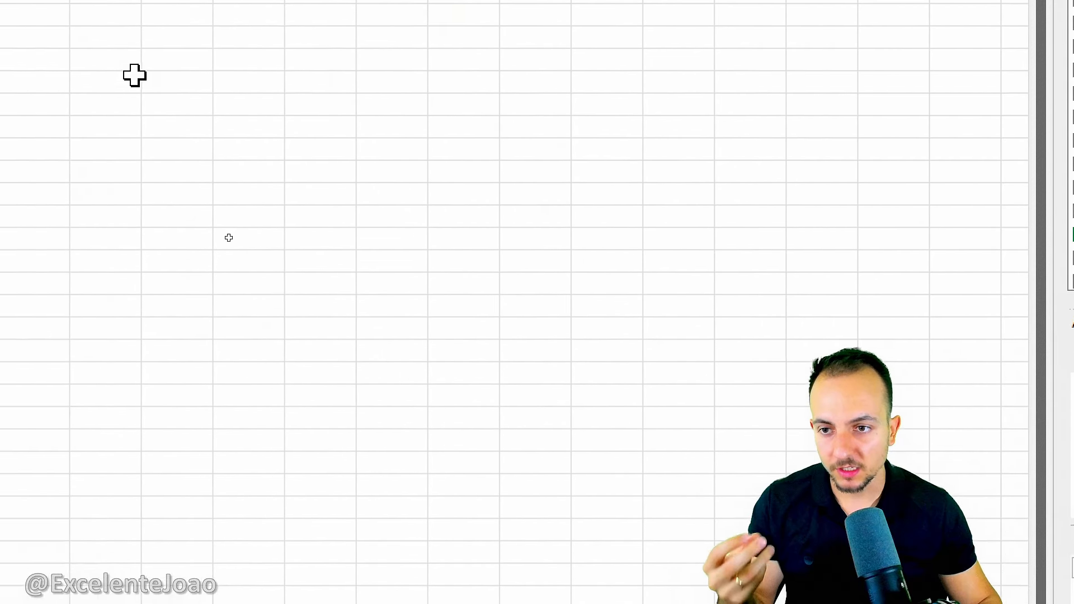
Examine the PivotTable's dates and the produced quantity for each day, such as 04/01/2026.
mouse_move(122, 189)
left_mouse_down()
mouse_move(285, 190)
mouse_move(130, 214)
mouse_move(155, 205)
left_mouse_up()
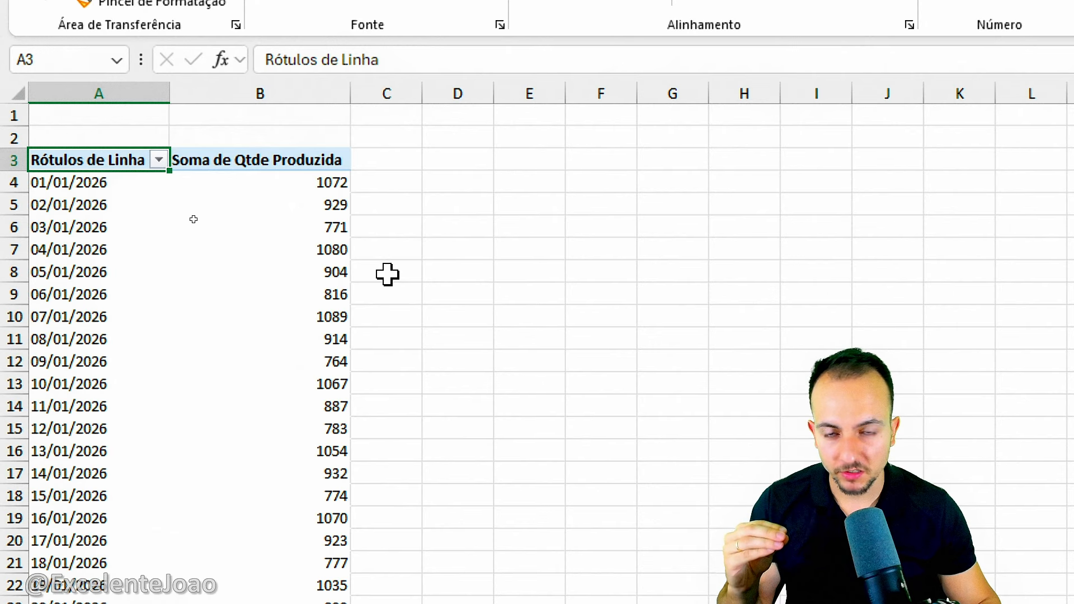
left_click_drag(72, 183, 50, 274)
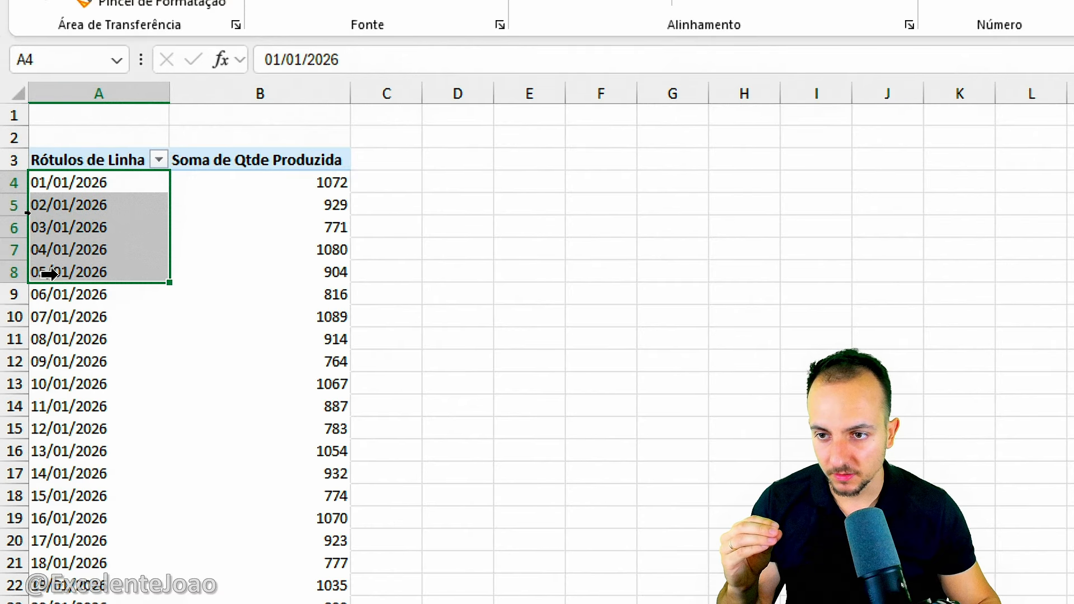
left_click(112, 159)
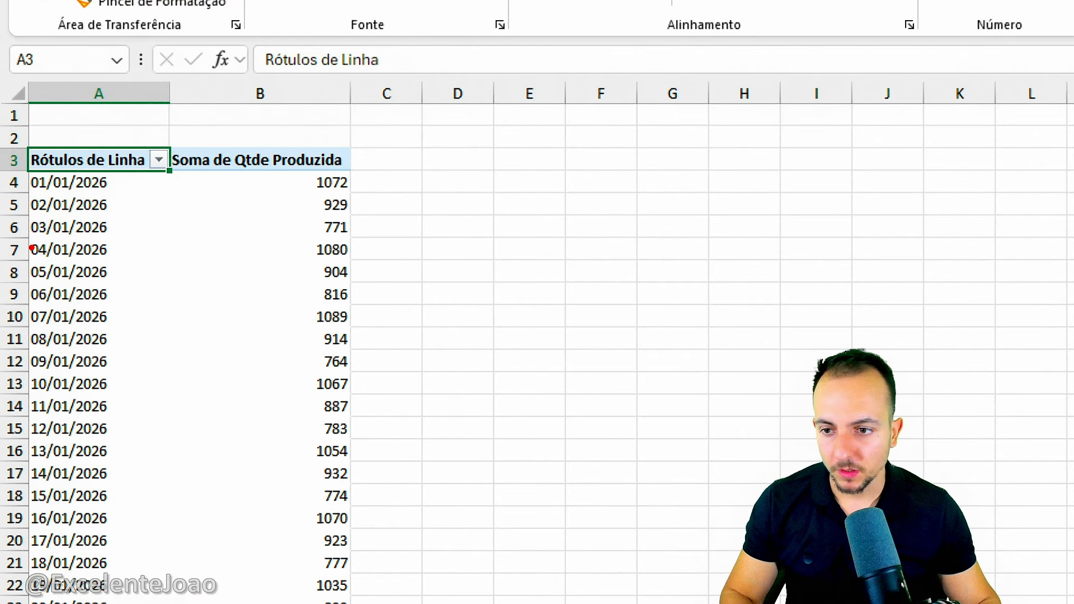
mouse_move(22, 236)
left_mouse_down()
mouse_move(84, 260)
mouse_move(356, 264)
left_mouse_up()
left_click_drag(375, 266, 448, 317)
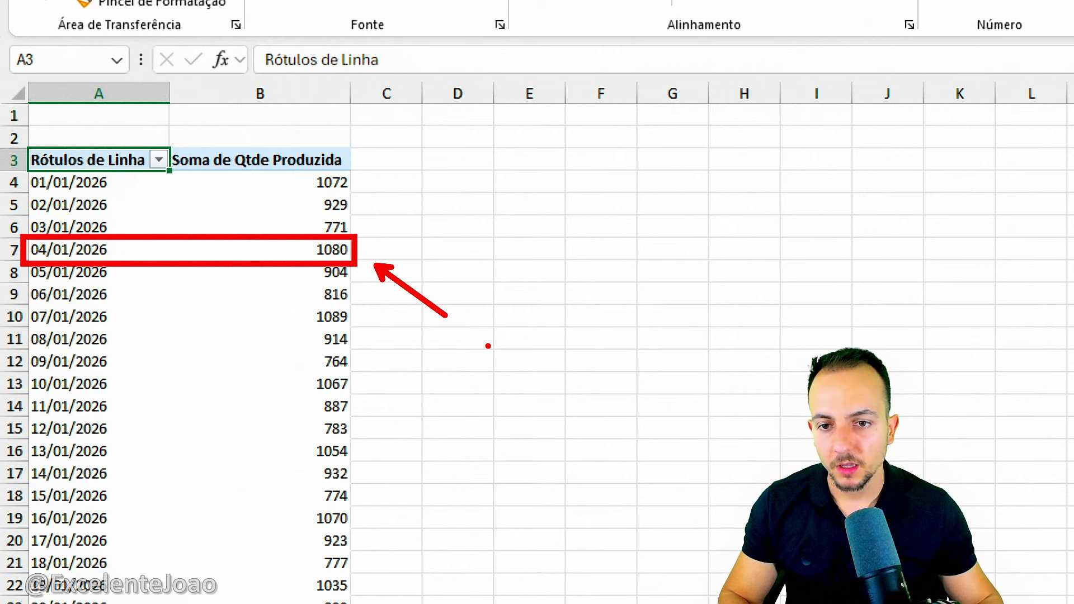
key("Escape")
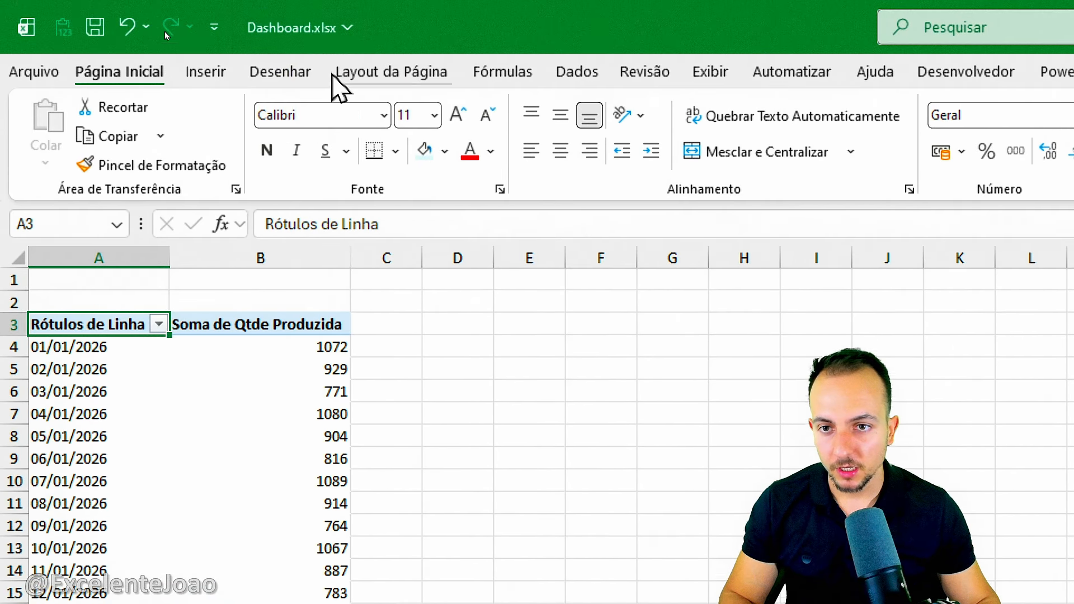
Insert a clustered column PivotChart from the daily produced quantity PivotTable.
left_click(214, 79)
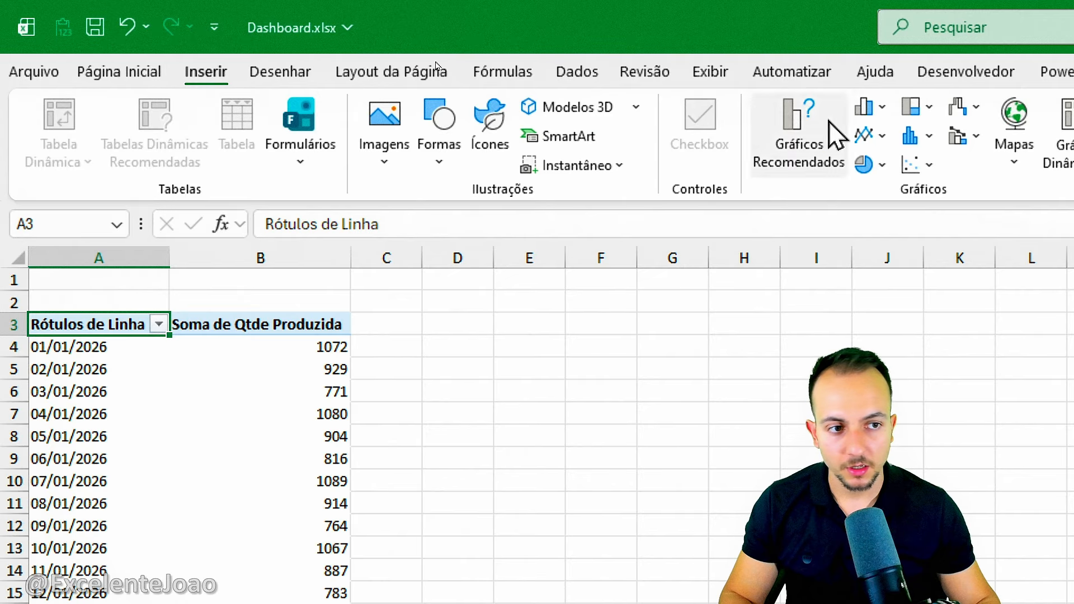
left_click(610, 108)
left_click(621, 182)
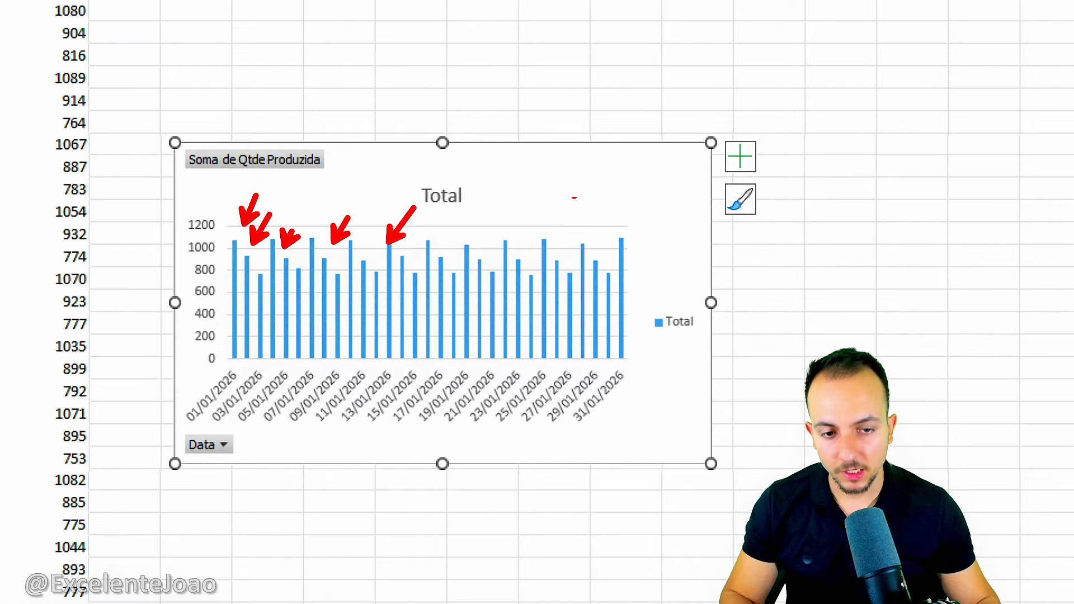
key("Escape")
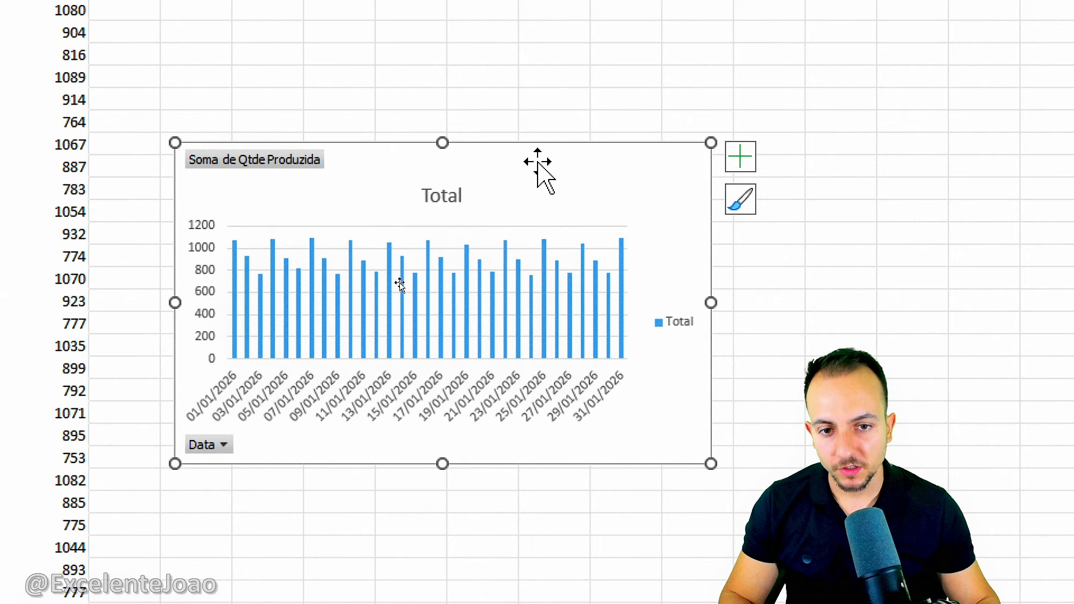
Cut the PivotChart from the PivotTable worksheet and paste it into the Dashboard worksheet.
right_click(538, 164)
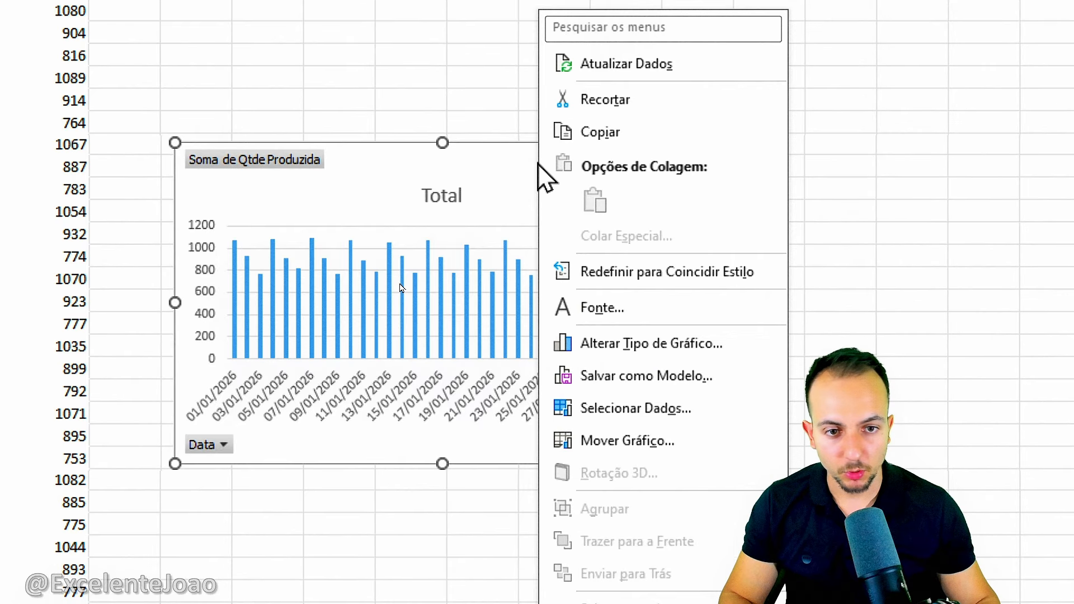
left_click(610, 112)
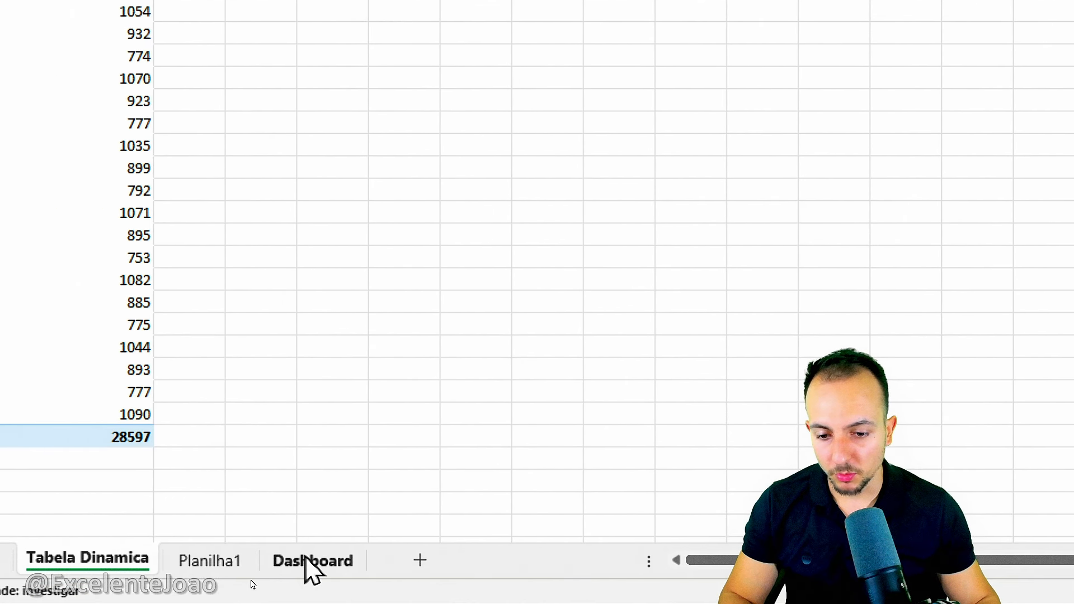
left_click(307, 559)
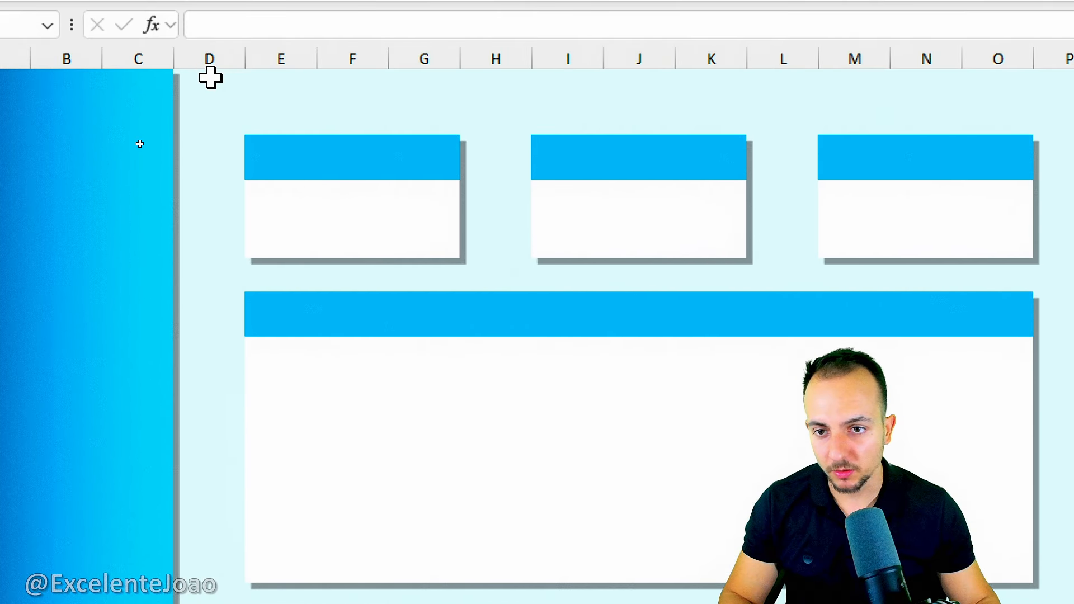
left_click(211, 104)
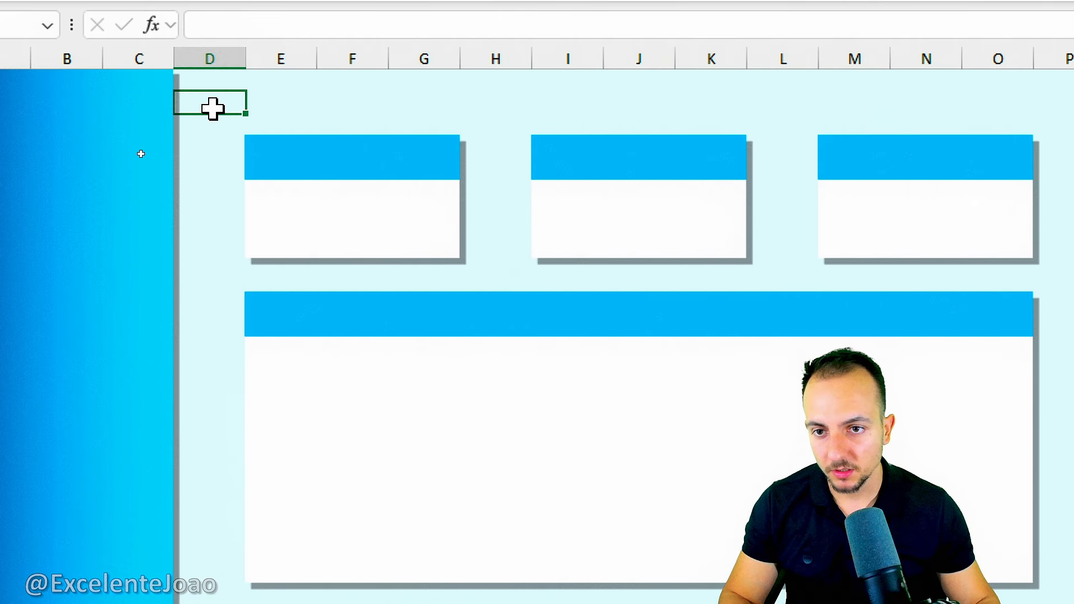
right_click(220, 109)
left_click(282, 268)
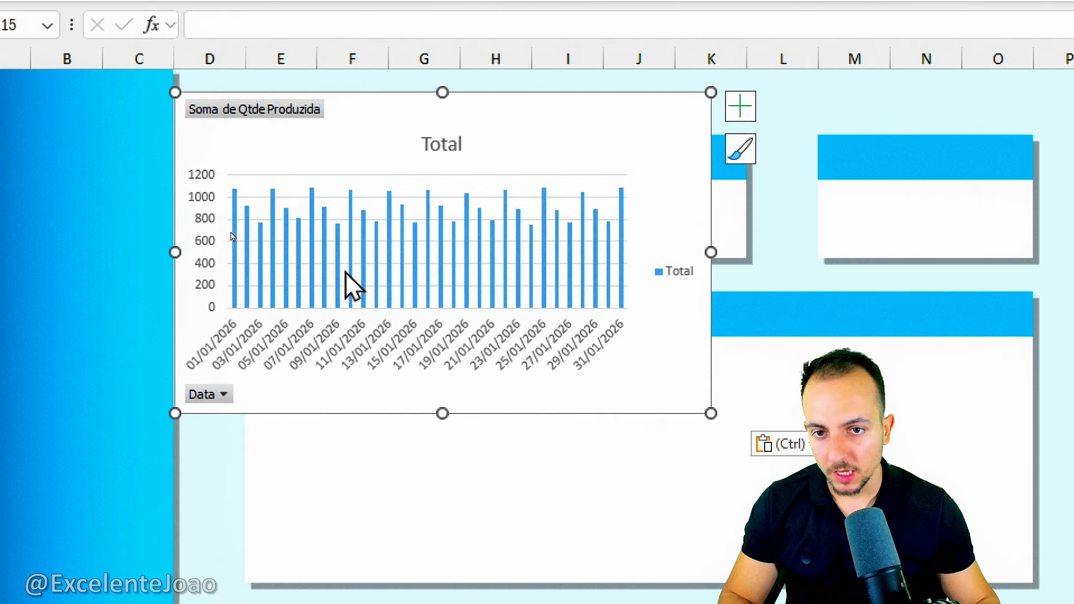
Move and resize the pasted chart to fill the wide white card below the three small cards, leaving its blue header uncovered.
left_click_drag(403, 134, 463, 305)
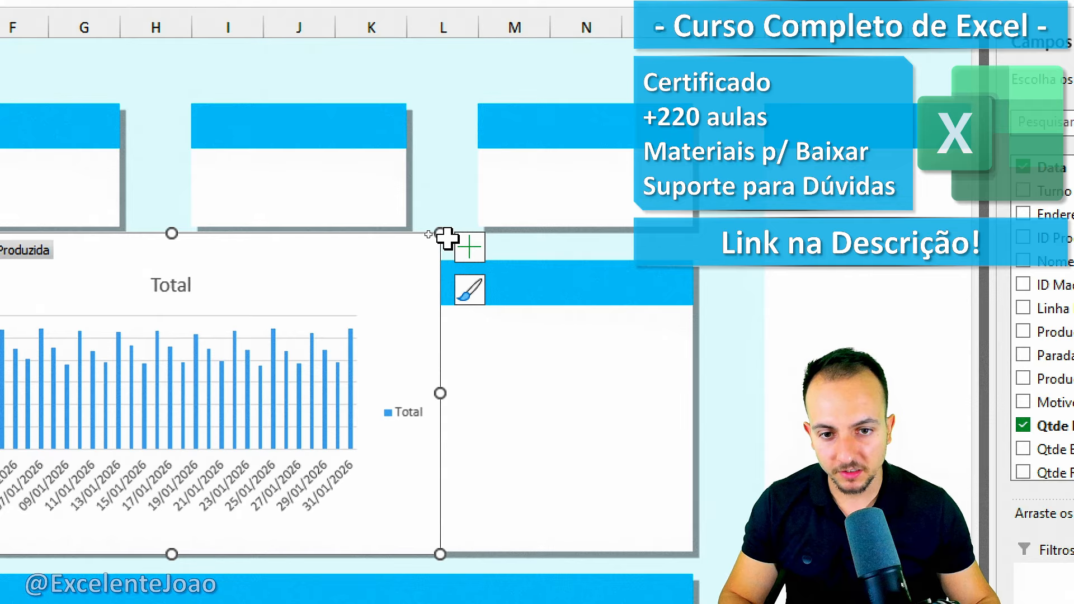
left_click_drag(771, 265, 1026, 338)
left_click_drag(697, 306, 696, 301)
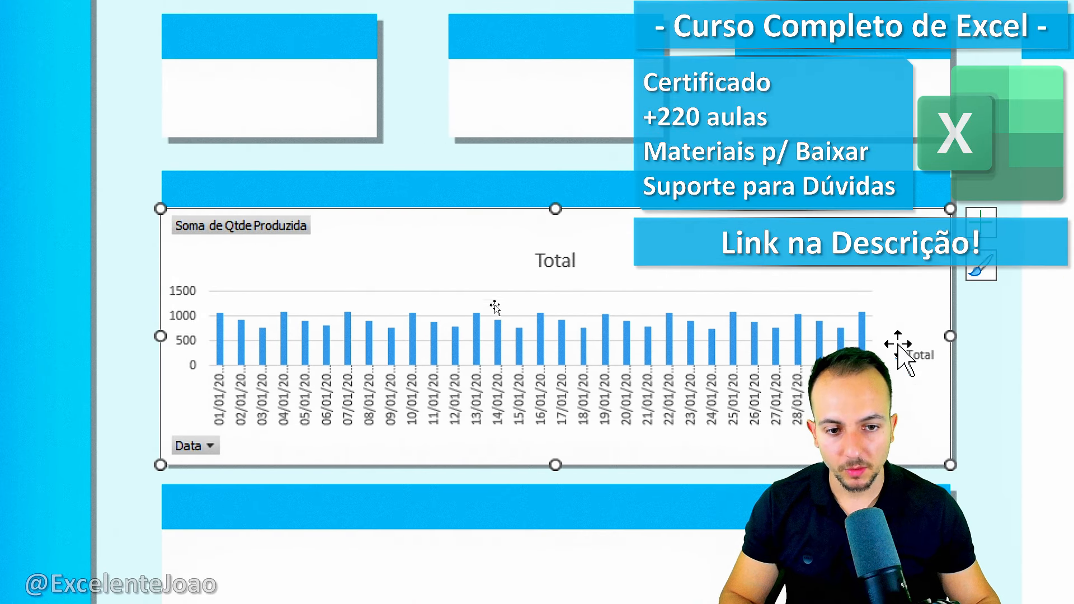
mouse_move(196, 211)
left_mouse_down()
mouse_move(358, 268)
mouse_move(220, 202)
left_mouse_up()
key("Escape")
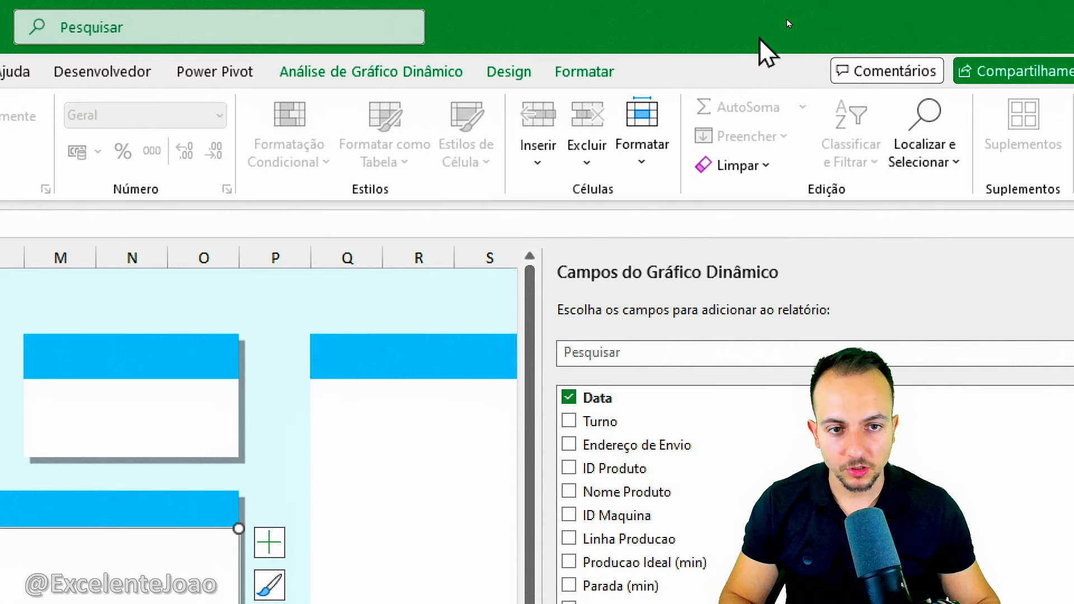
Hide all field buttons on the PivotChart.
left_click(380, 71)
left_click(650, 149)
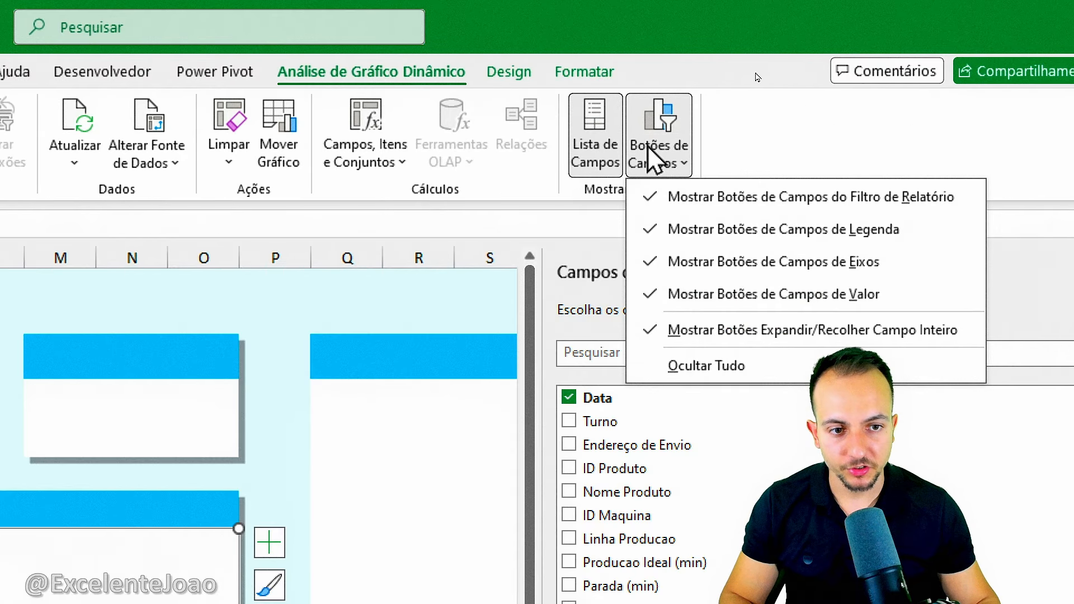
left_click(720, 366)
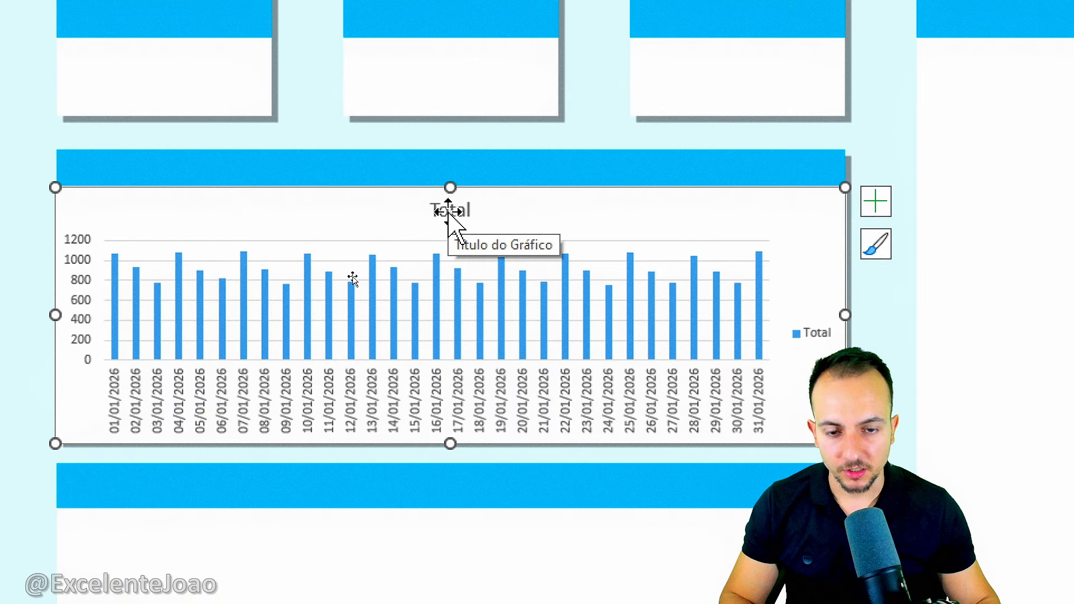
Delete the chart's title, legend, gridlines and vertical axis, keeping only the columns and date labels.
left_click(449, 212)
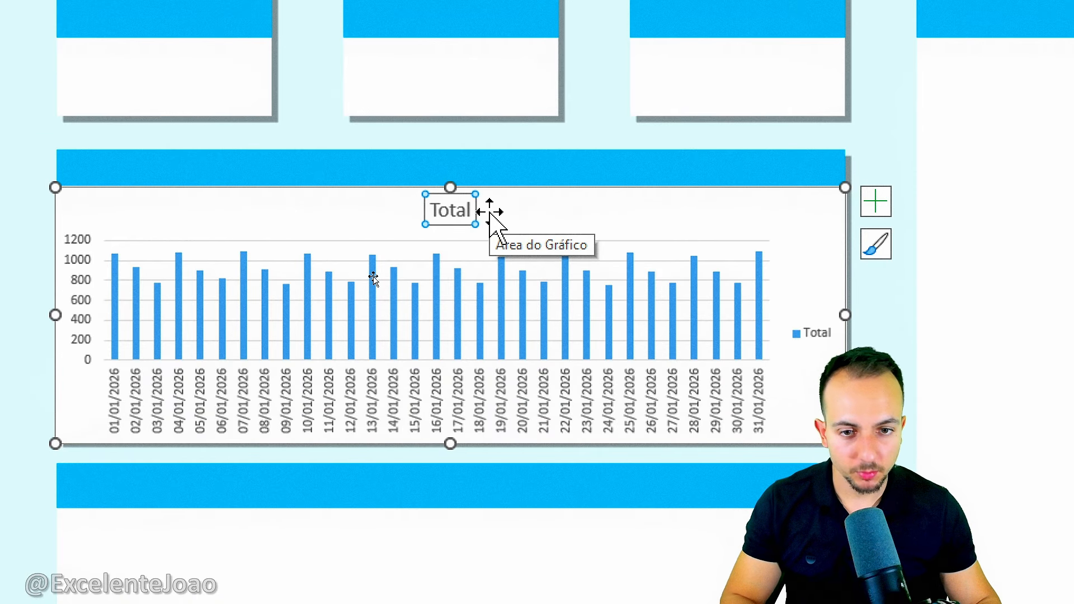
key("Delete")
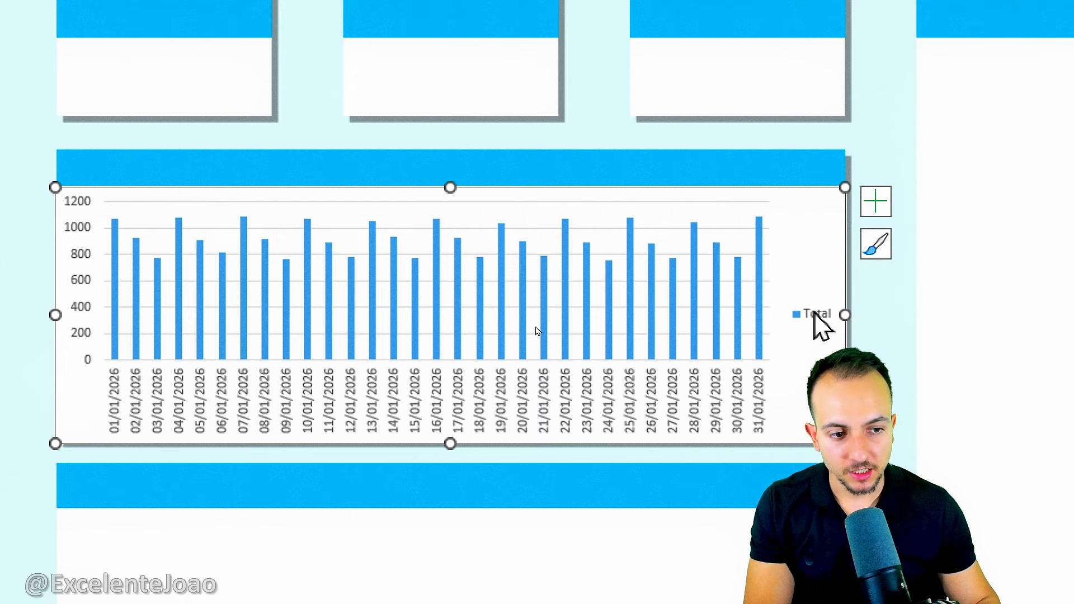
key("Delete")
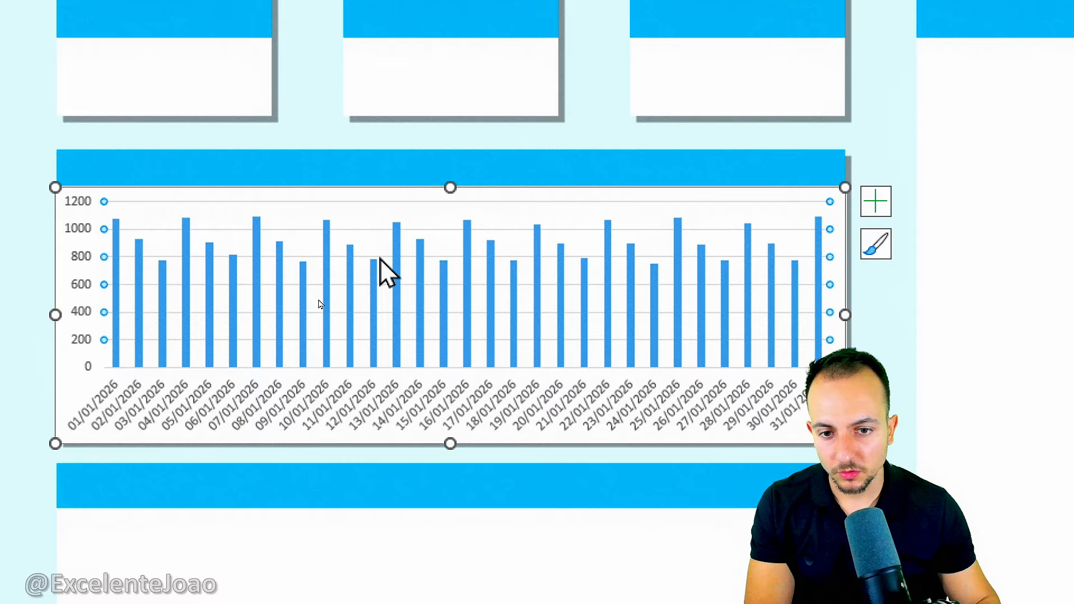
left_click(84, 274)
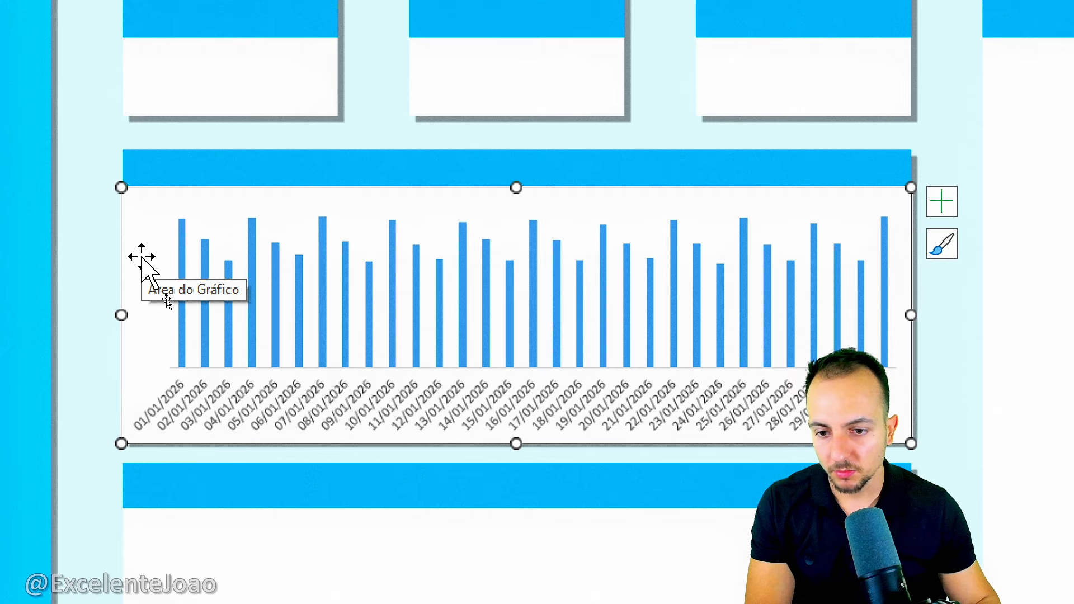
key("Delete")
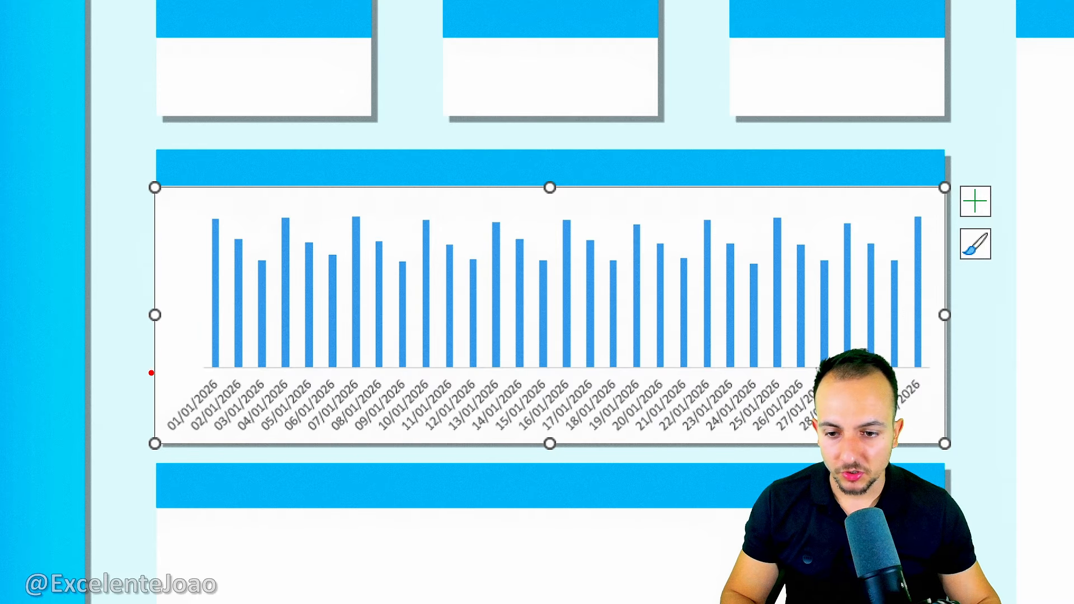
left_click_drag(152, 373, 442, 439)
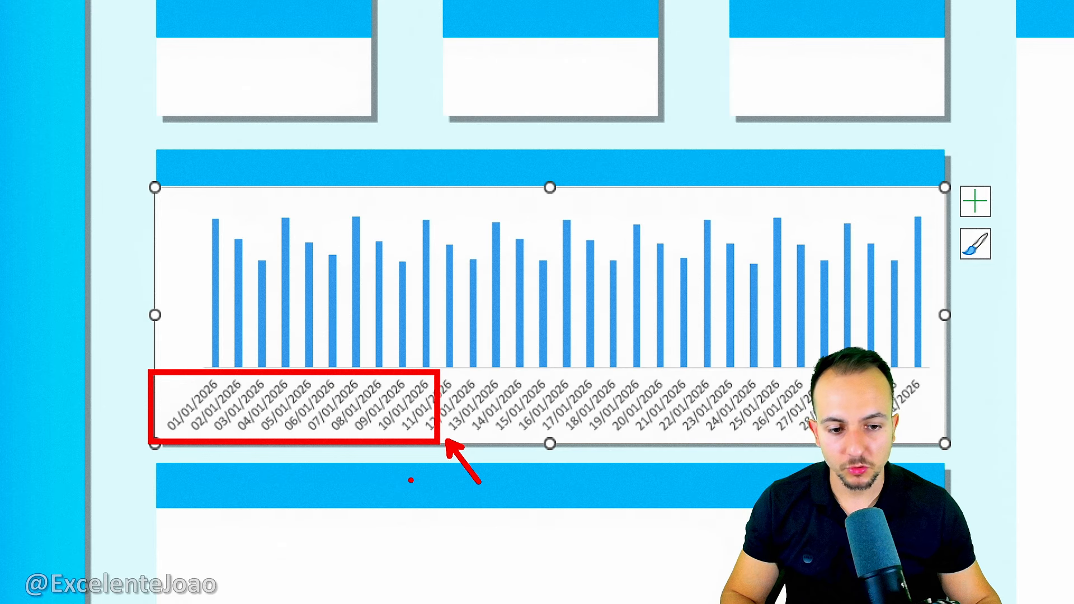
key("Escape")
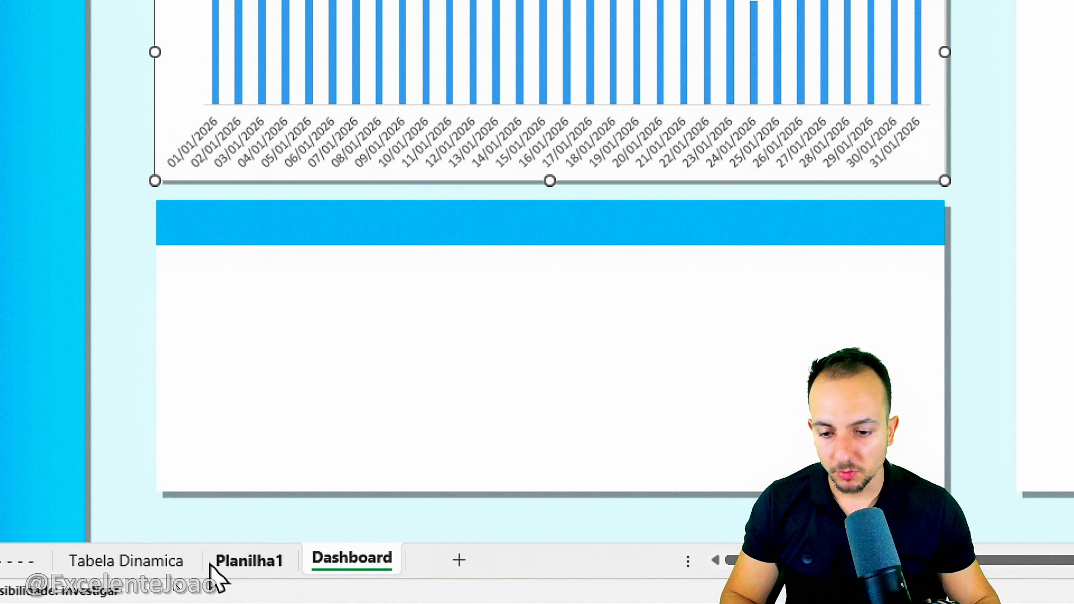
Return to the Tabela Dinamica worksheet and select a cell in the daily quantity PivotTable to access its fields.
left_click(149, 558)
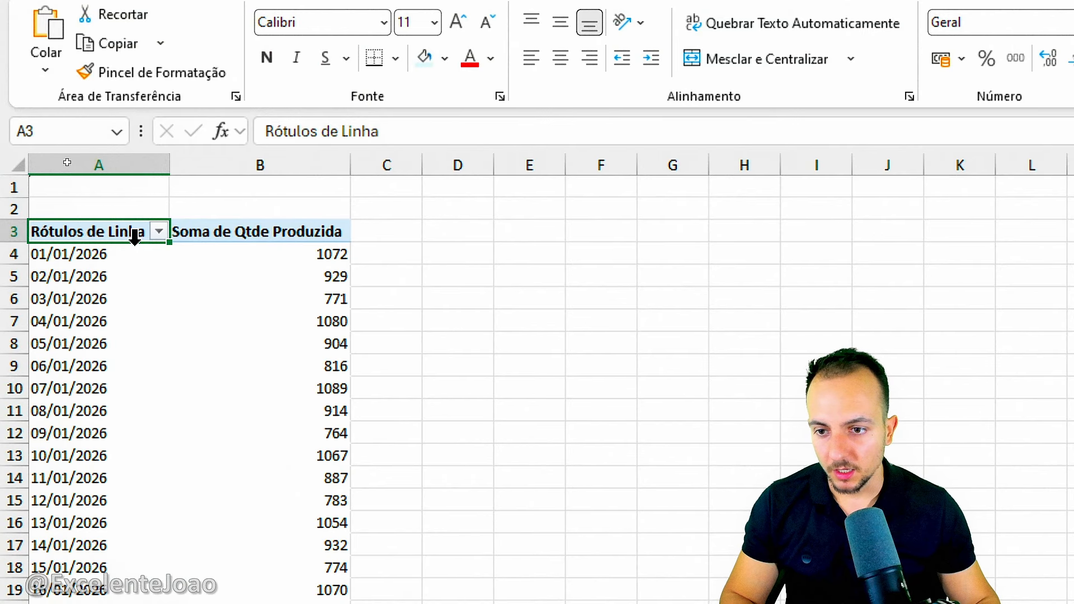
left_click(155, 285)
left_click(235, 205)
key("Down")
key("Down")
key("Down")
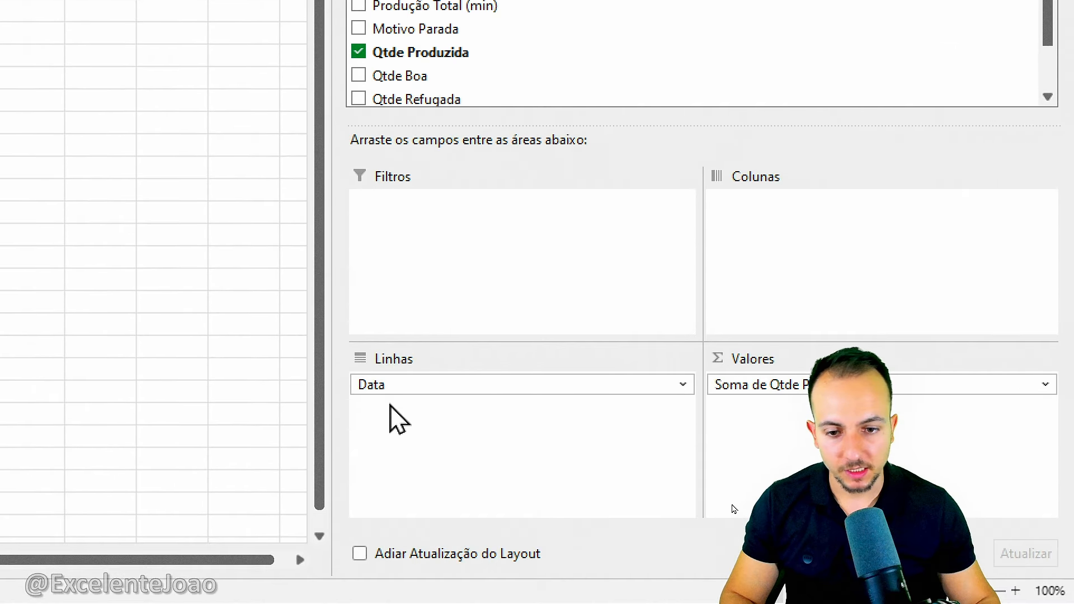
left_click_drag(372, 338, 341, 354)
key("Escape")
Set the number format of the PivotTable's Data row field to the 14-mar date type.
left_click(404, 386)
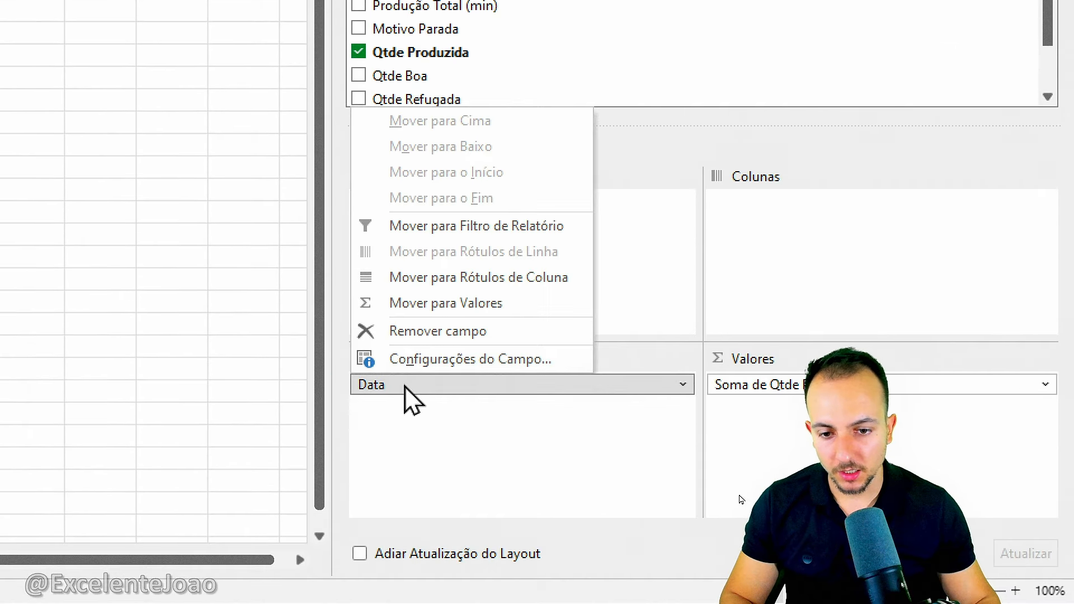
left_click(420, 361)
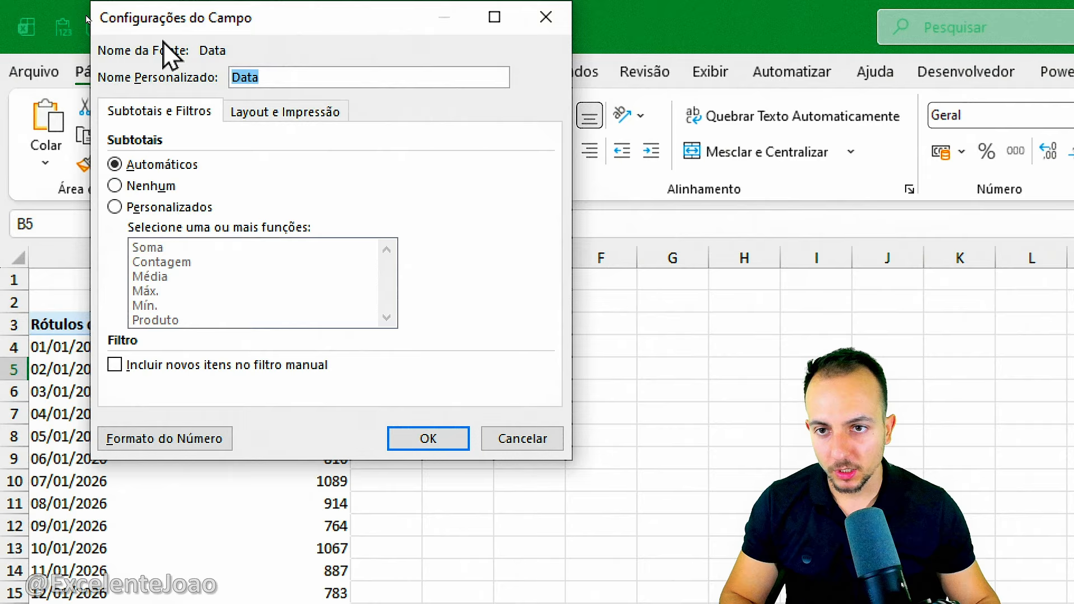
left_click_drag(182, 23, 354, 91)
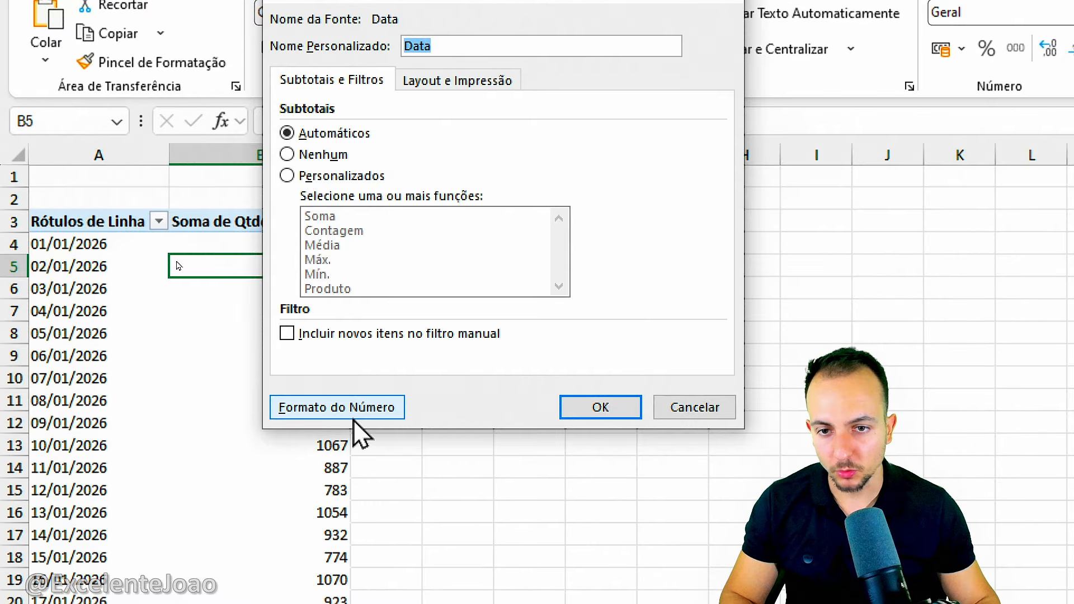
left_click(368, 414)
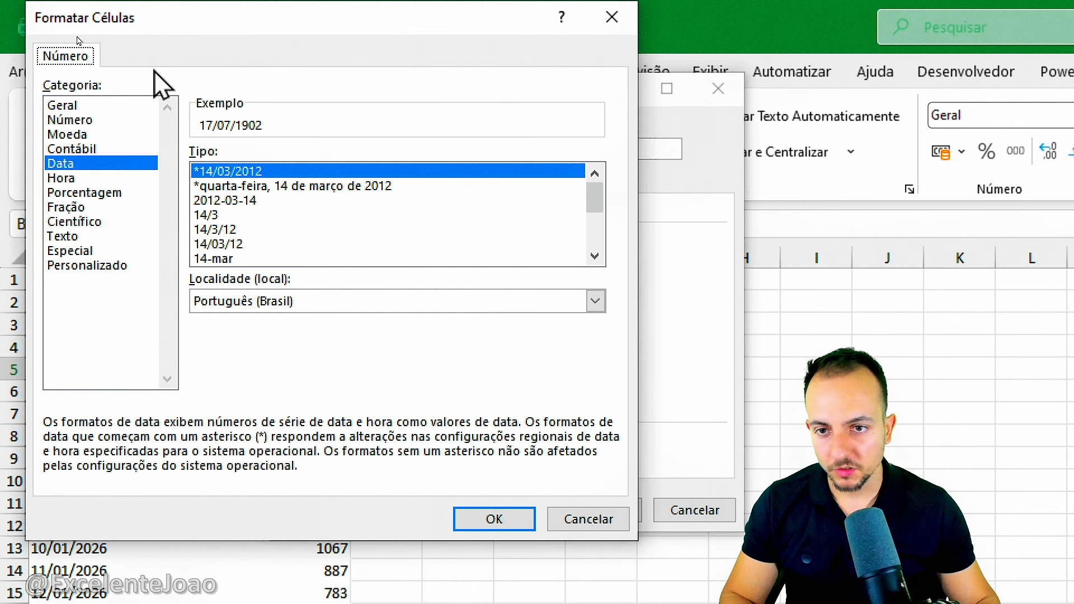
left_click_drag(217, 38, 298, 101)
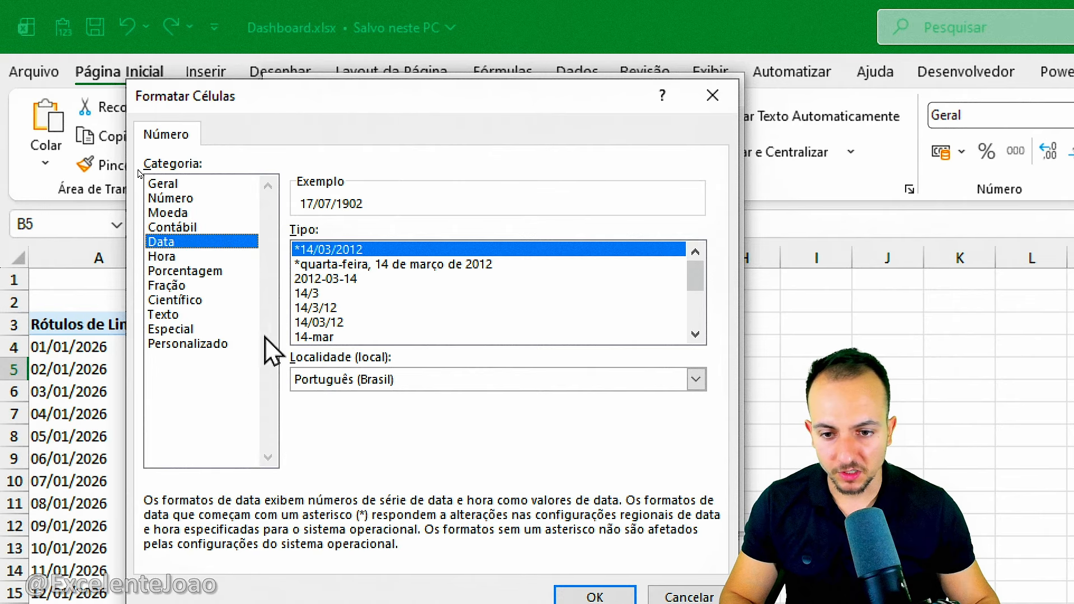
left_click(314, 337)
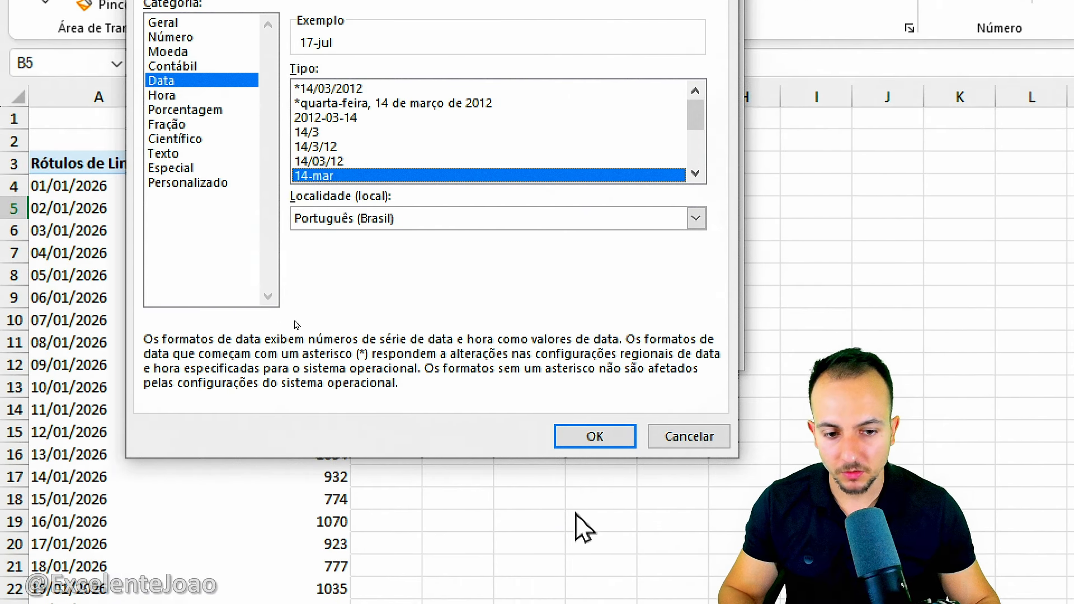
left_click(595, 597)
left_click(610, 342)
left_click(561, 359)
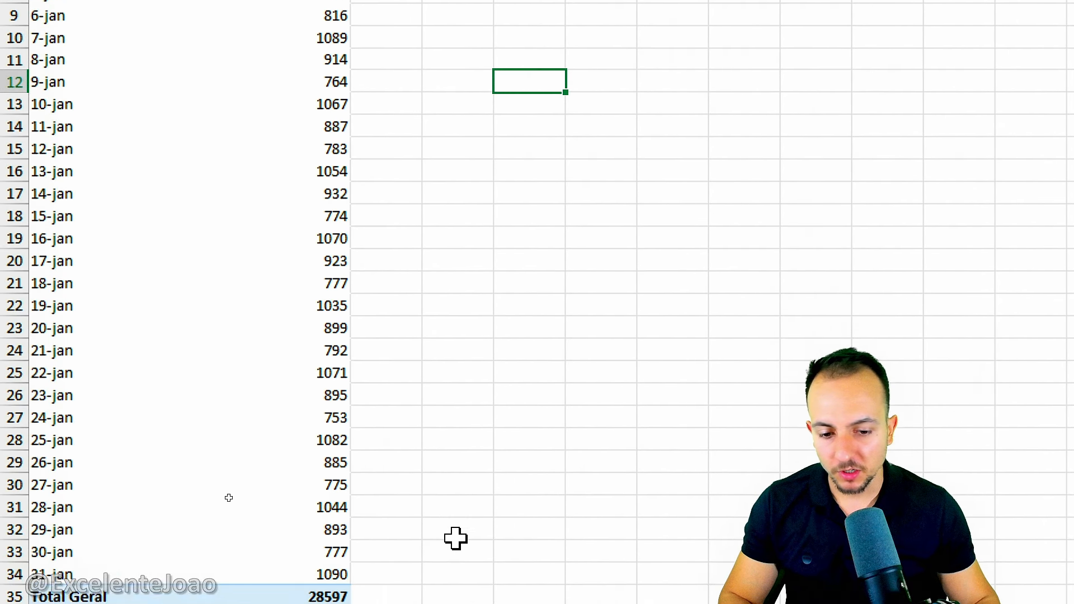
Return to the Dashboard worksheet and widen the daily column chart slightly past both side edges of its card.
left_click(488, 566)
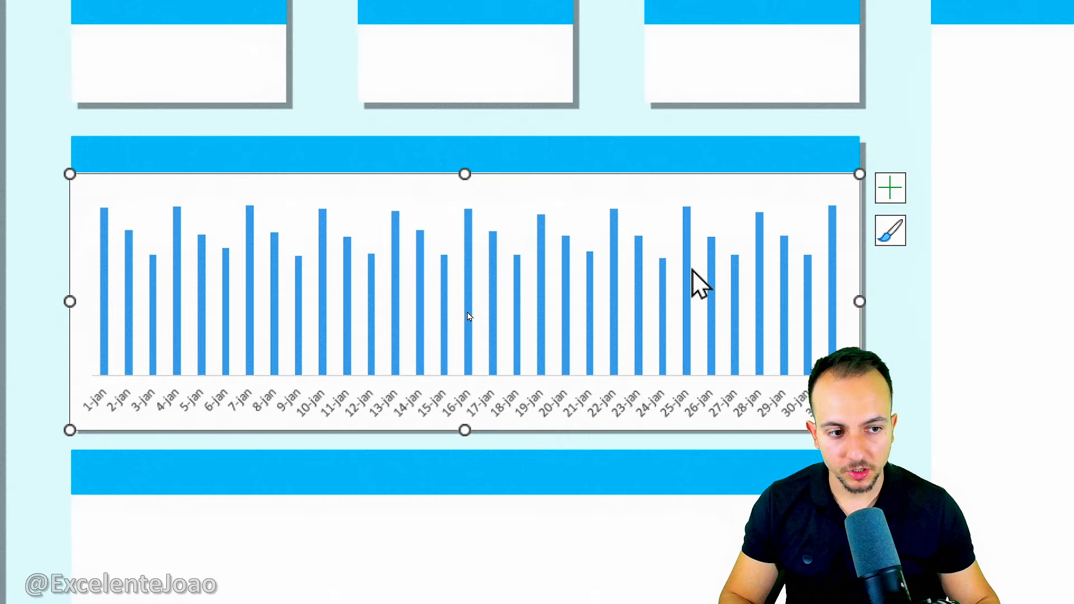
mouse_move(761, 209)
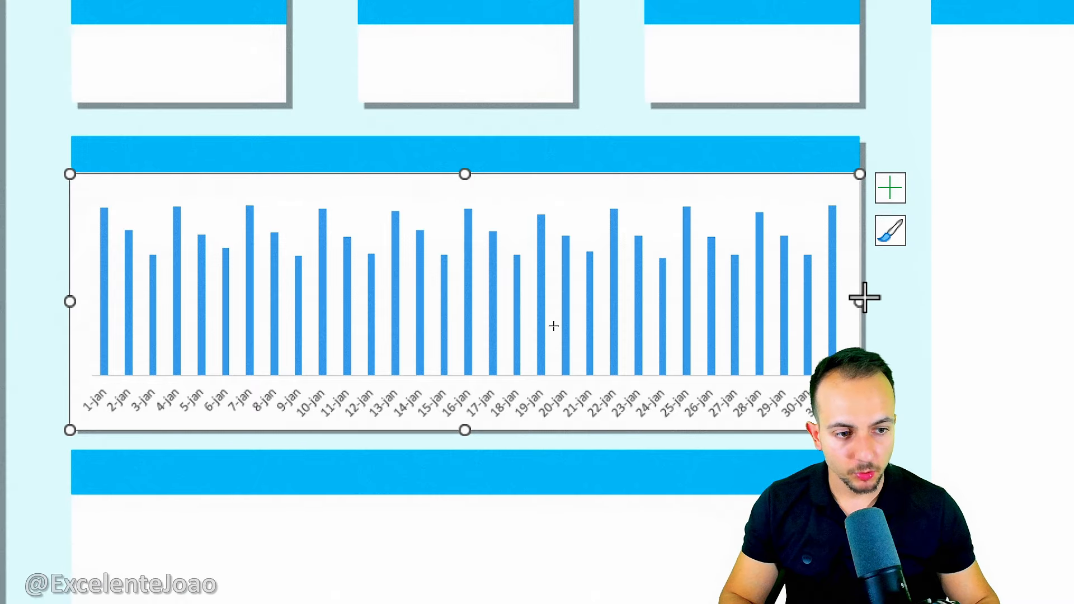
left_click_drag(865, 299, 869, 301)
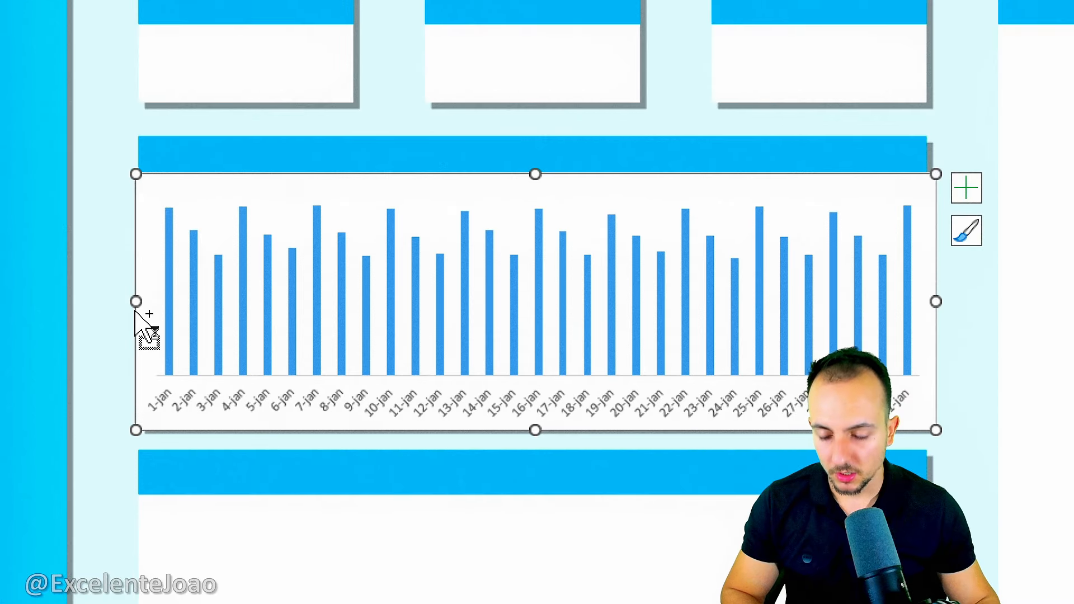
left_click(122, 305)
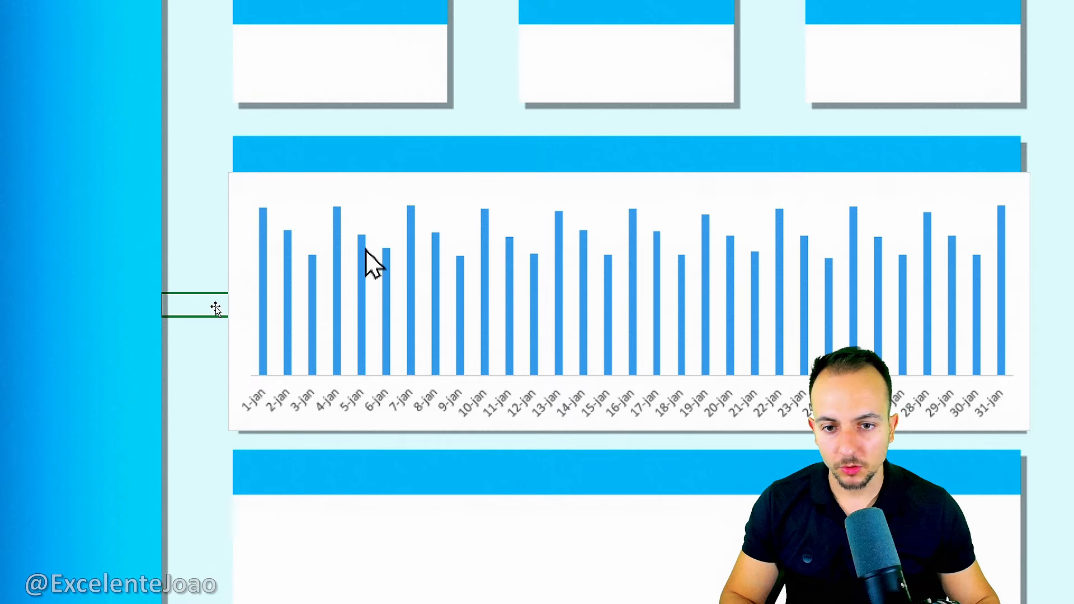
left_click(203, 201)
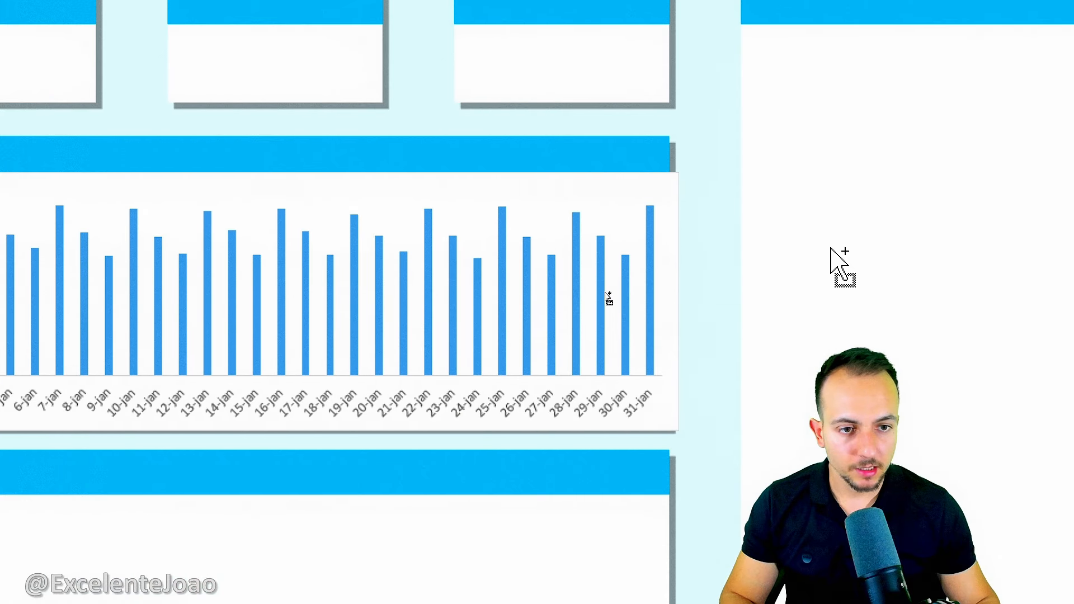
left_click_drag(664, 140, 561, 421)
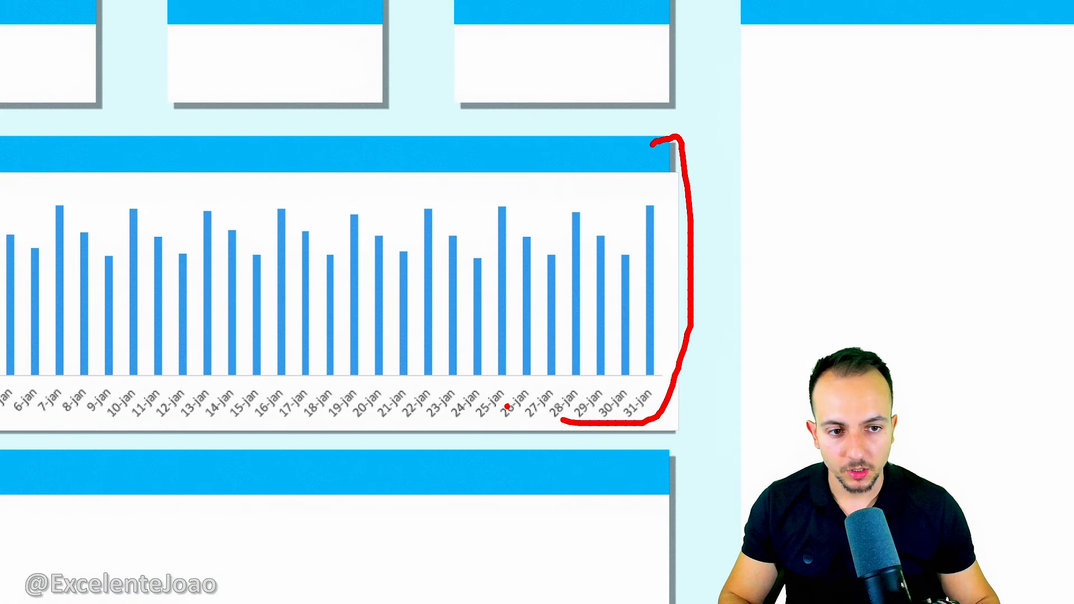
Format the daily column chart's area with no fill (Sem preenchimento) and no border line (Sem linha), then deselect the chart.
key("Escape")
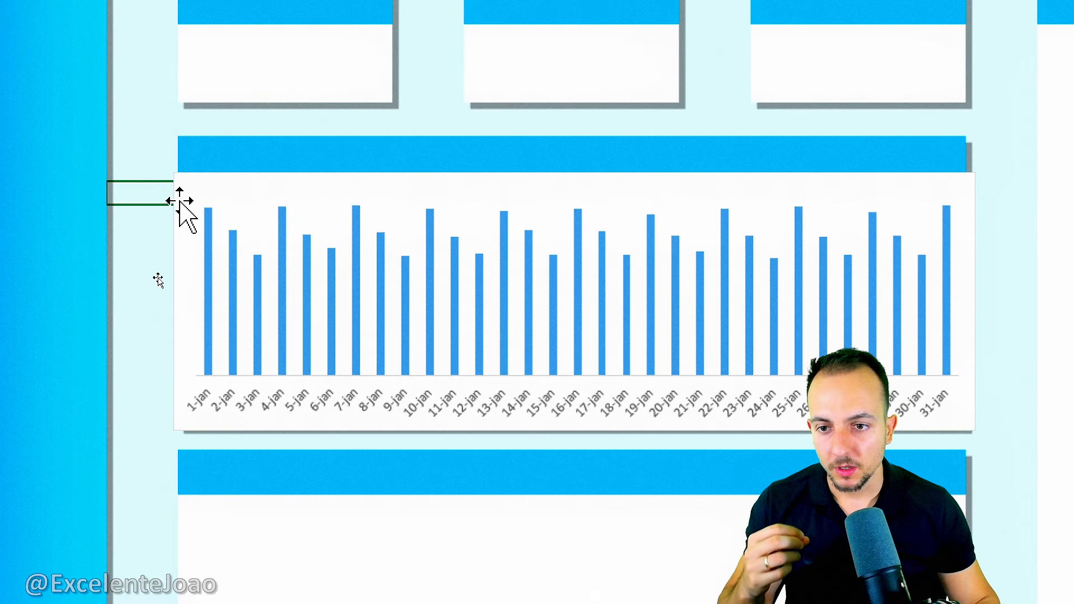
right_click(176, 188)
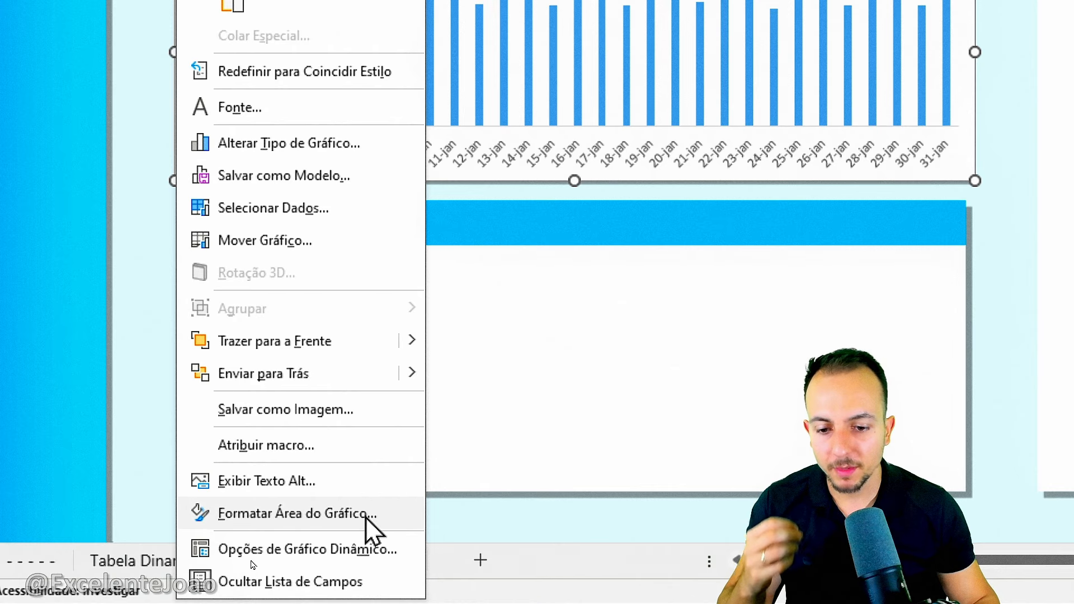
left_click(367, 516)
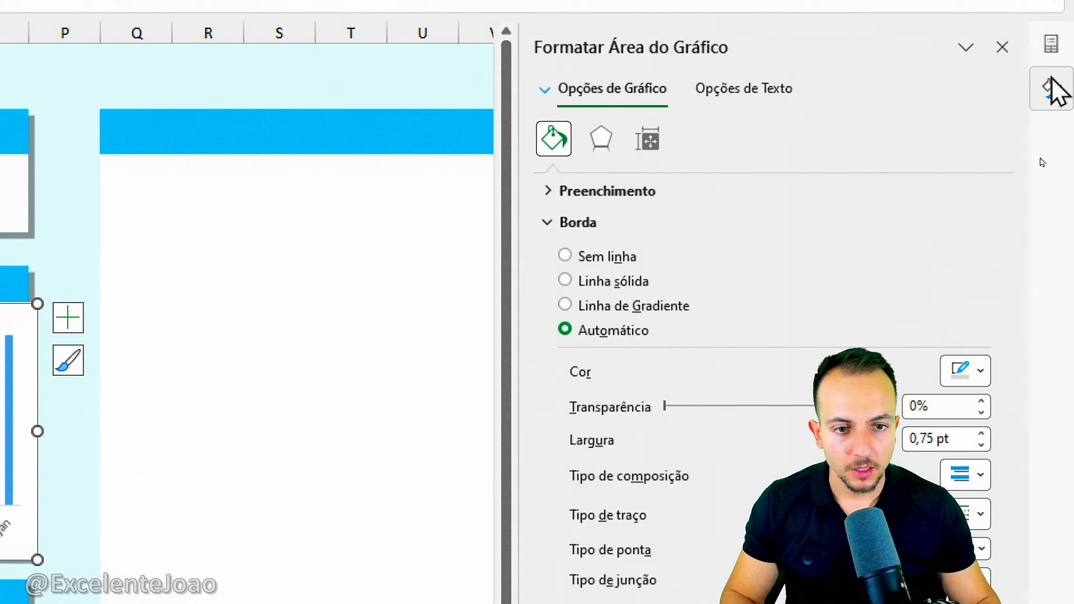
left_click(615, 193)
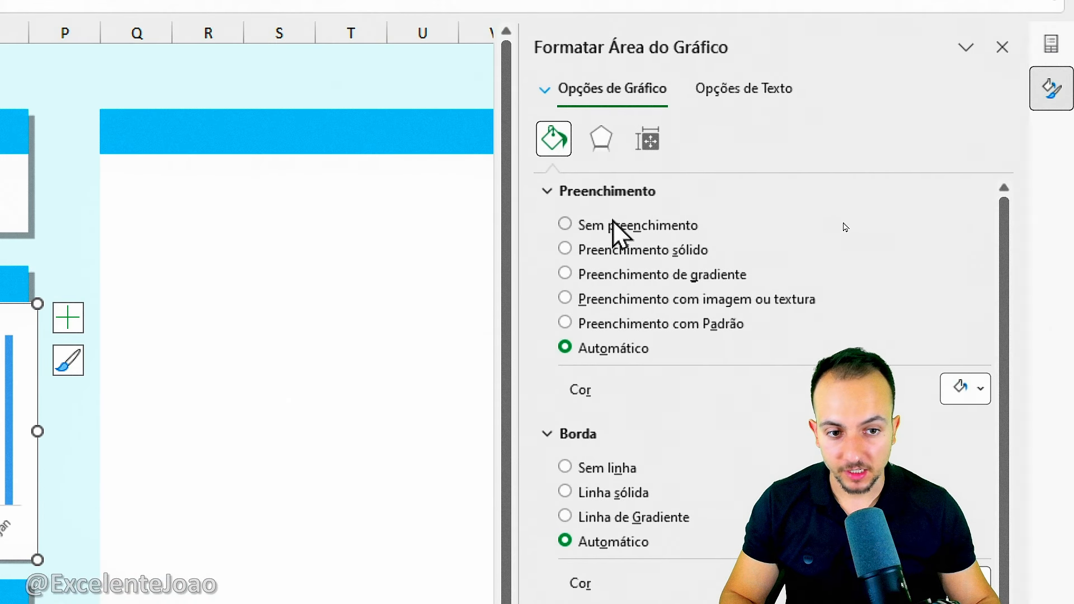
left_click(609, 193)
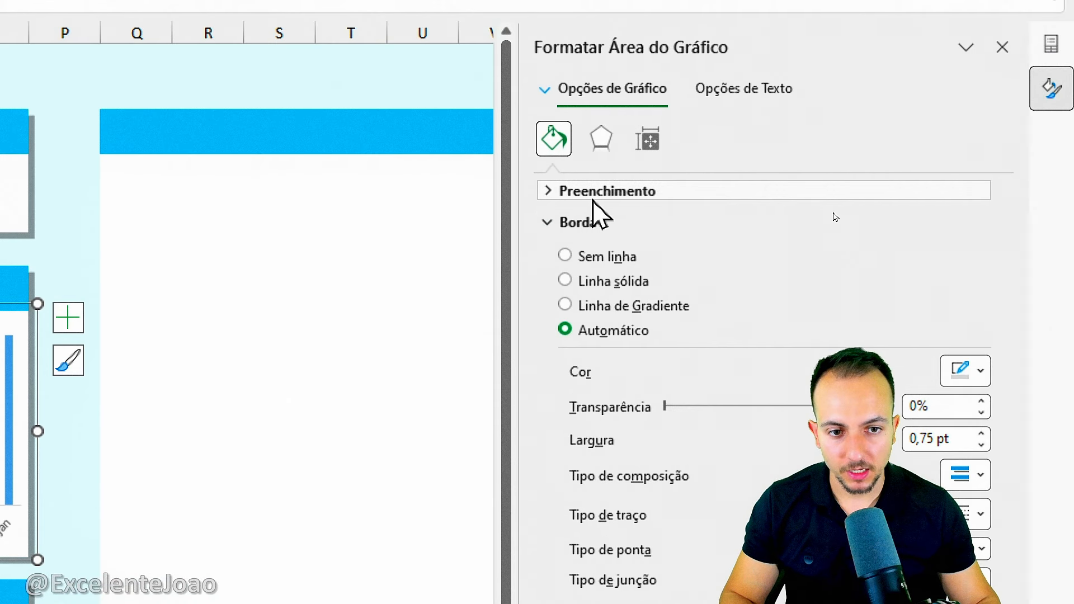
left_click(598, 262)
left_click(1003, 47)
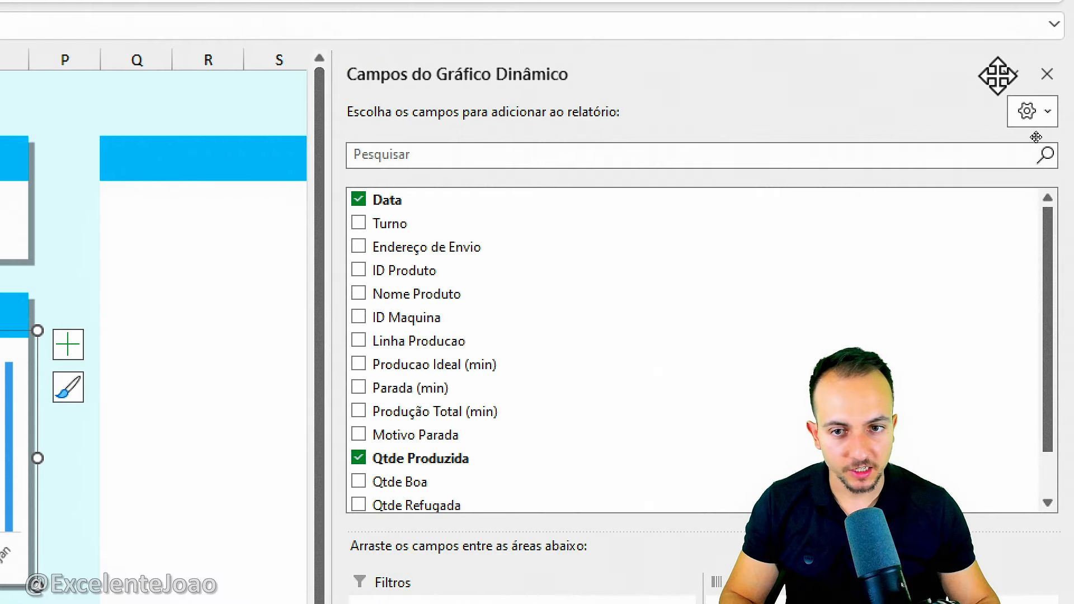
left_click(225, 103)
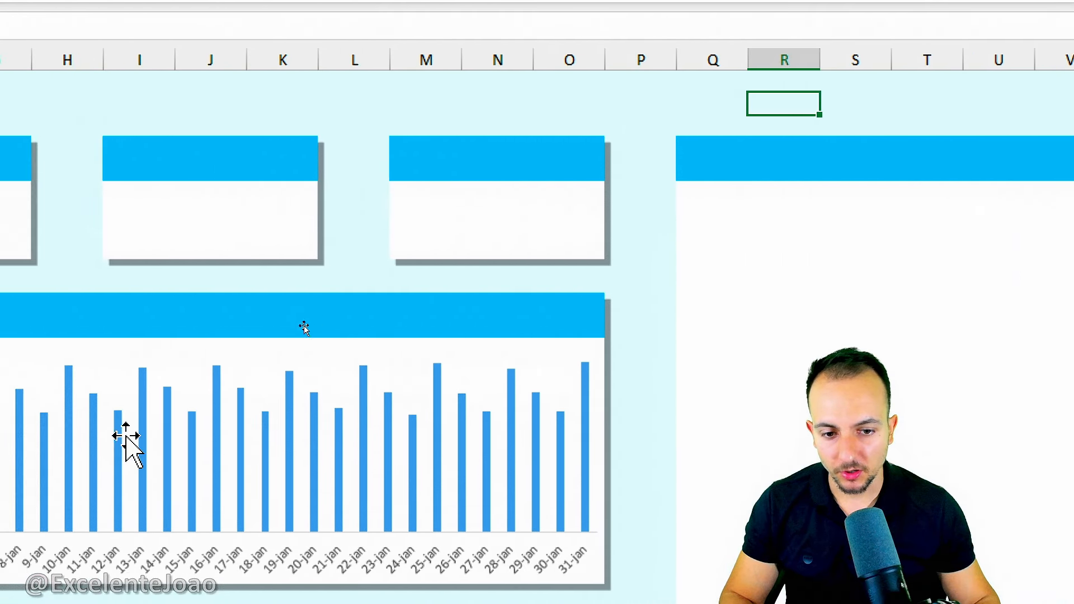
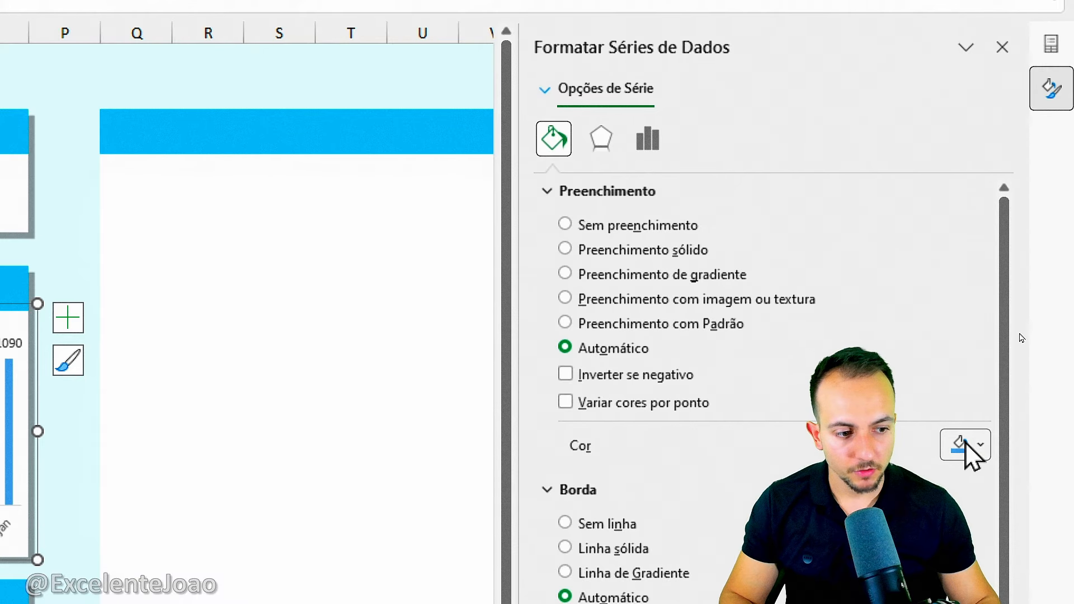
Format the daily chart's columns with a light blue fill and a solid border line (Linha sólida) in the same light blue.
left_click(967, 448)
left_click(958, 473)
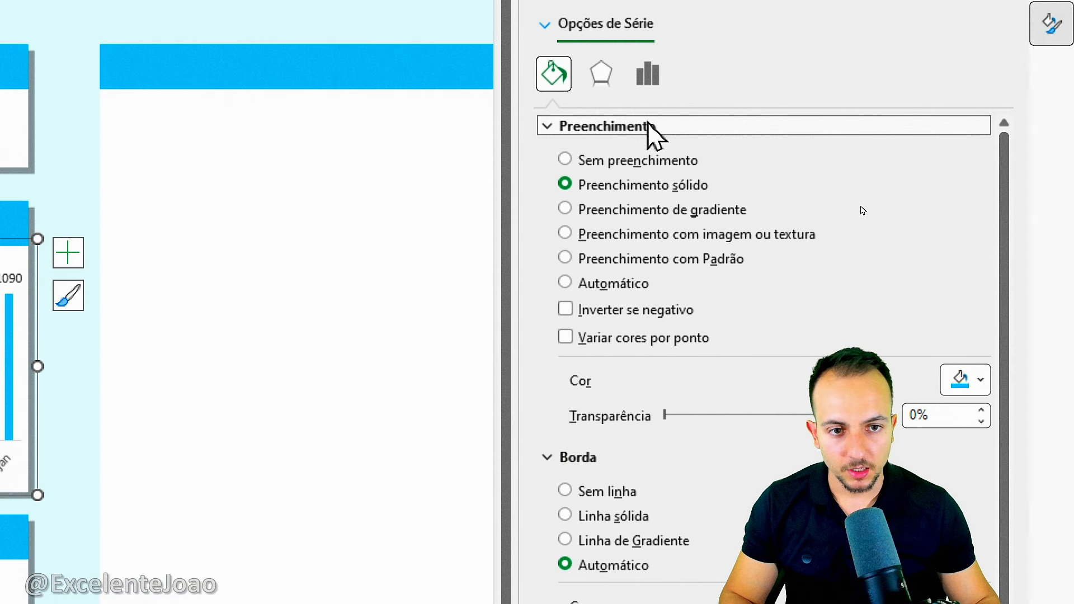
left_click(649, 124)
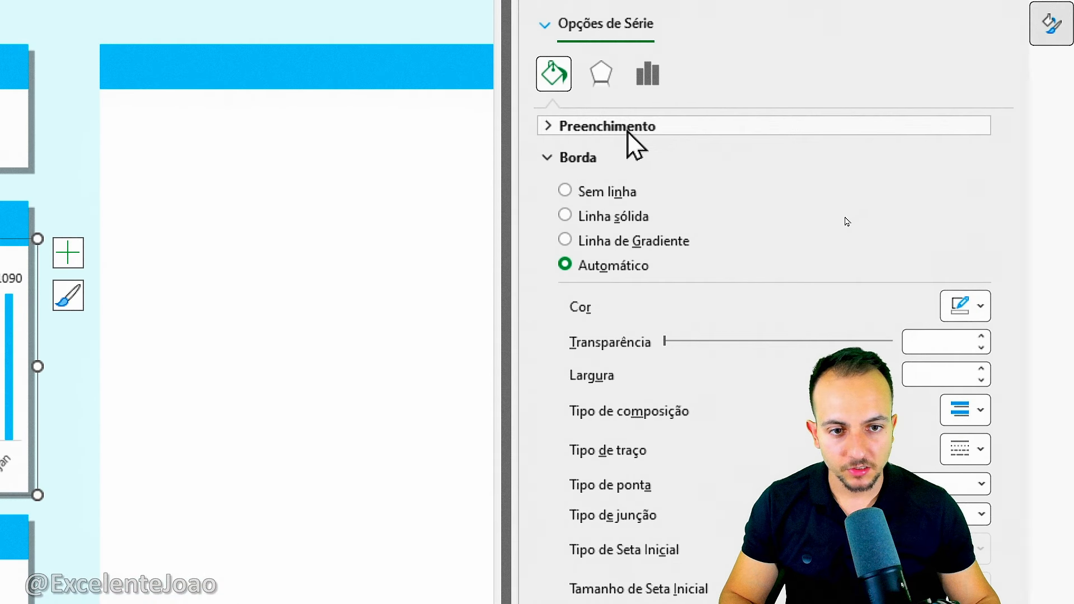
left_click(615, 216)
left_click(979, 307)
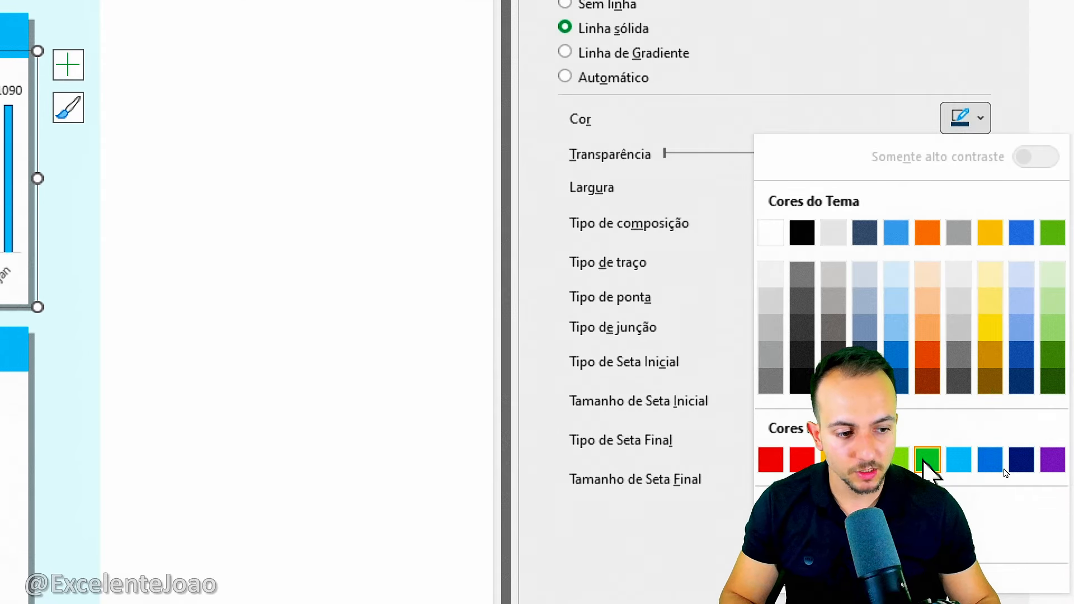
left_click(943, 603)
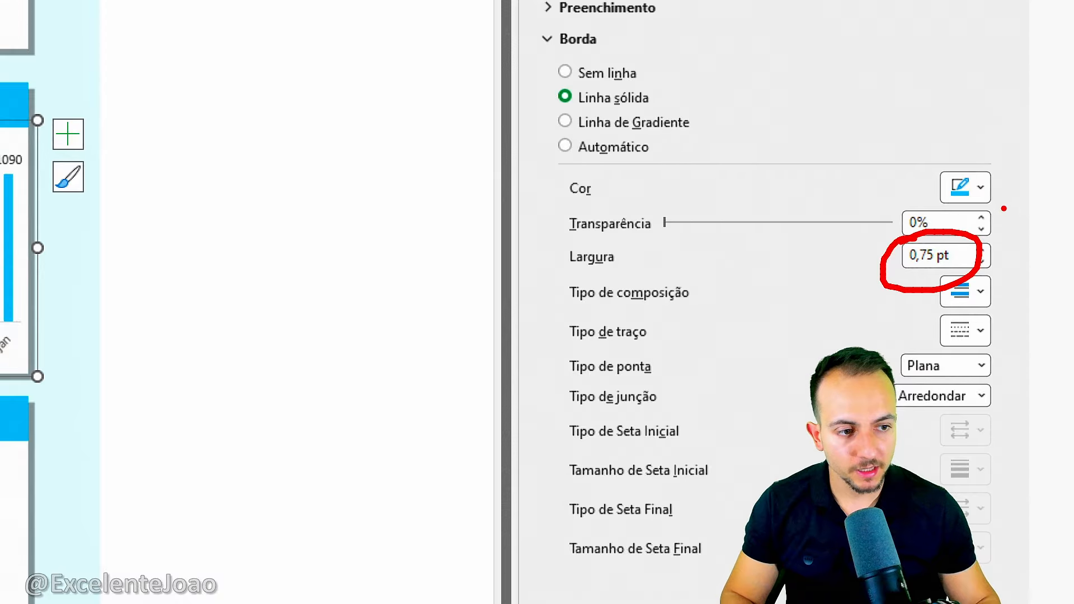
Widen the columns' border to 12 pt, reduce it slightly, then close the formatting options and deselect the chart.
left_click(982, 251)
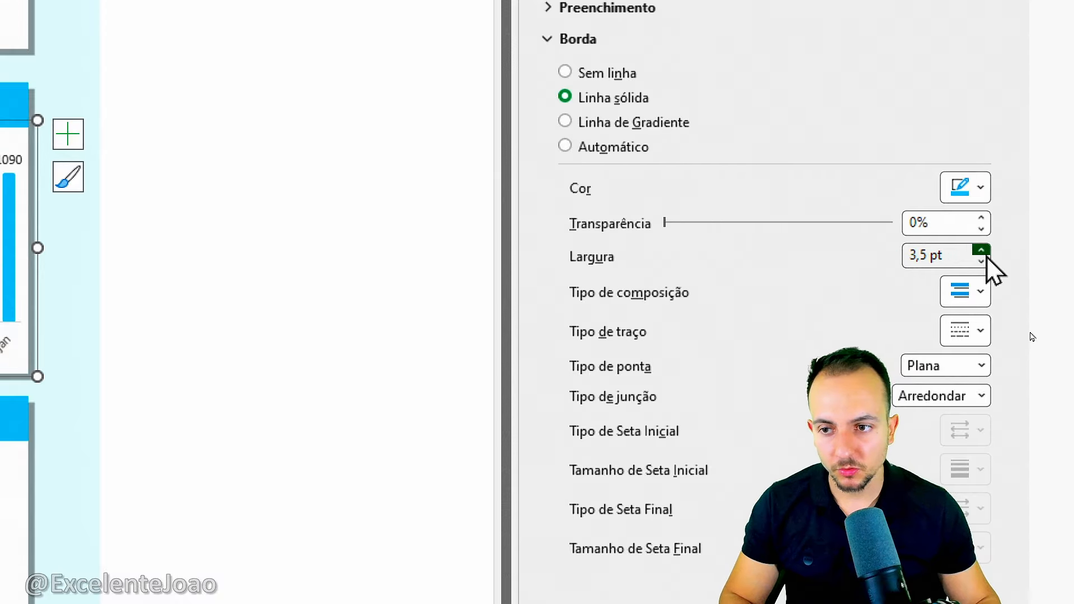
left_click(981, 251)
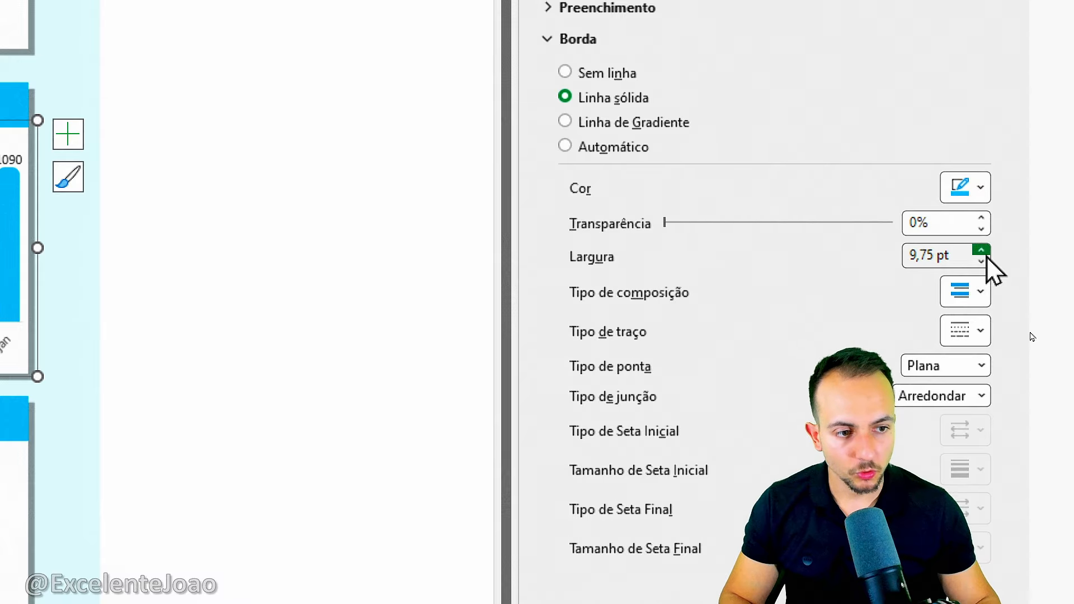
left_click(981, 250)
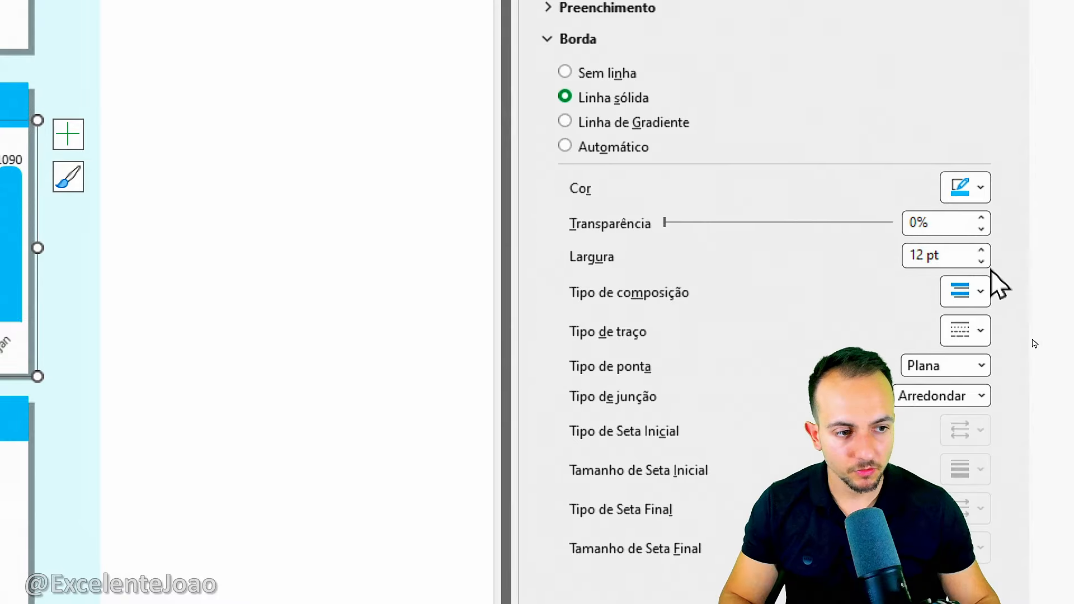
left_click(982, 262)
left_click(983, 262)
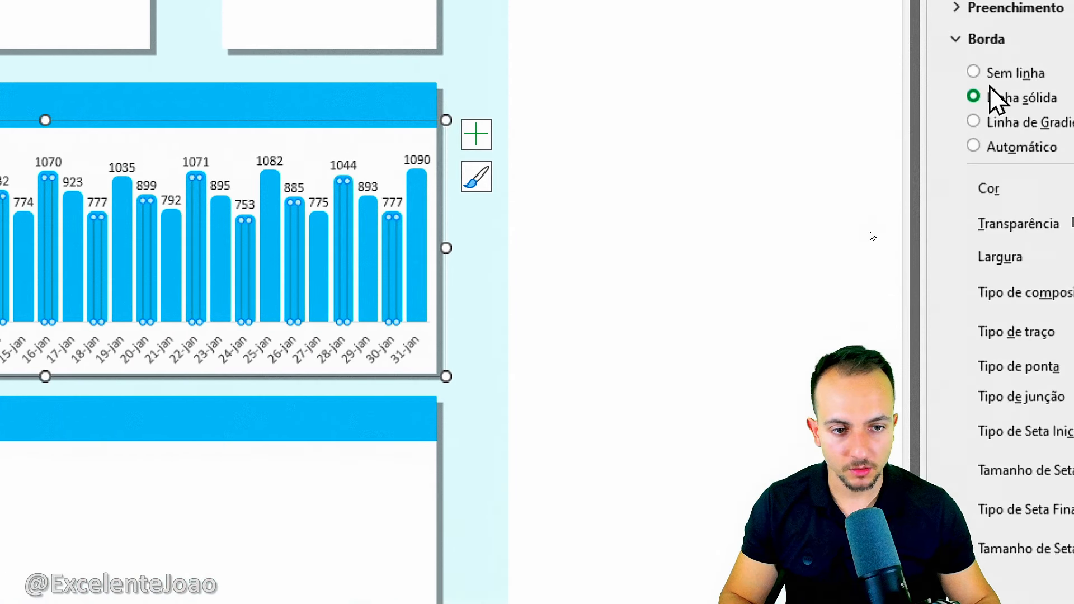
left_click(1002, 65)
left_click(180, 95)
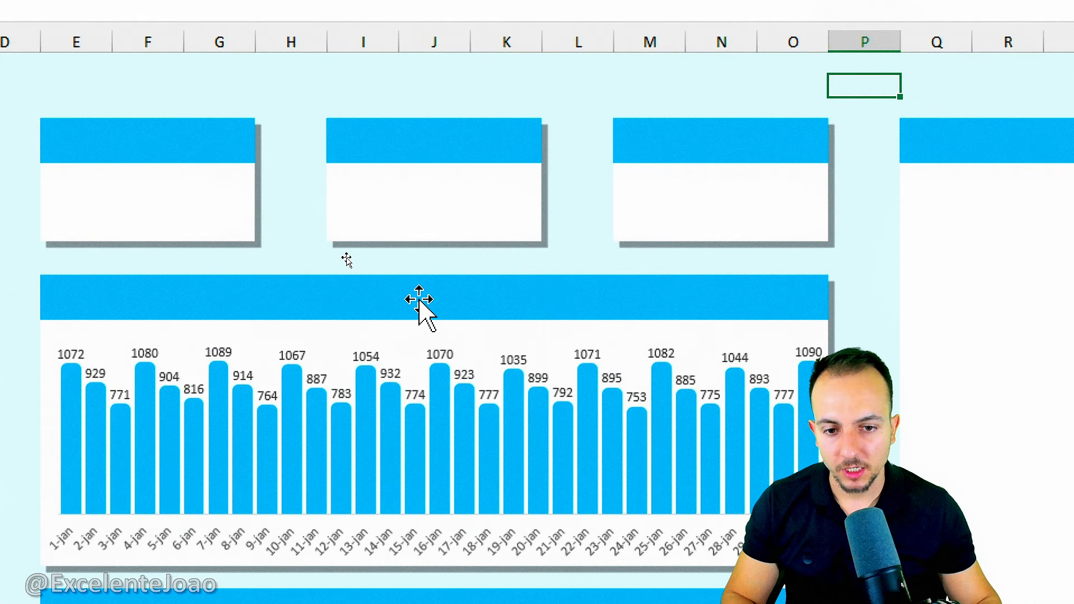
Title the daily chart card's blue header "Qtde total de produção por Mês", centred horizontally and vertically, in bold 14 pt text.
left_click(421, 305)
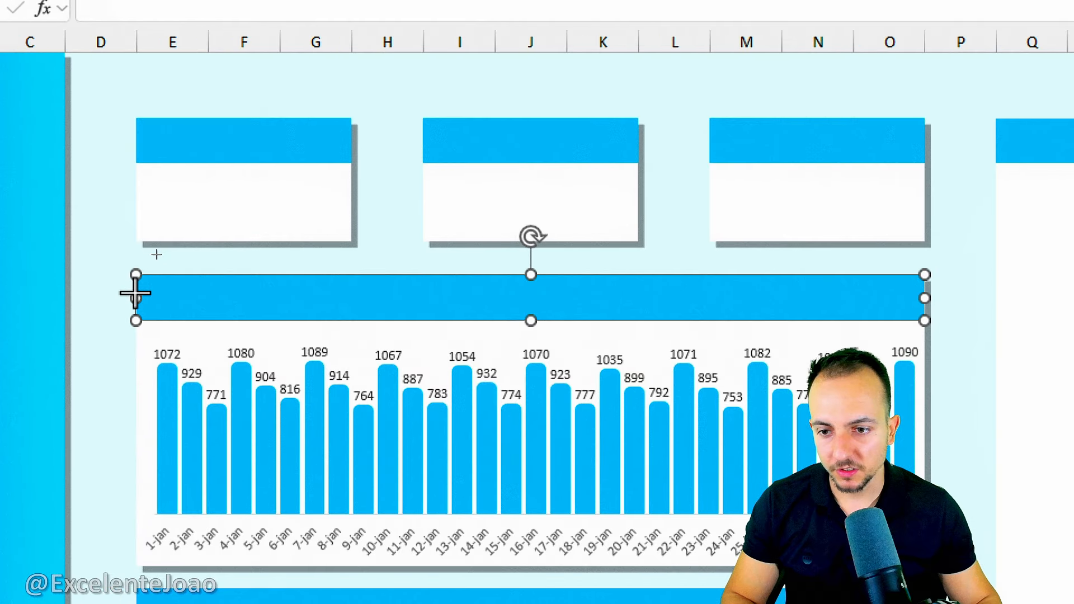
left_click_drag(135, 293, 135, 293)
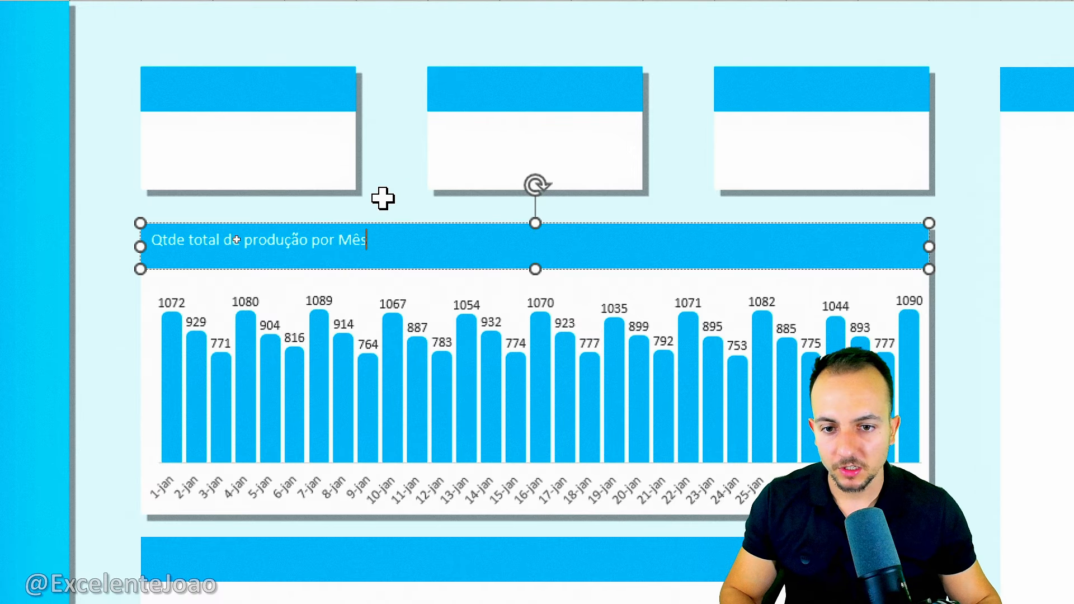
left_click_drag(373, 242, 103, 237)
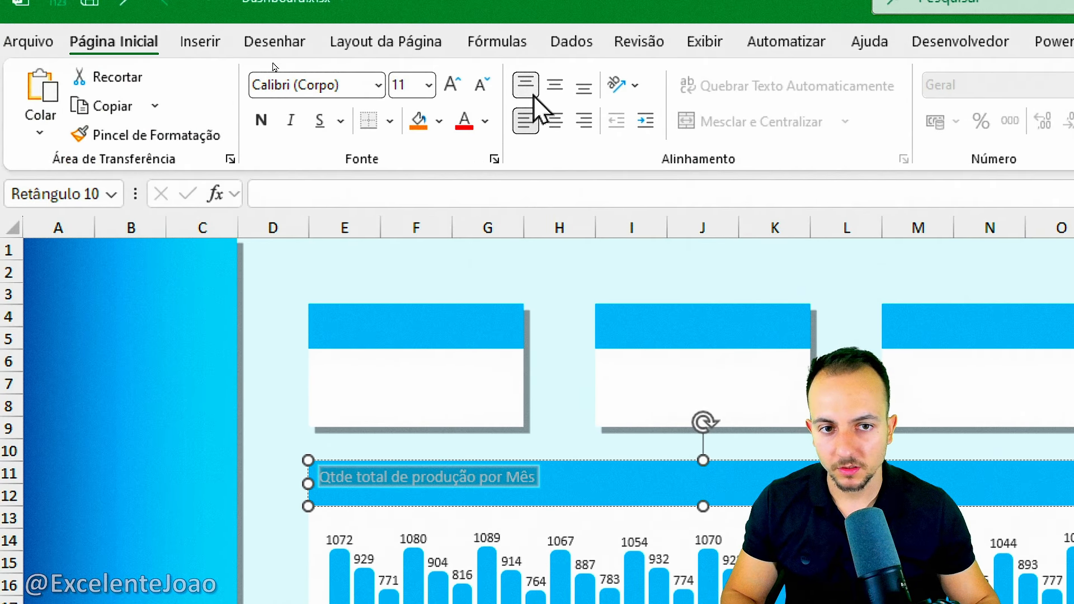
left_click(554, 85)
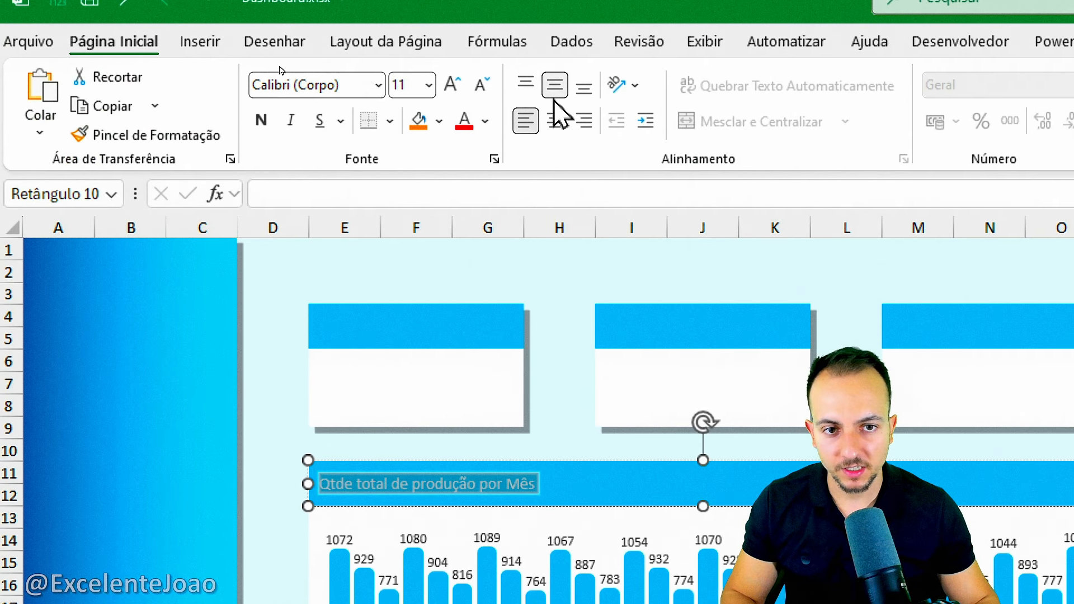
left_click(555, 121)
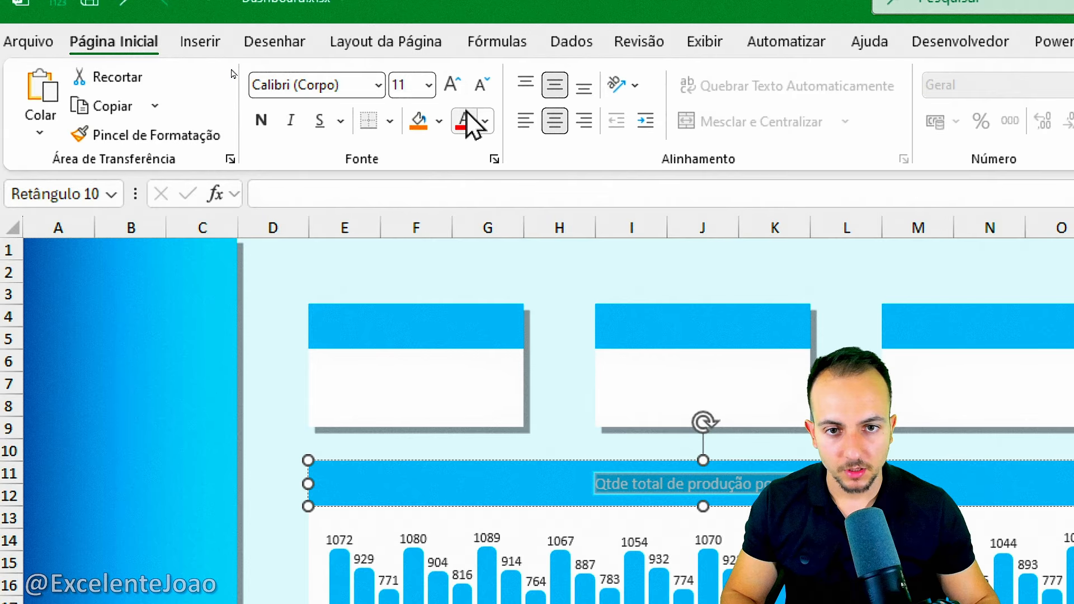
left_click(452, 84)
left_click(452, 85)
left_click(452, 85)
left_click(480, 84)
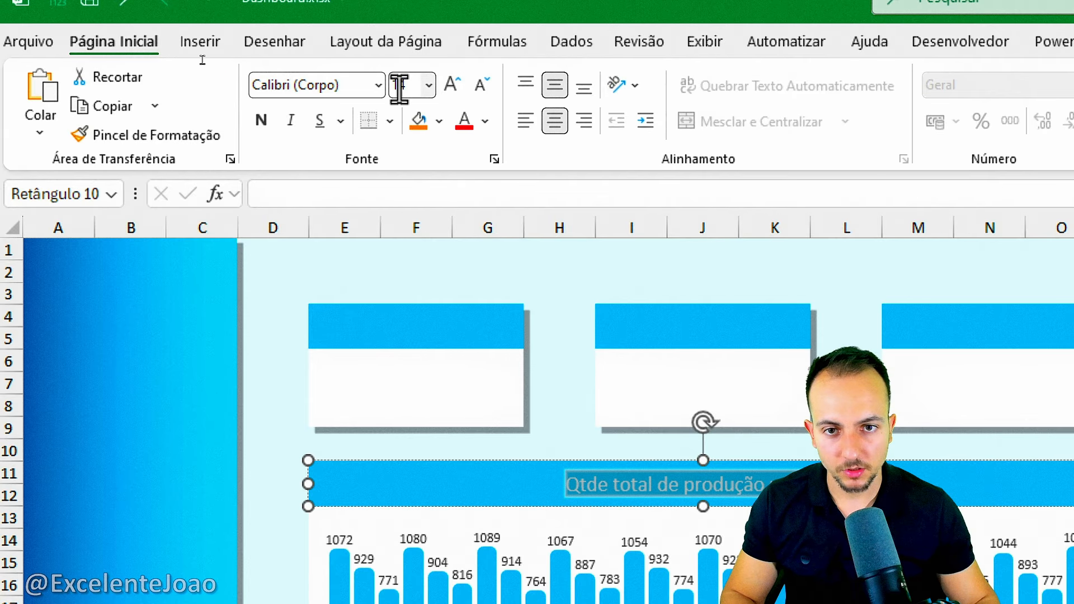
left_click(268, 132)
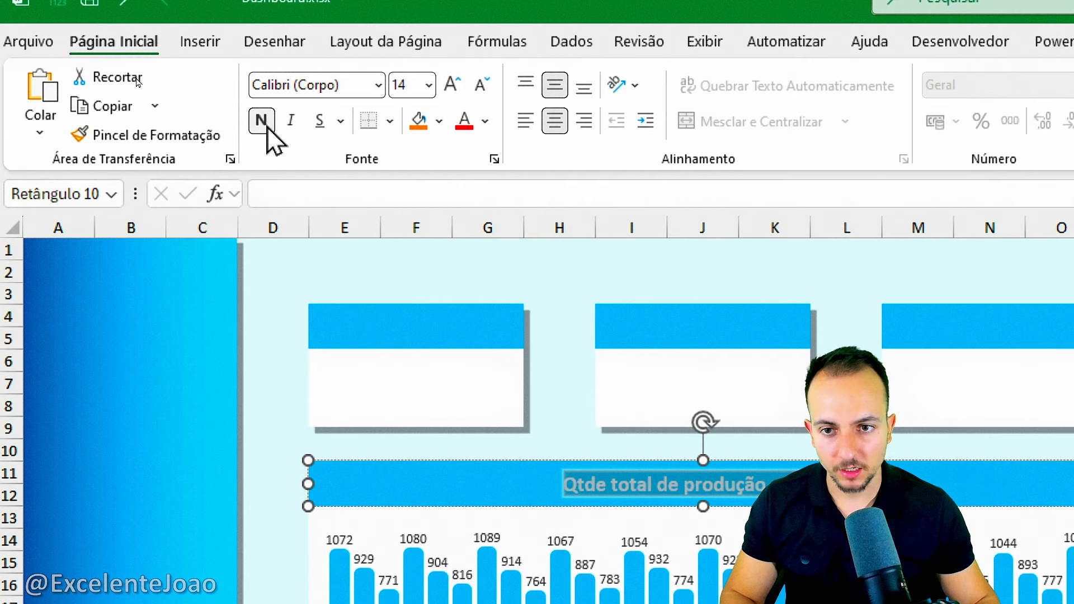
left_click(272, 272)
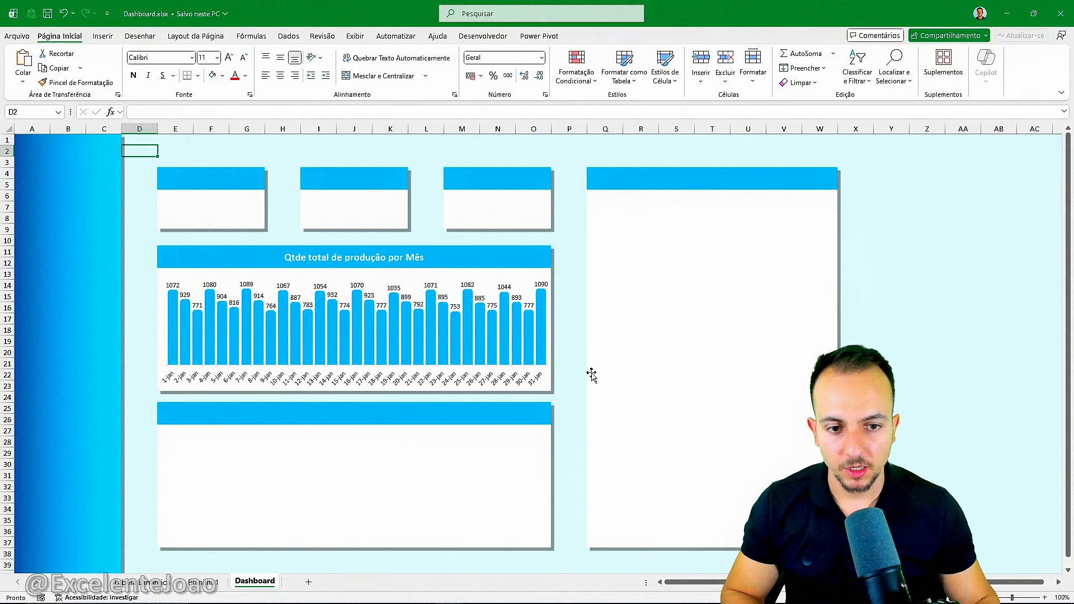
Examine the Turno column of the Planilha1 table and compare it with the daily totals in the Tabela Dinamica PivotTable.
left_click(164, 583)
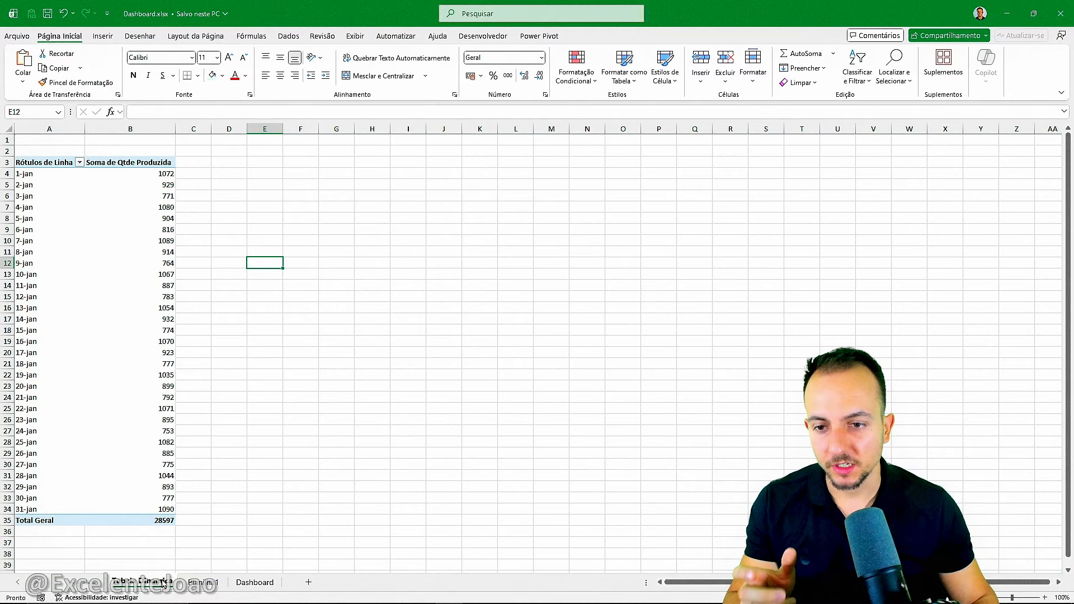
left_click(205, 583)
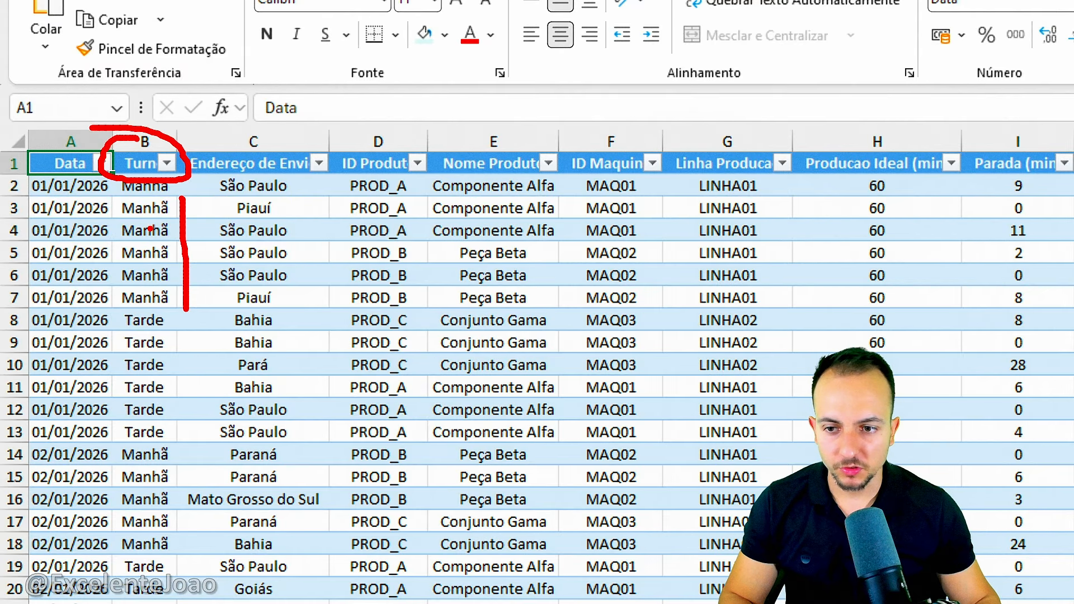
key("Escape")
type("1")
key("Escape")
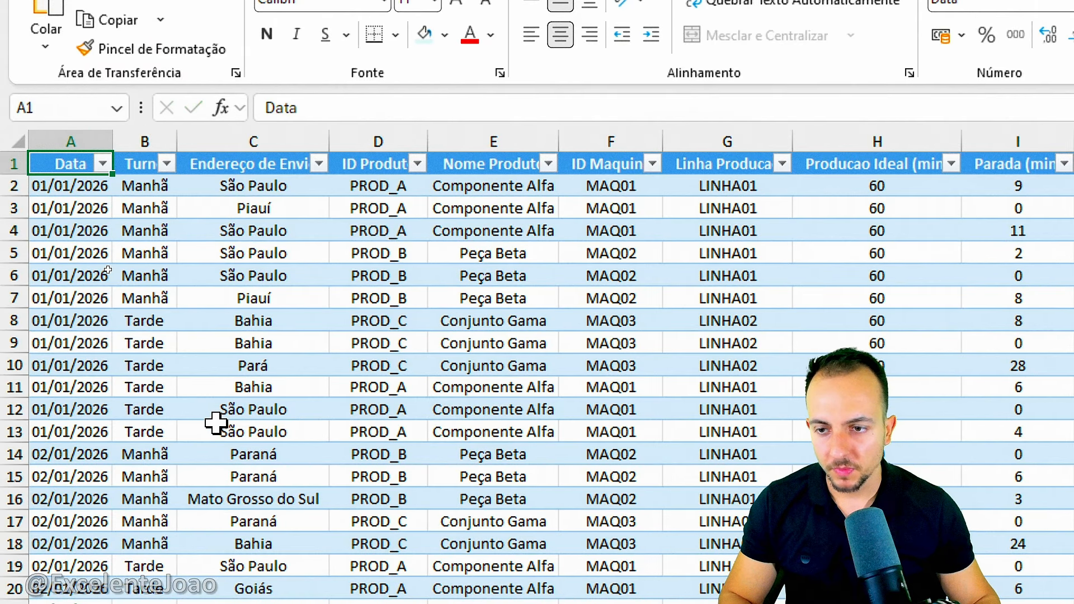
left_click(142, 583)
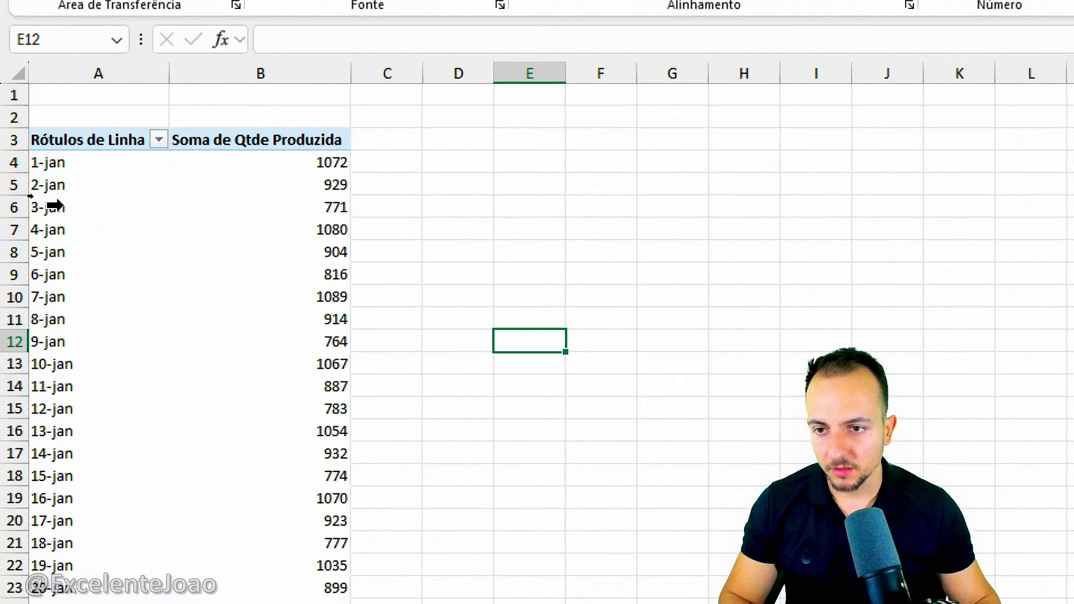
mouse_move(20, 194)
left_mouse_down()
mouse_move(82, 221)
mouse_move(381, 220)
mouse_move(460, 293)
left_mouse_up()
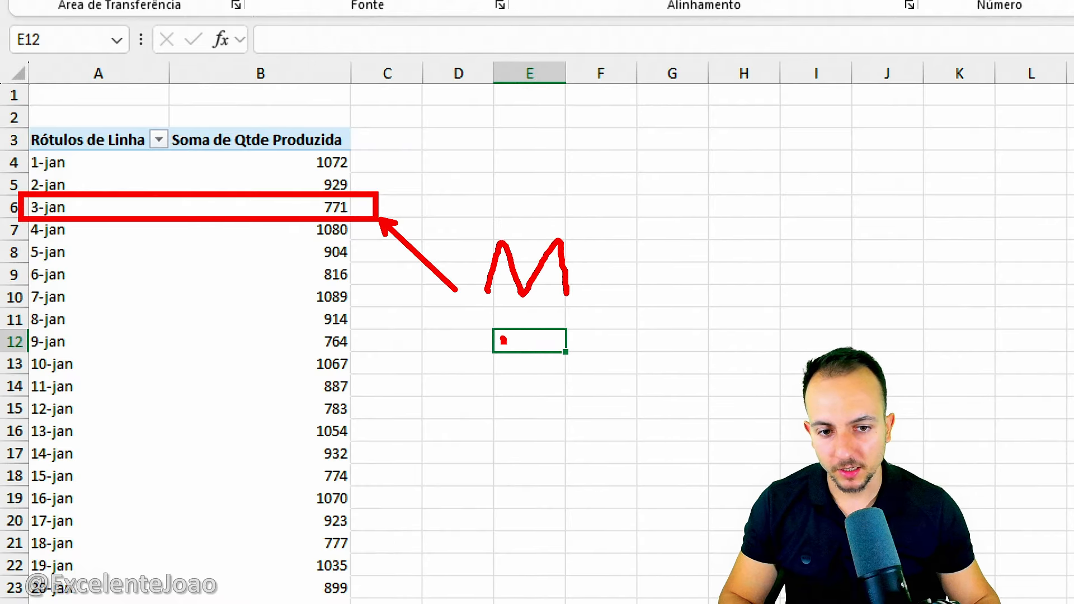
left_click_drag(499, 514, 557, 493)
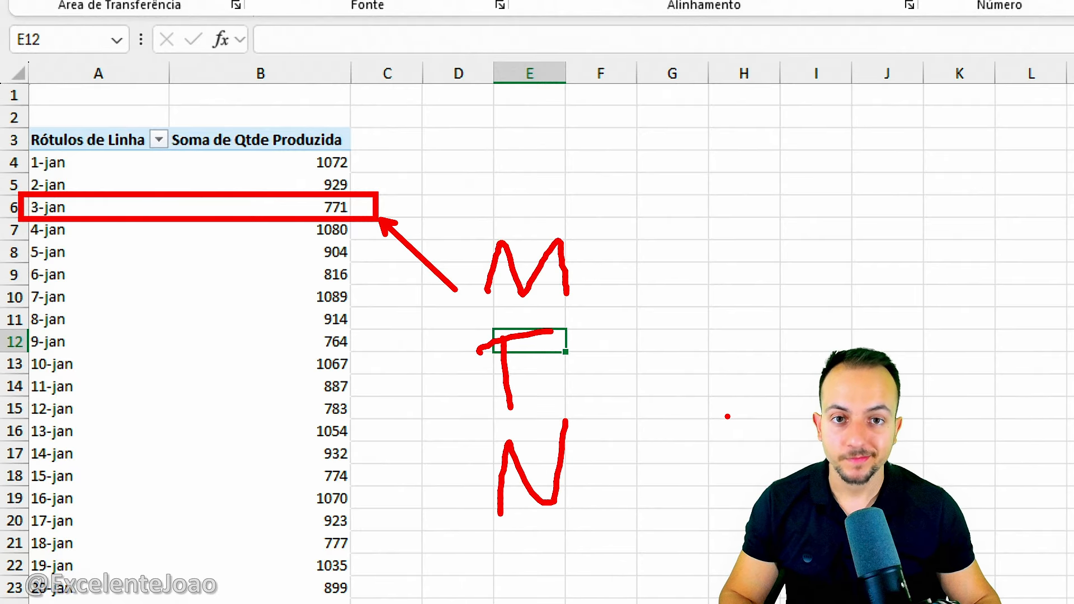
key("Escape")
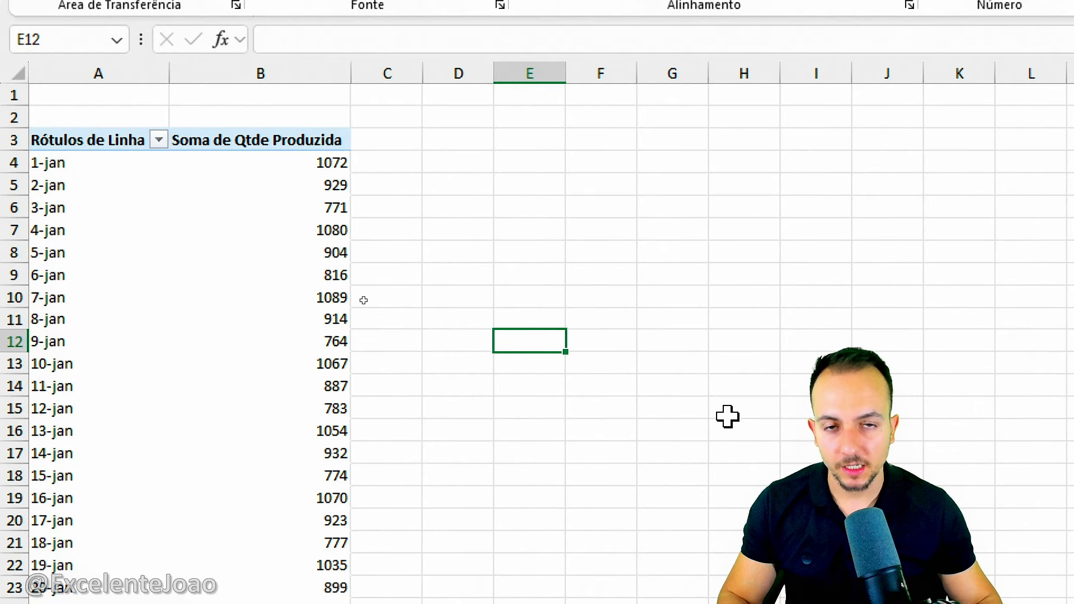
Examine the production line values in the Linha Producao column of the Planilha1 table.
left_click(214, 586)
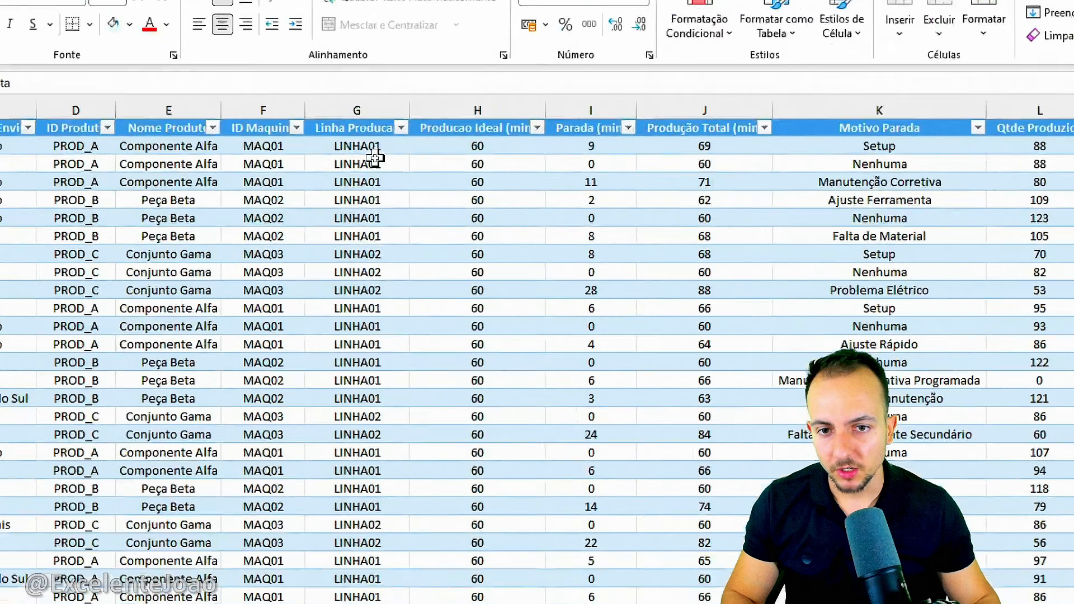
left_click_drag(369, 152, 386, 202)
left_click_drag(381, 275, 367, 376)
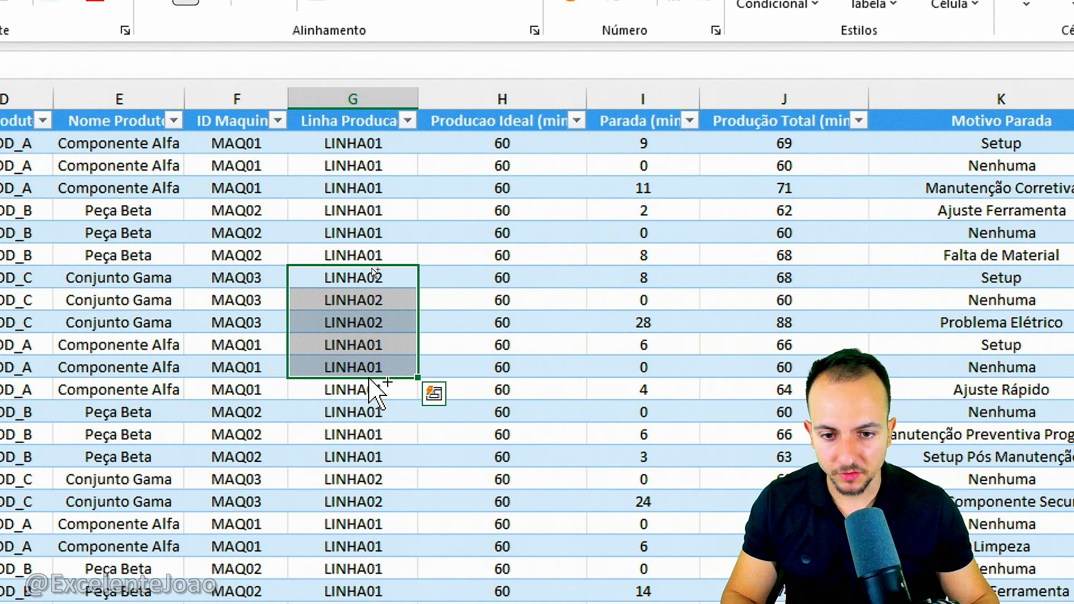
left_click(434, 392)
left_click(241, 317)
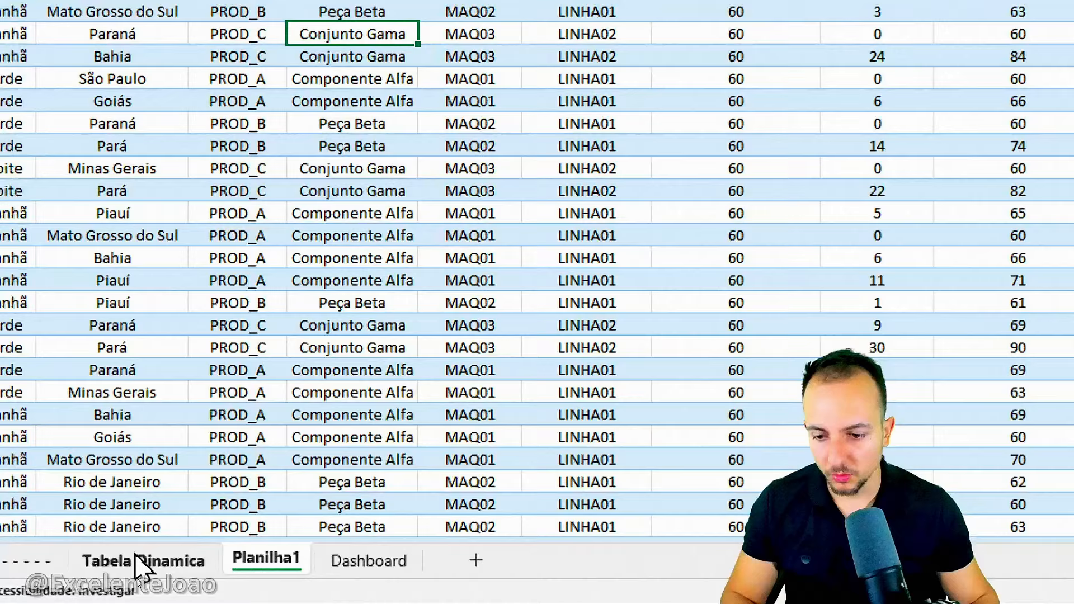
Insert a slicer for the Linha Producao field on the daily PivotTable and place it just beside the table.
left_click(140, 583)
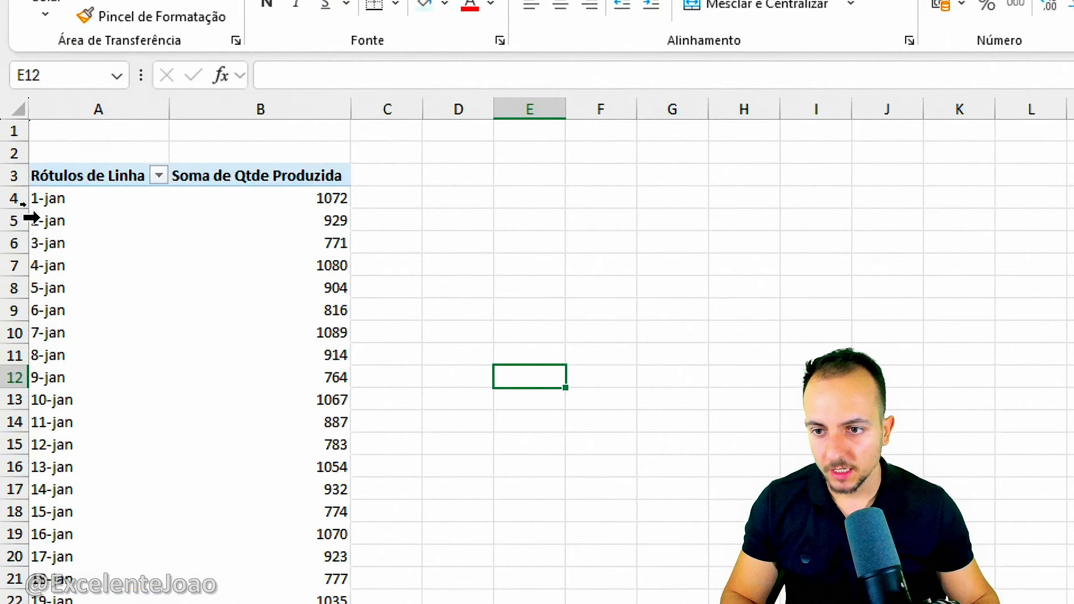
left_click(96, 244)
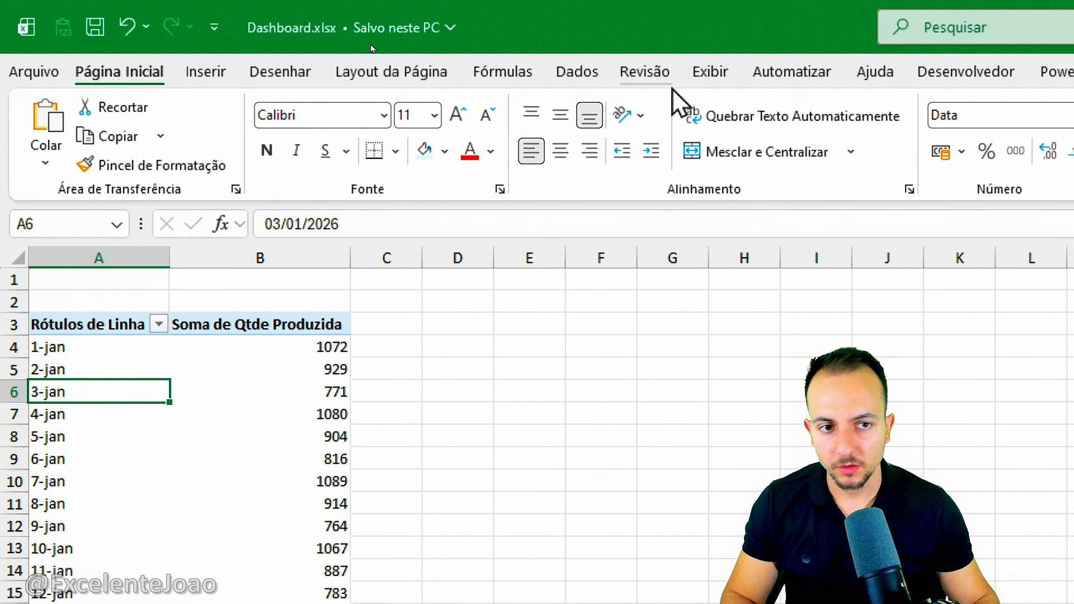
left_click(865, 72)
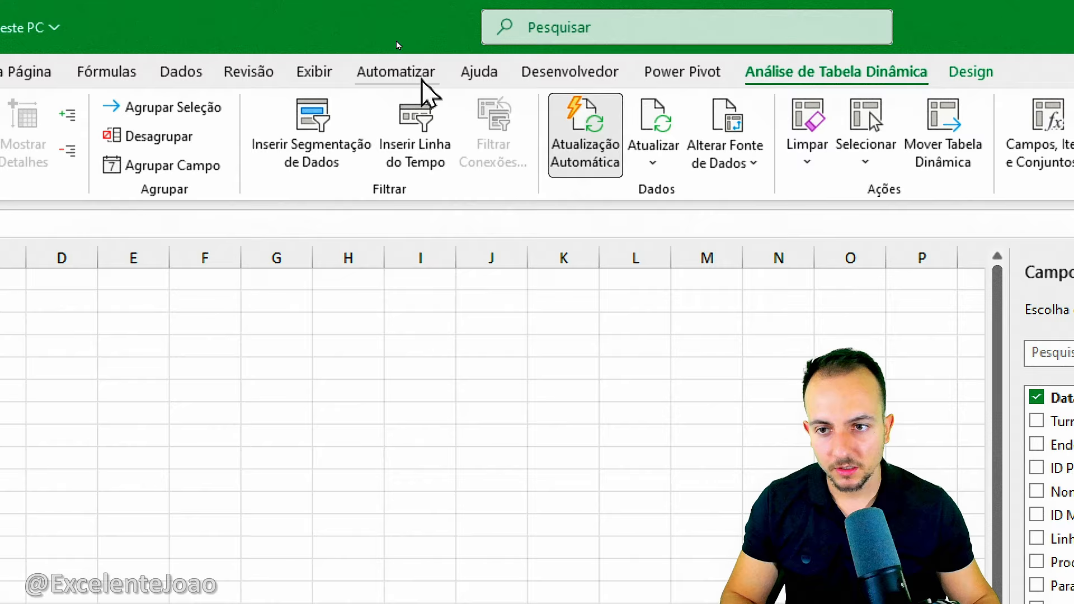
left_click(314, 162)
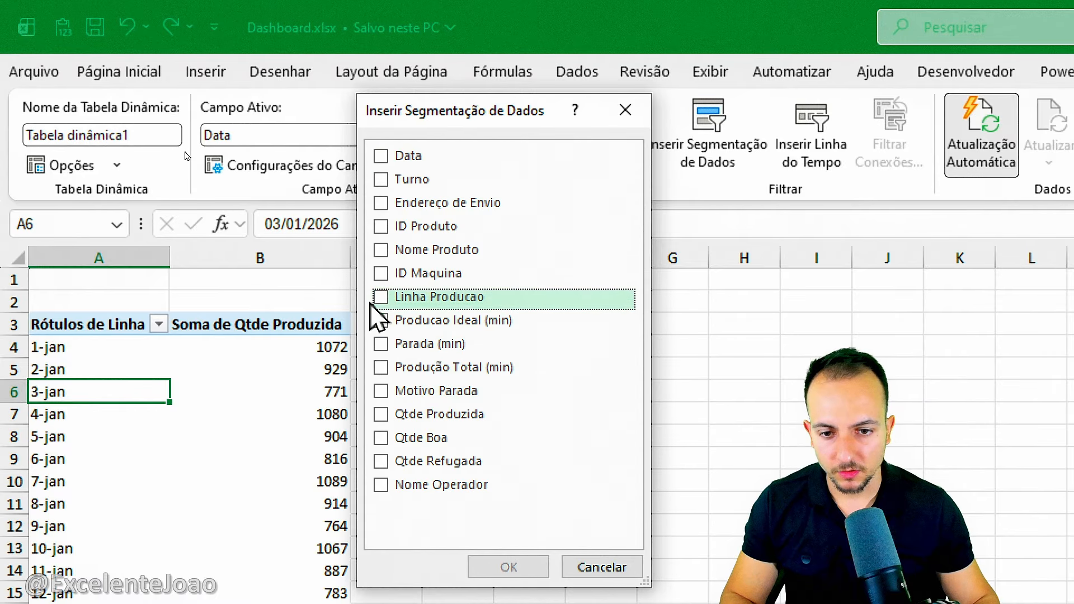
left_click(397, 305)
left_click(520, 568)
left_click_drag(641, 546, 428, 299)
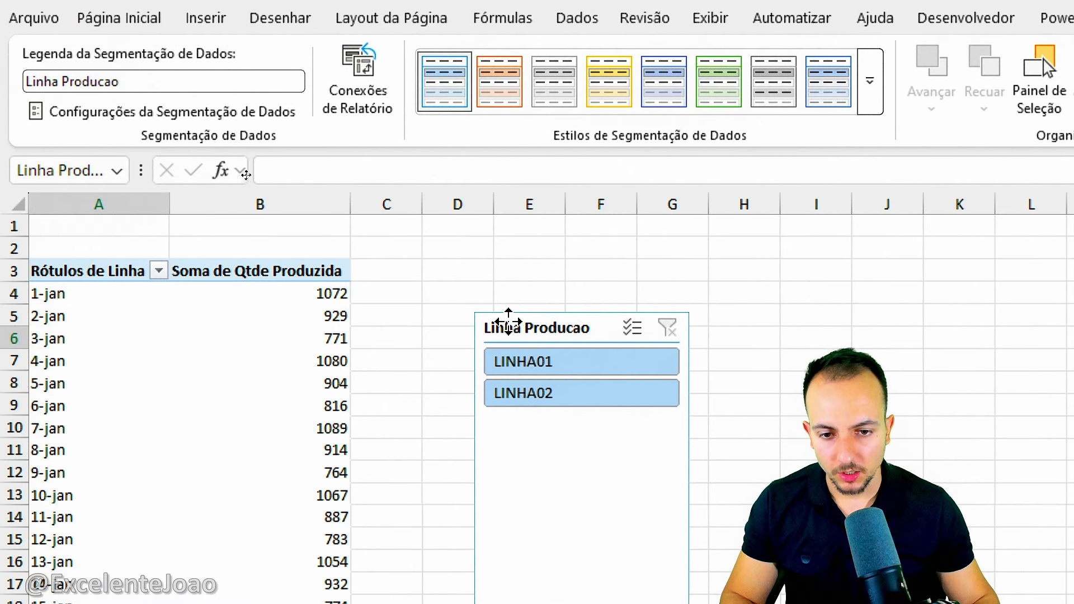
left_click_drag(429, 245, 398, 250)
Test the Linha Producao slicer by filtering the daily PivotTable to LINHA01 and then to LINHA02.
left_click(431, 288)
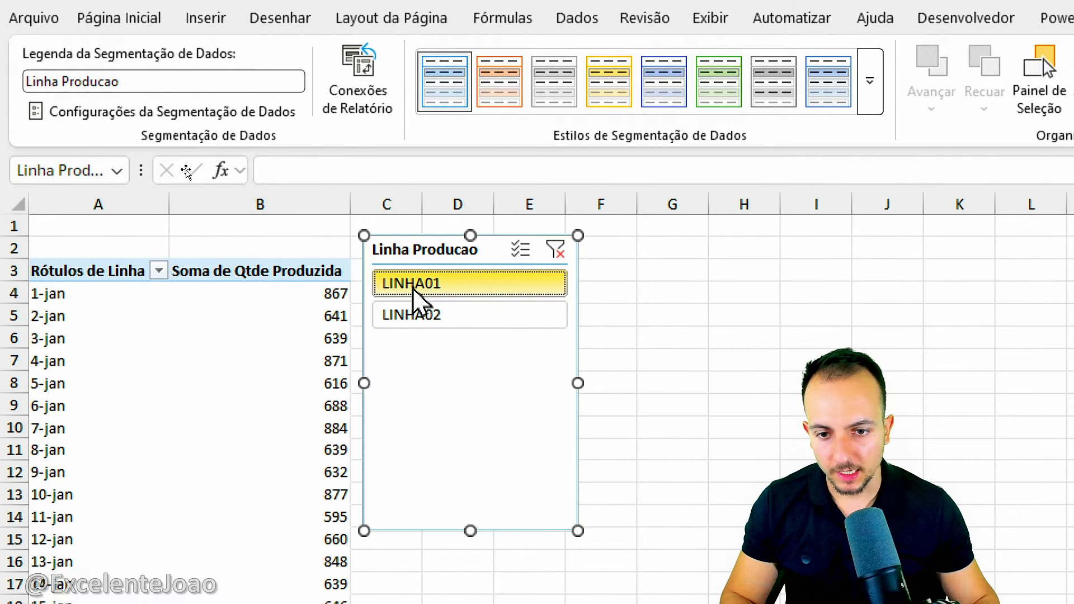
left_click_drag(303, 268, 353, 282)
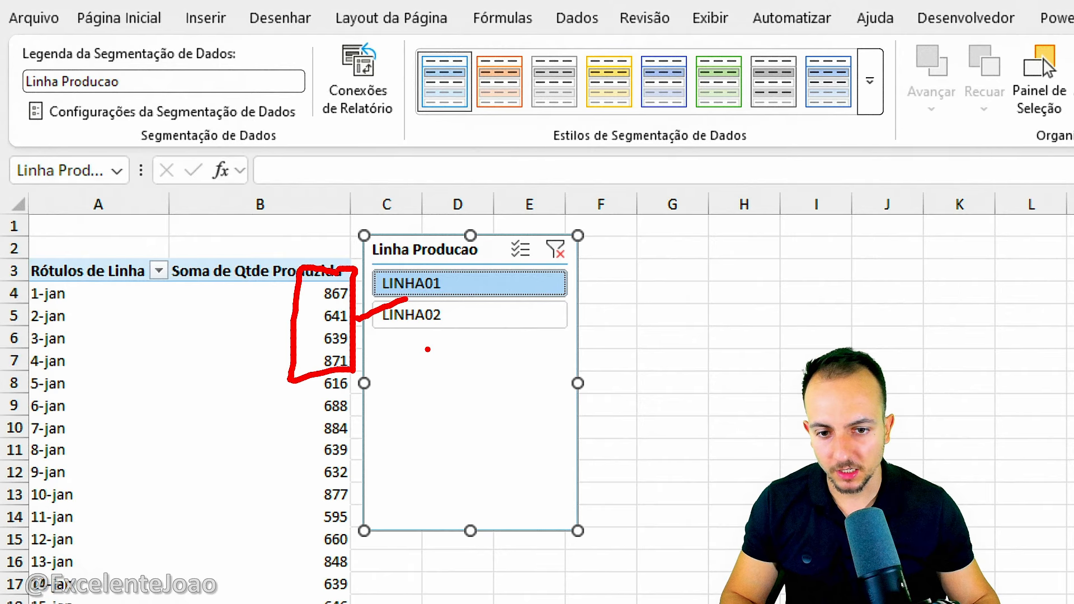
key("Escape")
left_click(445, 322)
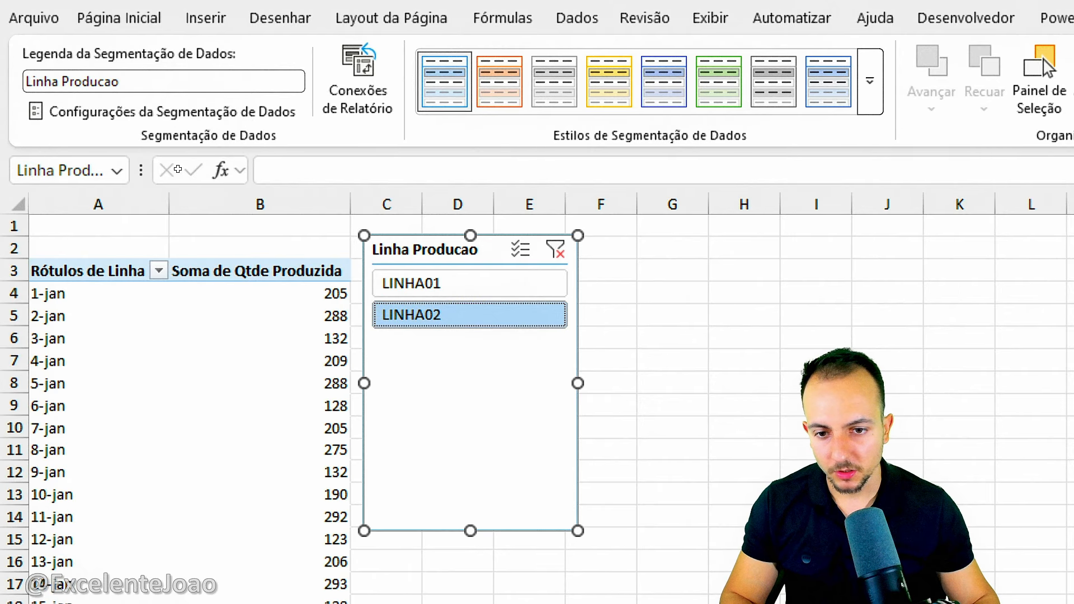
left_click_drag(342, 273, 348, 364)
key("Escape")
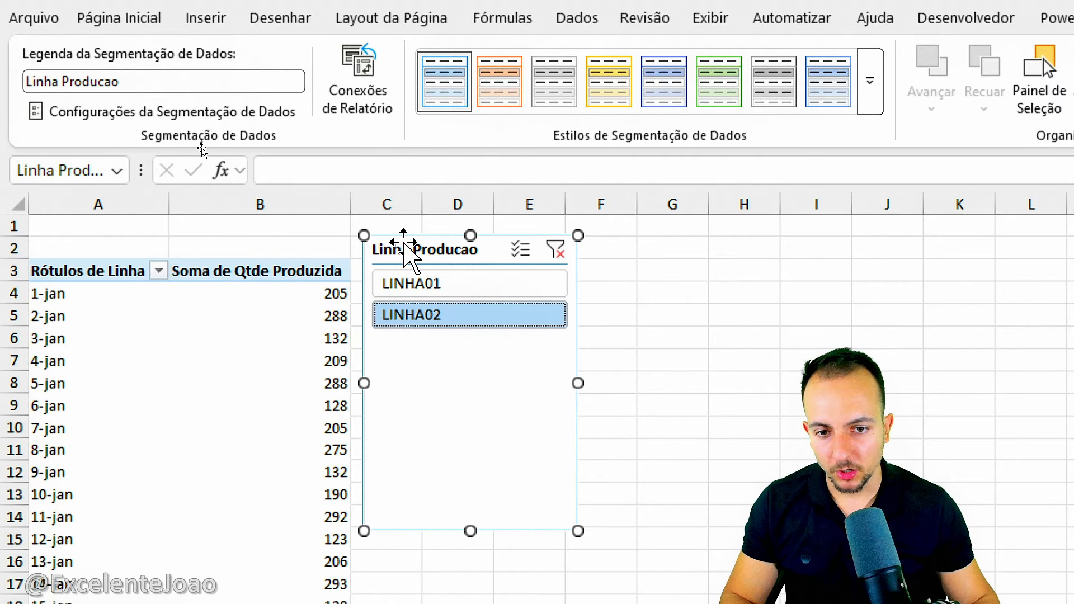
Cut the Linha Producao slicer from the PivotTable sheet and paste it over the Dashboard's blue sidebar using the destination theme.
right_click(411, 254)
left_click(463, 264)
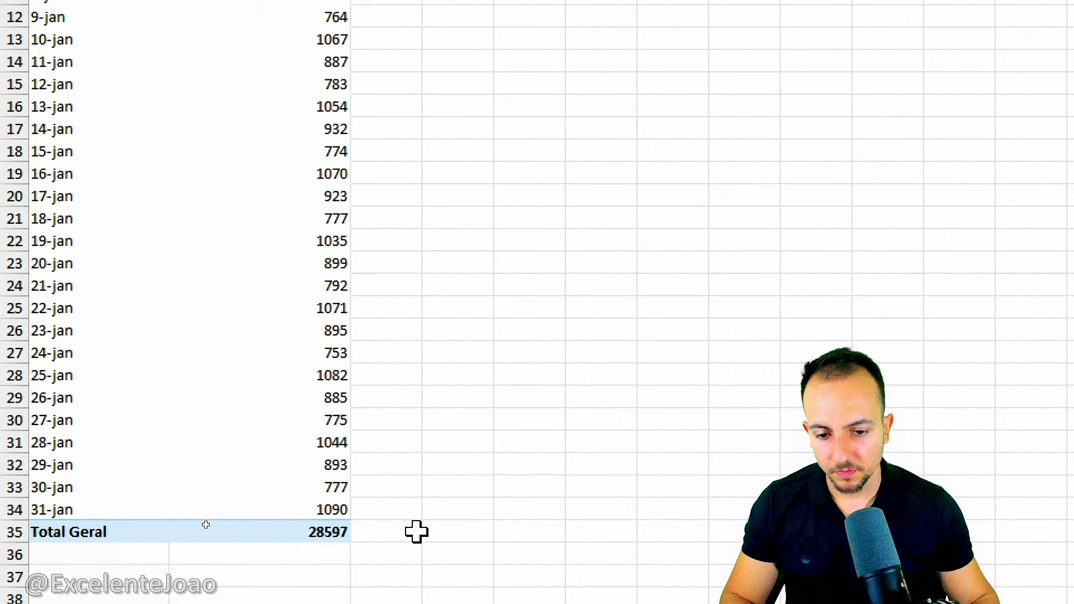
left_click(515, 561)
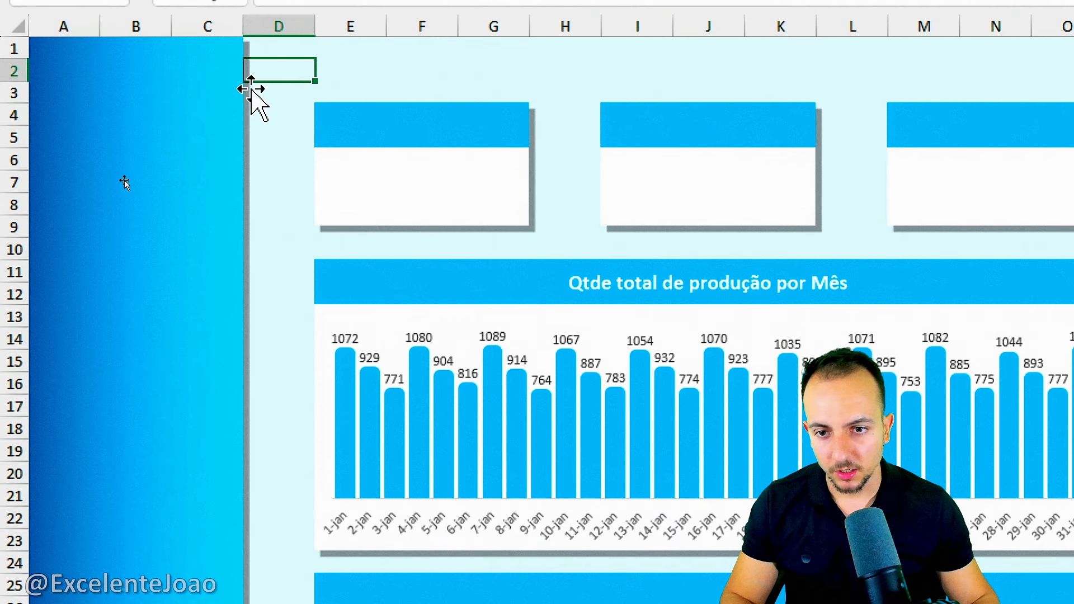
left_click(285, 250)
right_click(285, 250)
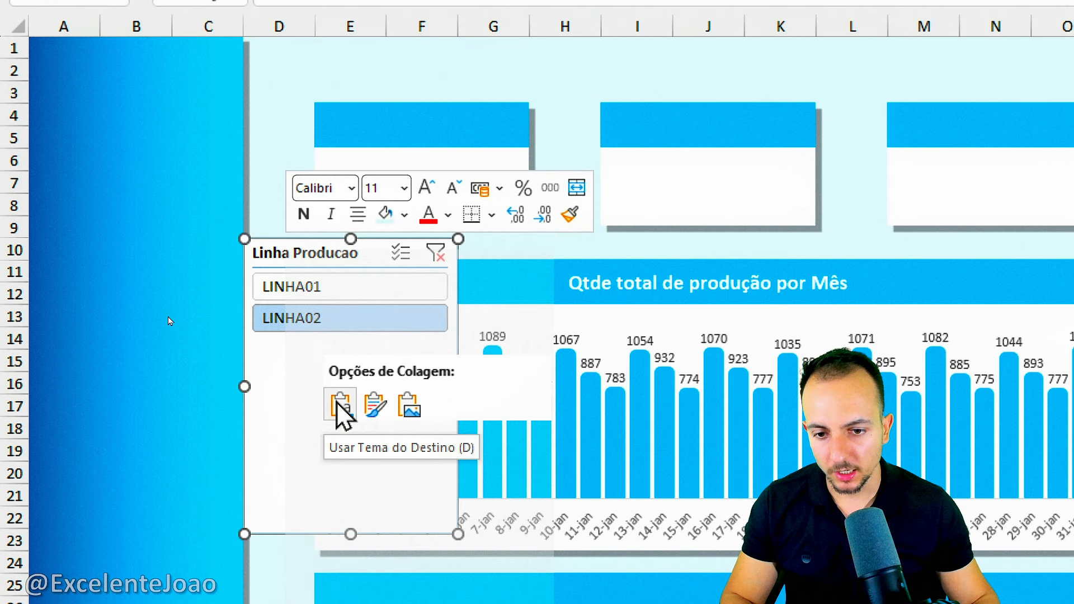
left_click(339, 407)
left_click_drag(312, 257, 142, 284)
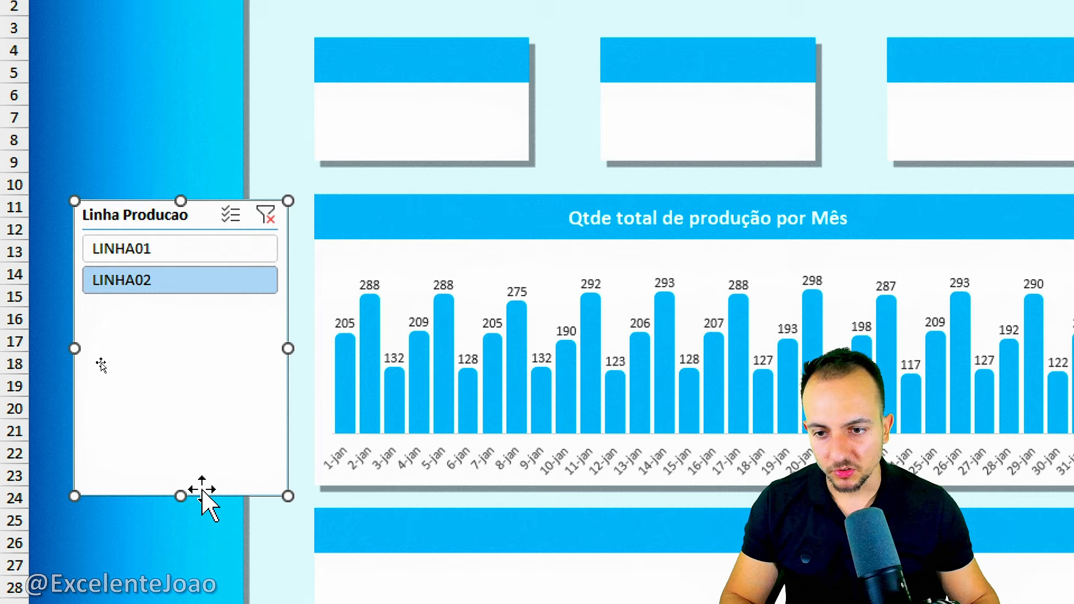
Test the slicer on the daily chart by alternating LINHA01 and LINHA02 and clearing the filter, finishing on LINHA01.
left_click(199, 256)
left_click(196, 280)
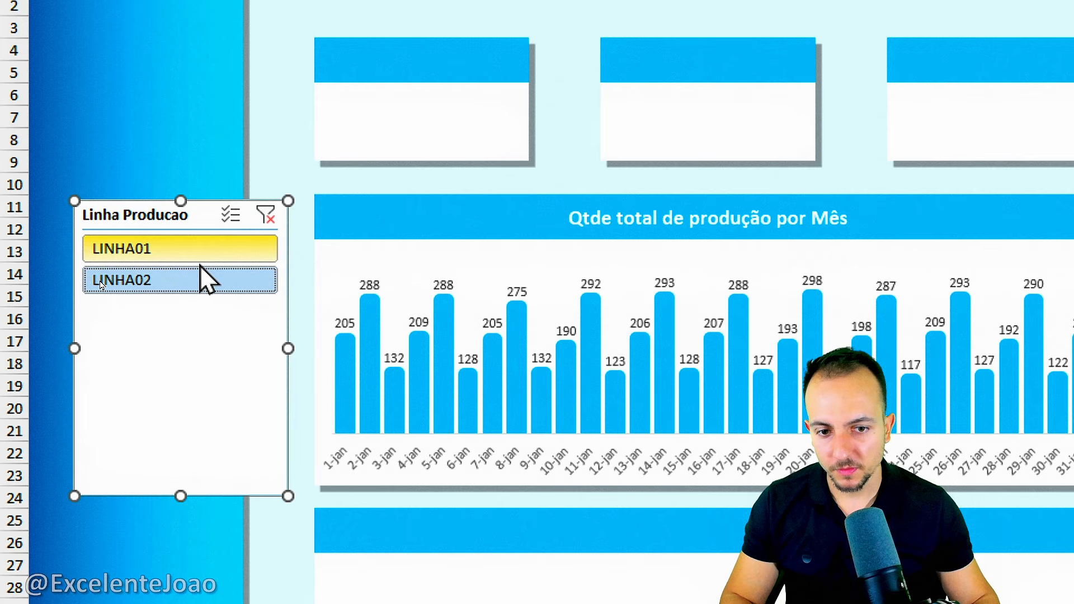
left_click(200, 257)
left_click(180, 280)
left_click(191, 250)
left_click(266, 215)
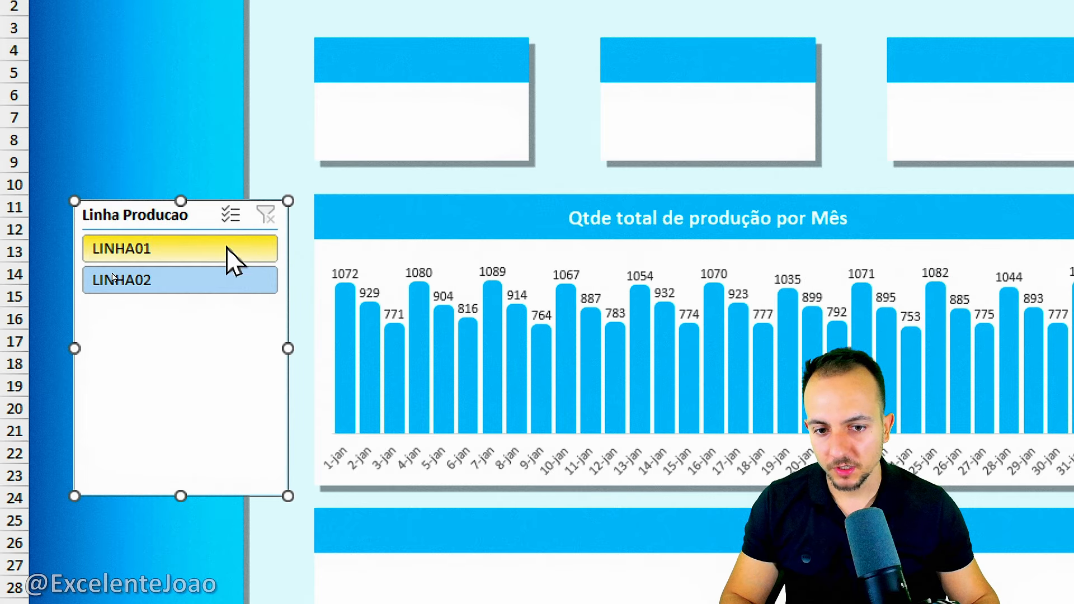
left_click(227, 249)
left_click(210, 251)
left_click(226, 283)
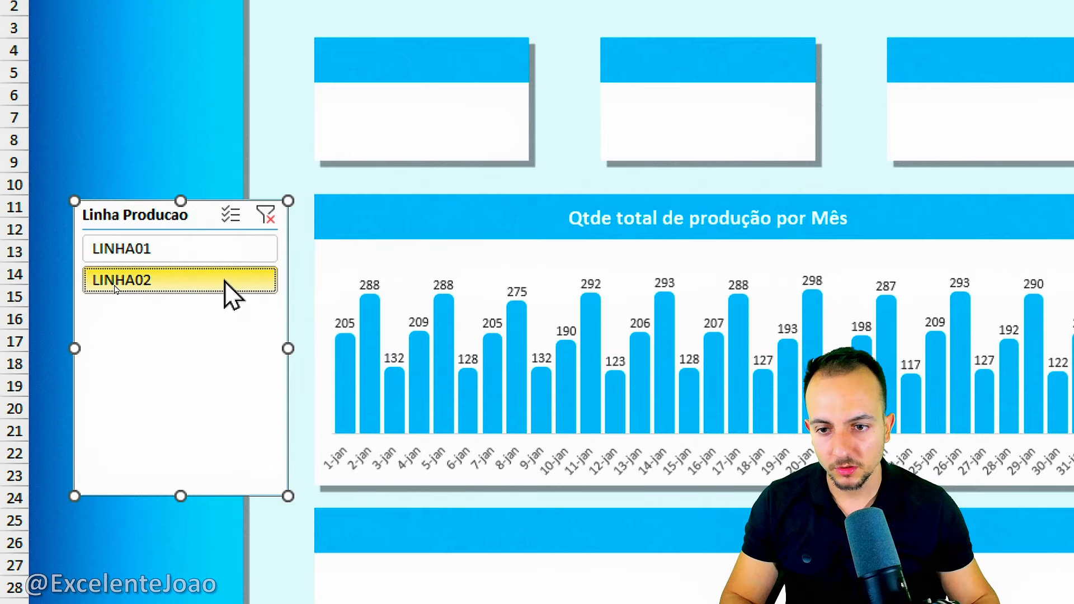
left_click(245, 257)
left_click(236, 283)
left_click(244, 257)
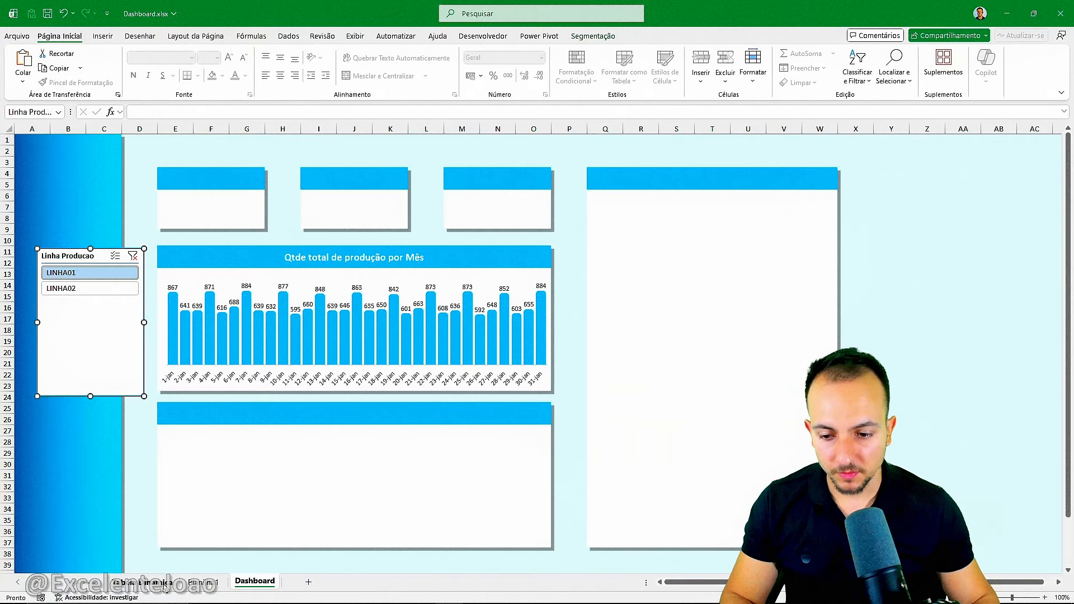
Check the filtered daily totals in the Tabela Dinamica PivotTable and return to the Dashboard sheet.
left_click(166, 584)
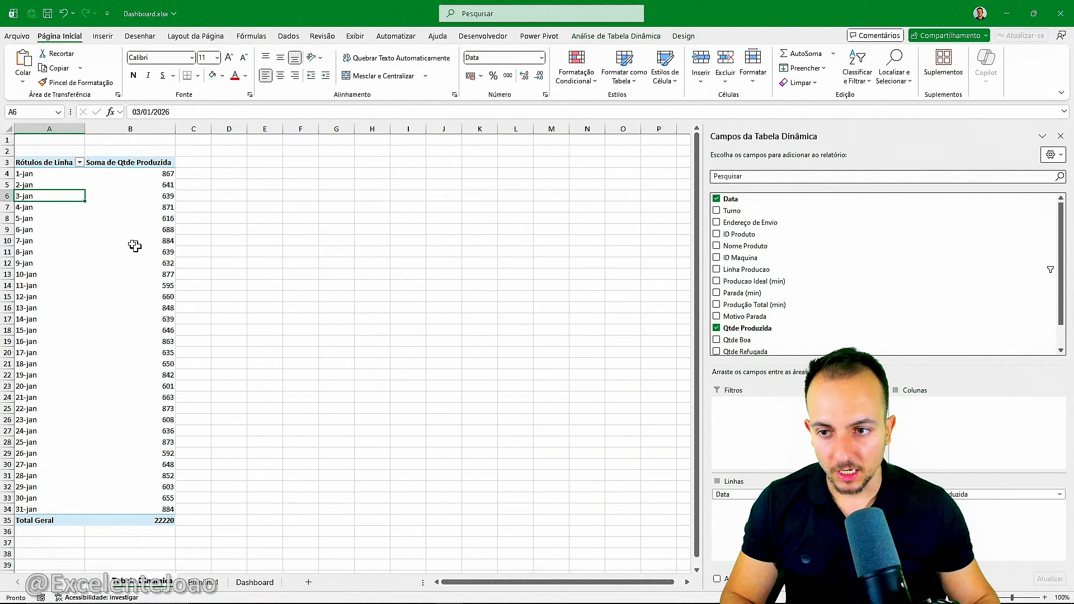
left_click(69, 156)
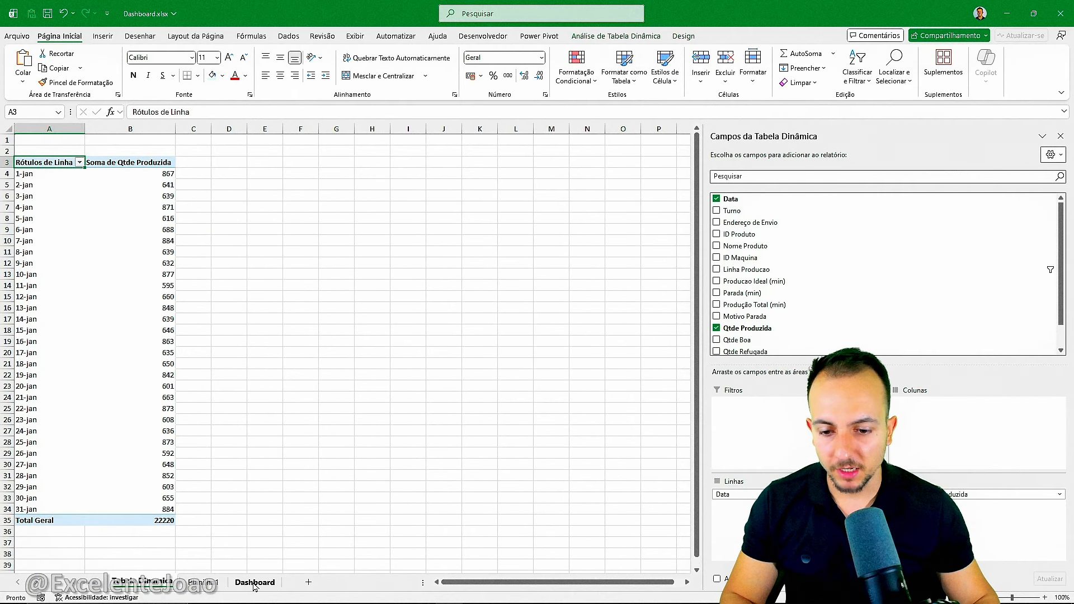
left_click(255, 583)
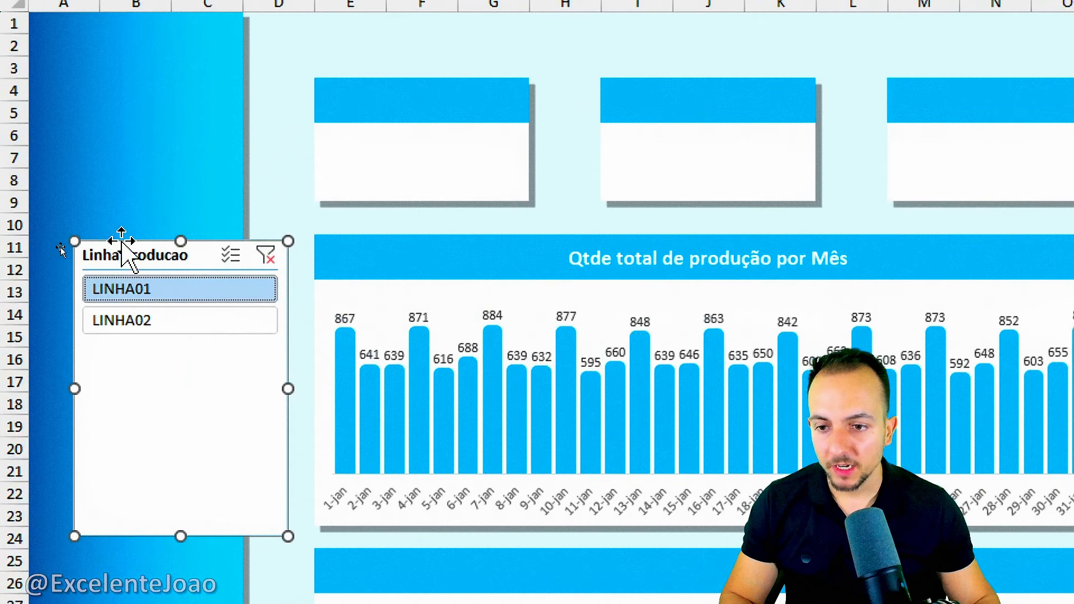
Align the Linha Producao slicer with the blue sidebar's edges and shorten it to about 4,9 cm high.
left_click_drag(81, 257, 106, 279)
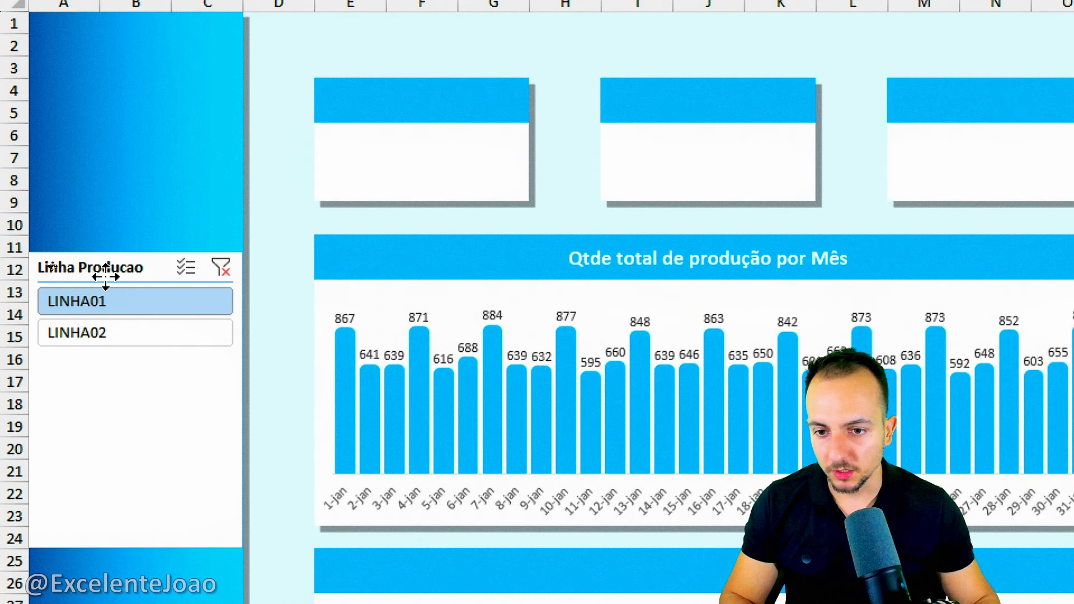
left_click_drag(243, 401, 233, 400)
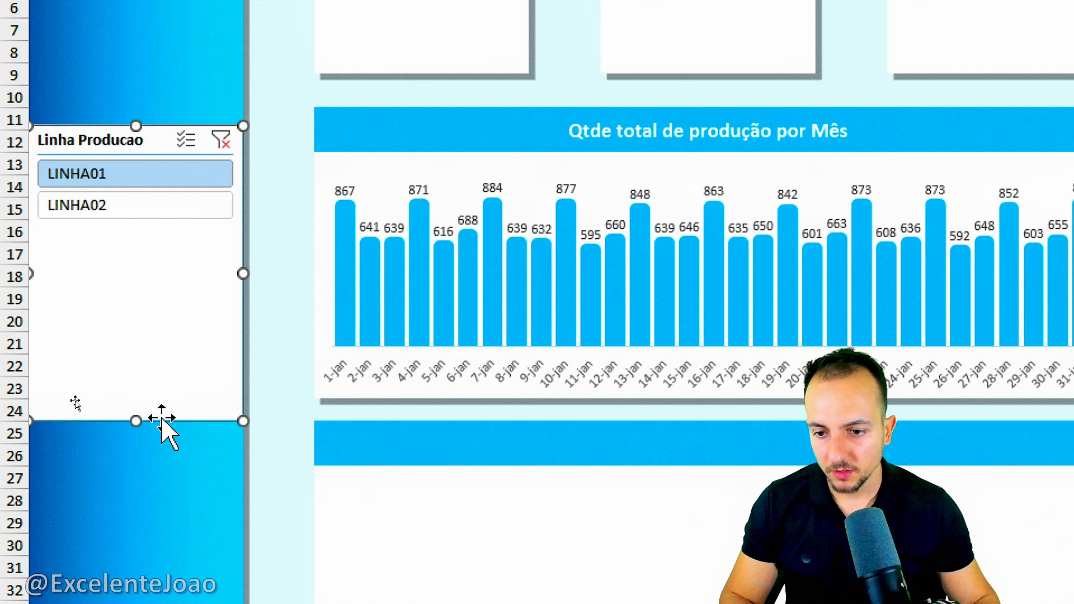
left_click_drag(136, 421, 135, 332)
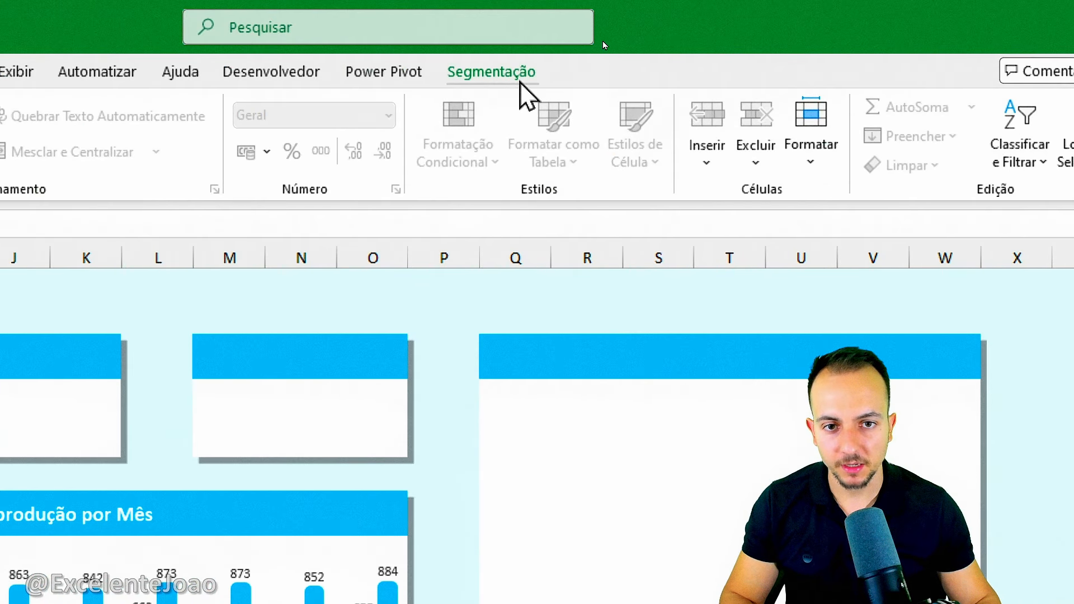
Set the height of the Linha Producao slicer's buttons to 1,5 cm and deselect the slicer.
left_click(494, 74)
left_click(695, 129)
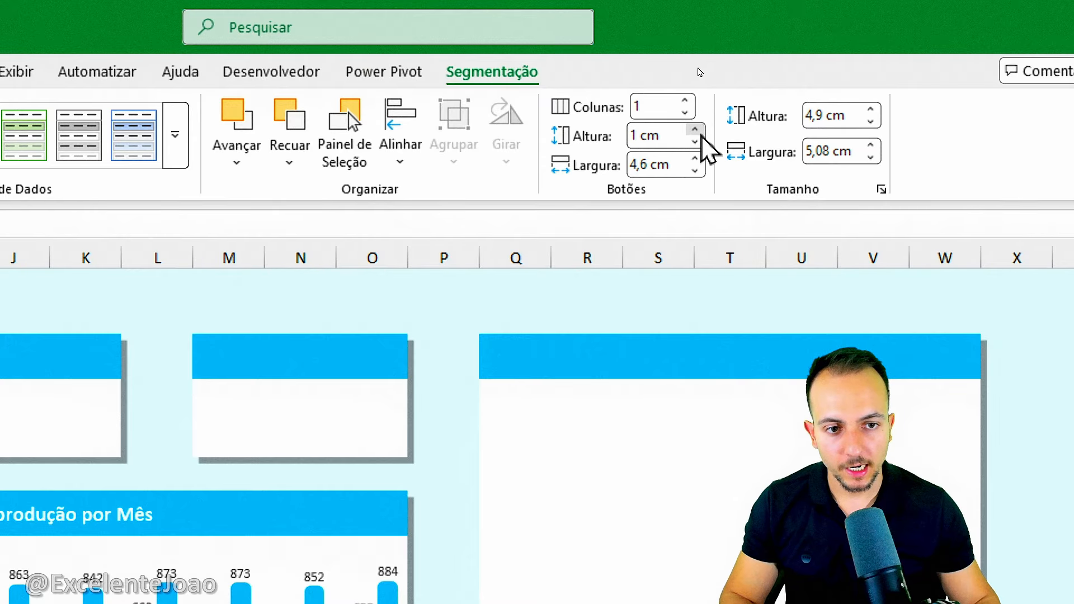
left_click(696, 130)
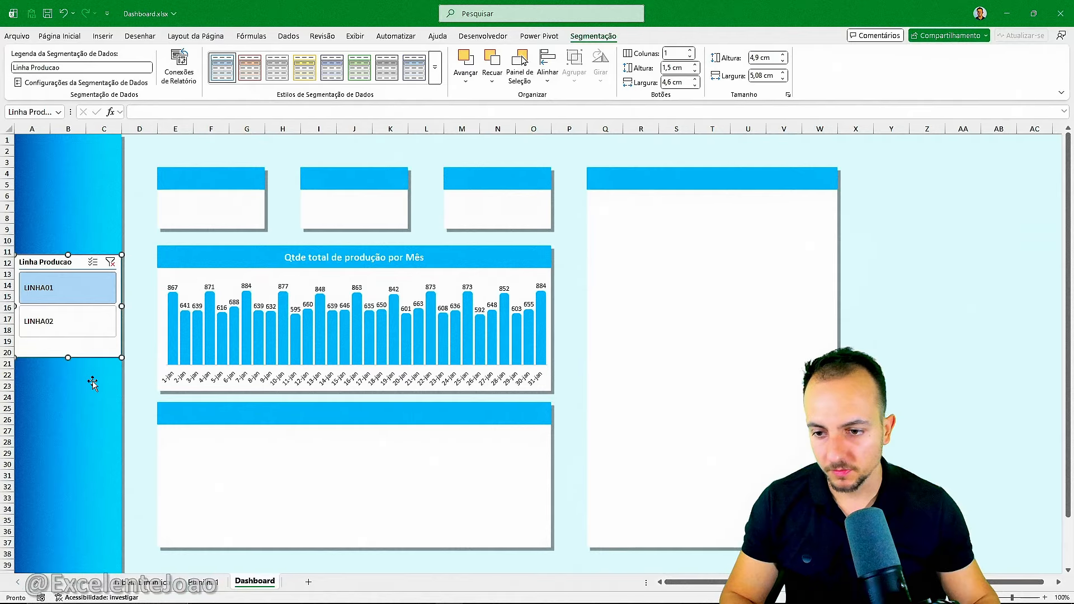
key("Escape")
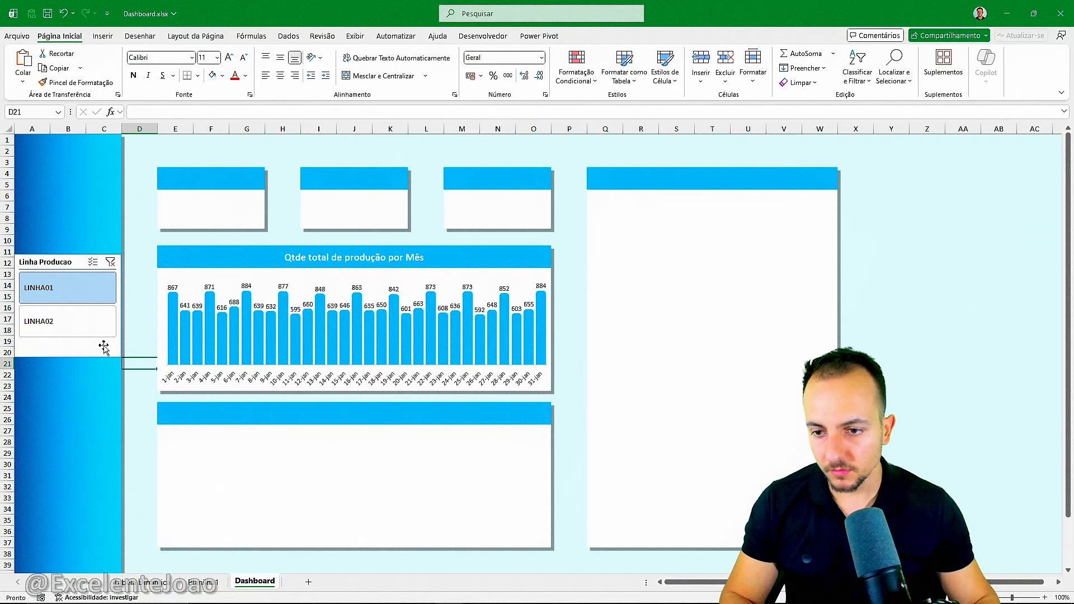
Filter the daily production chart alternately by LINHA02 and LINHA01 with the enlarged slicer buttons, finishing on LINHA02.
left_click(88, 314)
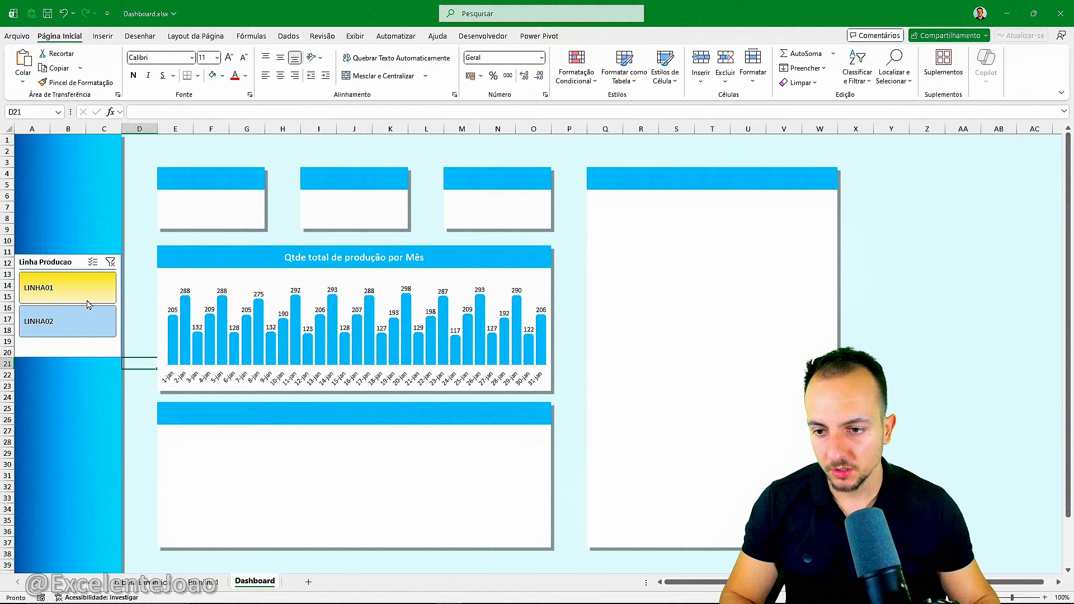
left_click(87, 302)
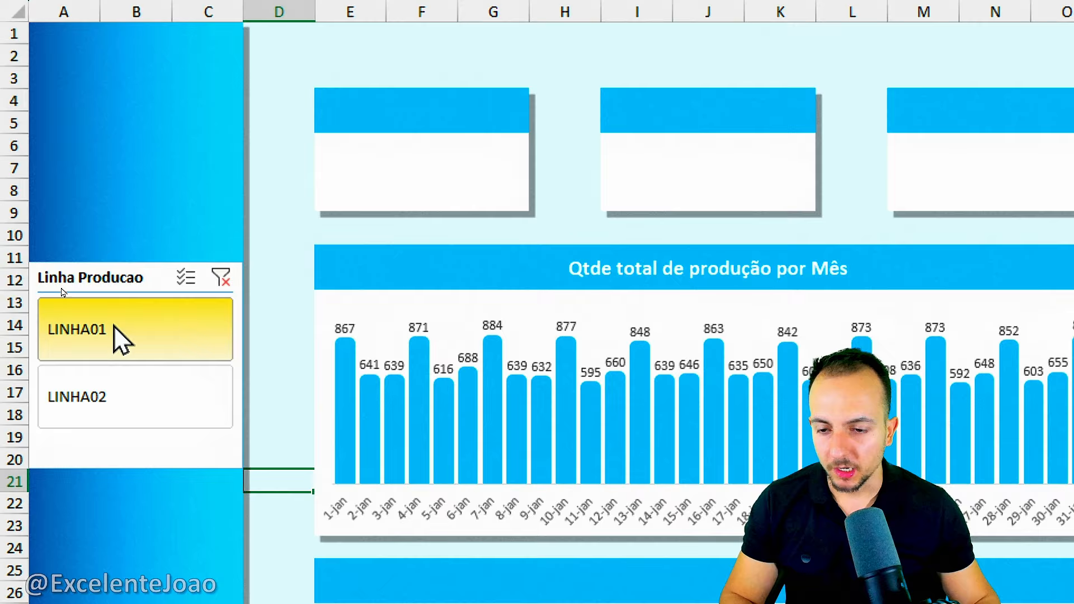
left_click(150, 397)
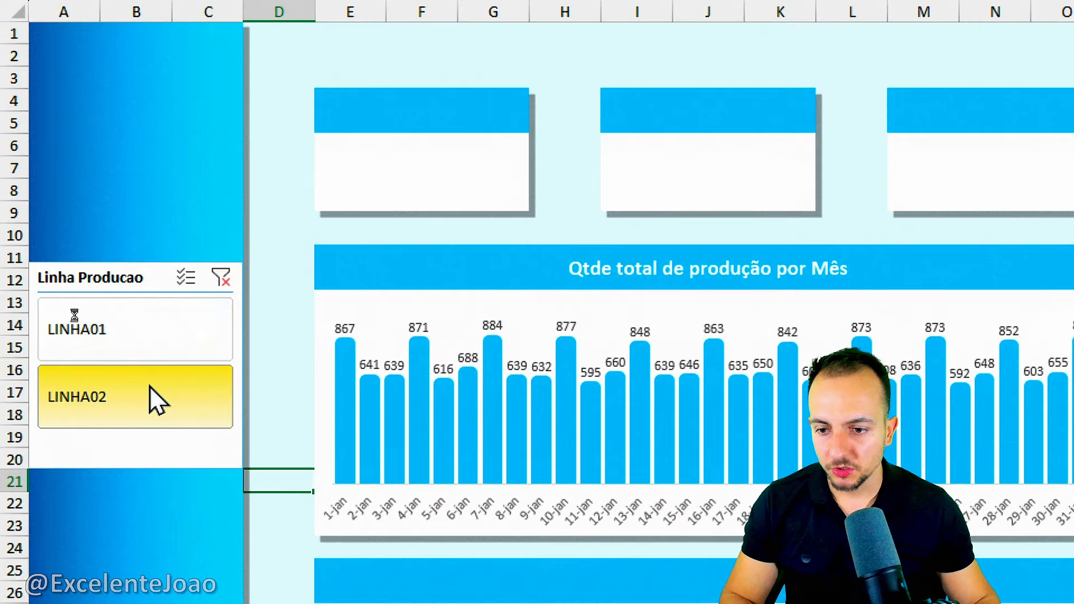
left_click(125, 343)
left_click(125, 398)
left_click(147, 334)
left_click(136, 425)
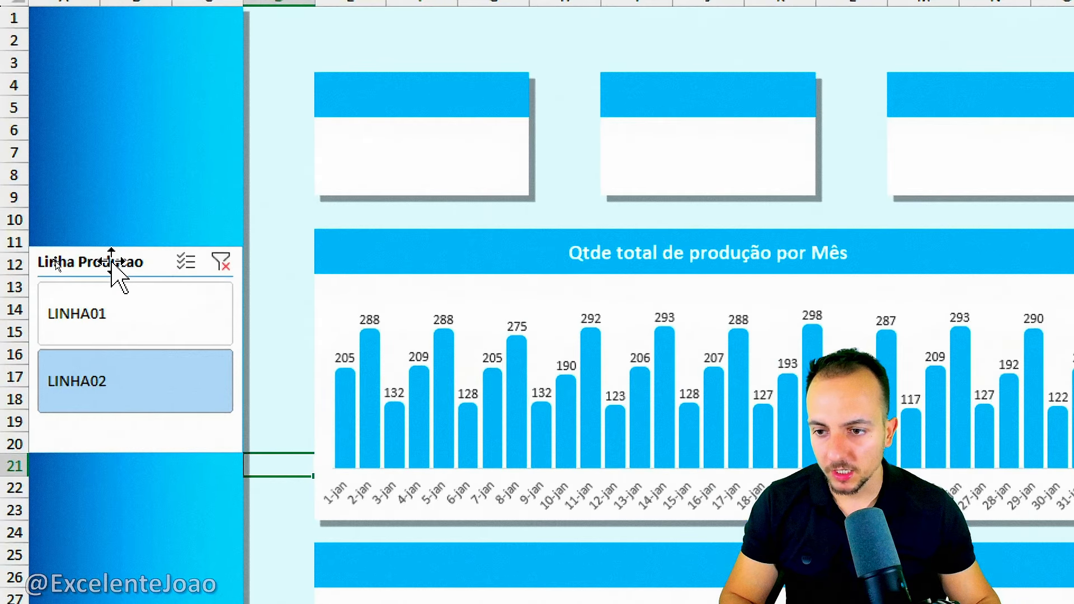
Apply the dark yellow built-in style to the Linha Producao slicer.
left_click(59, 264)
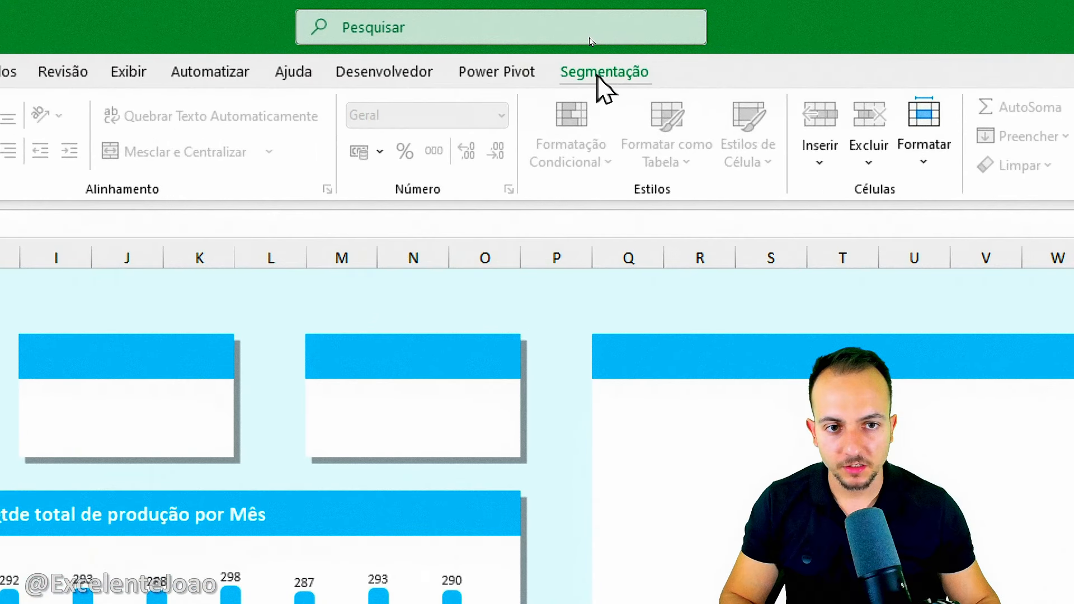
left_click(598, 52)
left_click(614, 135)
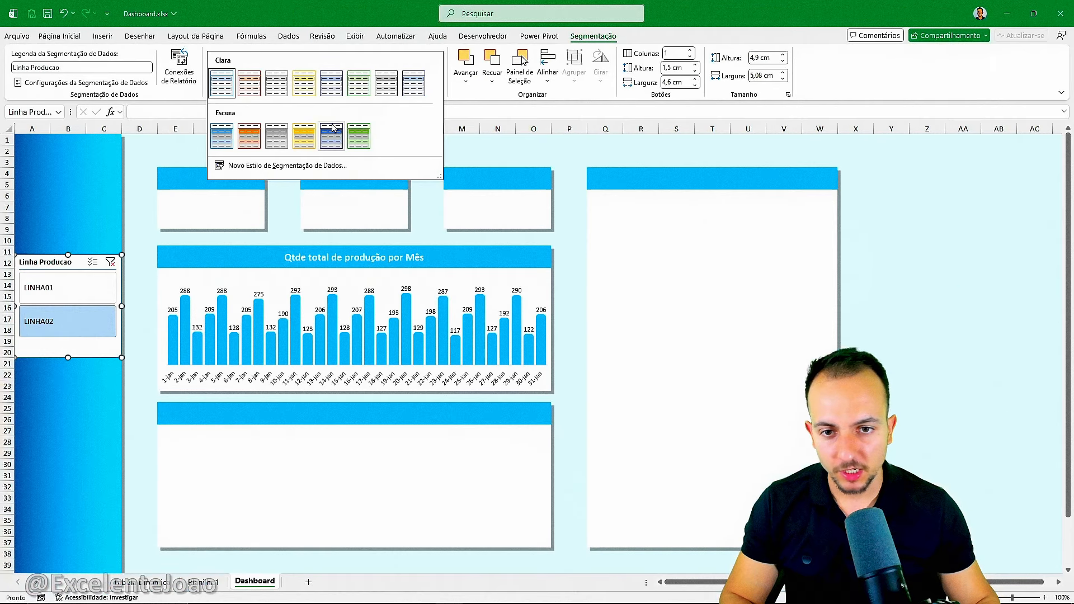
left_click(409, 166)
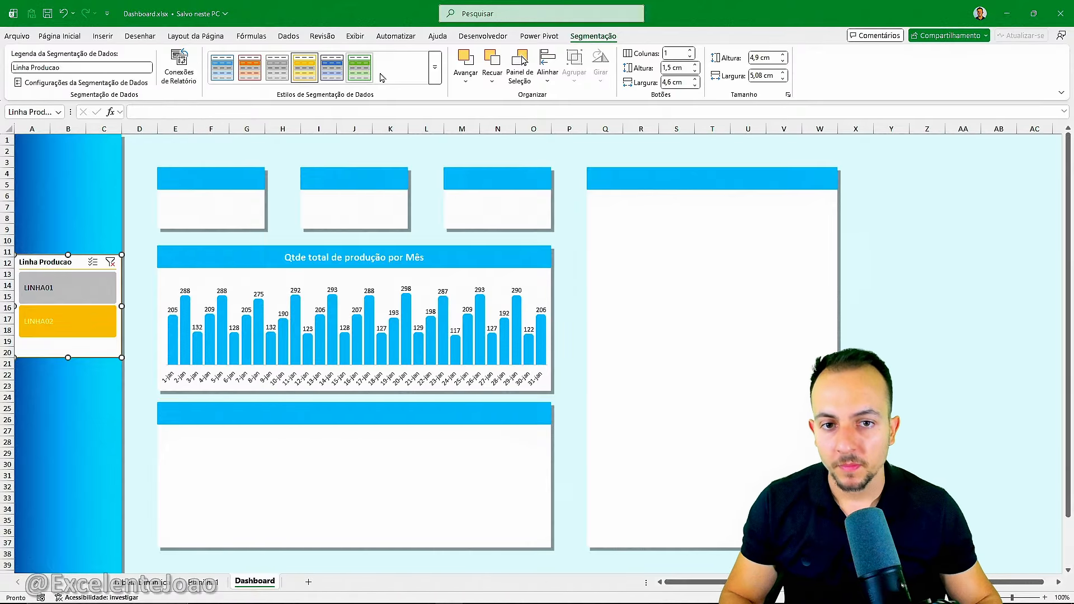
Start a new custom slicer style and name it Filtro Bonitao.
left_click(435, 72)
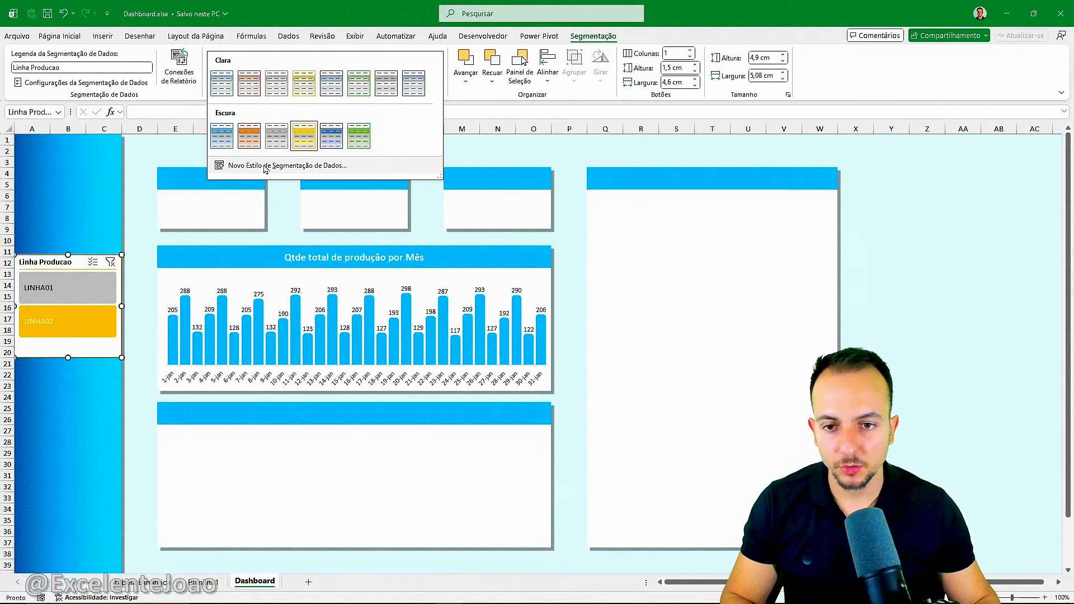
left_click(293, 295)
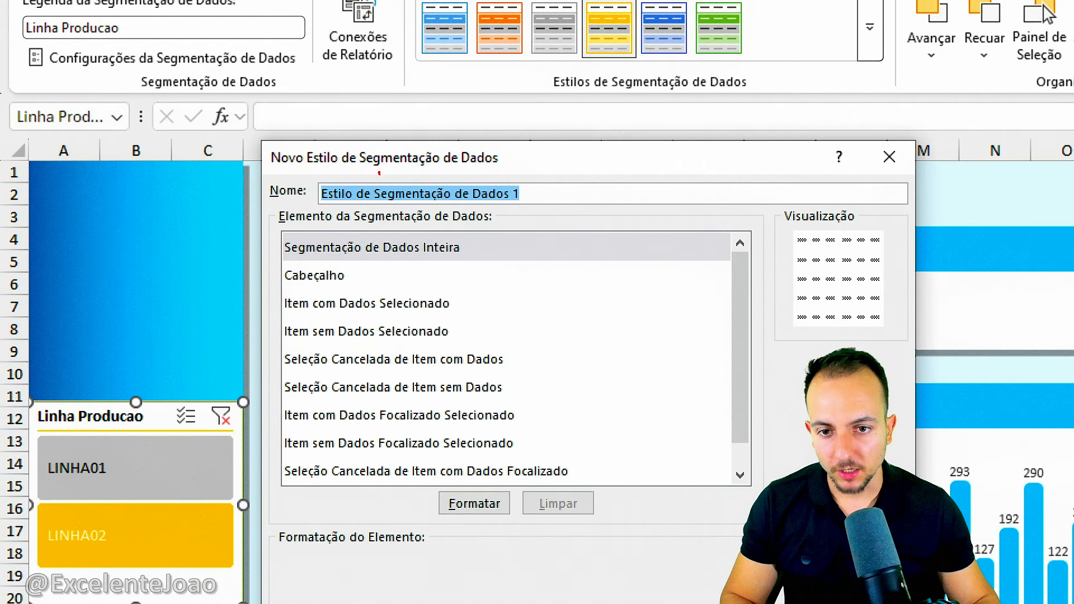
left_click_drag(379, 173, 359, 159)
key("Escape")
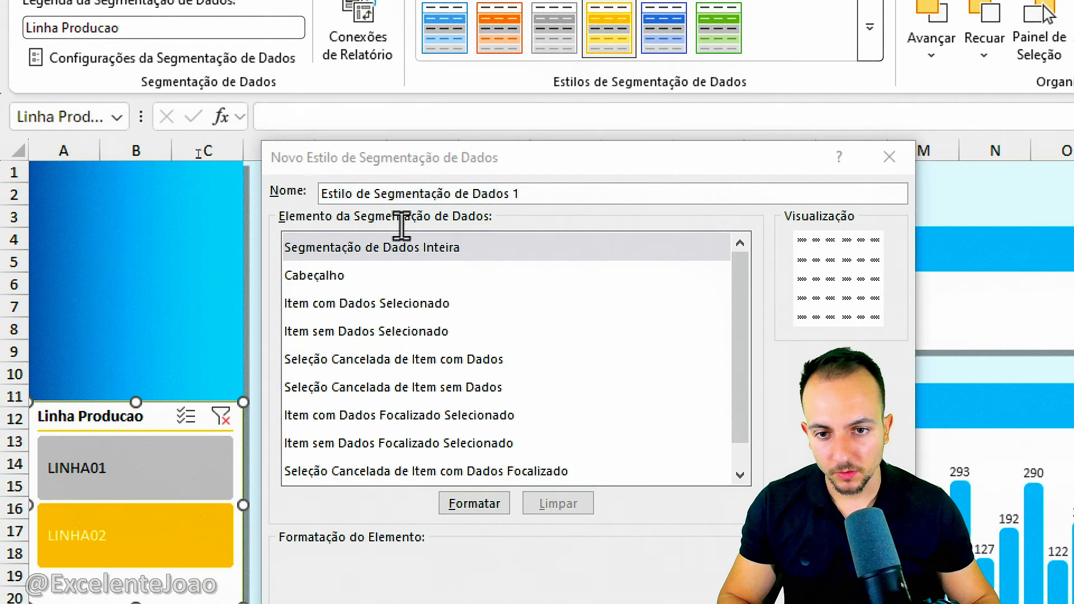
triple_click(417, 192)
type("Filtro Bonitao")
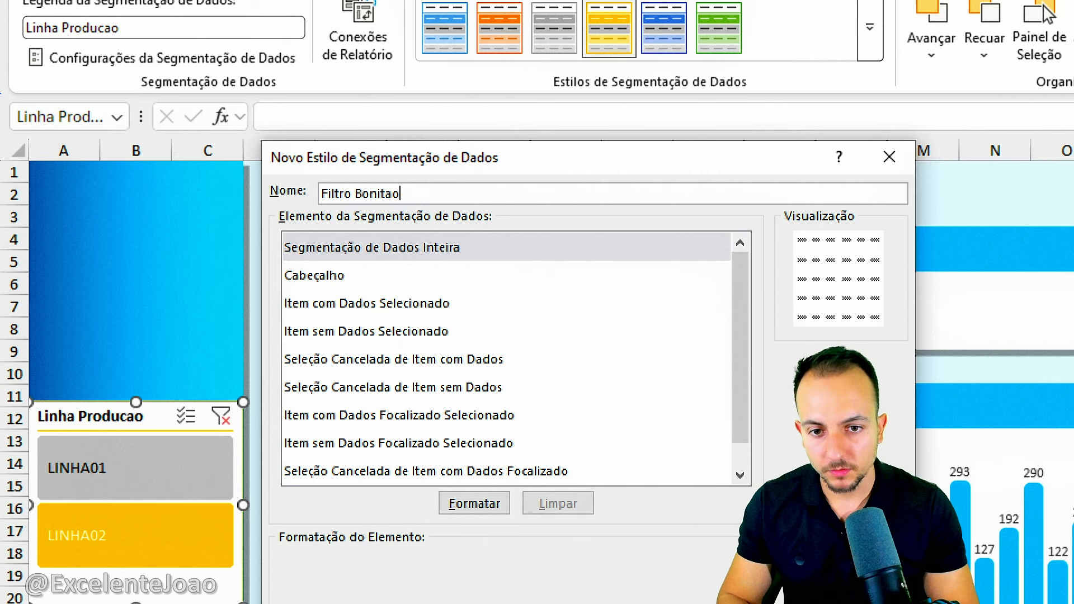
Format the style's Segmentação de Dados Inteira element with a white font and standard light blue fill, and save the style.
left_click(371, 253)
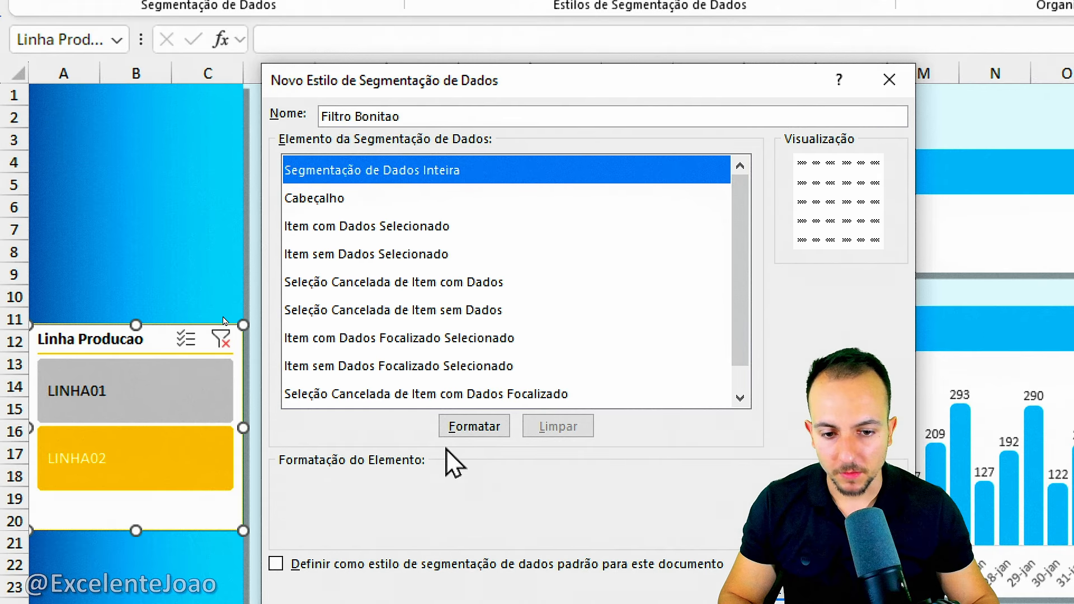
left_click(465, 432)
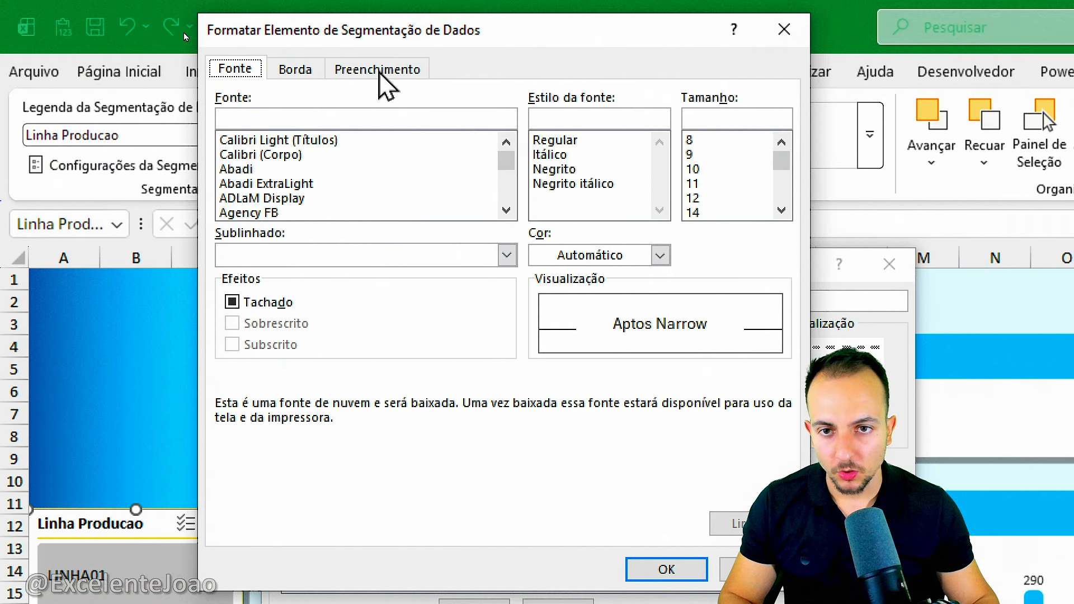
left_click_drag(338, 42, 448, 152)
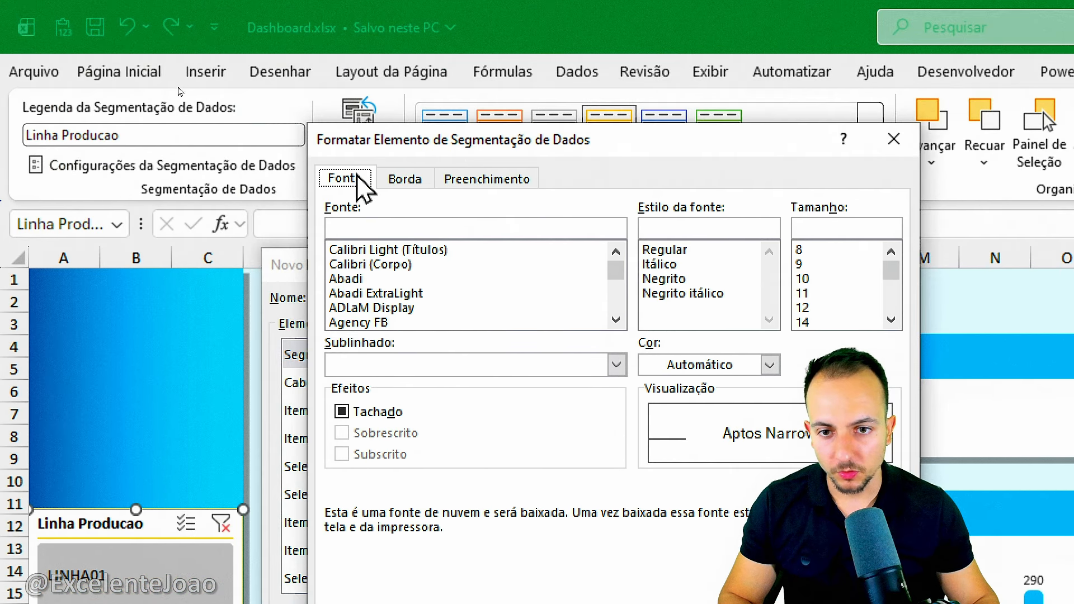
left_click(686, 365)
left_click(656, 460)
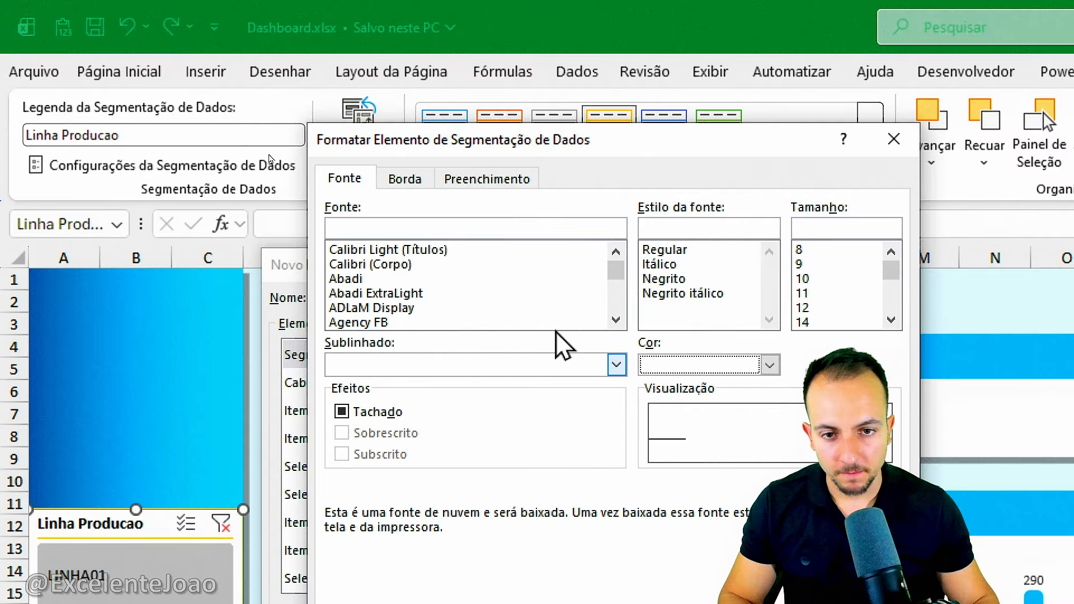
left_click(488, 180)
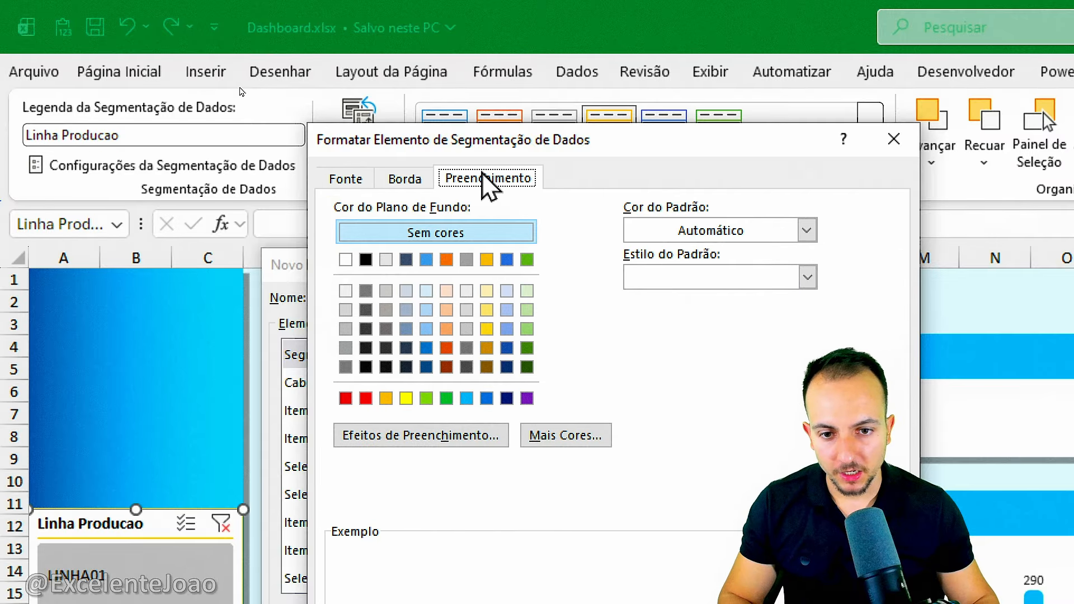
left_click(466, 398)
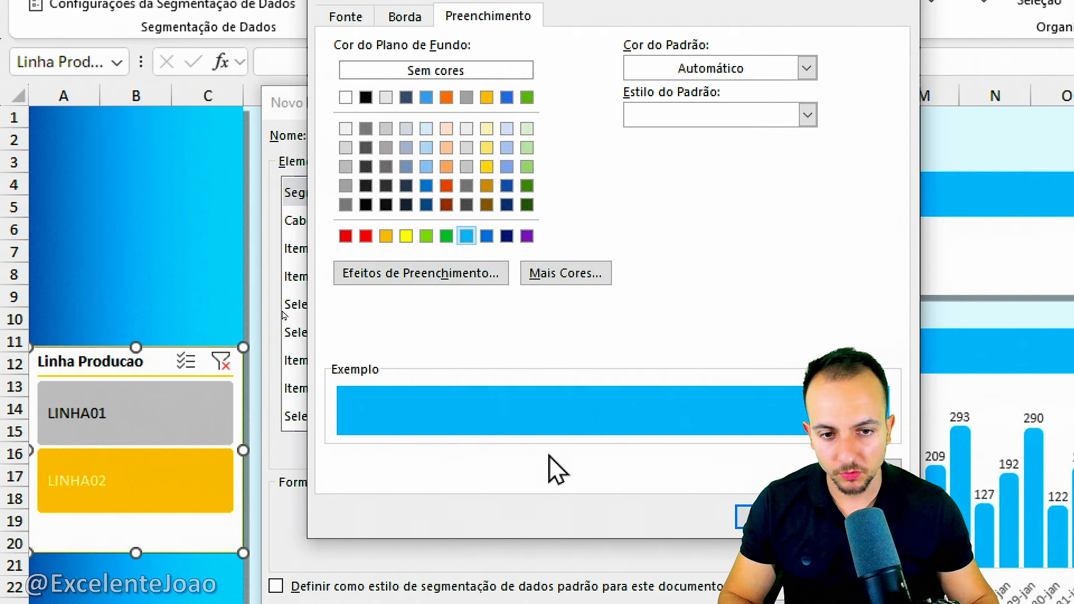
left_click(740, 513)
left_click(772, 461)
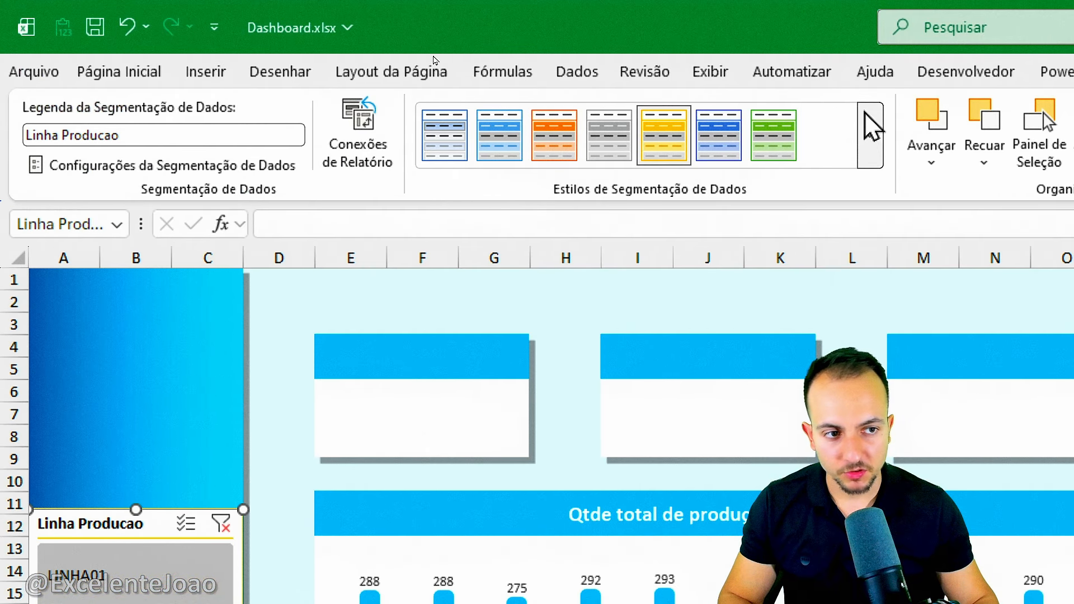
Apply the custom Filtro Bonitao style to the Linha Producao slicer.
left_click(868, 135)
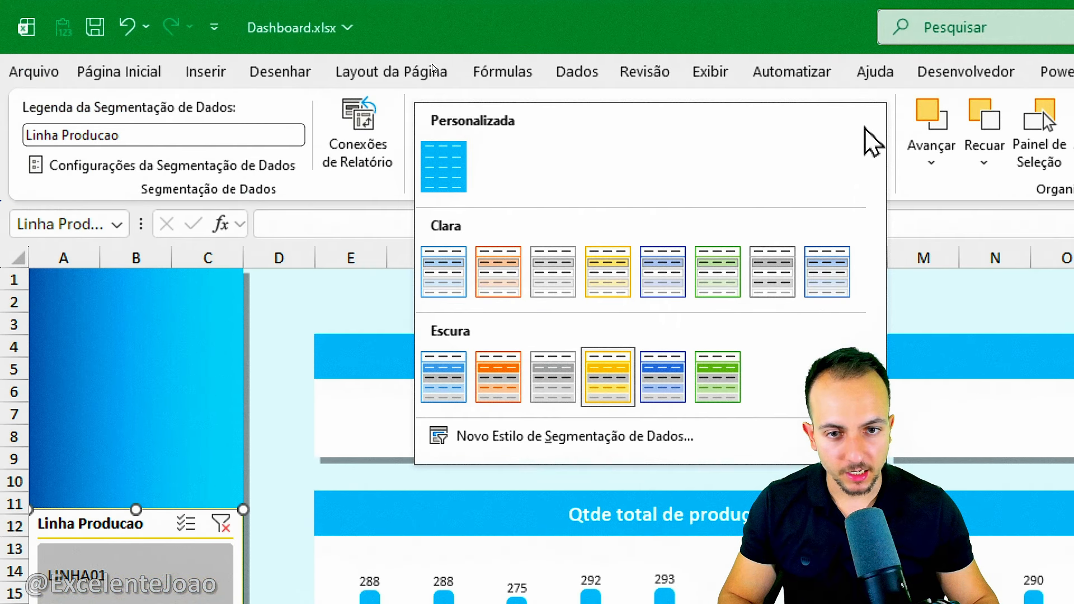
left_click(459, 178)
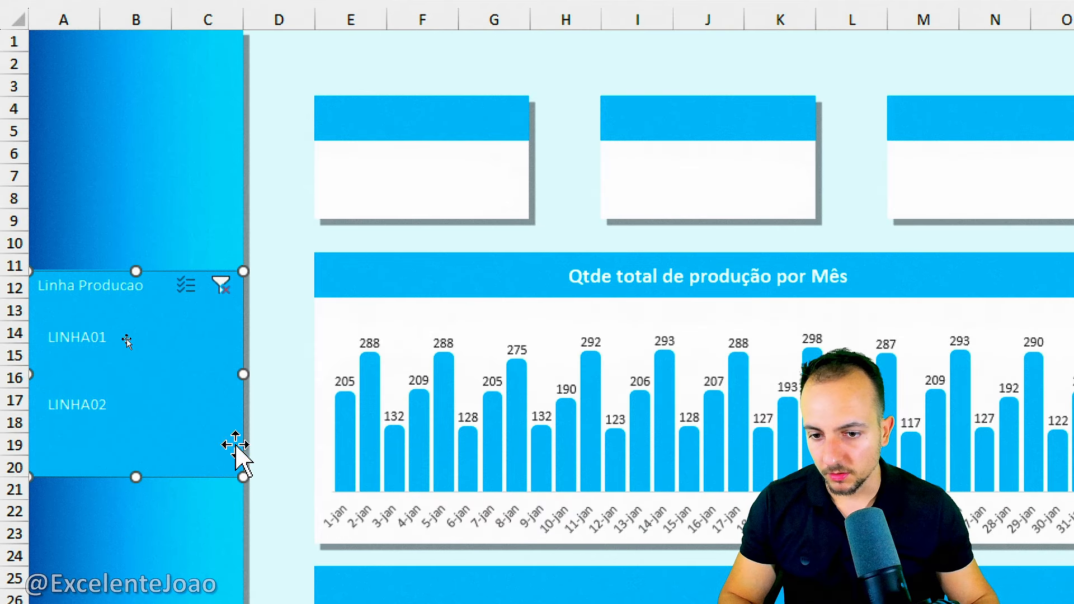
left_click(282, 422)
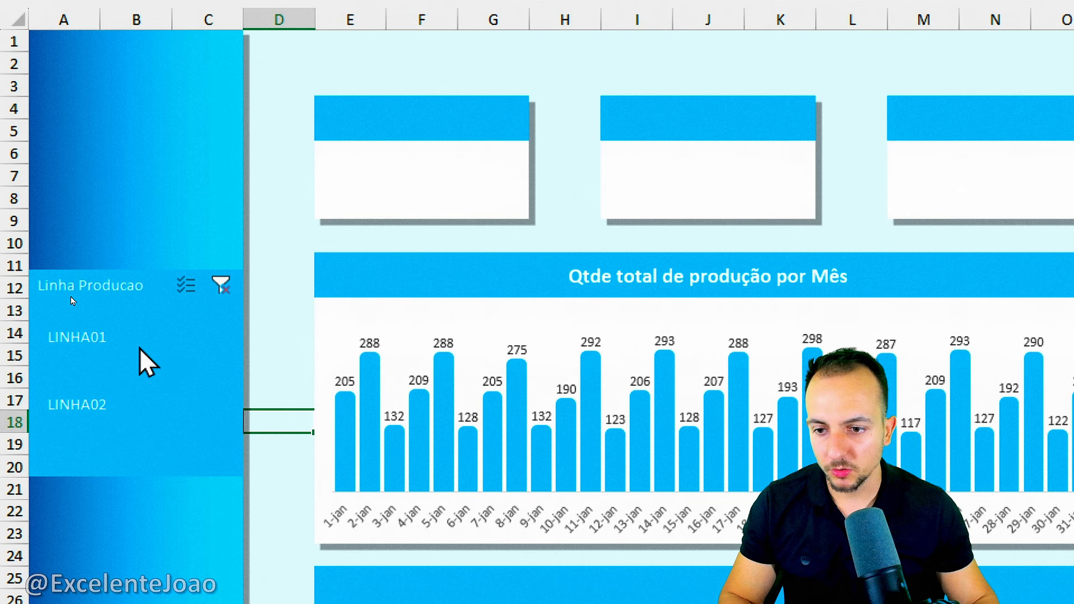
Modify the slicer's Filtro Bonitao style by giving its Cabeçalho element a dark blue font.
left_click(134, 291)
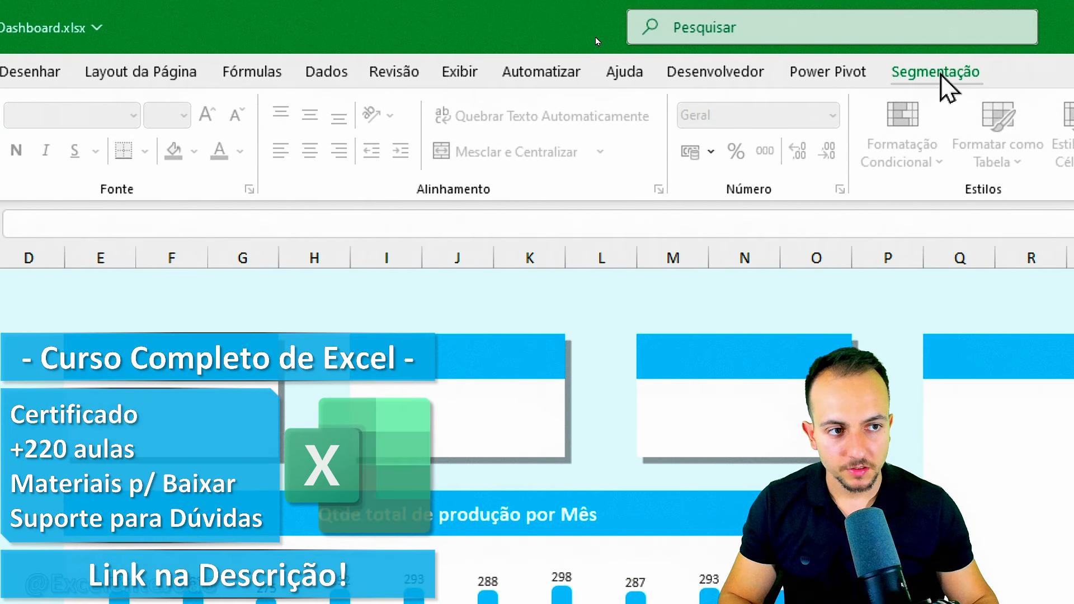
left_click(936, 72)
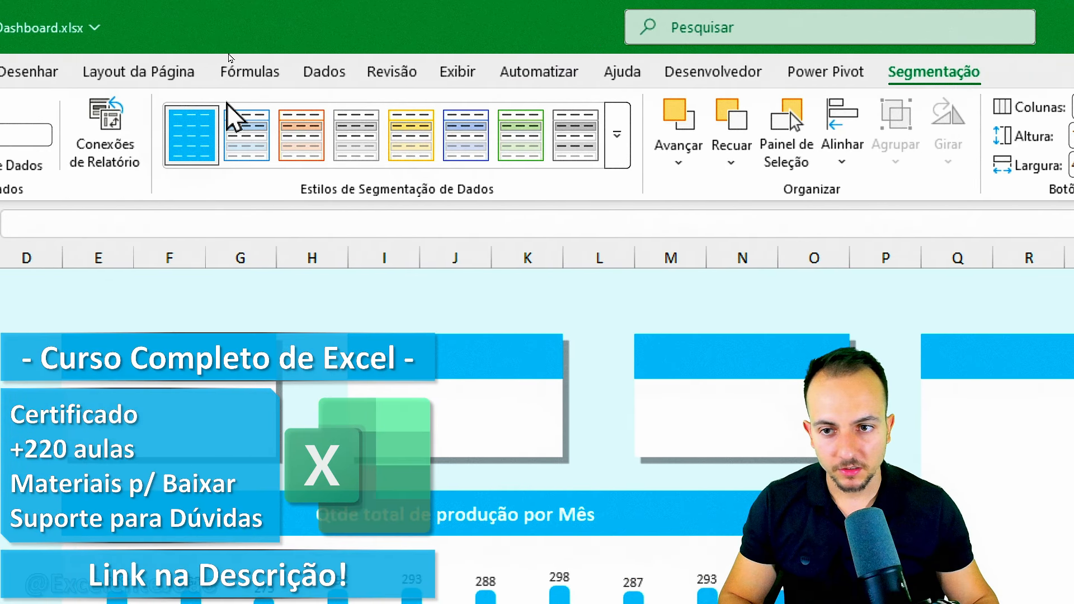
right_click(202, 147)
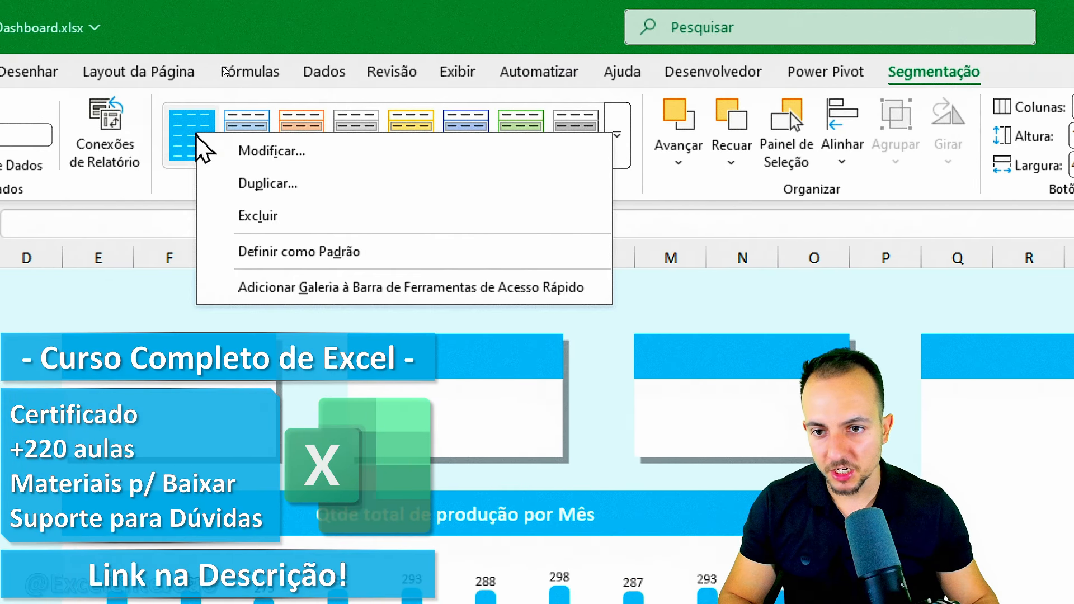
left_click(241, 151)
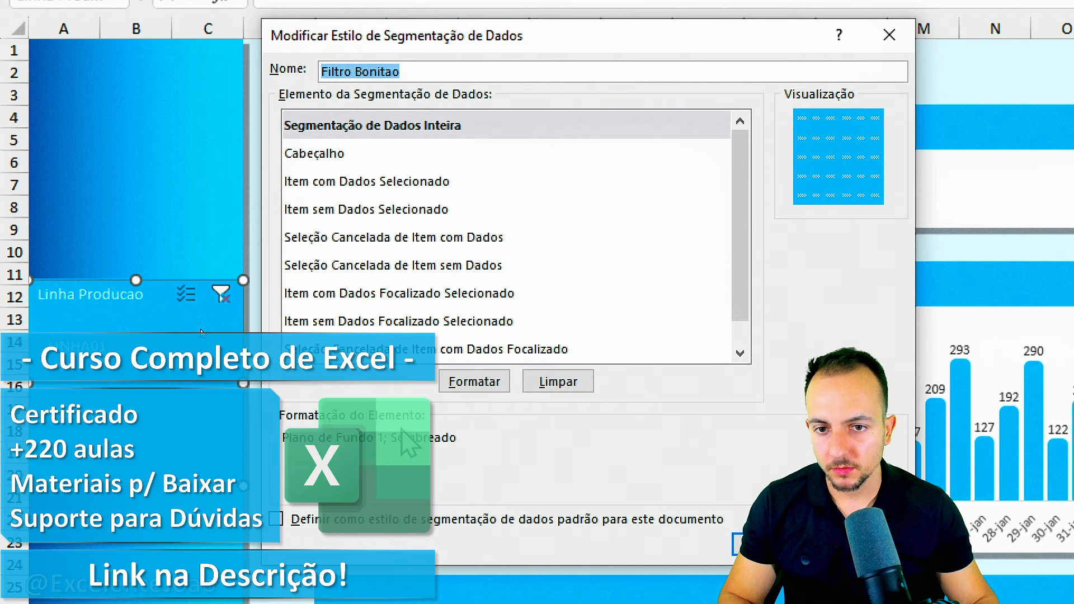
left_click(330, 160)
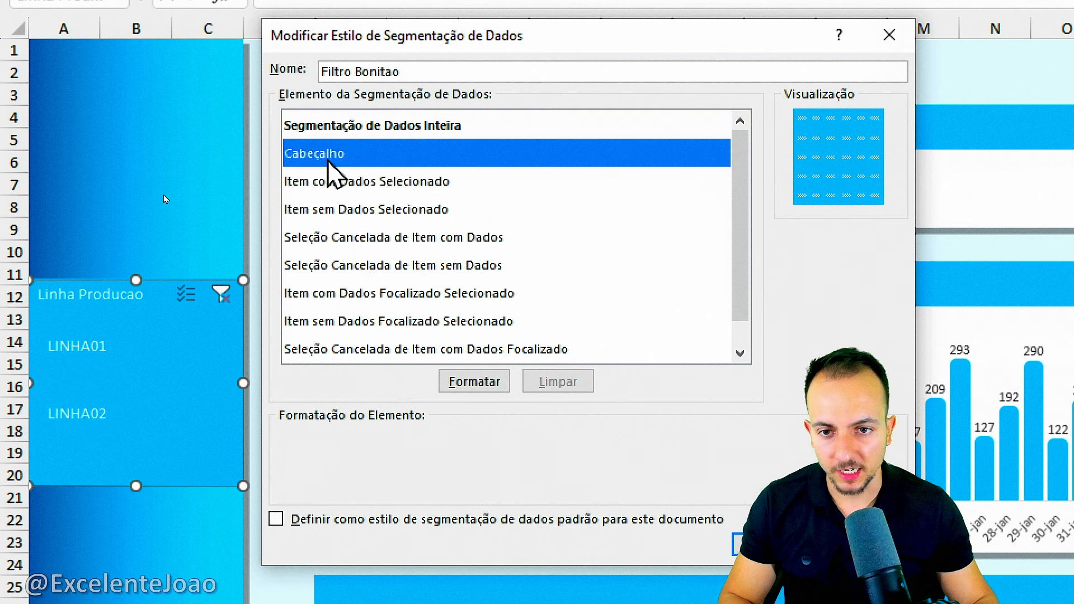
left_click(469, 385)
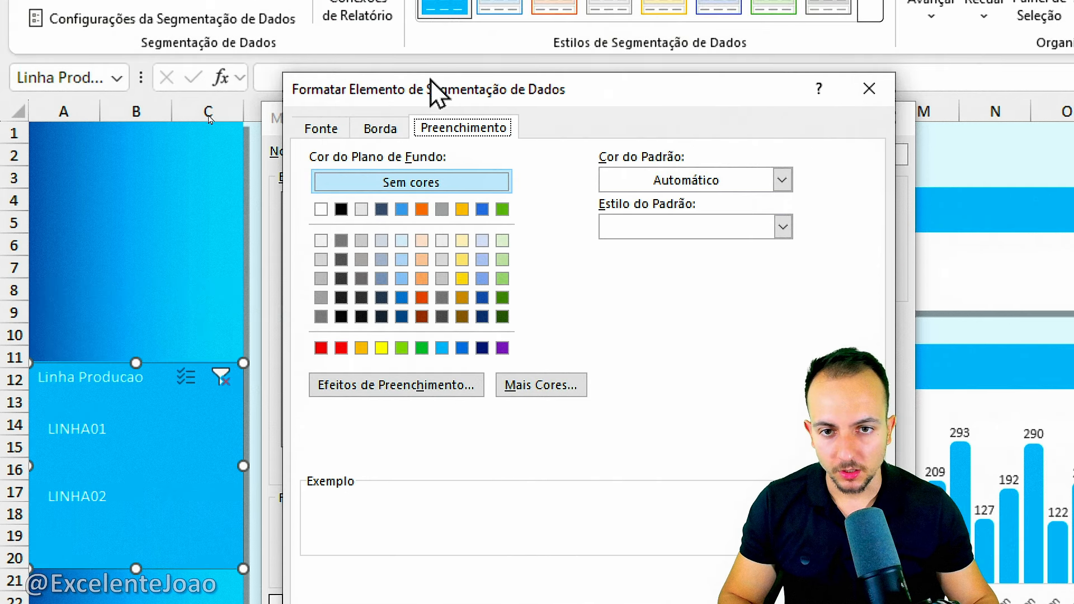
left_click(336, 134)
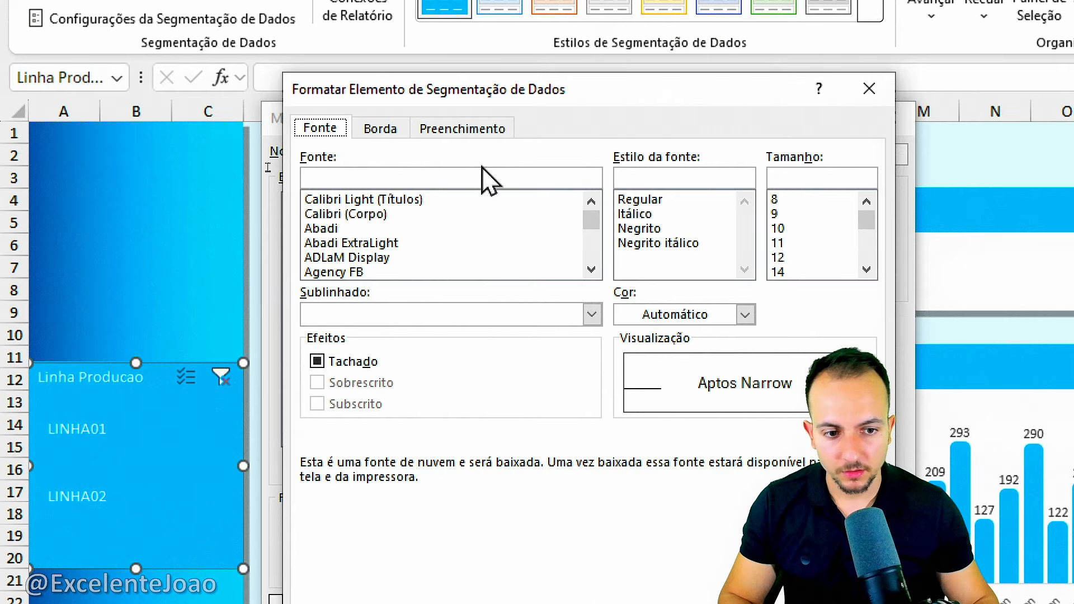
left_click(663, 316)
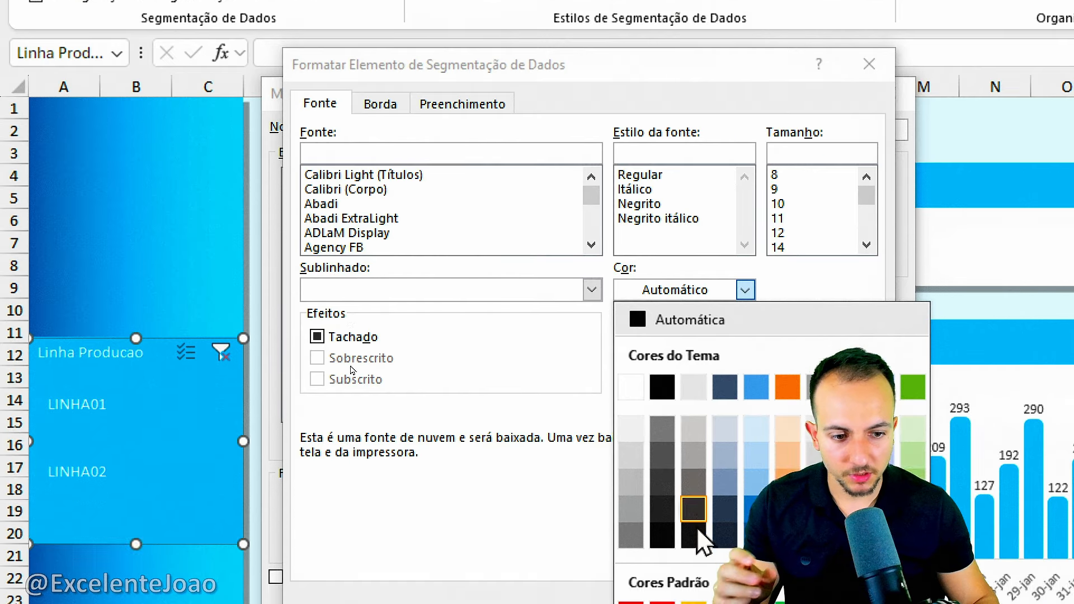
left_click(878, 509)
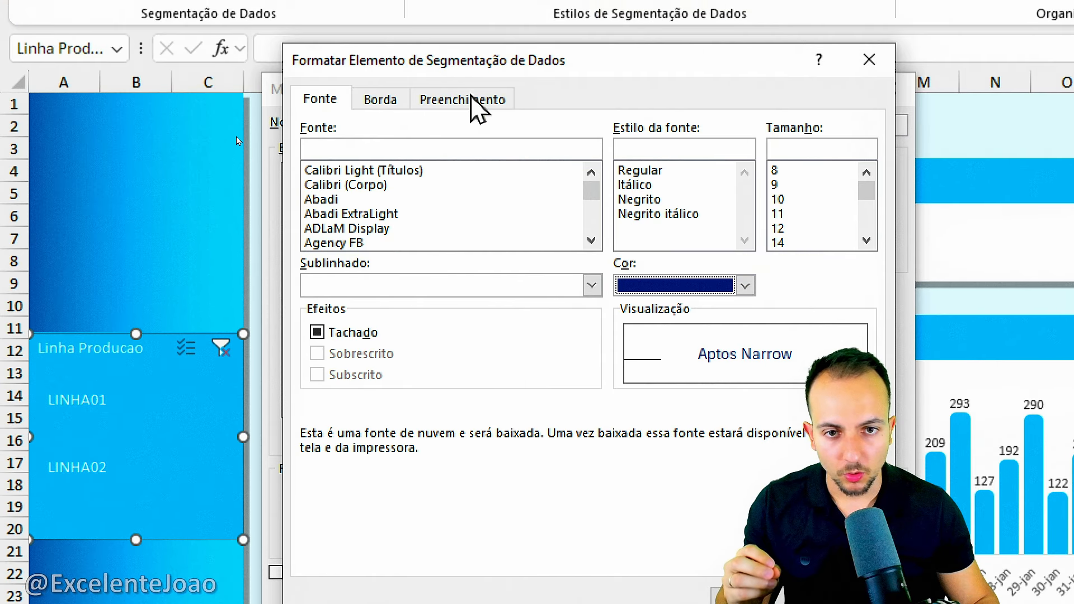
Set a white fill for the Cabeçalho element and save the slicer style.
left_click(475, 3)
left_click(327, 184)
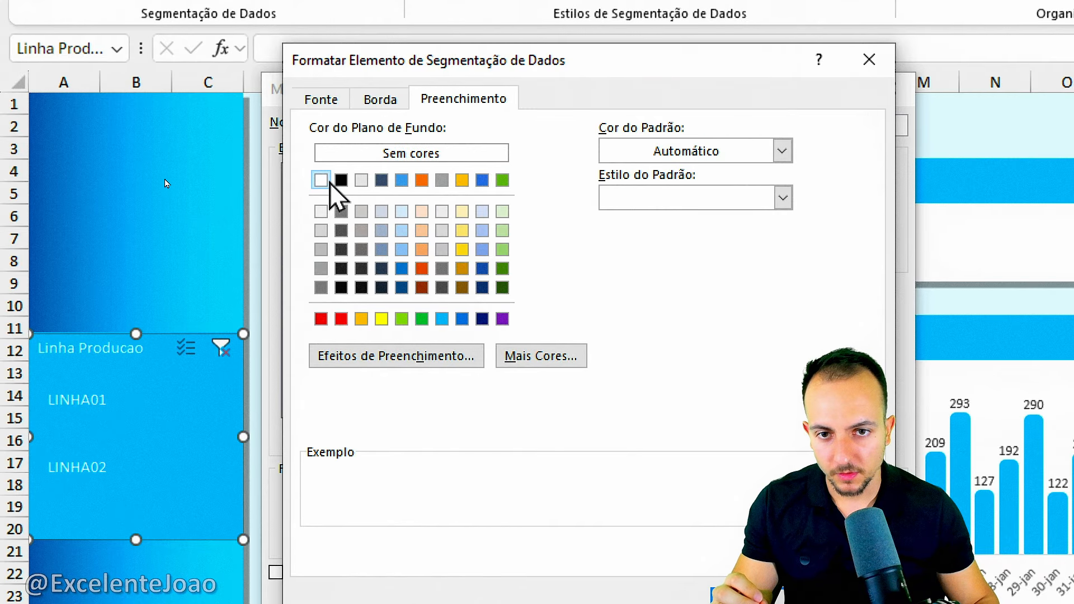
left_click(381, 101)
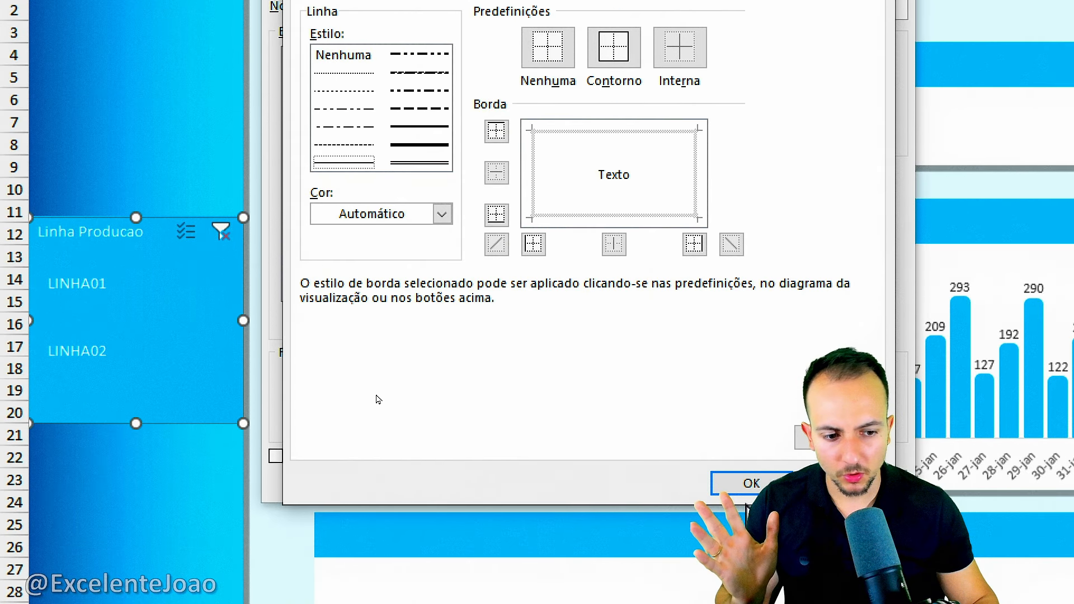
left_click(750, 597)
left_click(762, 603)
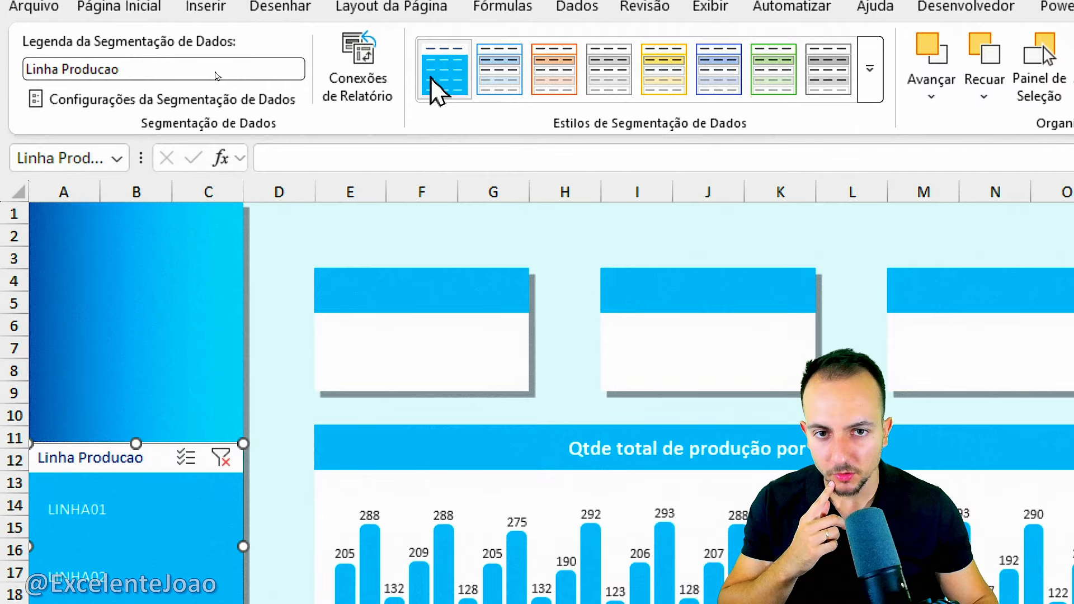
Modify Filtro Bonitao again, setting the Item com Dados Selecionado element's font to dark blue, size 14.
right_click(436, 78)
left_click(493, 98)
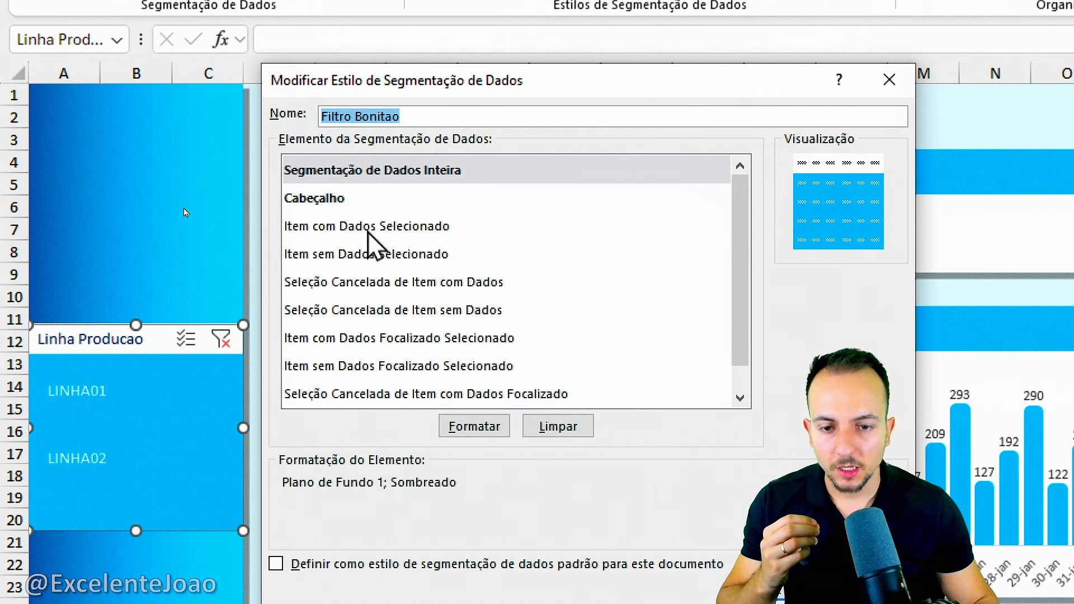
left_click(368, 227)
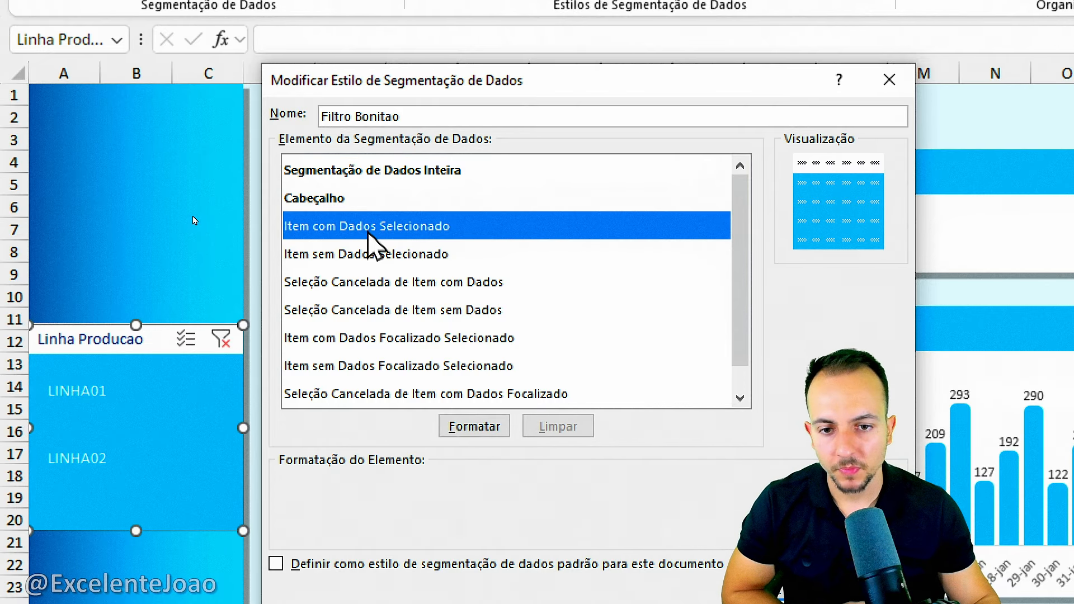
left_click(475, 426)
left_click(320, 90)
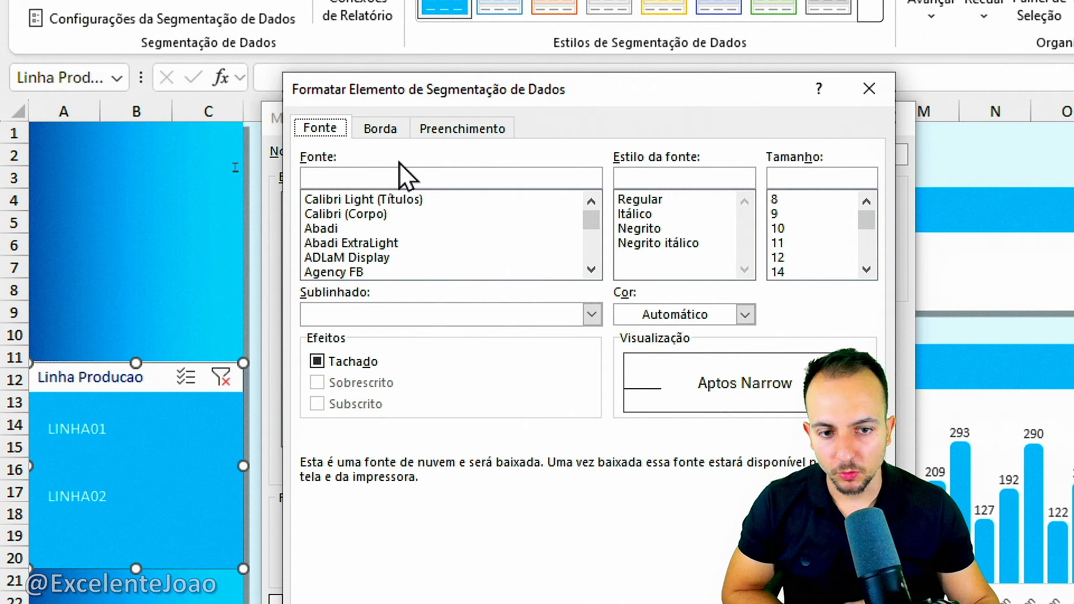
left_click(699, 310)
left_click(870, 538)
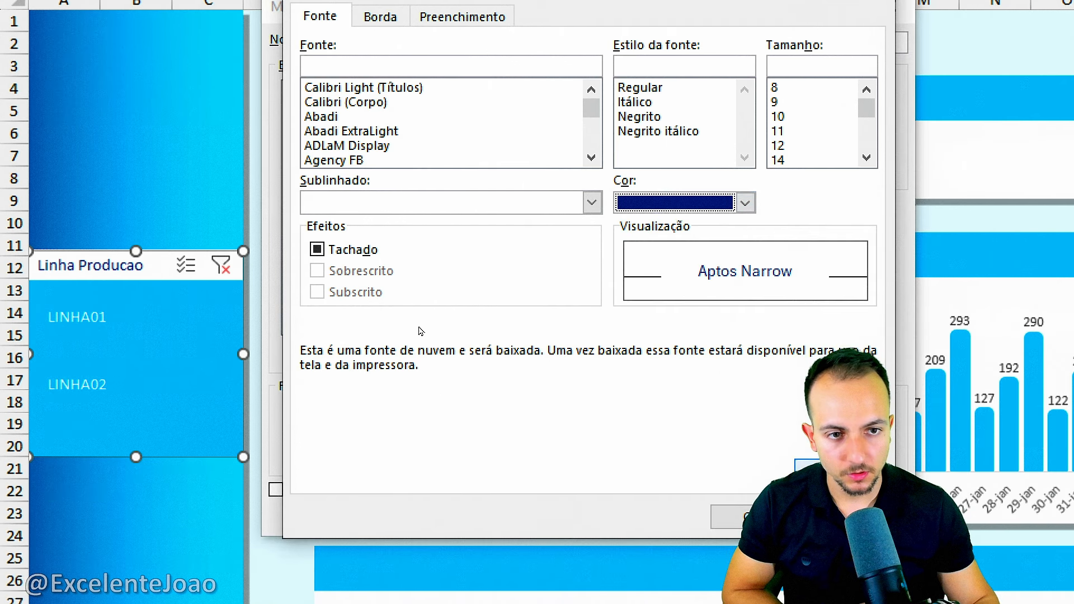
left_click(782, 207)
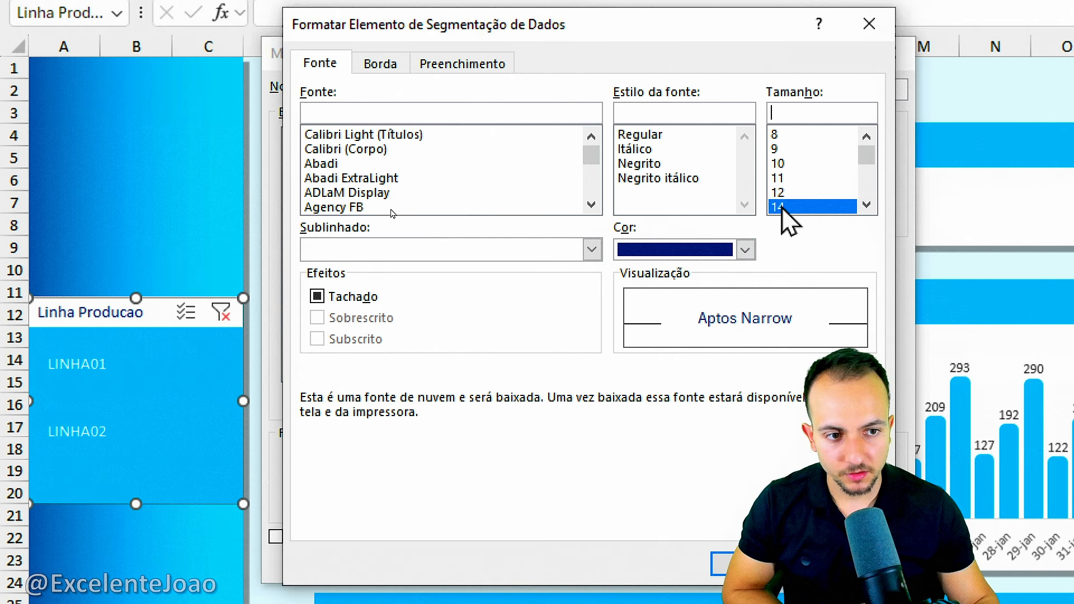
left_click(779, 192)
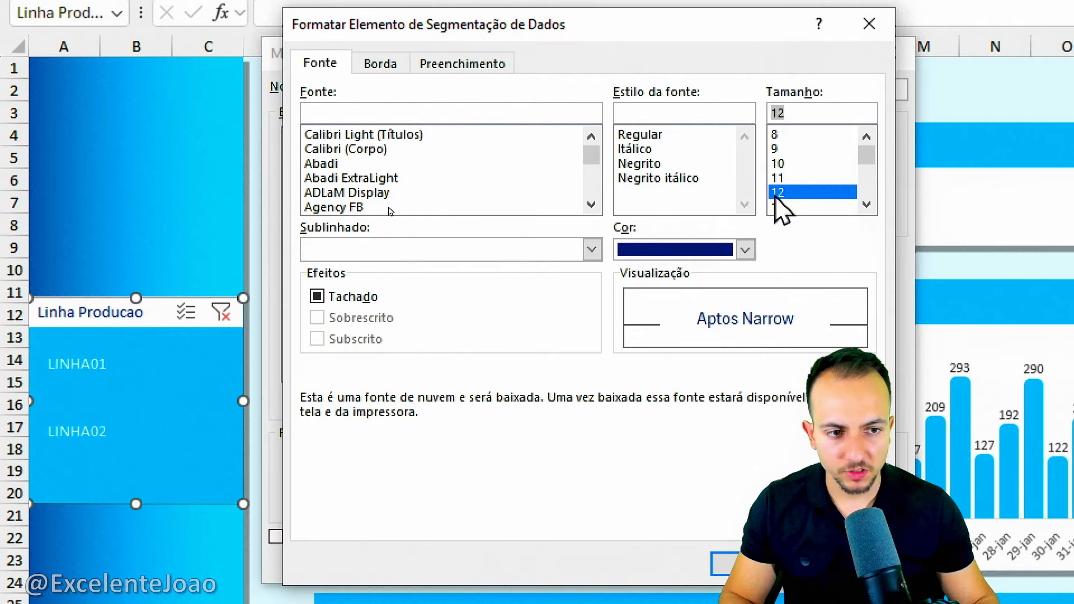
left_click(779, 207)
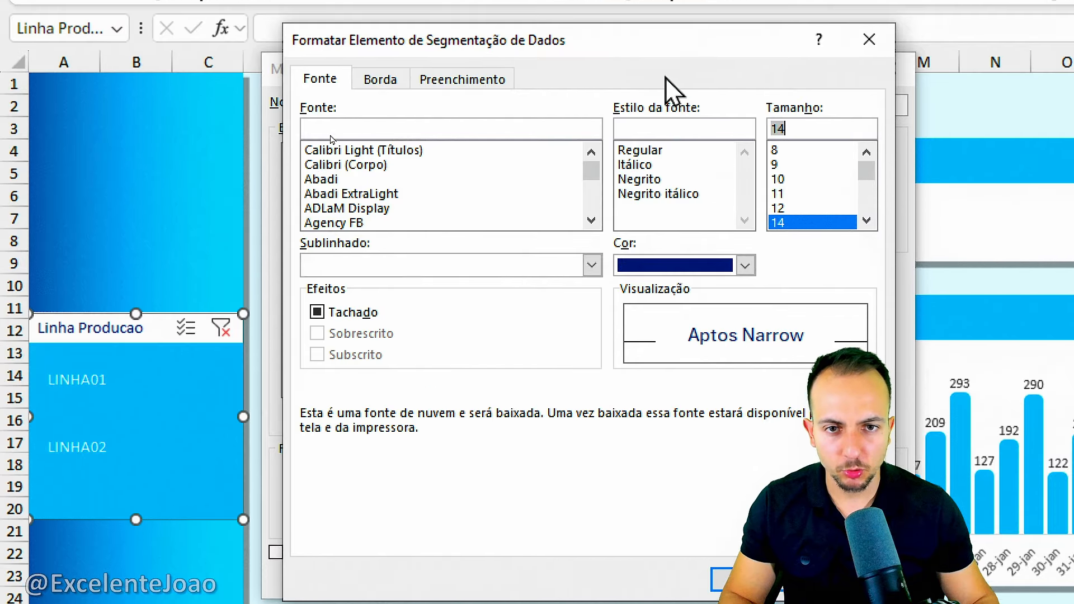
Fill the Item com Dados Selecionado element with white and save the slicer style.
left_click(492, 101)
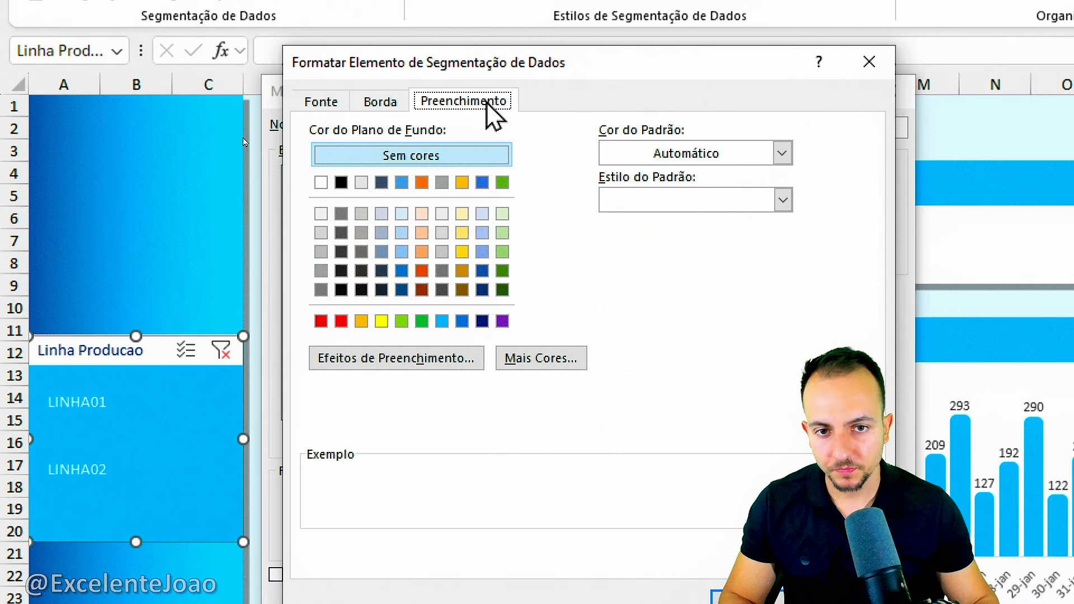
left_click(389, 103)
left_click(447, 103)
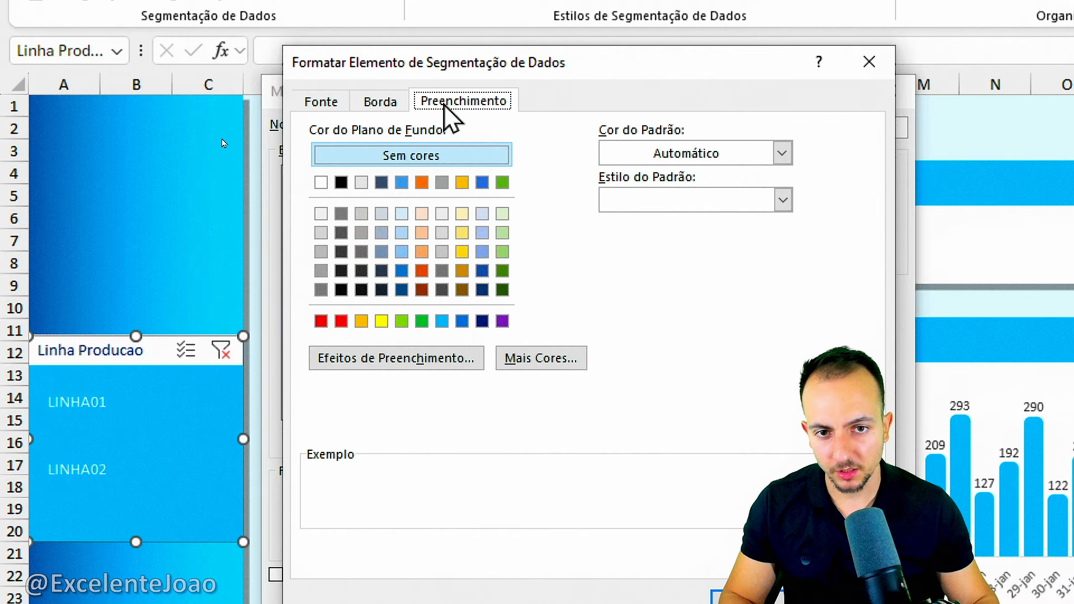
left_click(321, 184)
left_click(747, 600)
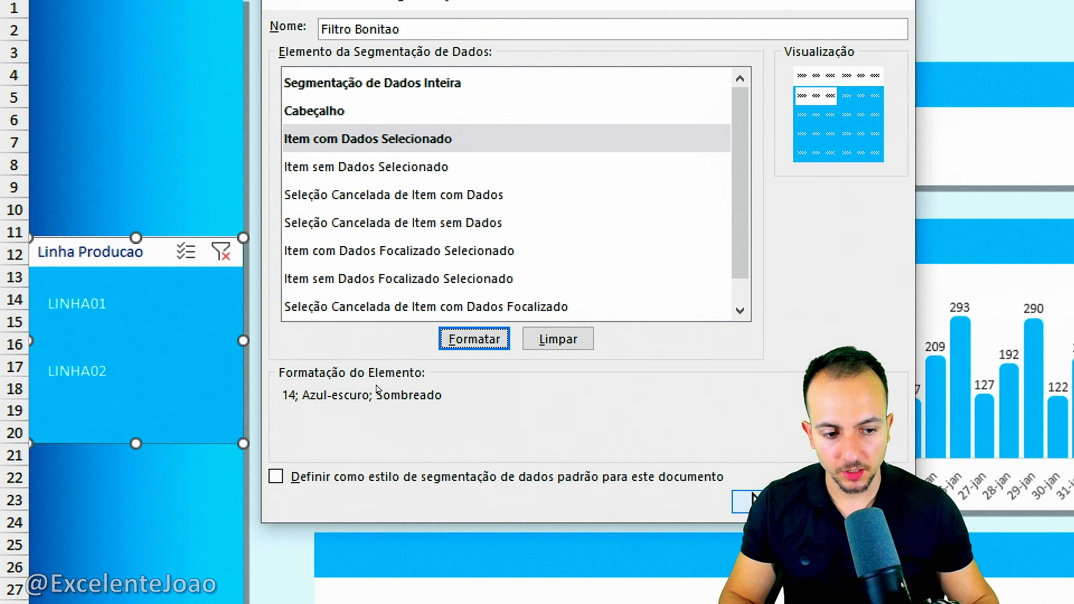
left_click(749, 501)
Filter the production chart by LINHA01, LINHA02 and LINHA01 again to test the slicer's selected-item formatting.
left_click(137, 324)
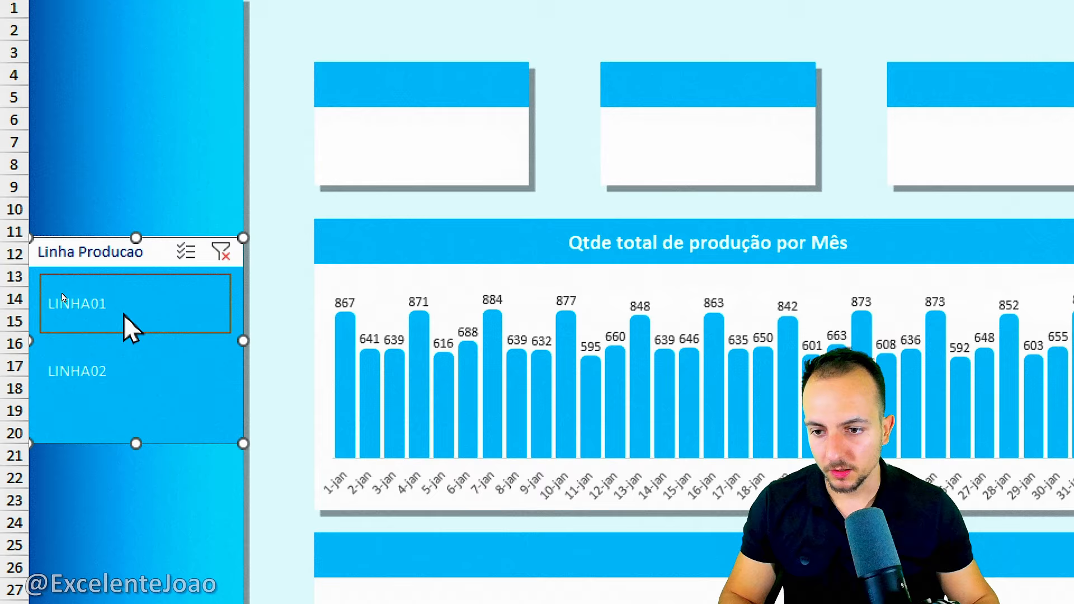
left_click(107, 371)
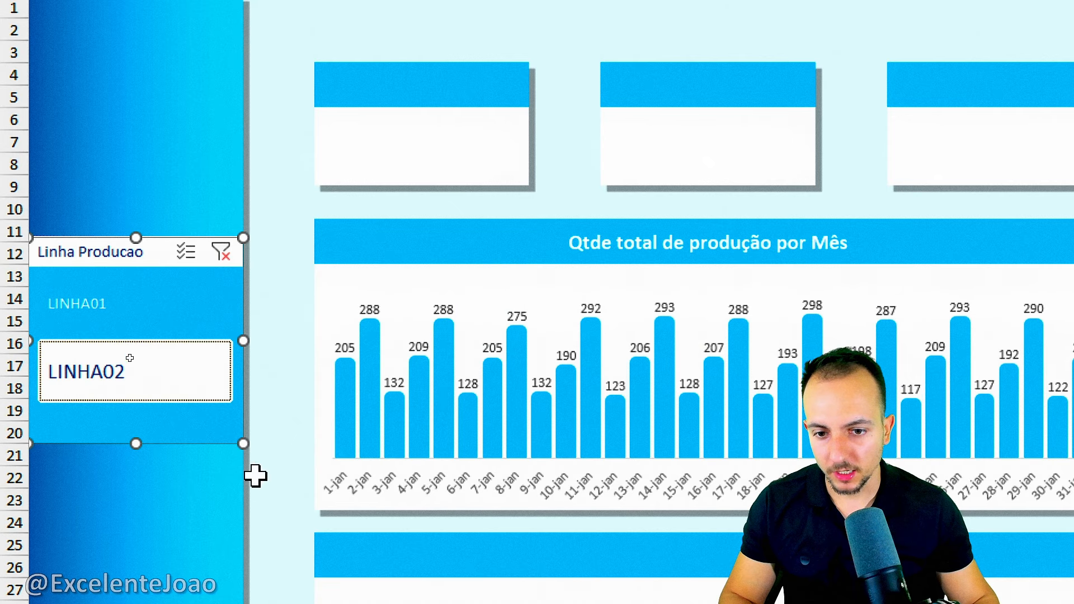
left_click(118, 319)
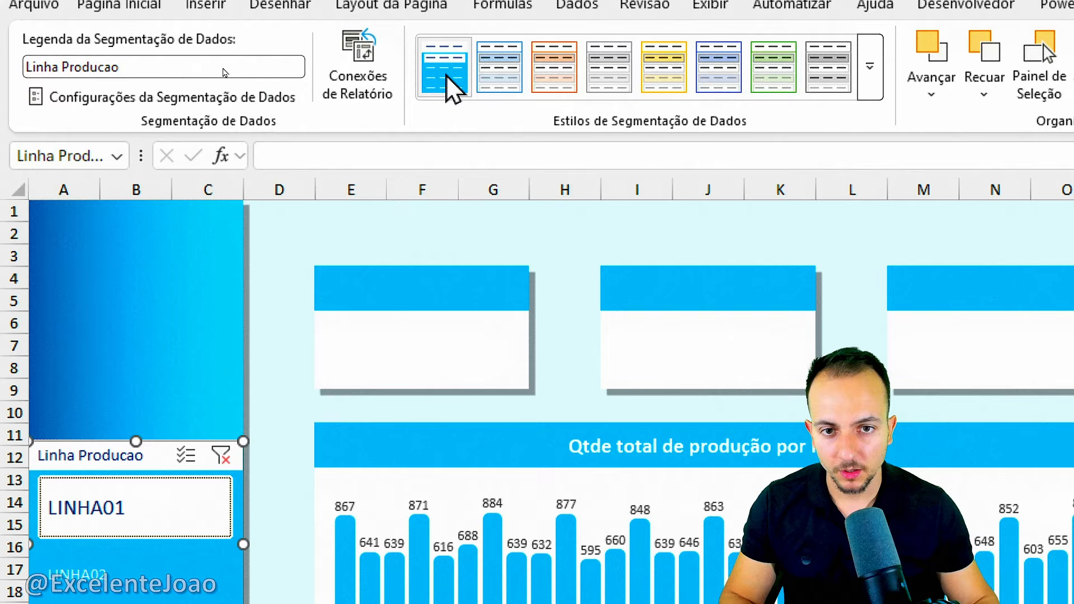
Modify Filtro Bonitao so its Item com Dados Focalizado Selecionado element has a standard dark blue fill.
right_click(446, 86)
left_click(492, 94)
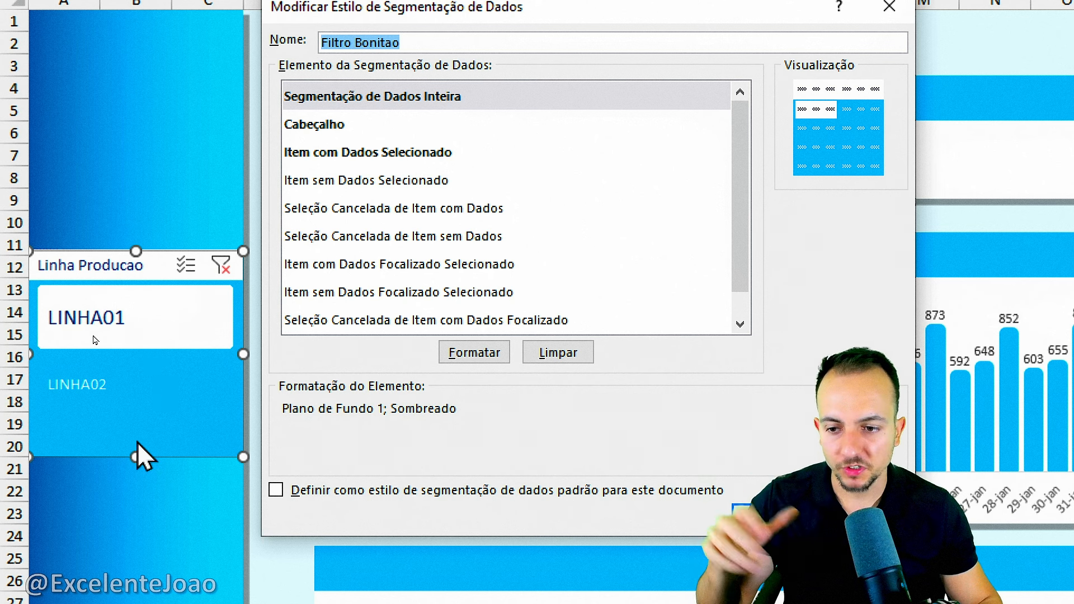
scroll(384, 233, "down", 1)
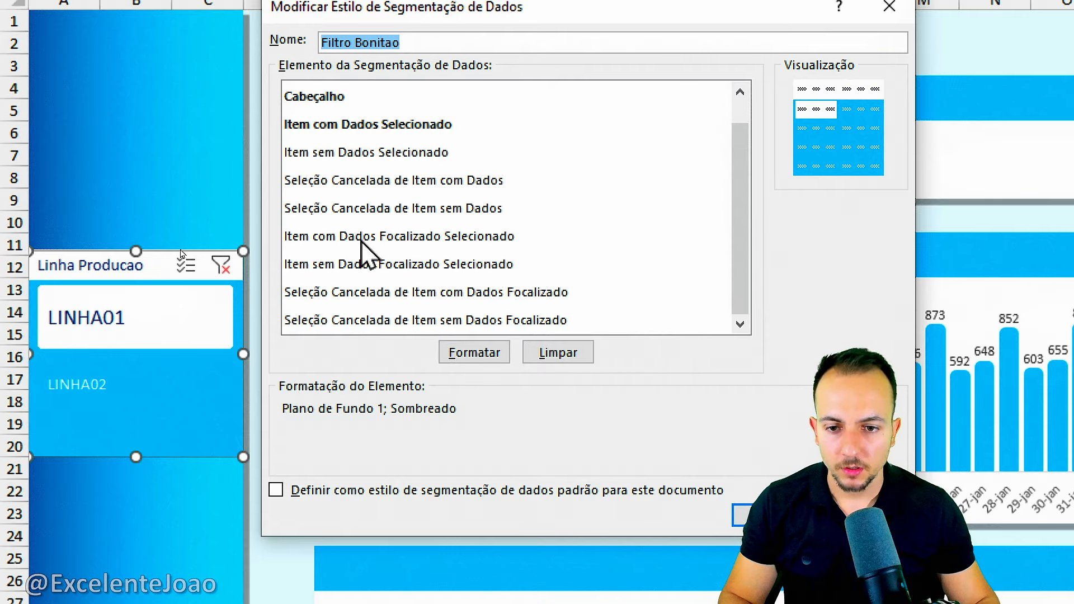
left_click(361, 242)
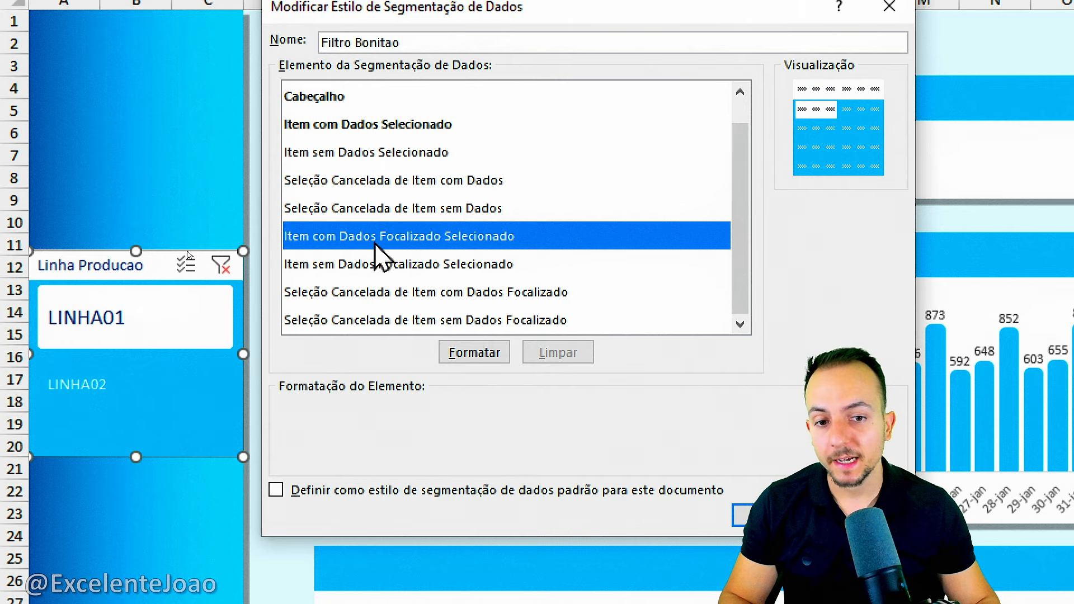
left_click(480, 354)
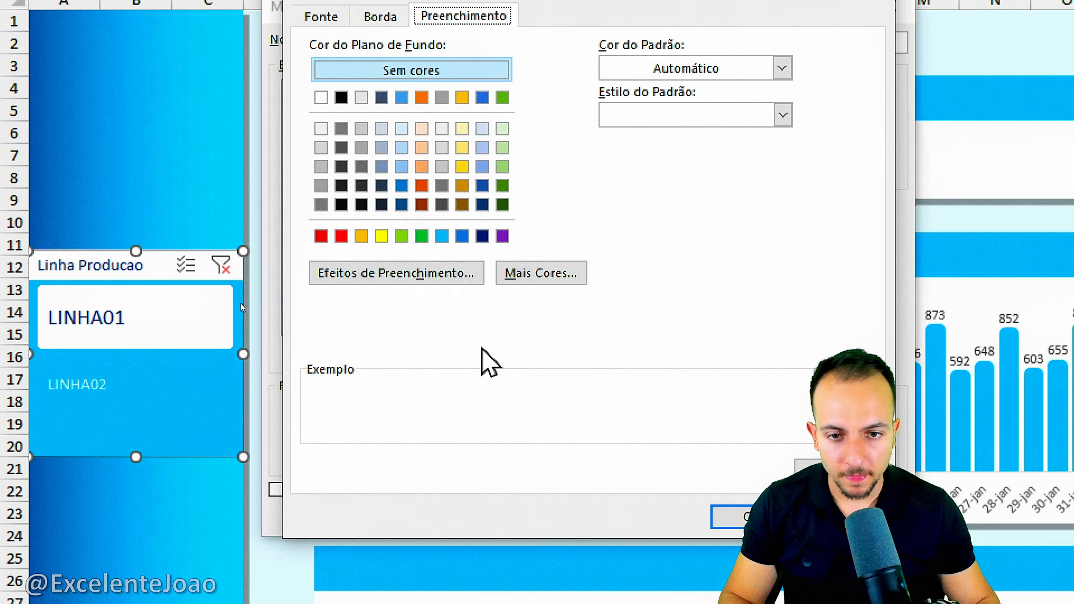
left_click(482, 236)
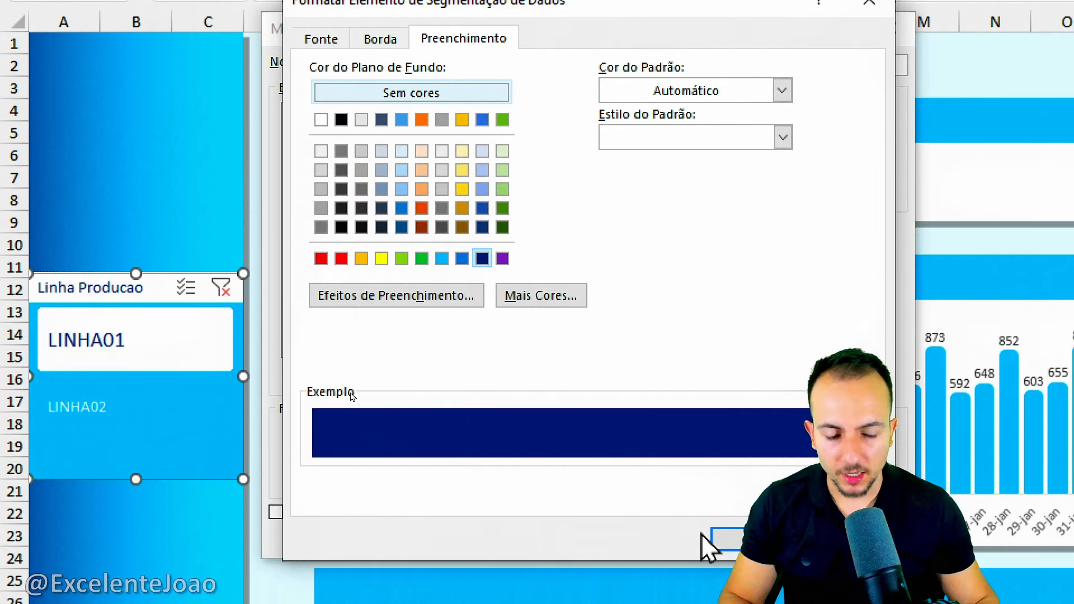
left_click(728, 540)
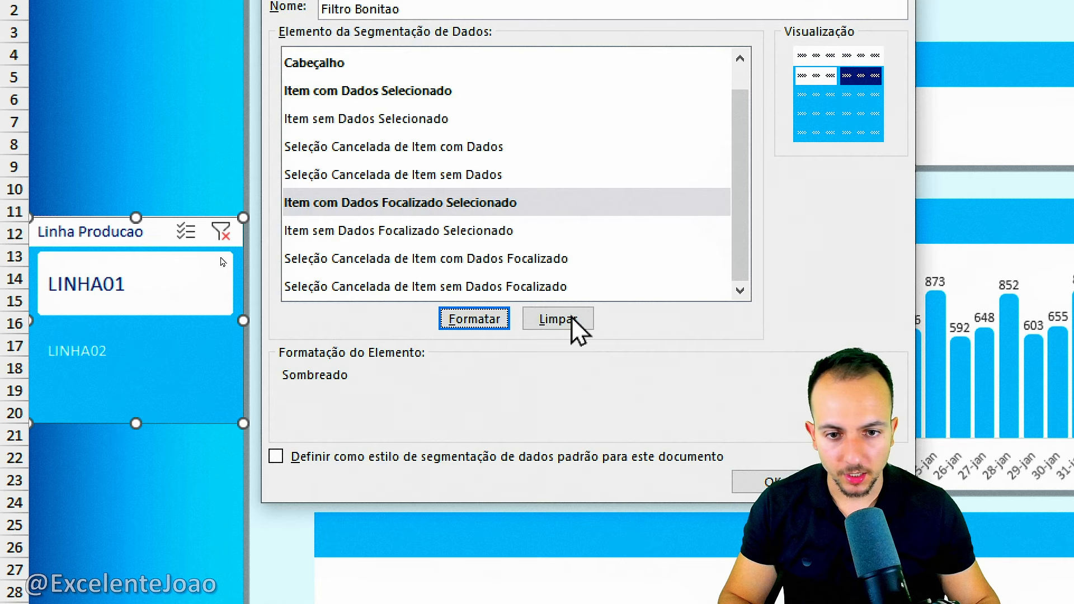
Fill Filtro Bonitao's Seleção Cancelada de Item com Dados Focalizado element with standard dark blue, save the style, and filter by LINHA02.
left_click(407, 267)
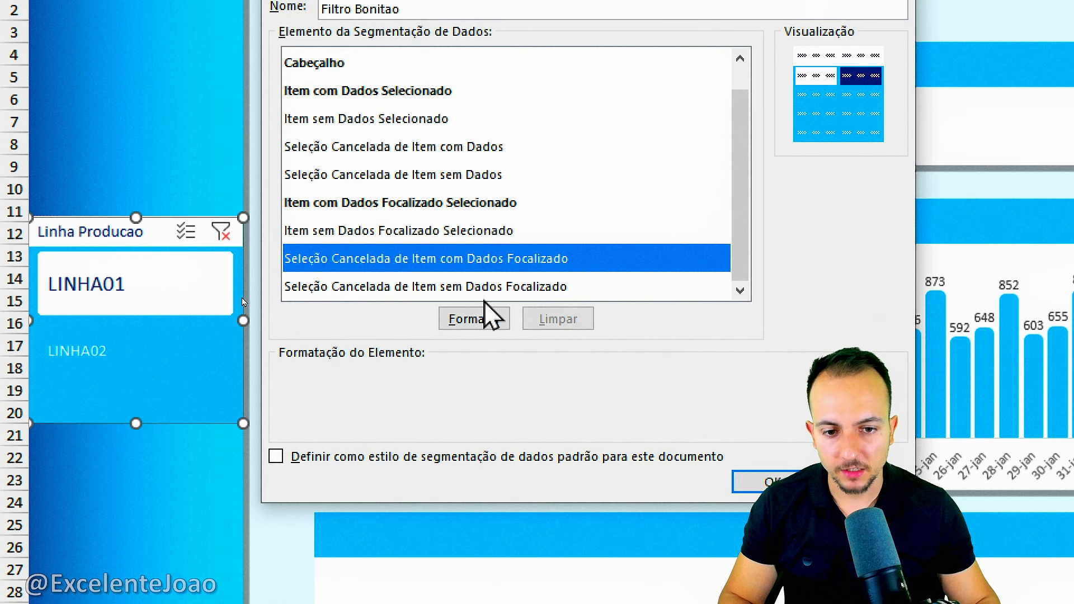
left_click(480, 319)
left_click(482, 203)
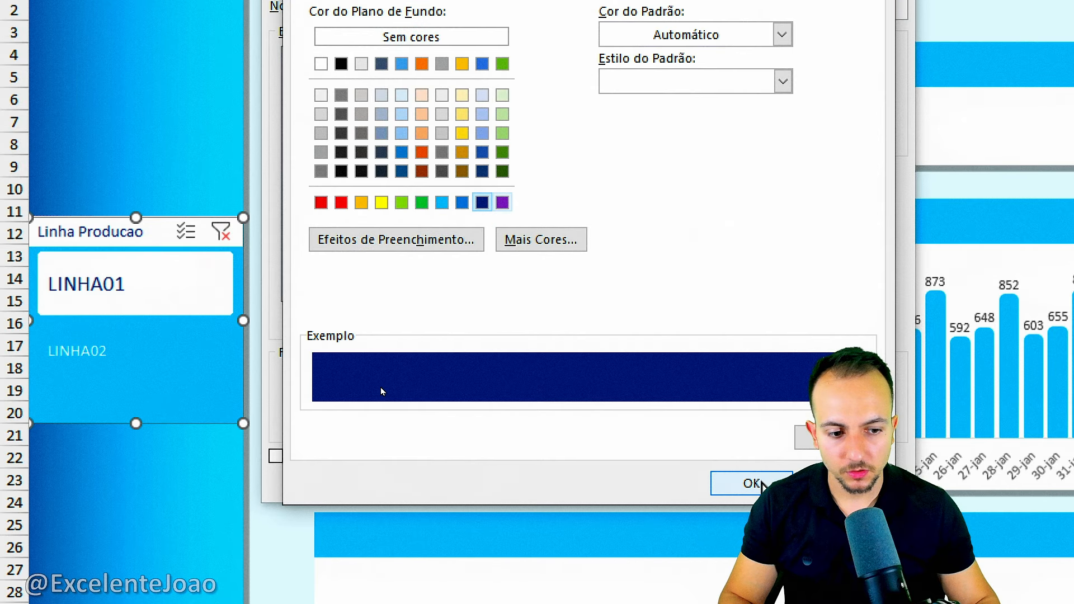
left_click(753, 483)
left_click(753, 483)
left_click(258, 144)
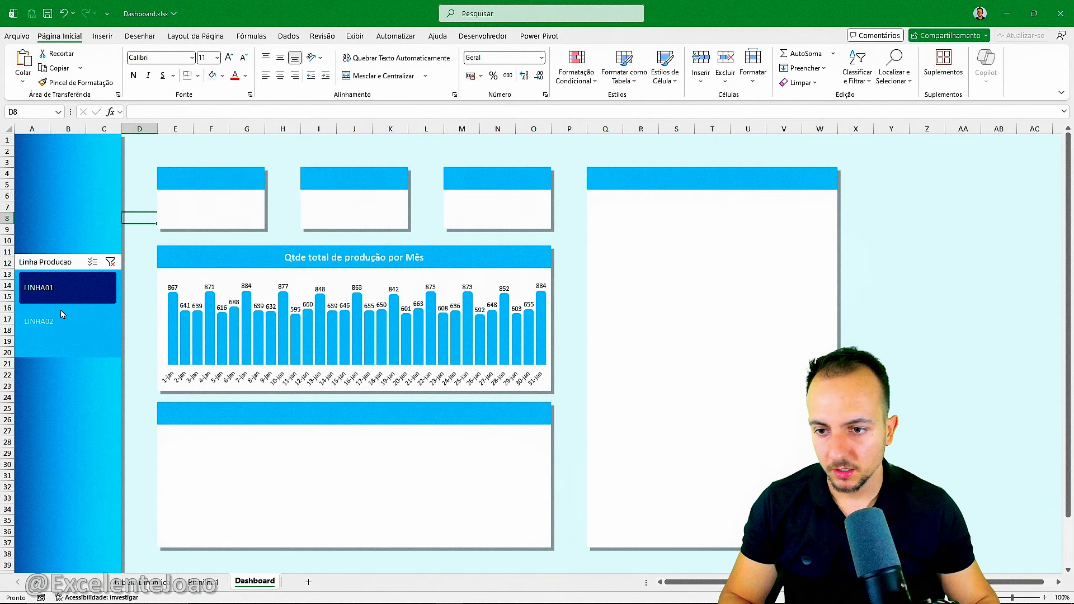
left_click(70, 326)
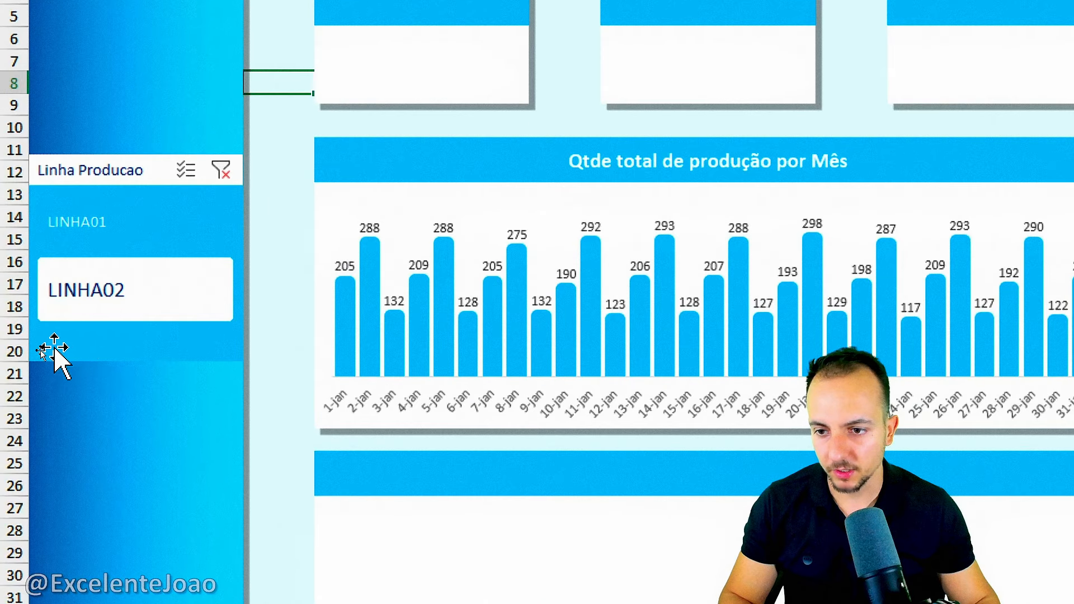
Shorten the Linha Producao slicer and reduce its button height so both lines fit.
left_click(63, 354)
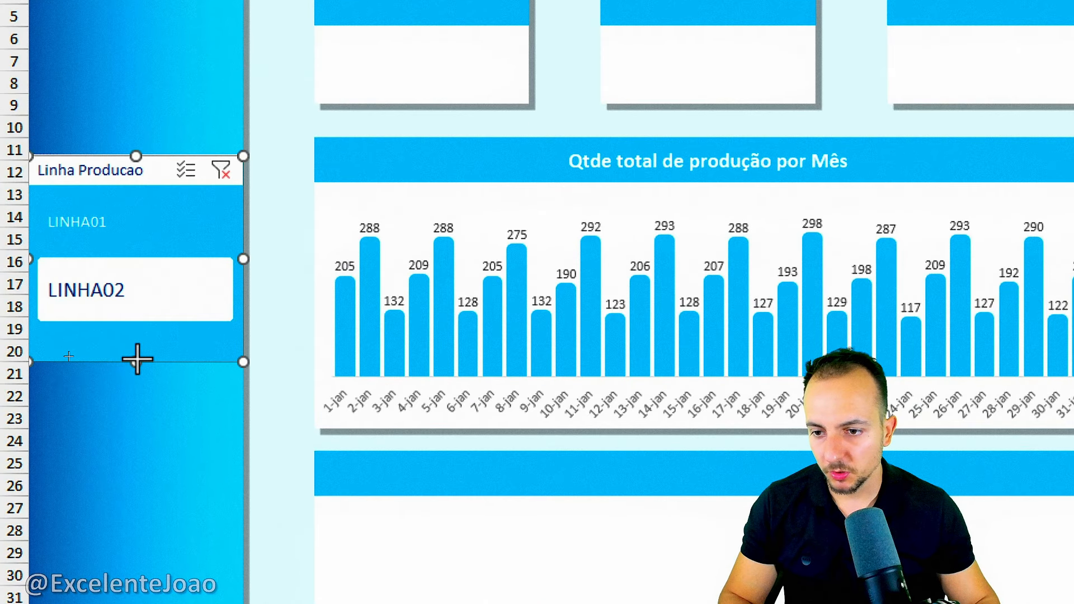
left_click_drag(146, 348, 133, 316)
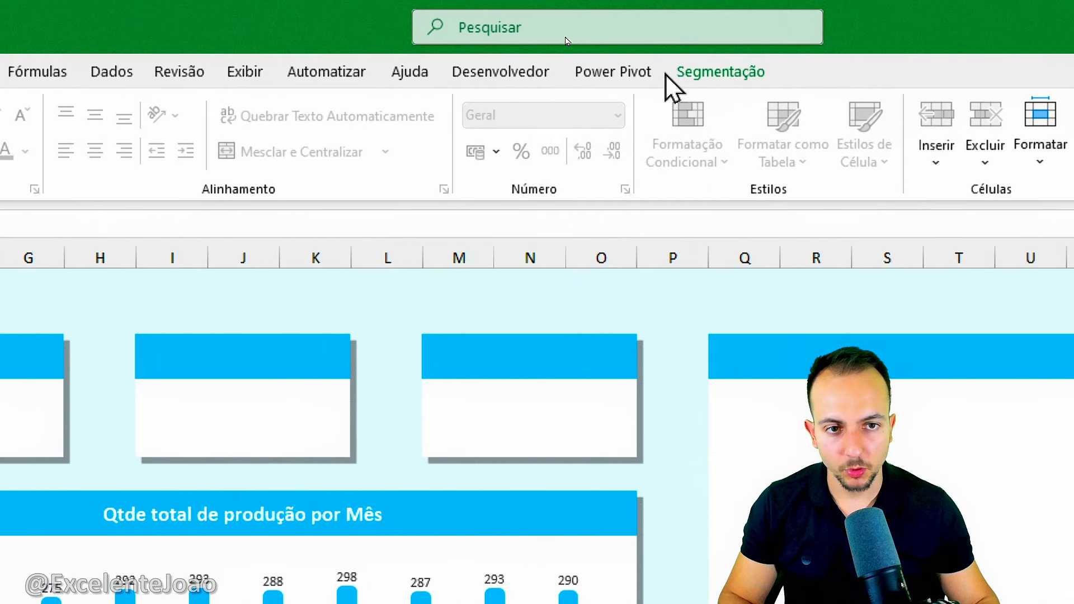
left_click(671, 76)
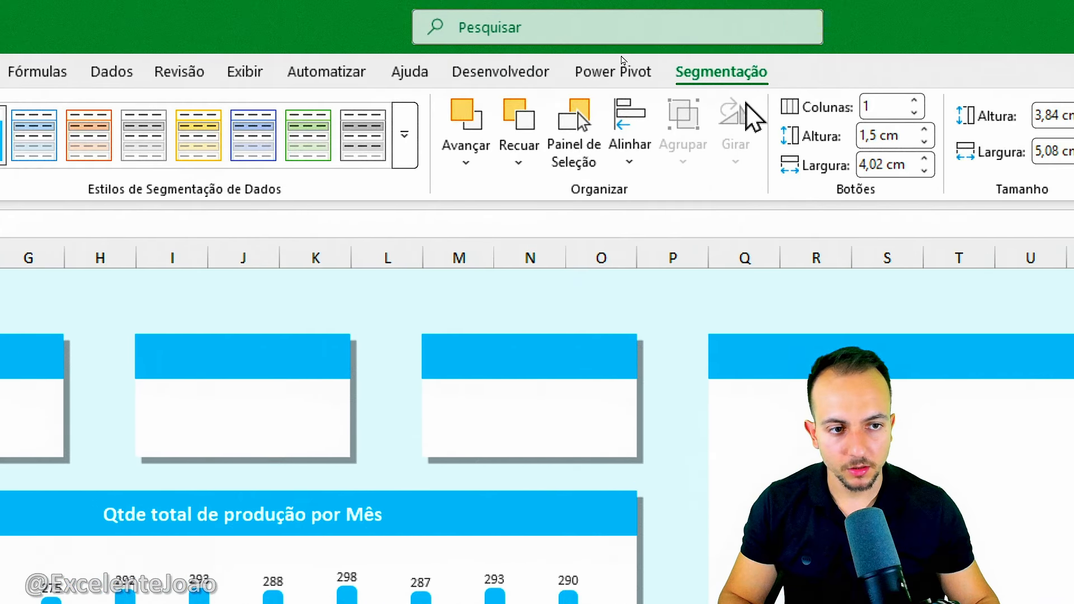
left_click(924, 142)
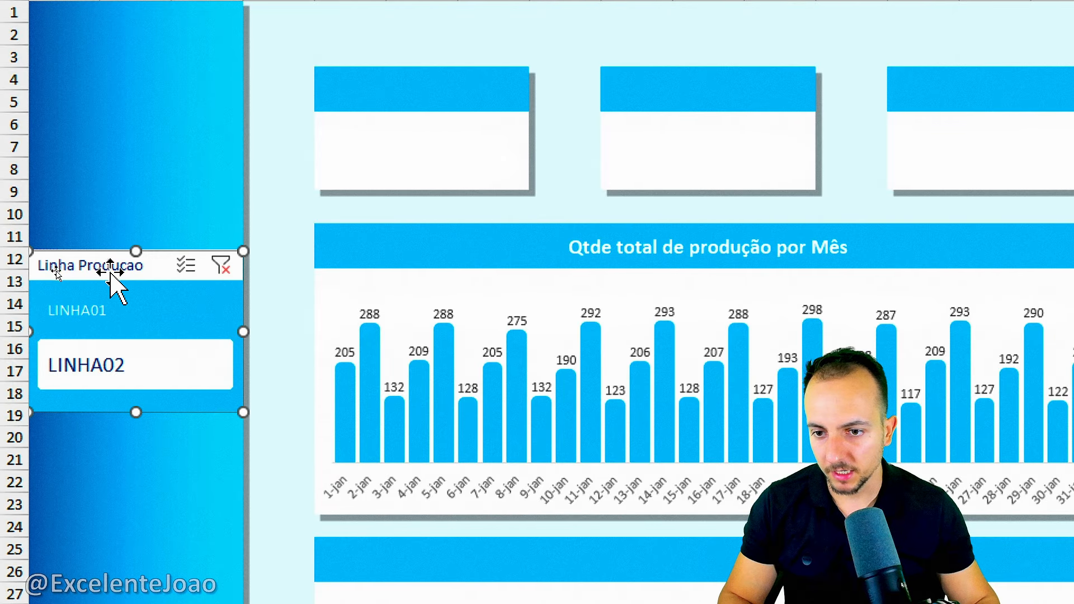
Switch the resized Linha Producao slicer between its two lines, leaving LINHA01 selected.
left_click(146, 314)
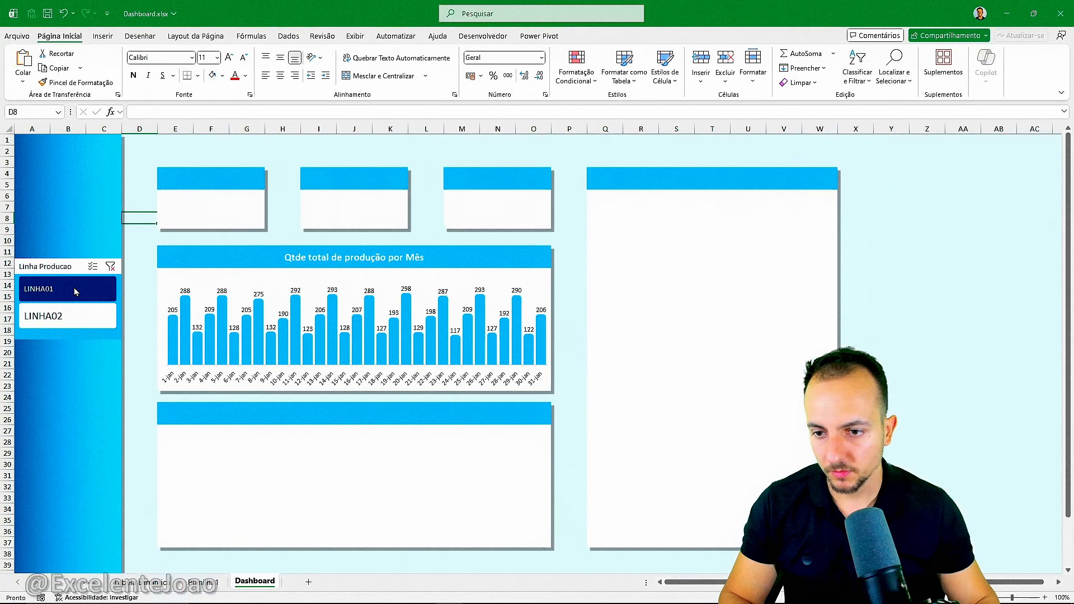
left_click(74, 288)
left_click(75, 322)
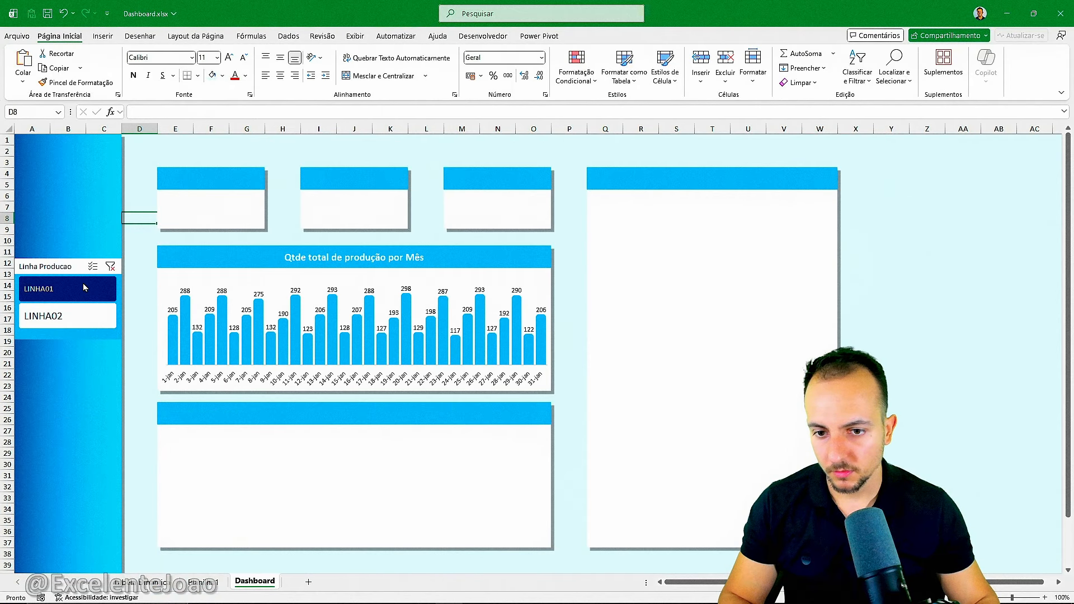
left_click(83, 287)
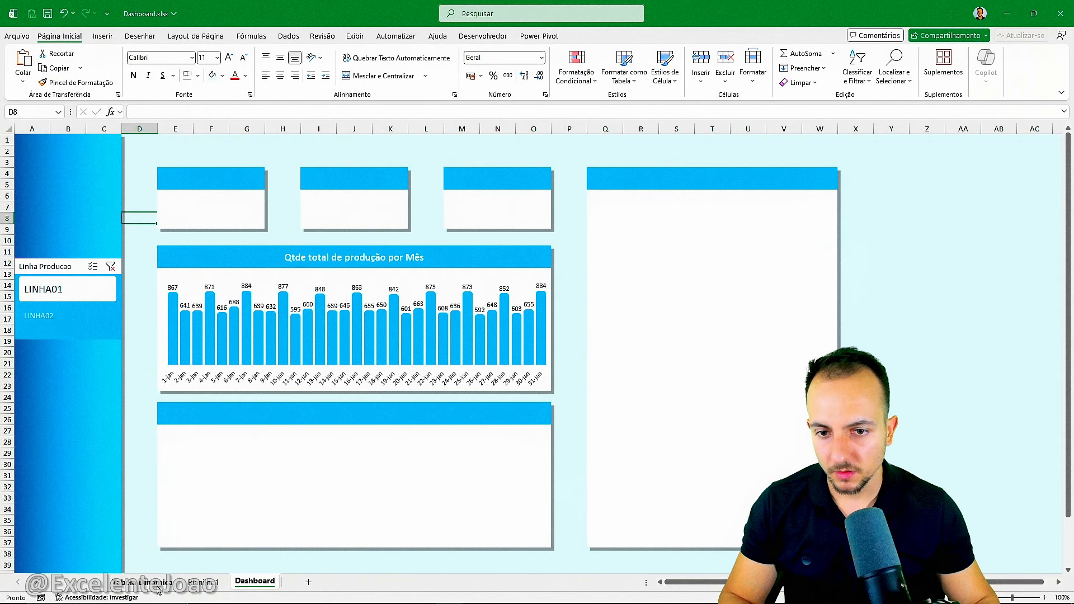
Examine the grand total on Tabela Dinamica, the chart's daily values and the three empty cards on Dashboard.
left_click(159, 589)
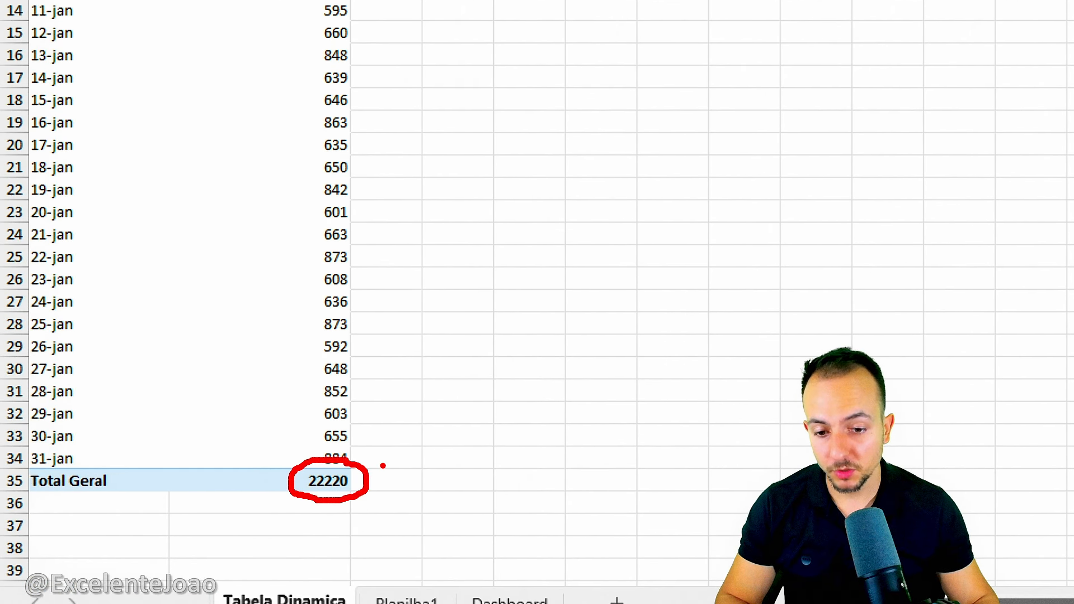
left_click(510, 600)
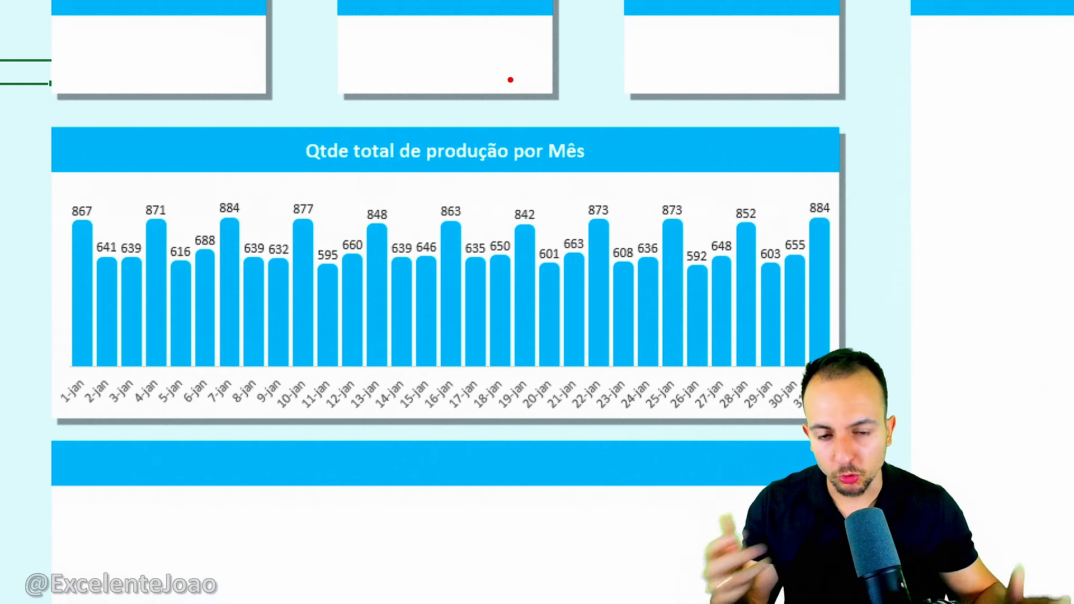
mouse_move(82, 200)
left_mouse_down()
mouse_move(785, 241)
mouse_move(48, 161)
left_mouse_up()
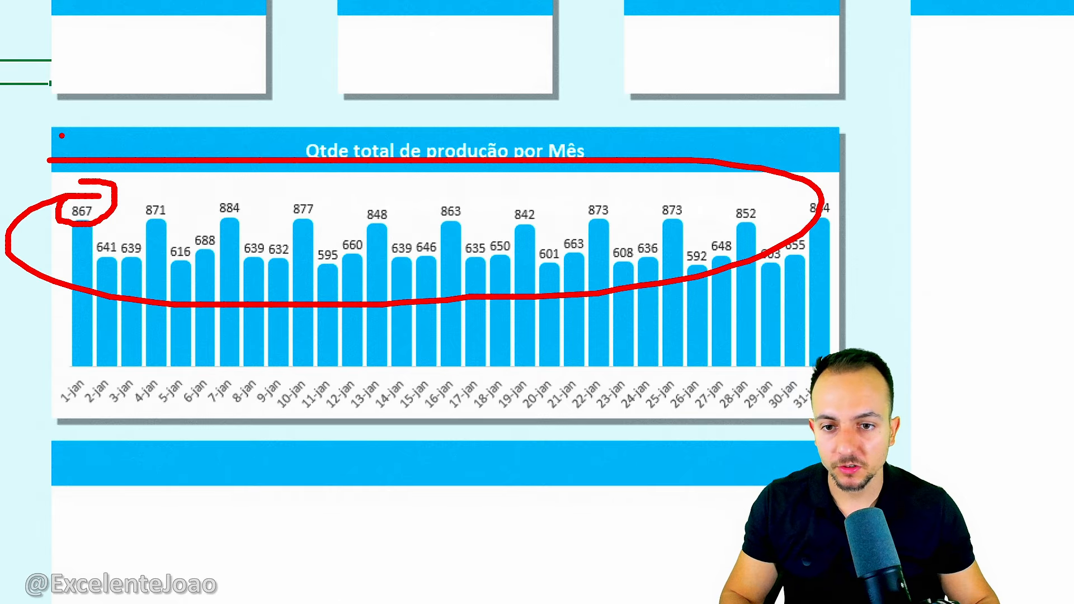
key("Escape")
key("ctrl+2")
mouse_move(168, 146)
left_mouse_down()
mouse_move(319, 303)
mouse_move(192, 159)
mouse_move(304, 72)
left_mouse_up()
key("e")
left_click_drag(507, 134, 578, 45)
left_click_drag(797, 161, 836, 85)
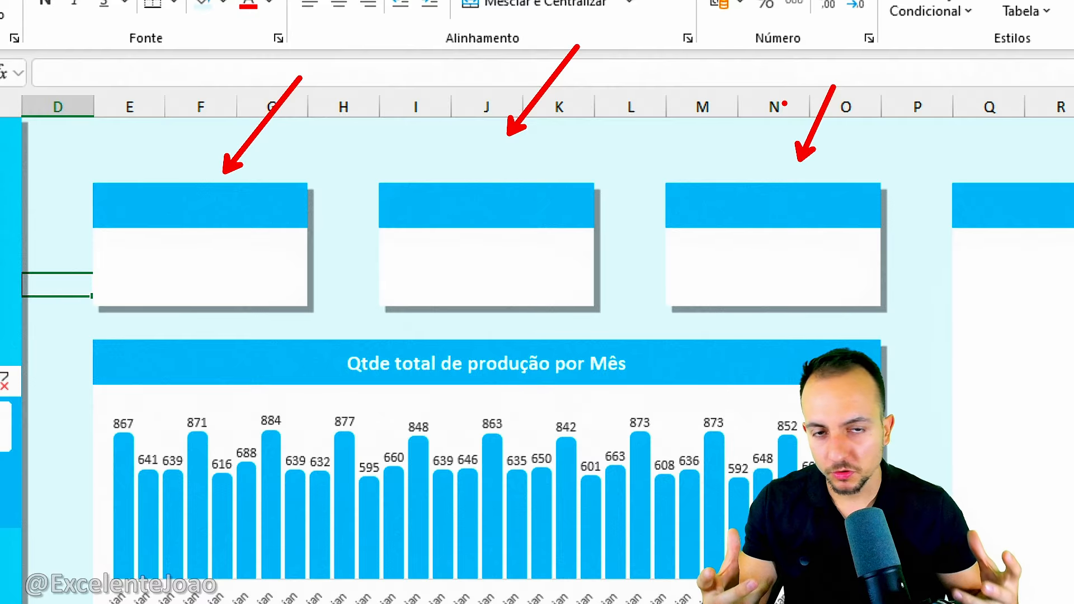
key("Escape")
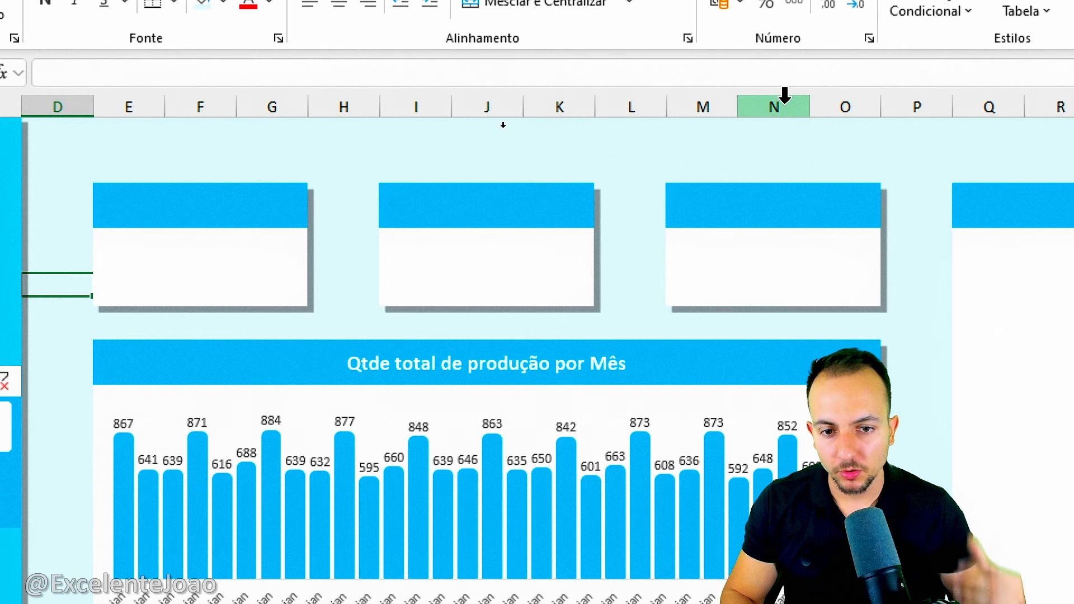
key("Escape")
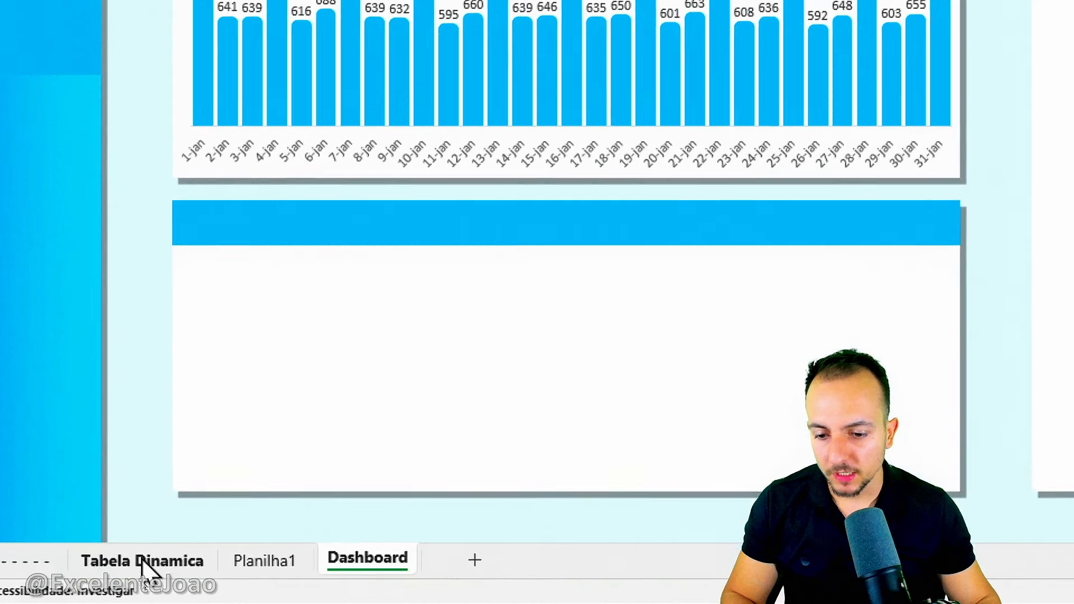
Copy the pivot table in A3:B35 on the Tabela Dinamica sheet and paste the duplicate at D3.
left_click(146, 584)
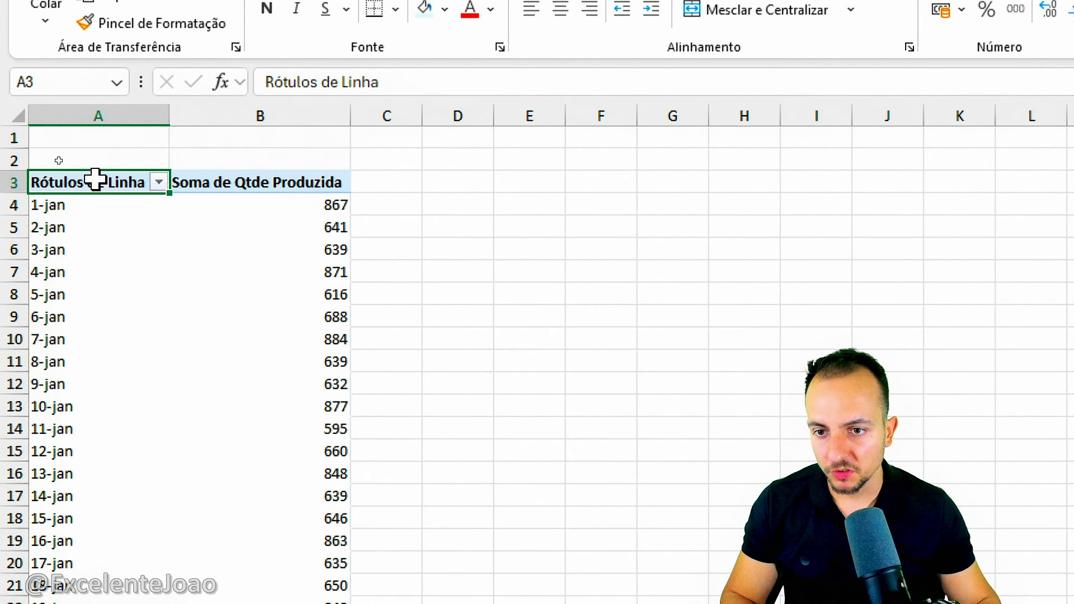
left_click_drag(95, 180, 245, 289)
left_click_drag(123, 187, 301, 592)
type("CTRL C")
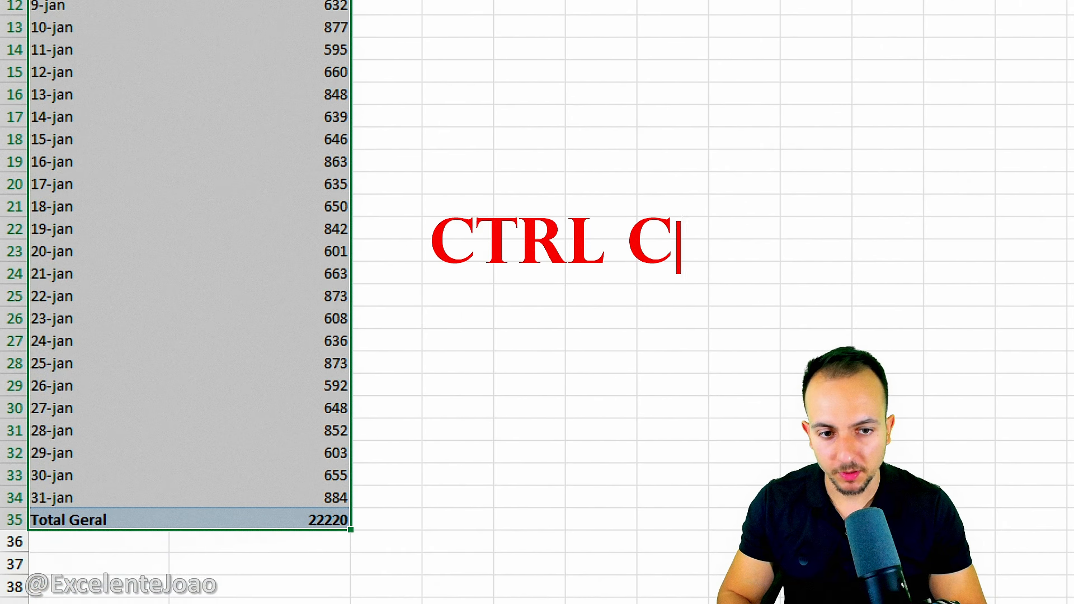
key("Return")
type("CTRL V")
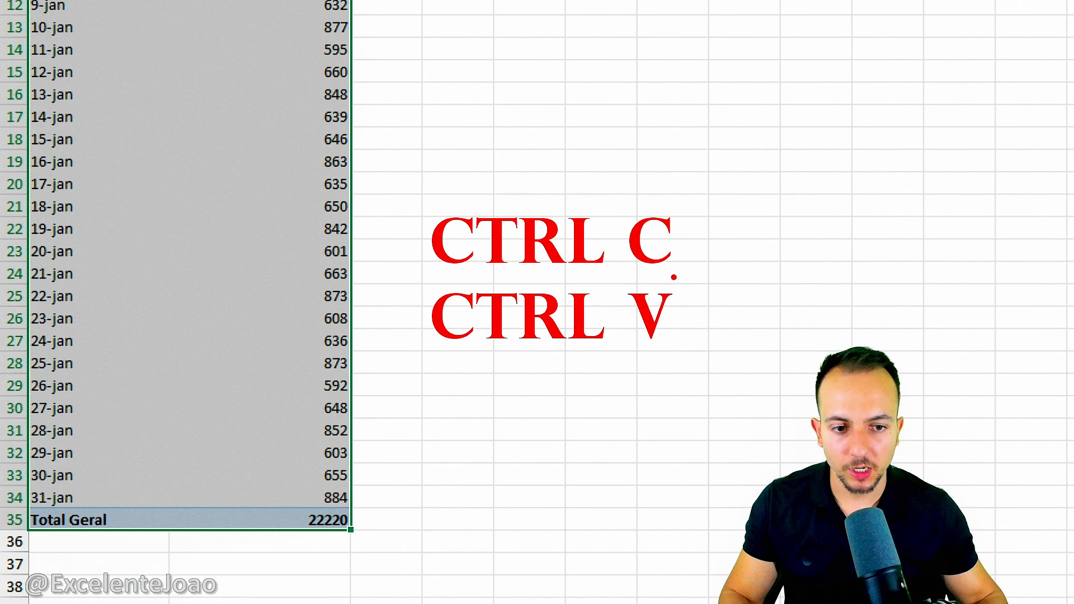
key("Escape")
key("ctrl+c")
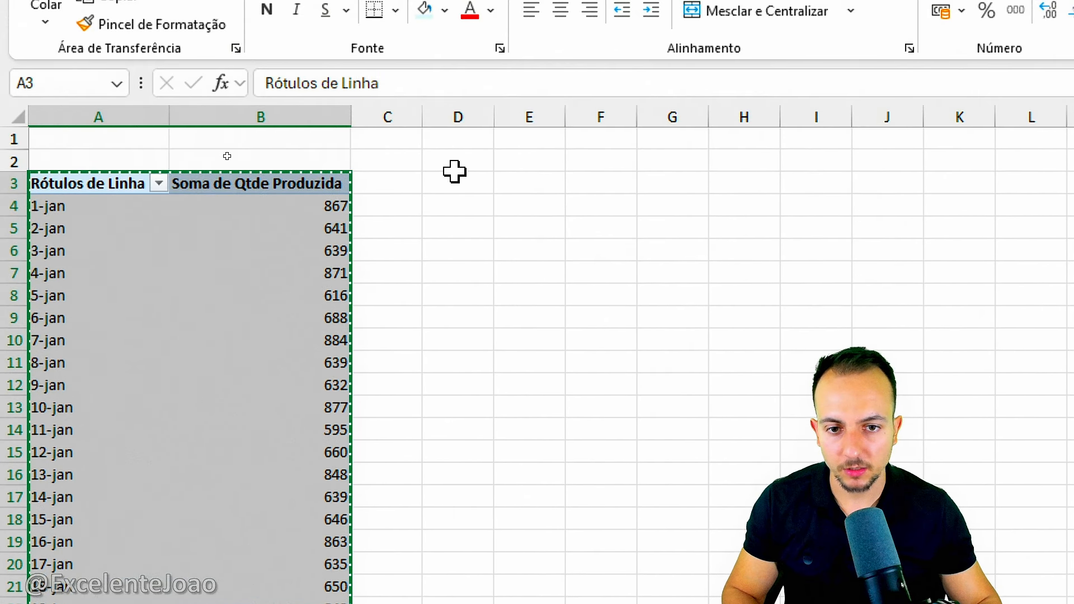
left_click(455, 170)
left_click(467, 175)
key("ctrl+v")
Remove the Data field from the rows of the copied pivot table, leaving only Soma de Qtde Produzida.
left_click(518, 228)
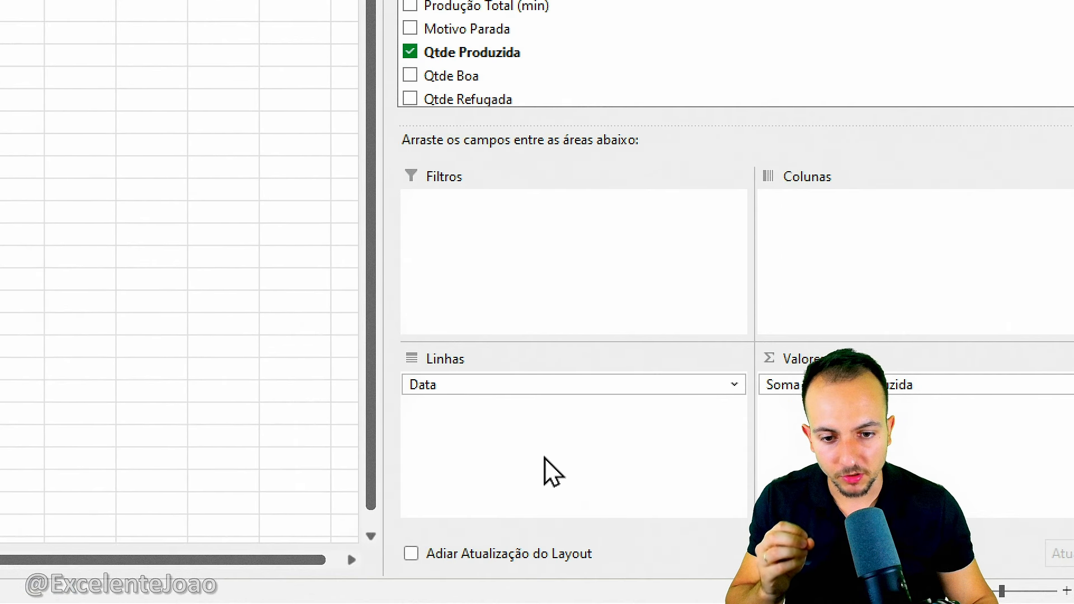
left_click(464, 386)
left_click(476, 331)
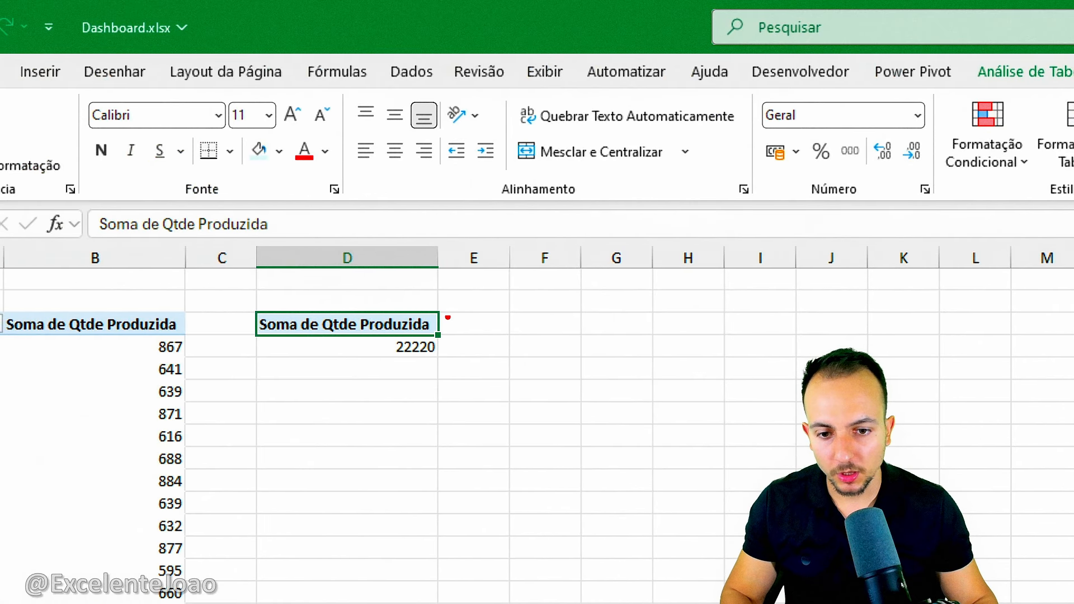
left_click_drag(397, 304, 386, 323)
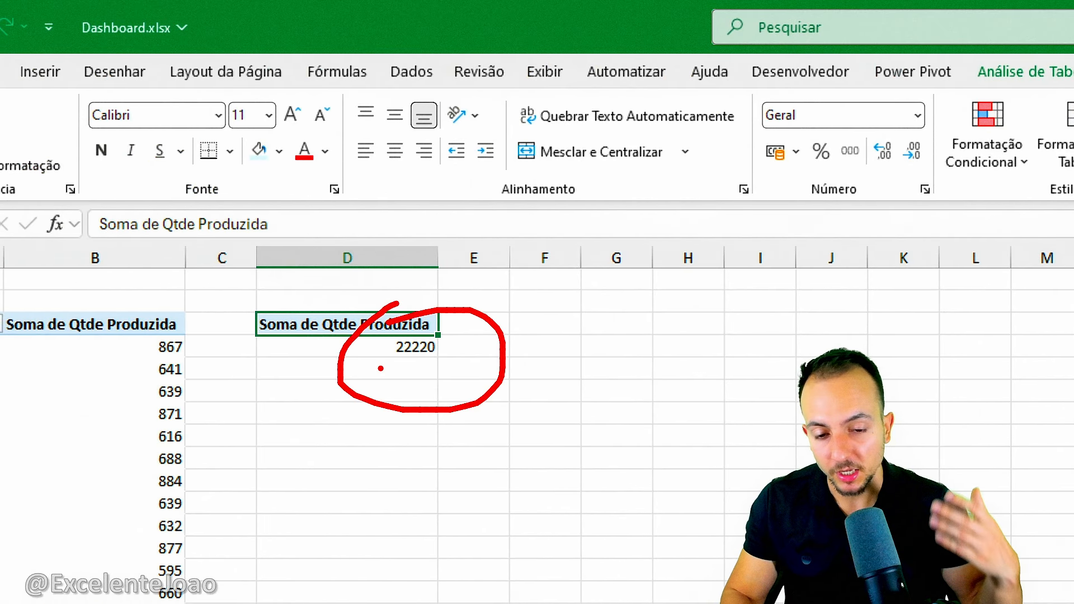
key("Escape")
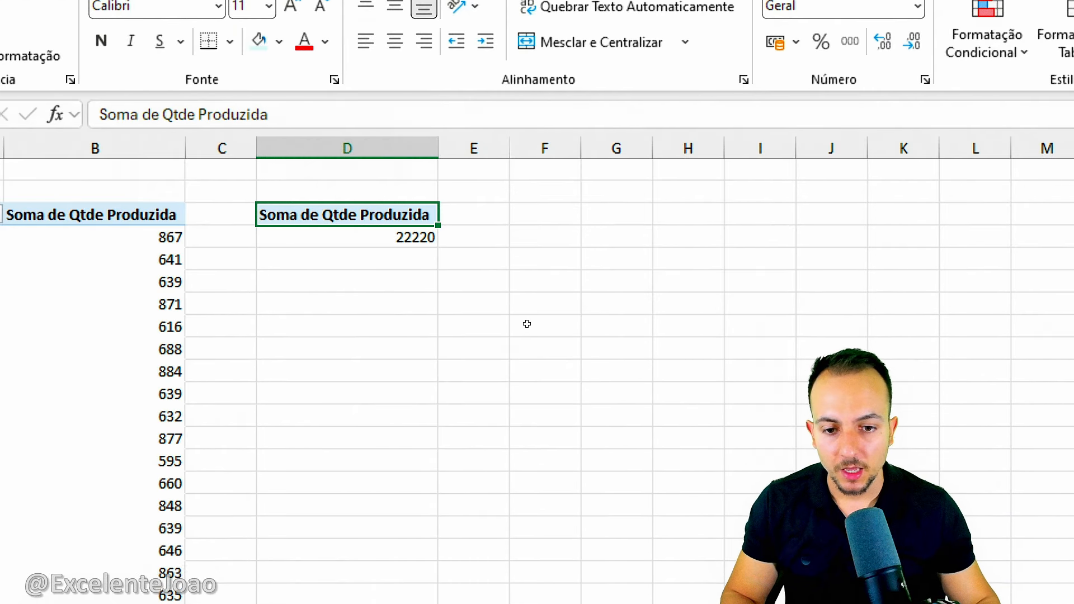
Add Qtde Boa and Qtde Refugada to the values of the copied pivot table.
scroll(741, 456, "down", 2)
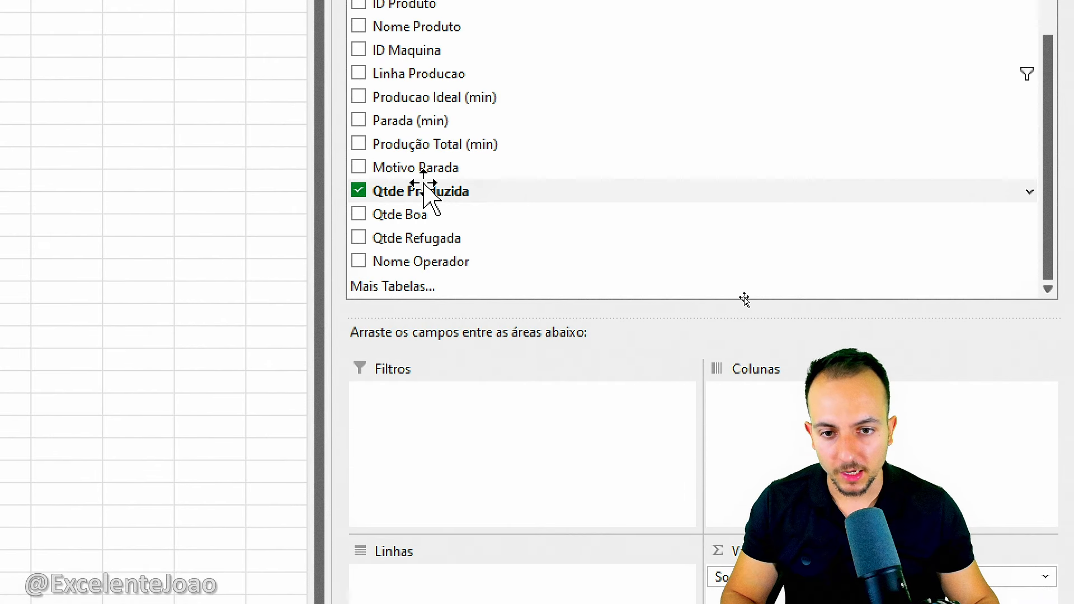
left_click_drag(404, 218, 998, 539)
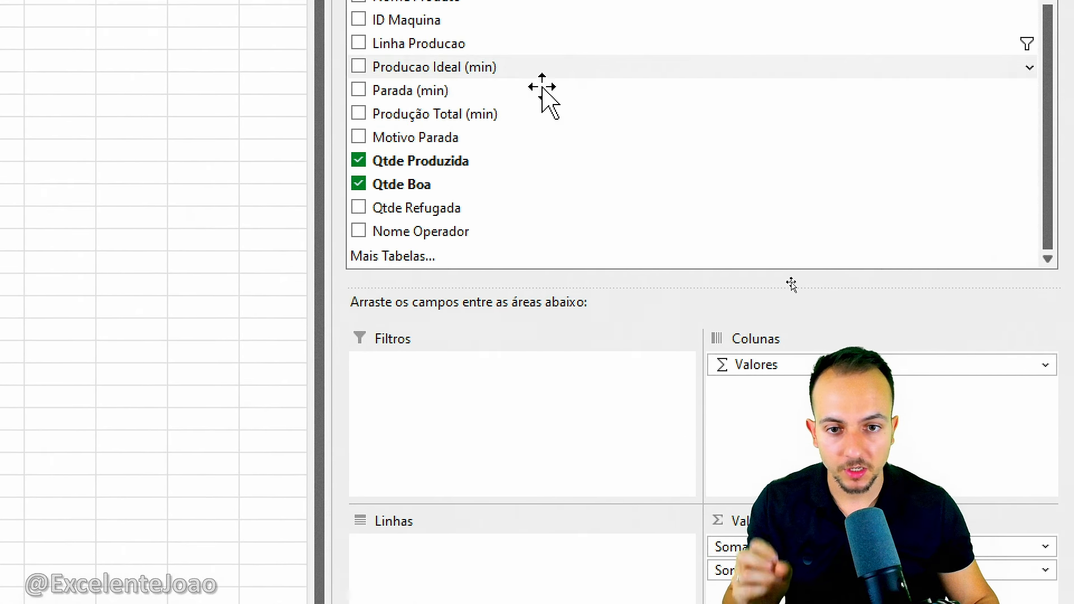
left_click_drag(411, 219, 986, 543)
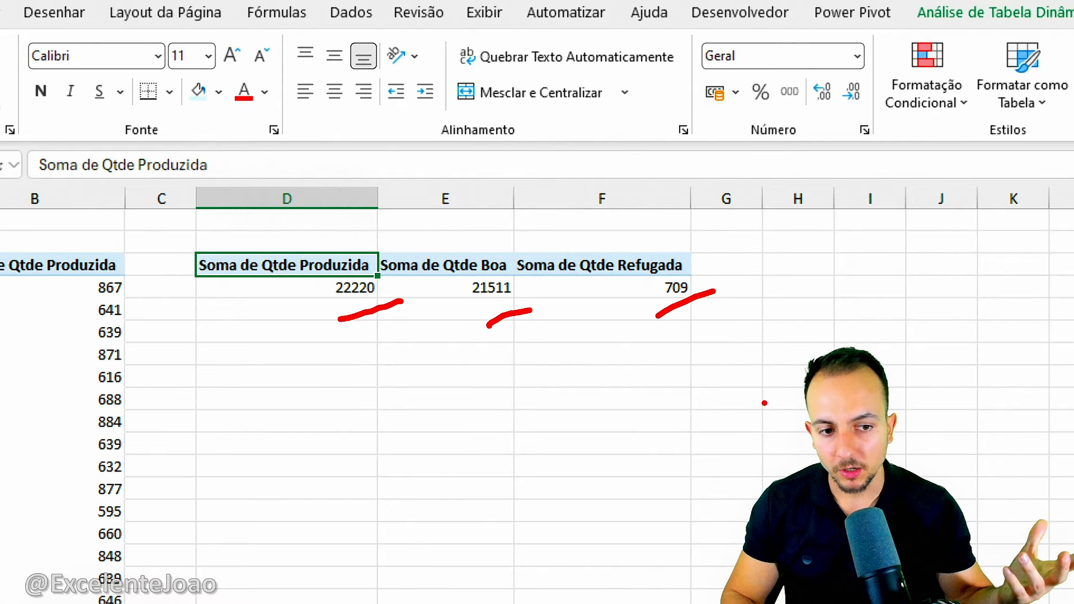
key("Escape")
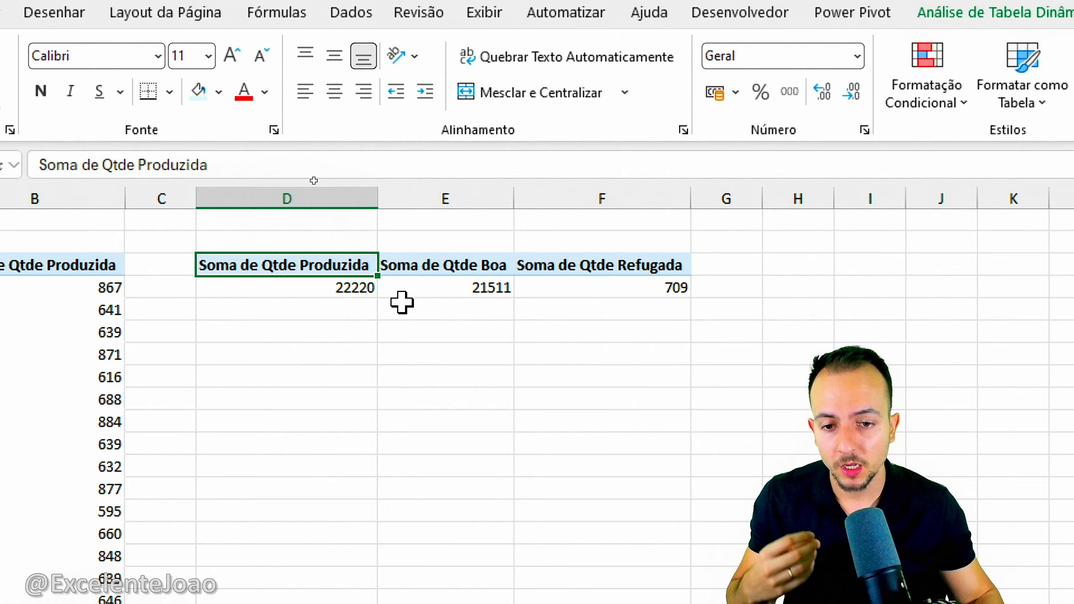
Link the cells above the copied pivot table to its totals, with =D4 in D2, =E4 in E2 and =F4 in F2.
left_click(336, 242)
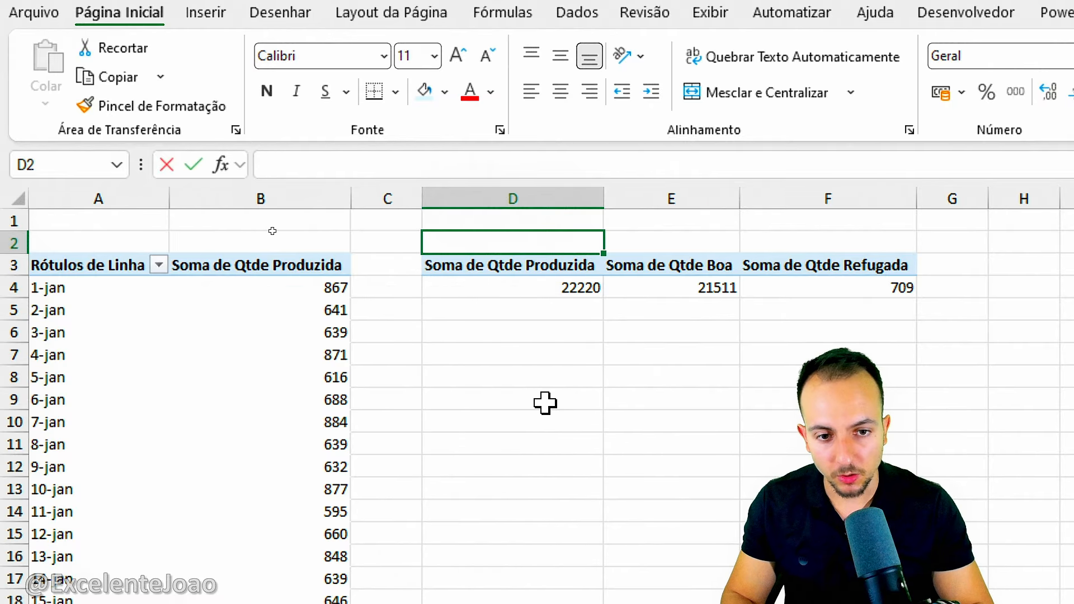
type("=d4")
key("Return")
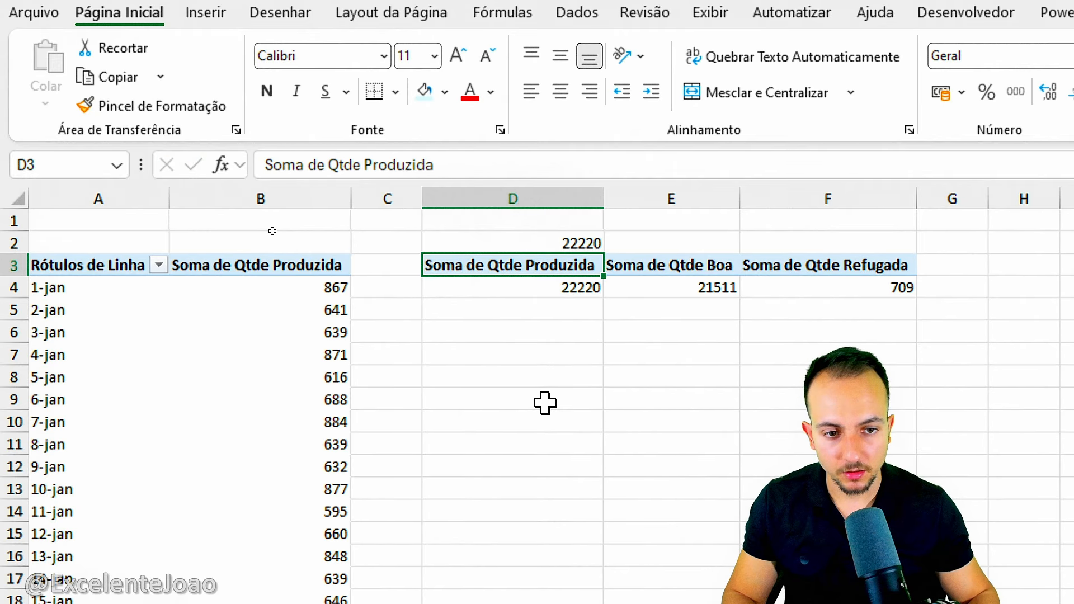
left_click(711, 229)
key("Down")
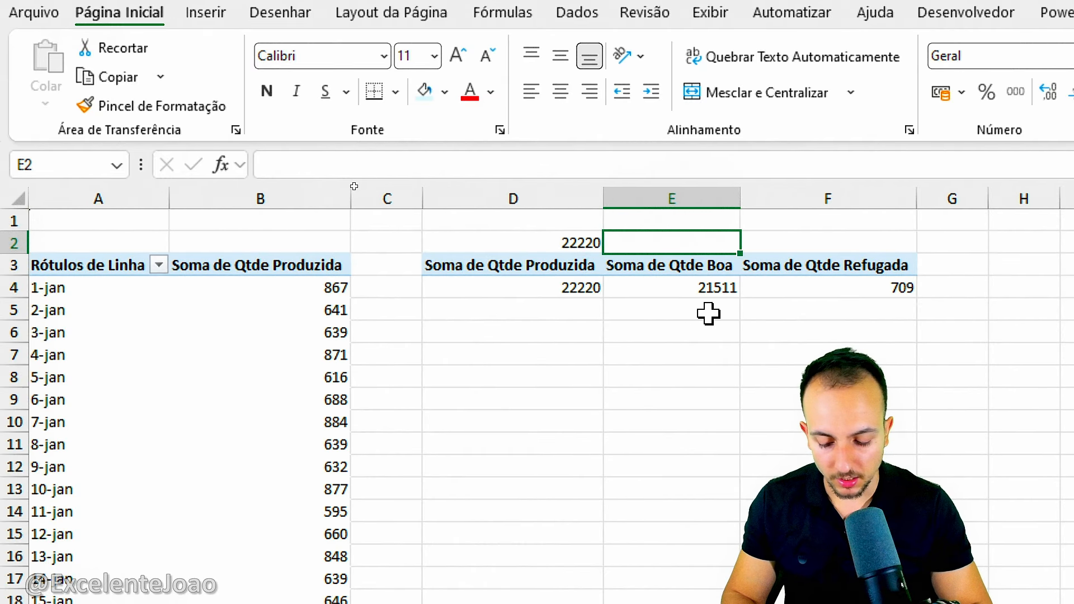
type("=e4")
key("Tab")
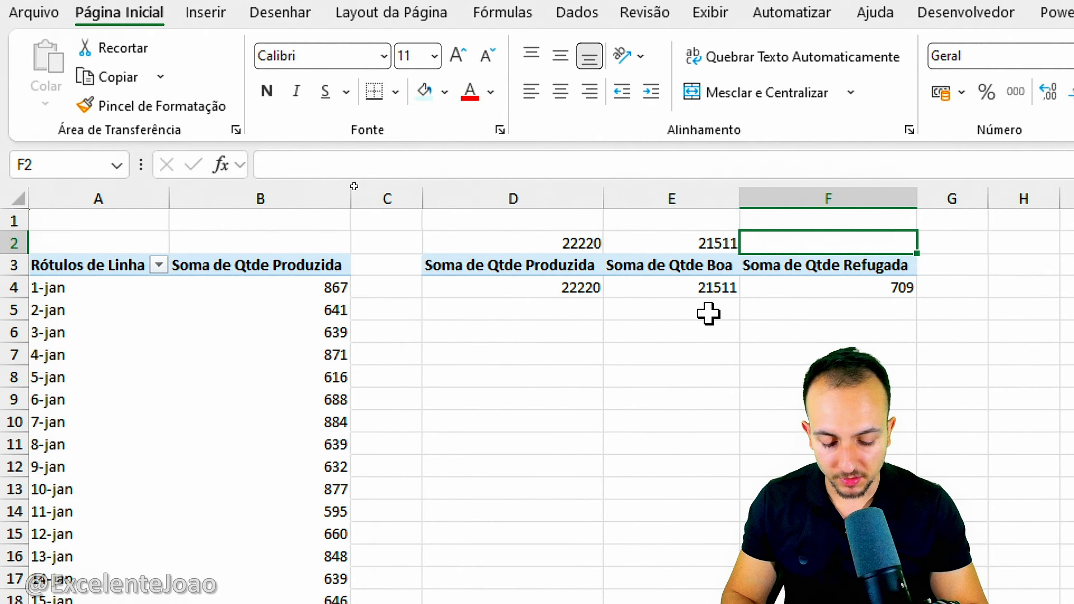
type("=f4")
key("Return")
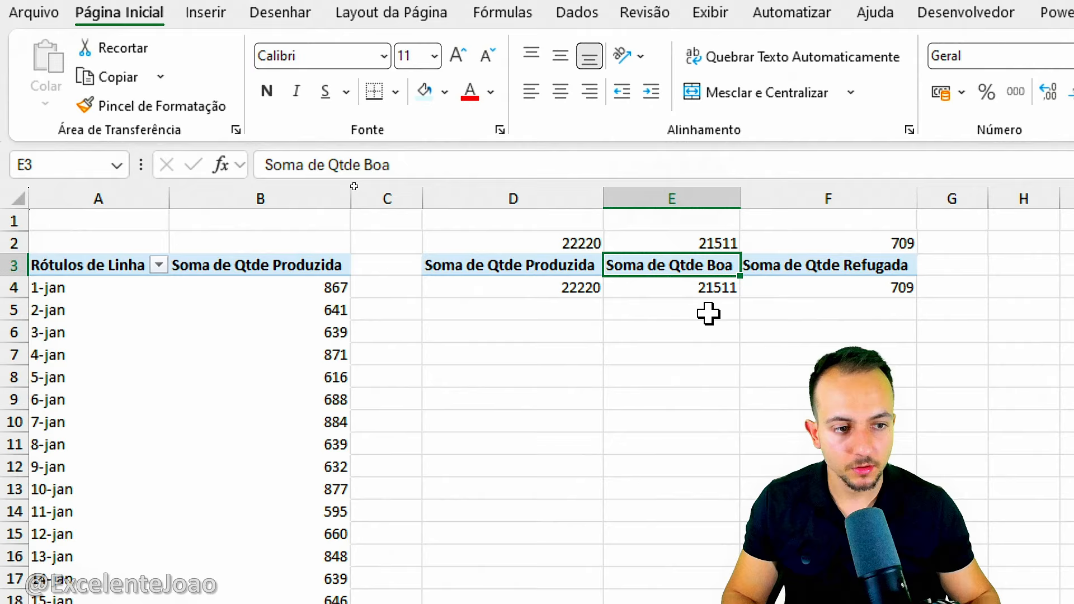
left_click(668, 336)
left_click_drag(543, 228, 569, 227)
mouse_move(711, 220)
left_mouse_down()
mouse_move(754, 216)
mouse_move(666, 220)
left_mouse_up()
mouse_move(877, 213)
left_mouse_down()
mouse_move(828, 252)
mouse_move(863, 234)
left_mouse_up()
key("Escape")
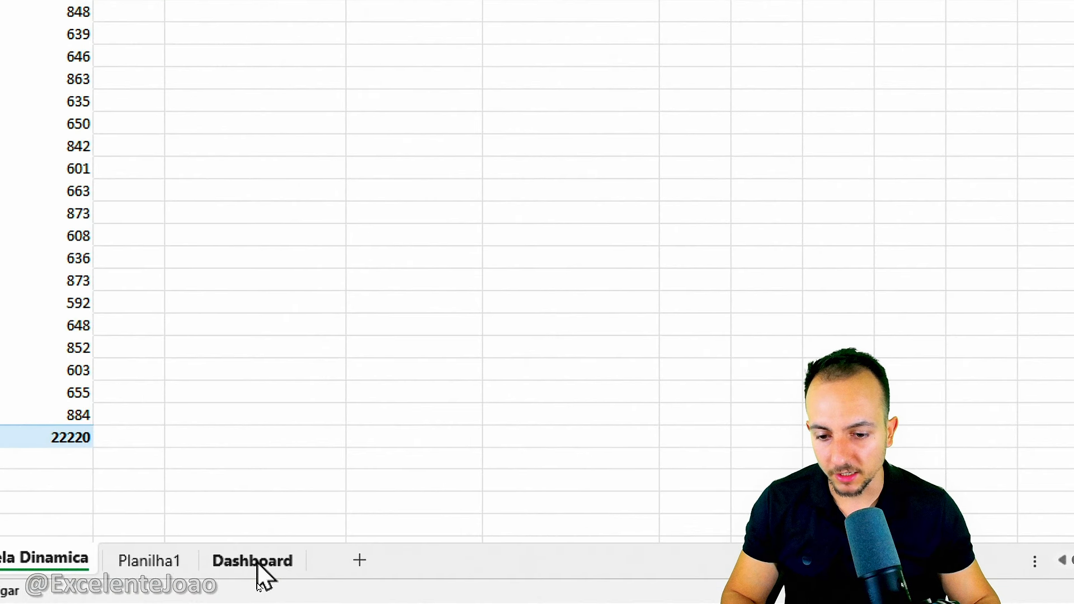
On the Dashboard sheet, link the first card's rectangle to the produced total with ='Tabela Dinamica'!D2.
left_click(258, 562)
left_click(343, 263)
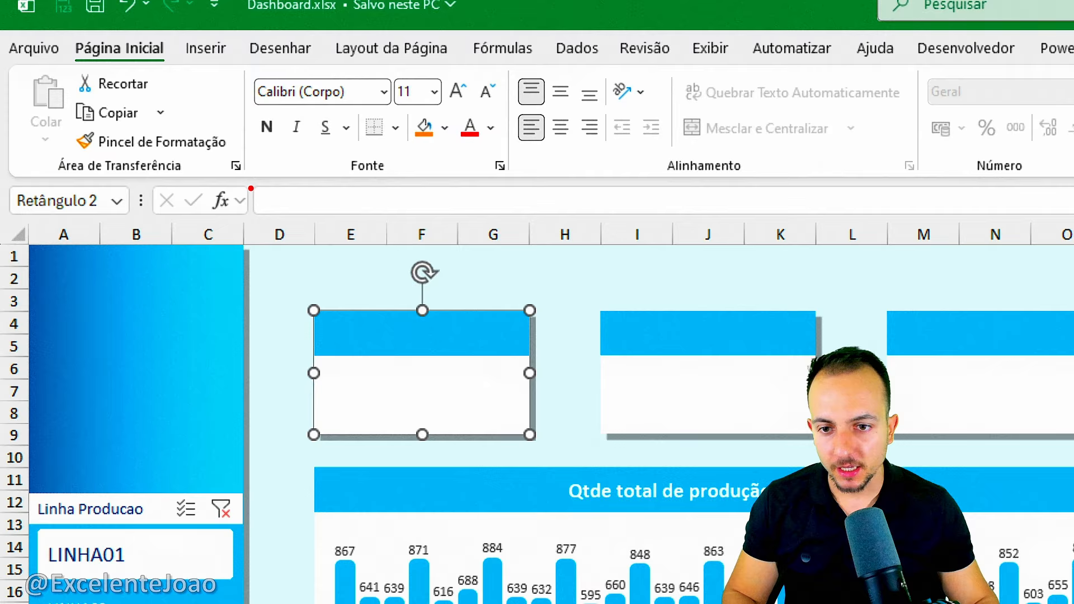
left_click_drag(205, 41, 257, 90)
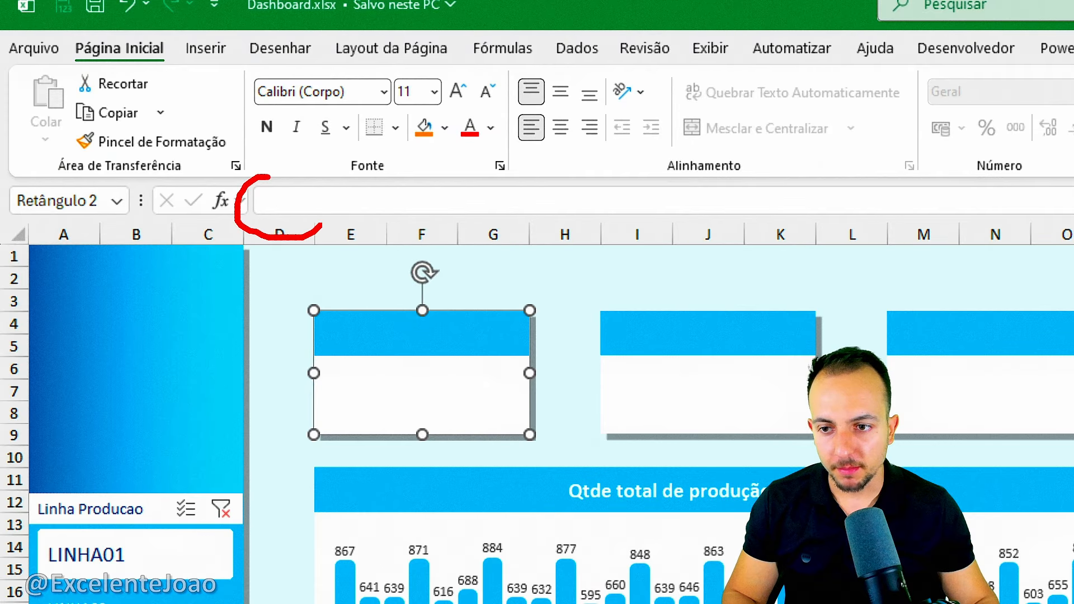
left_click_drag(322, 225, 264, 176)
left_click(288, 206)
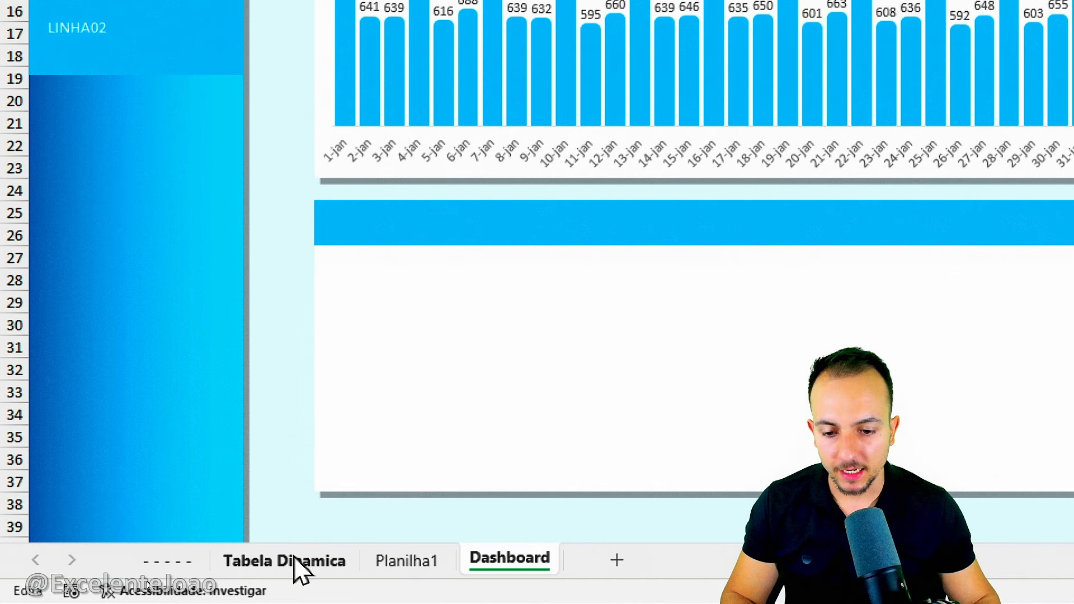
left_click(294, 558)
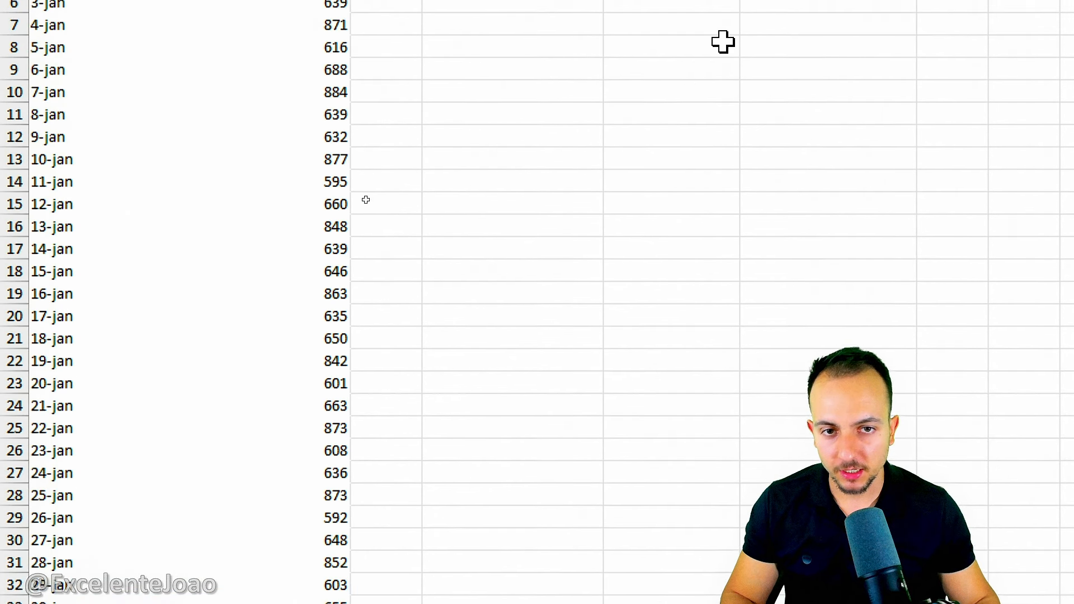
left_click(486, 167)
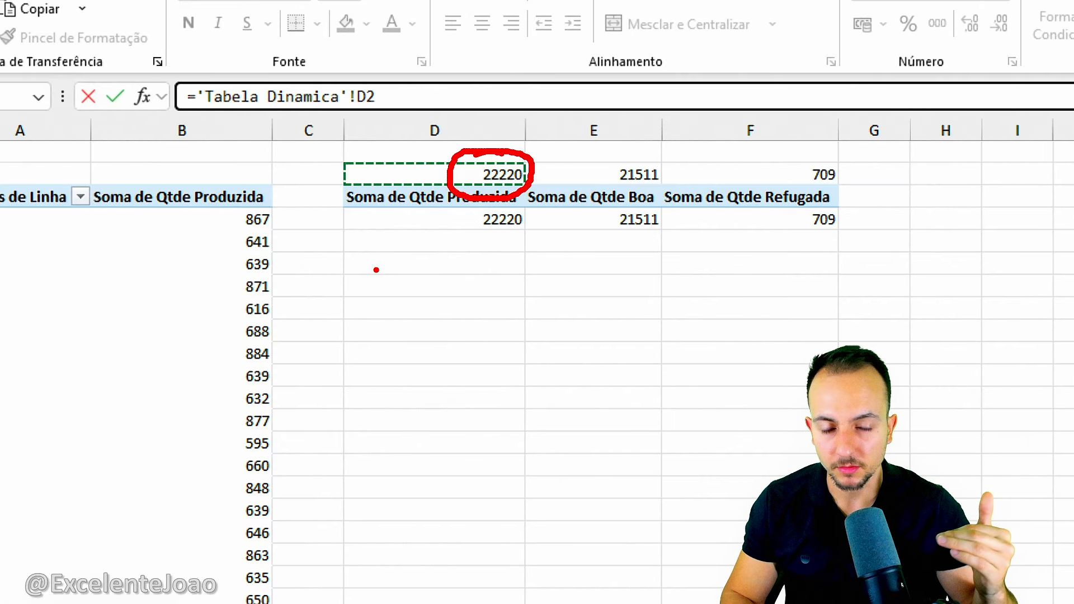
key("Escape")
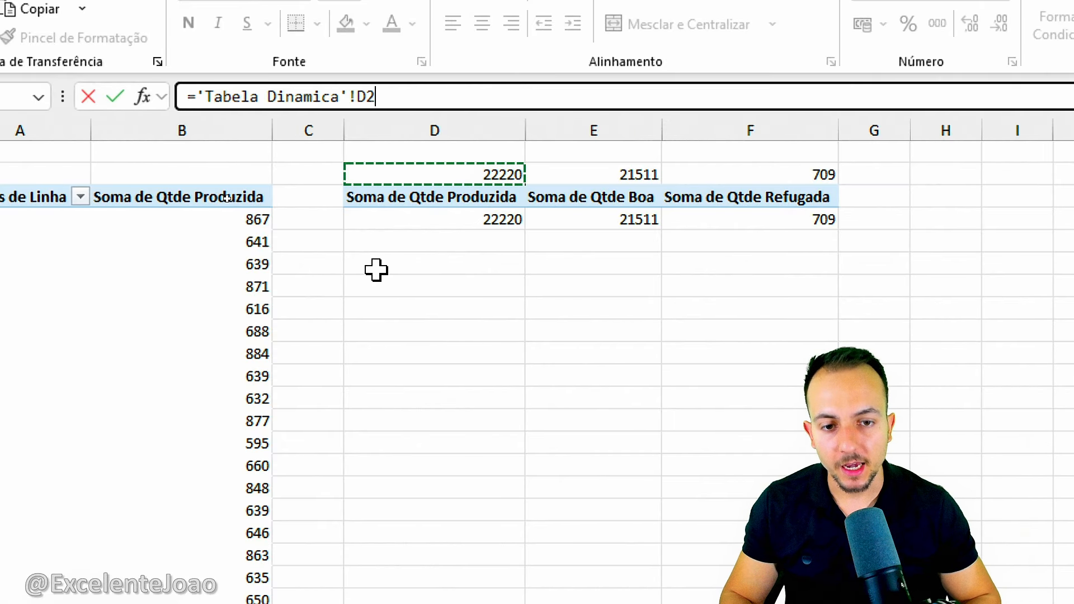
key("Return")
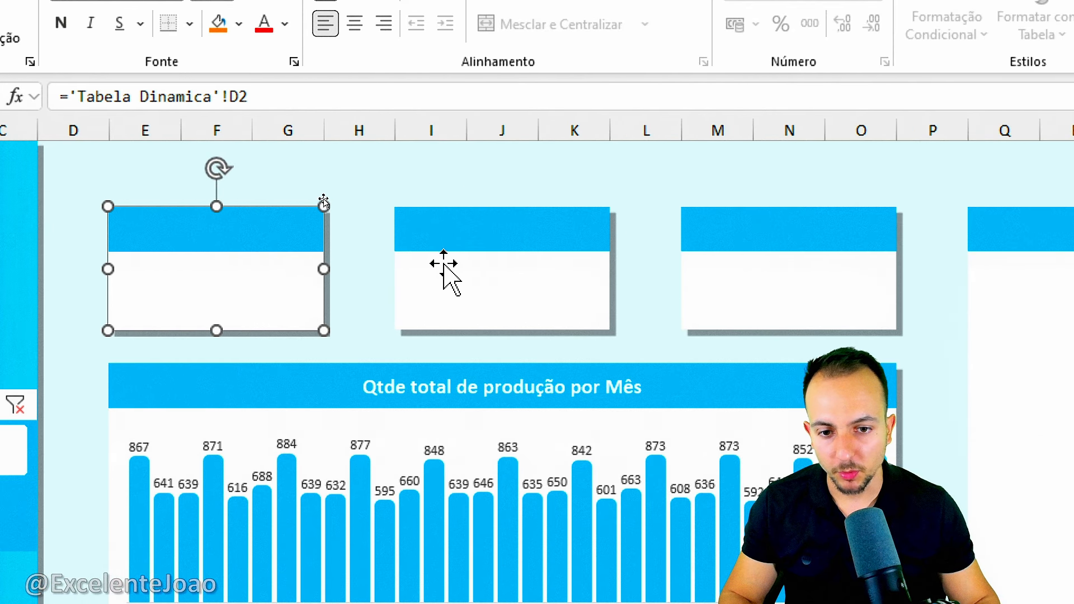
Link the second card's rectangle to the good quantity total with ='Tabela Dinamica'!E2.
left_click(555, 291)
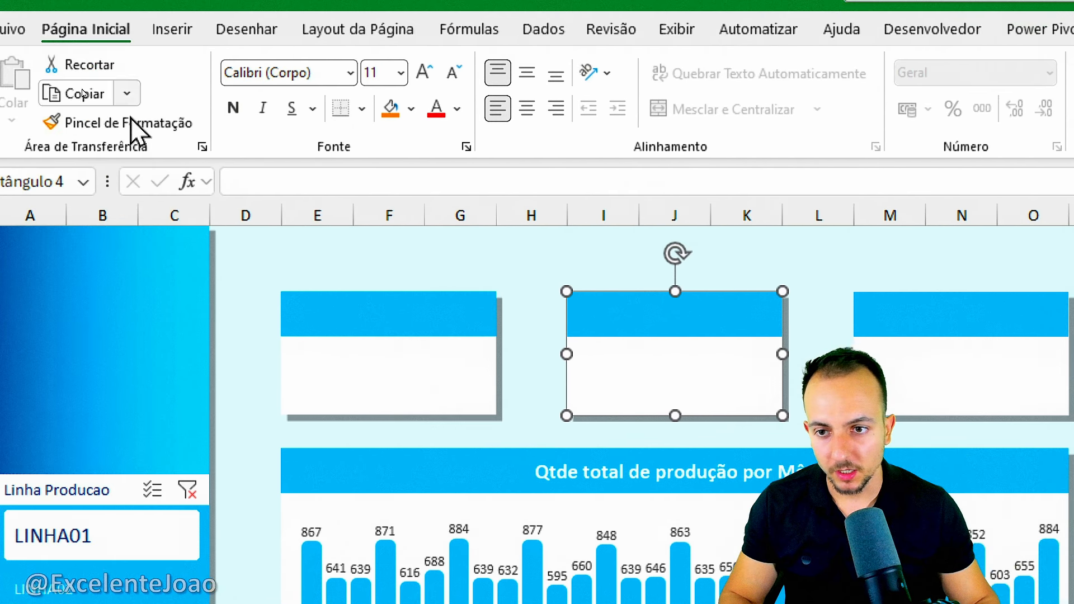
left_click(133, 100)
left_click(294, 185)
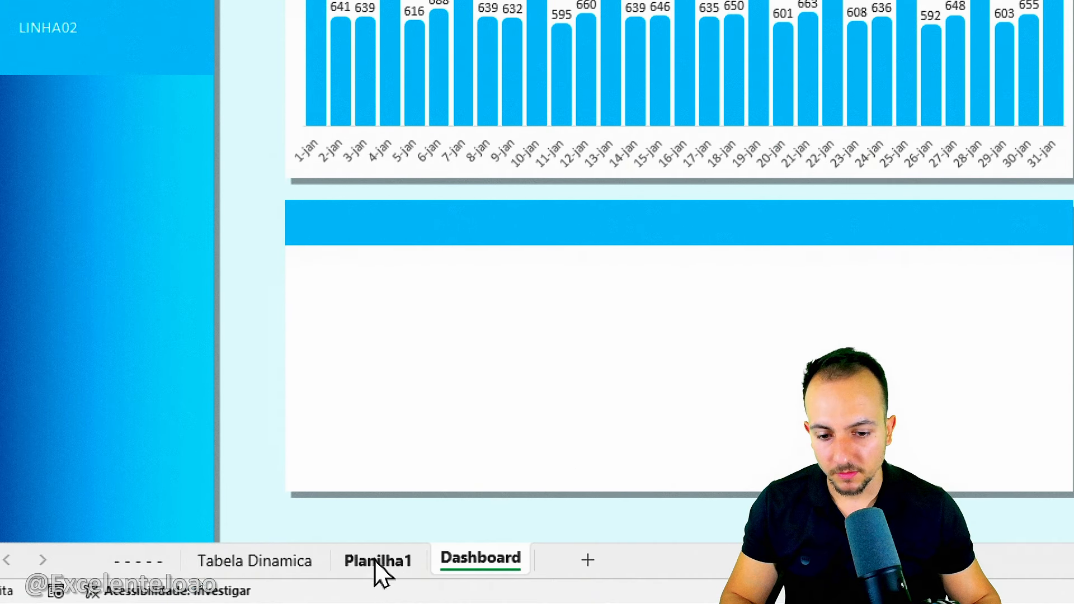
left_click(287, 564)
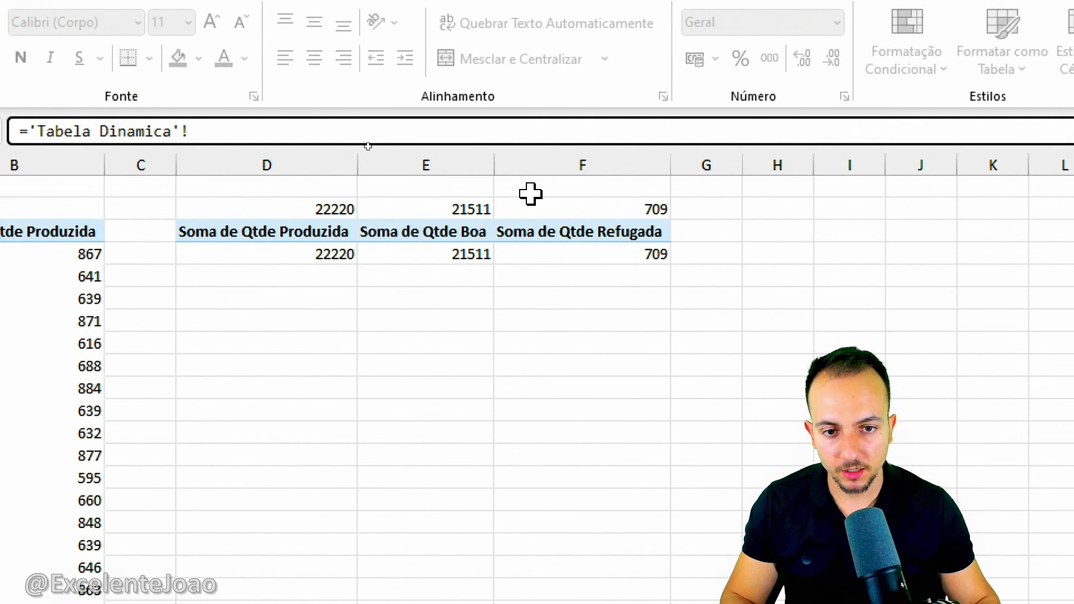
left_click(452, 203)
key("Return")
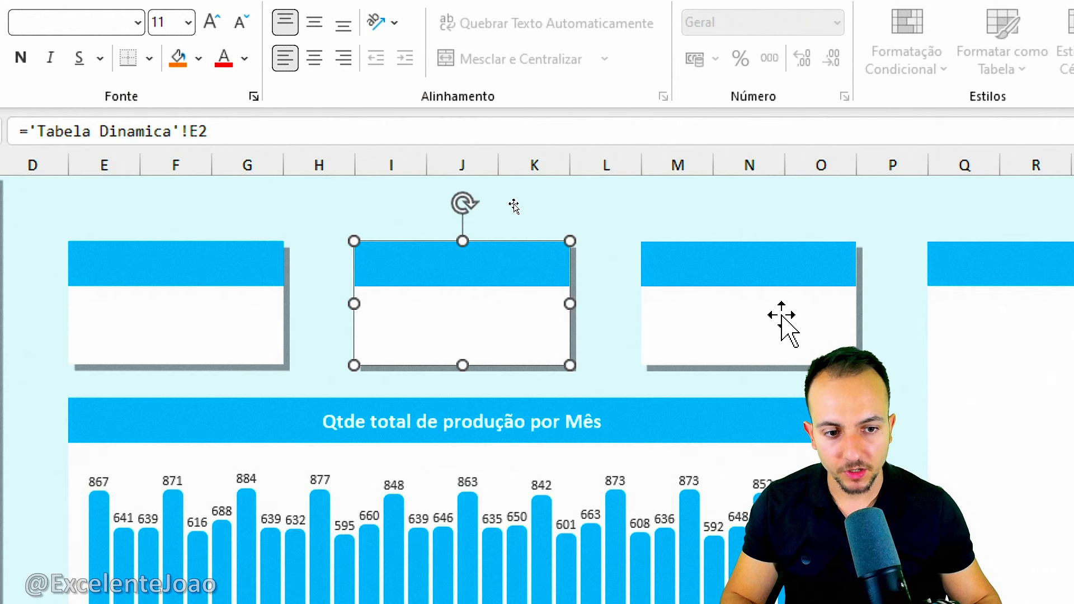
Link the third card's rectangle to the scrapped quantity total in cell F2 of the Tabela Dinamica sheet.
left_click(746, 328)
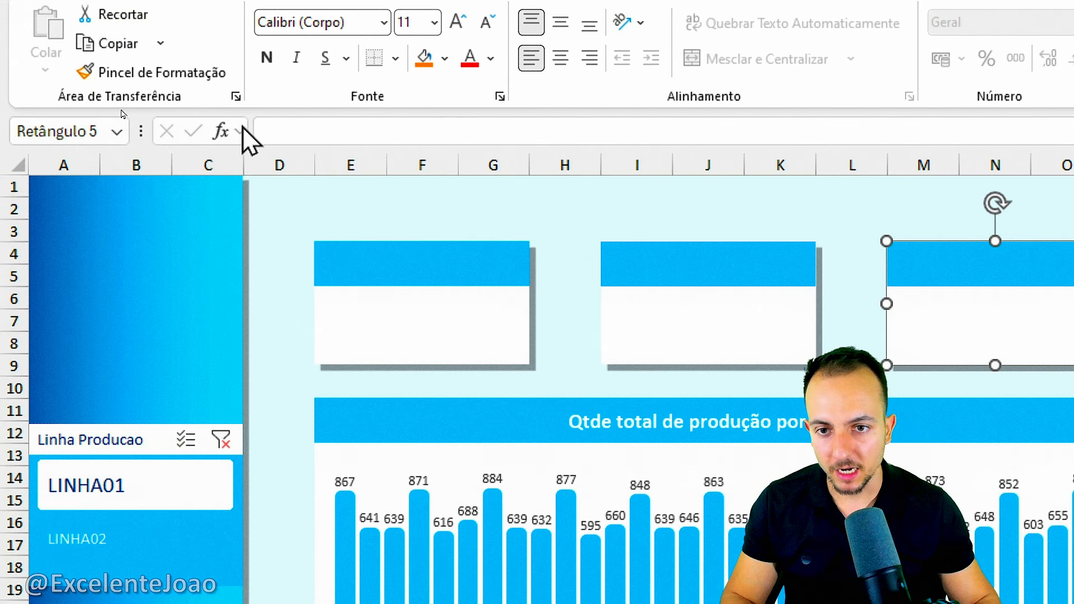
left_click(288, 129)
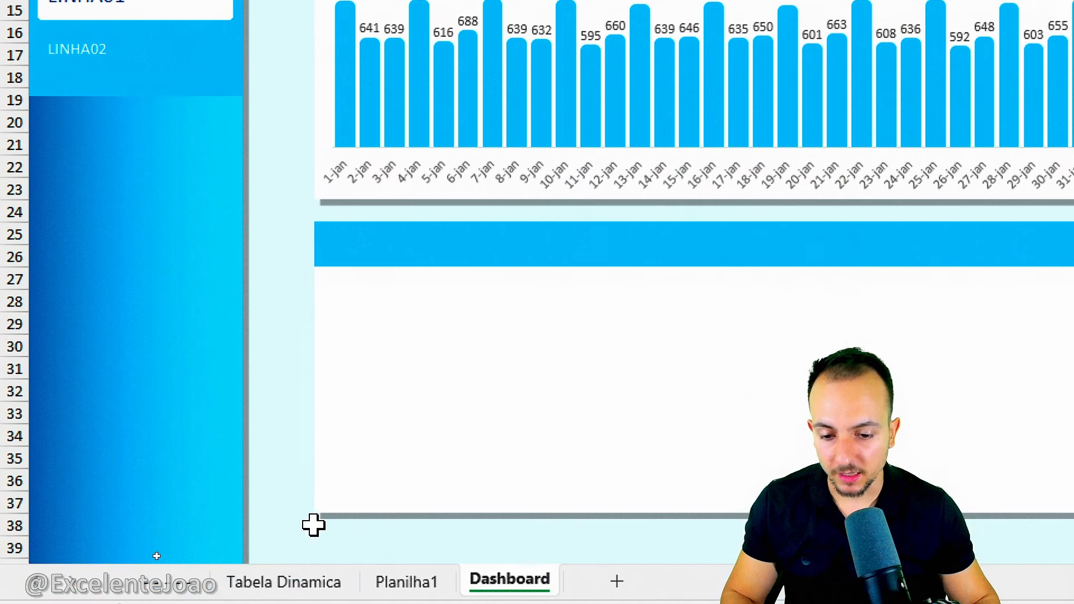
left_click(297, 582)
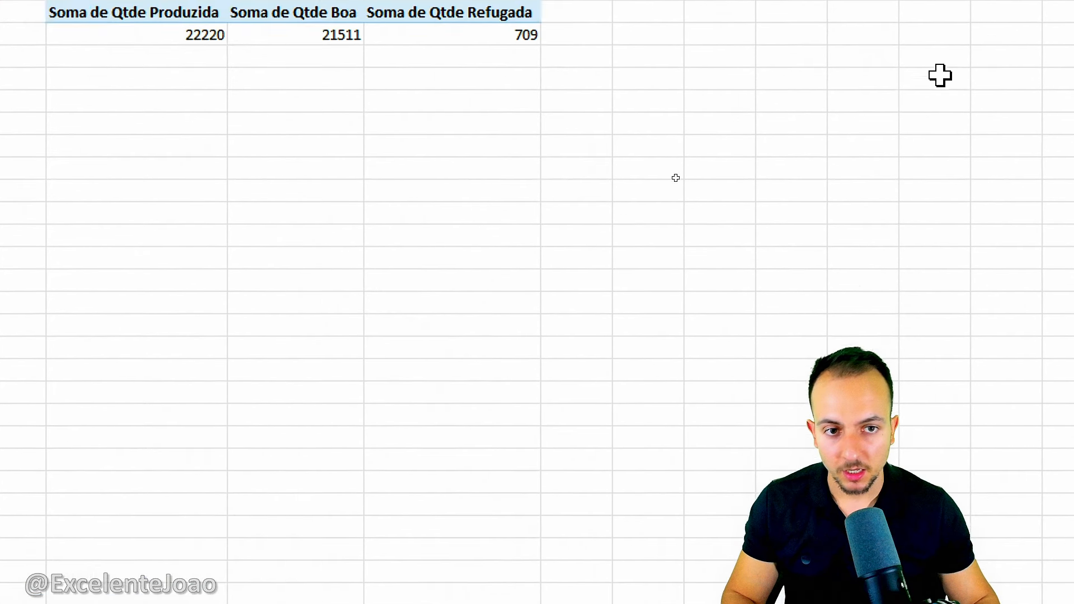
left_click(369, 189)
key("Return")
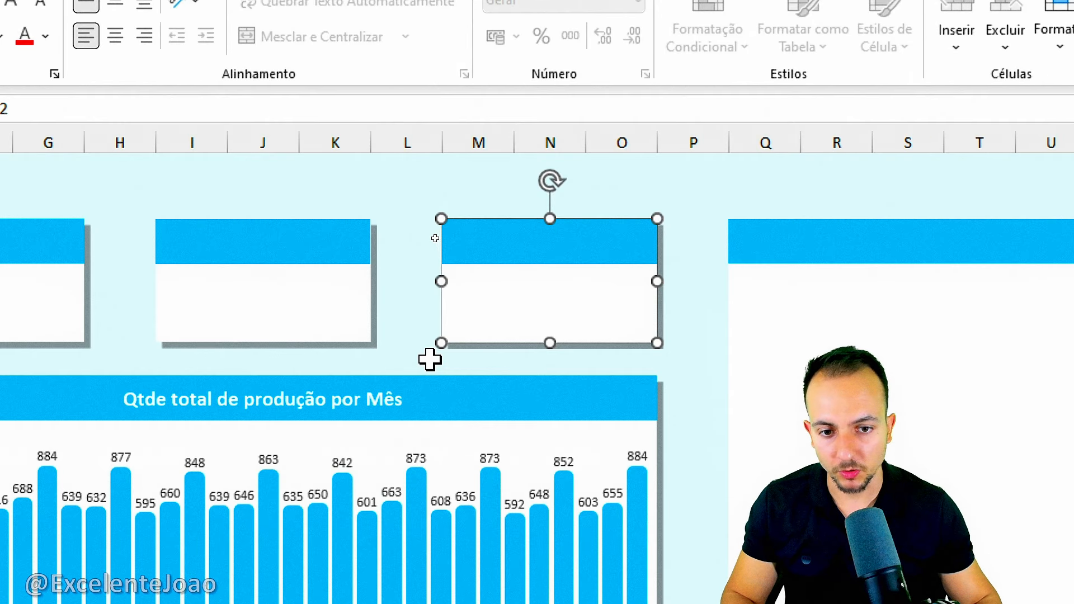
Align the first card's linked number to the bottom of its rectangle and center it horizontally.
left_click(420, 313)
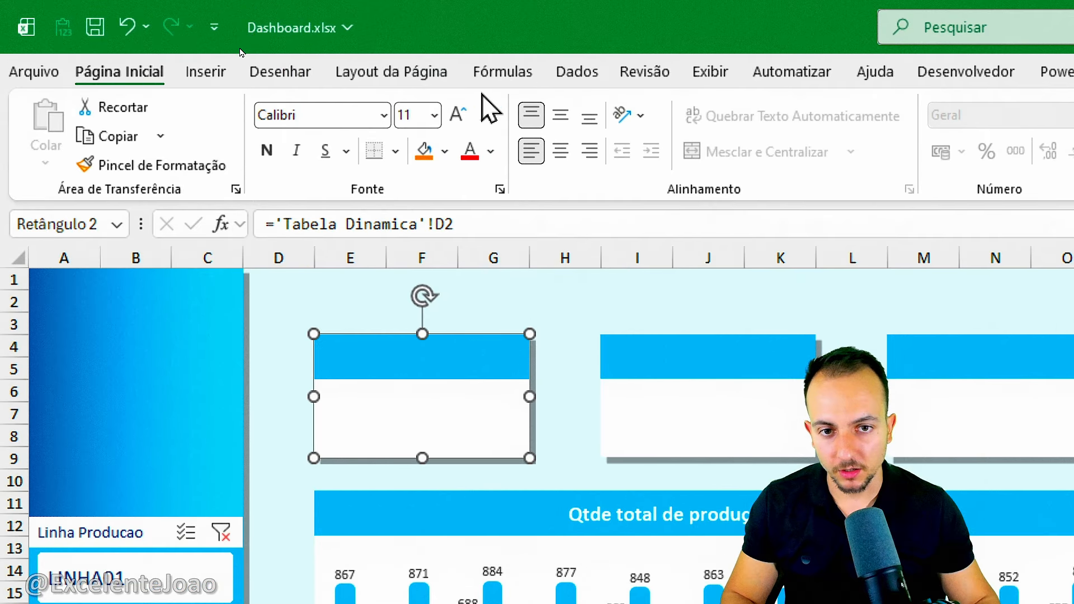
key("ctrl+2")
mouse_move(396, 314)
left_mouse_down()
mouse_move(450, 329)
mouse_move(321, 332)
left_mouse_up()
key("Escape")
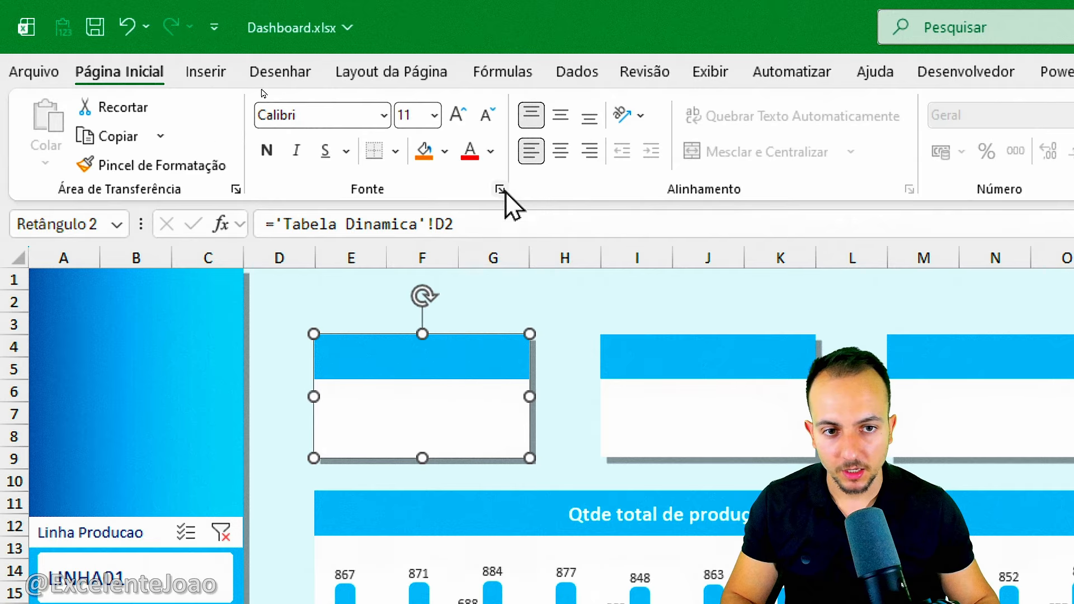
left_click(590, 119)
left_click(591, 150)
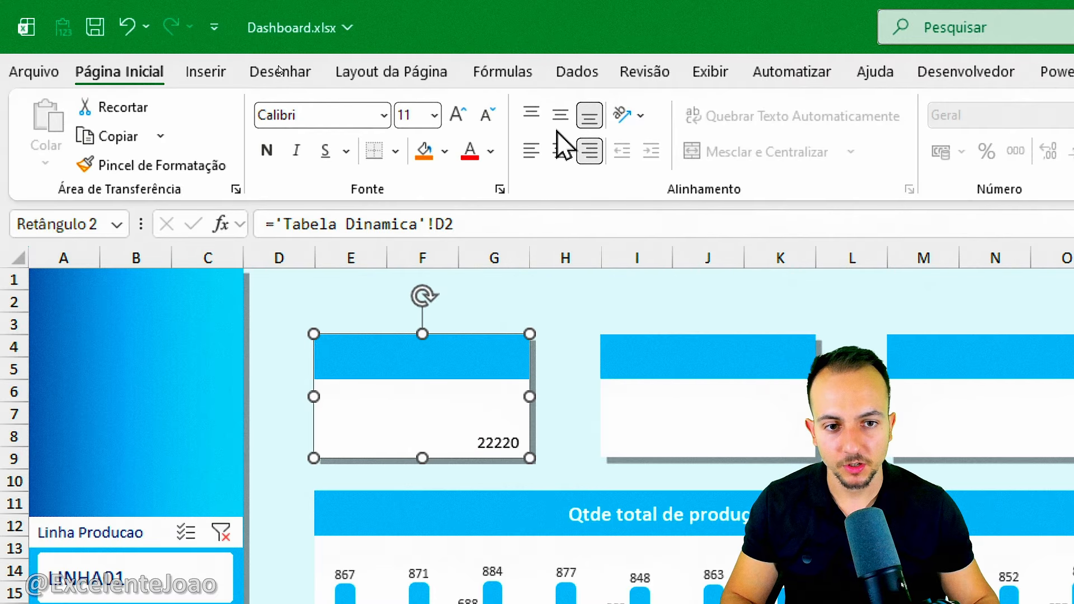
left_click(560, 150)
Enlarge the first card's number to 40 pt and color it dark blue.
left_click(457, 116)
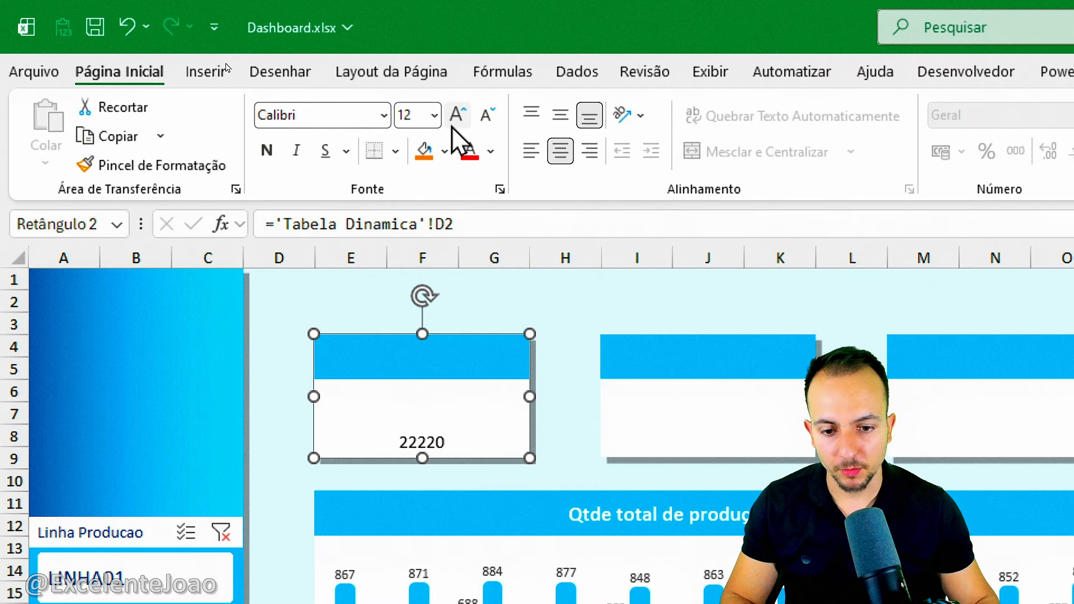
left_click(453, 126)
left_click(453, 126)
left_click(453, 126)
left_click(453, 127)
left_click(453, 126)
left_click(453, 126)
left_click(453, 126)
left_click(452, 127)
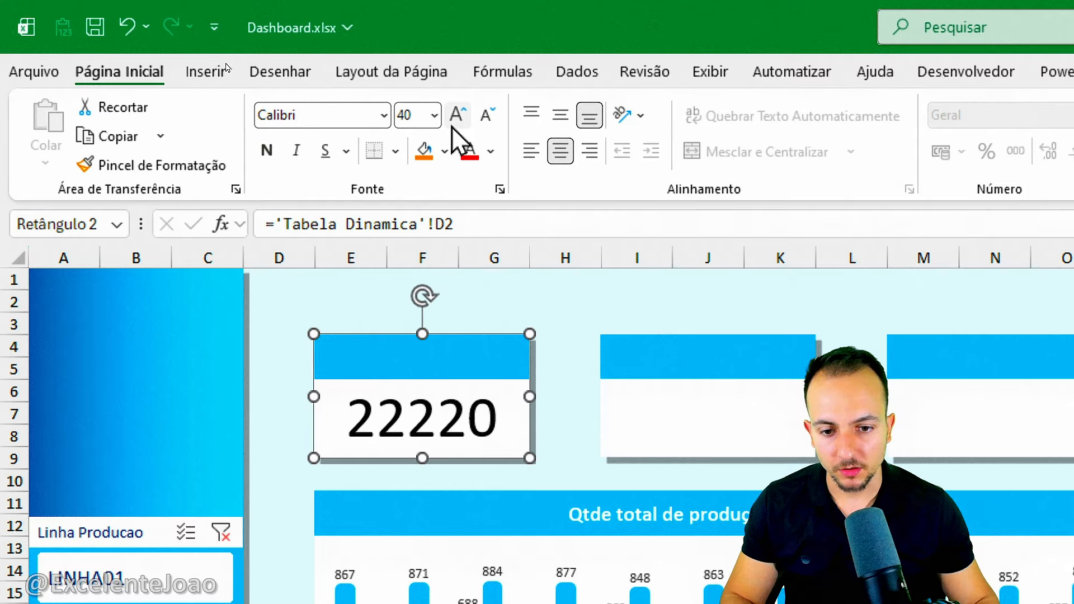
left_click(490, 151)
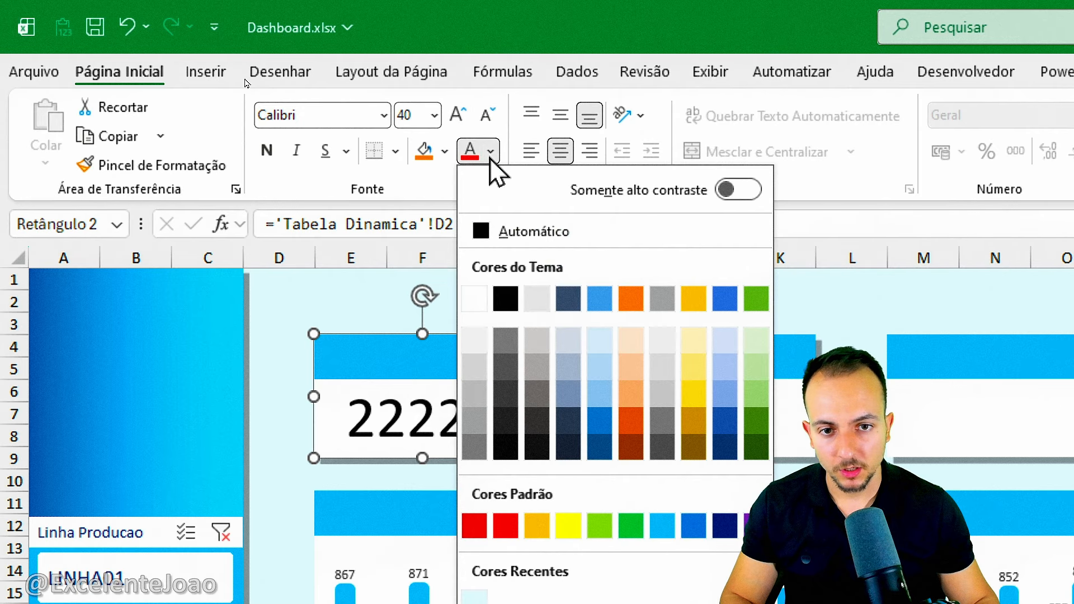
left_click(725, 519)
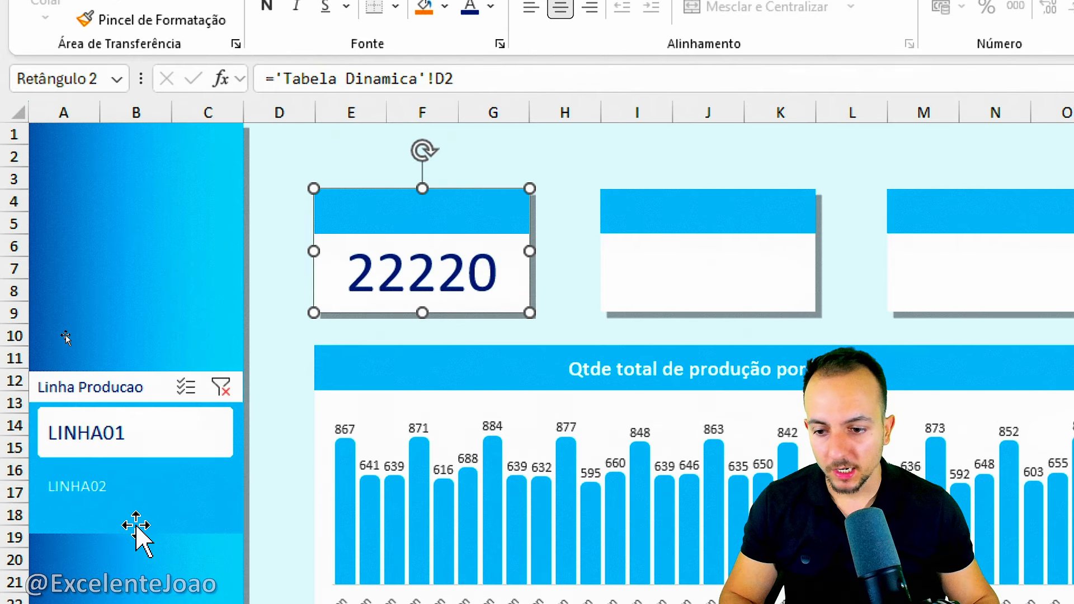
Try the Linha Producao slicer by switching between the production lines and clearing the filter, finishing with LINHA02 selected.
left_click(137, 532)
left_click(143, 482)
left_click(148, 526)
left_click(163, 437)
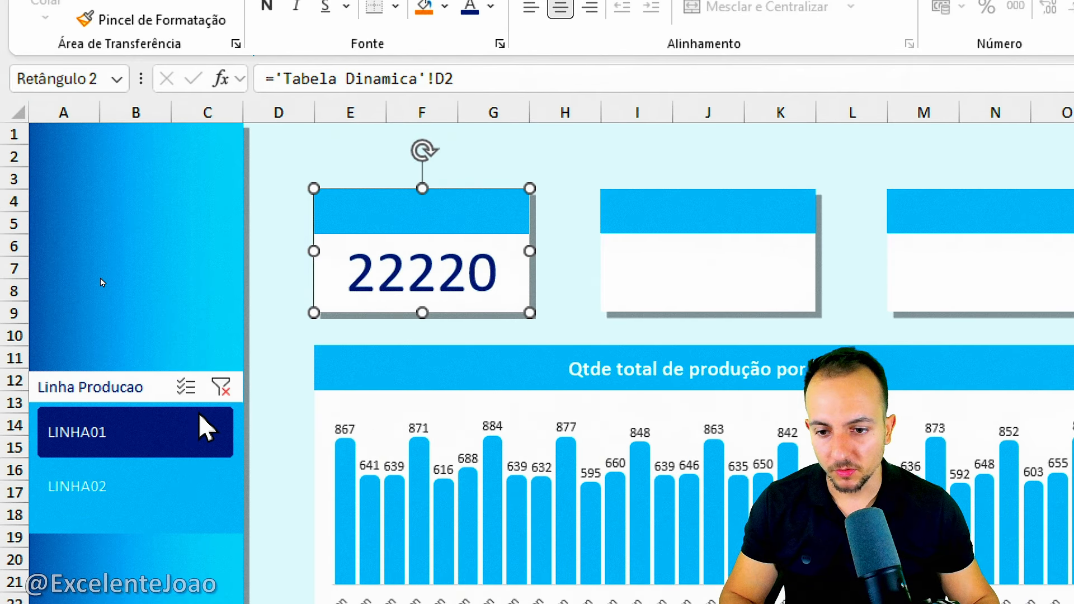
left_click(221, 390)
left_click(174, 433)
left_click(159, 492)
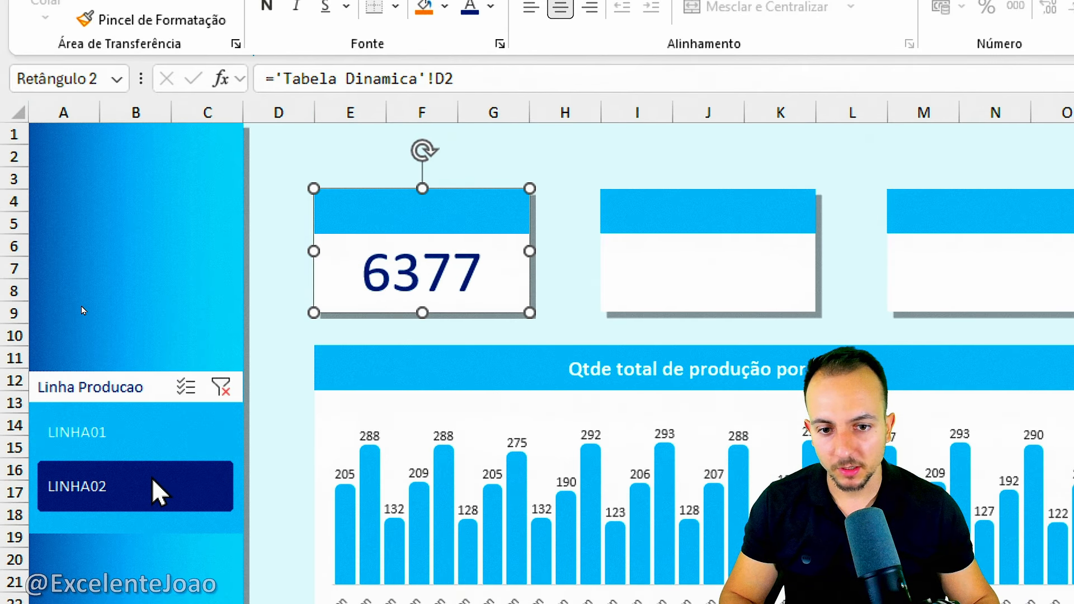
Title the first card's blue header "Qtde Produzida" in bold 14 pt text, centered vertically and horizontally.
left_click(363, 205)
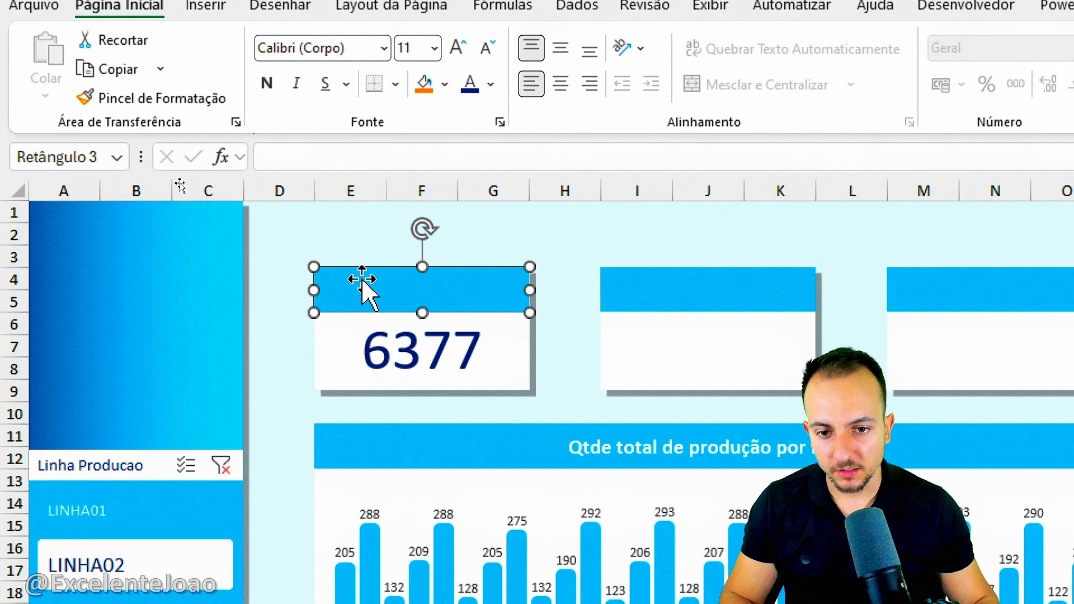
double_click(393, 300)
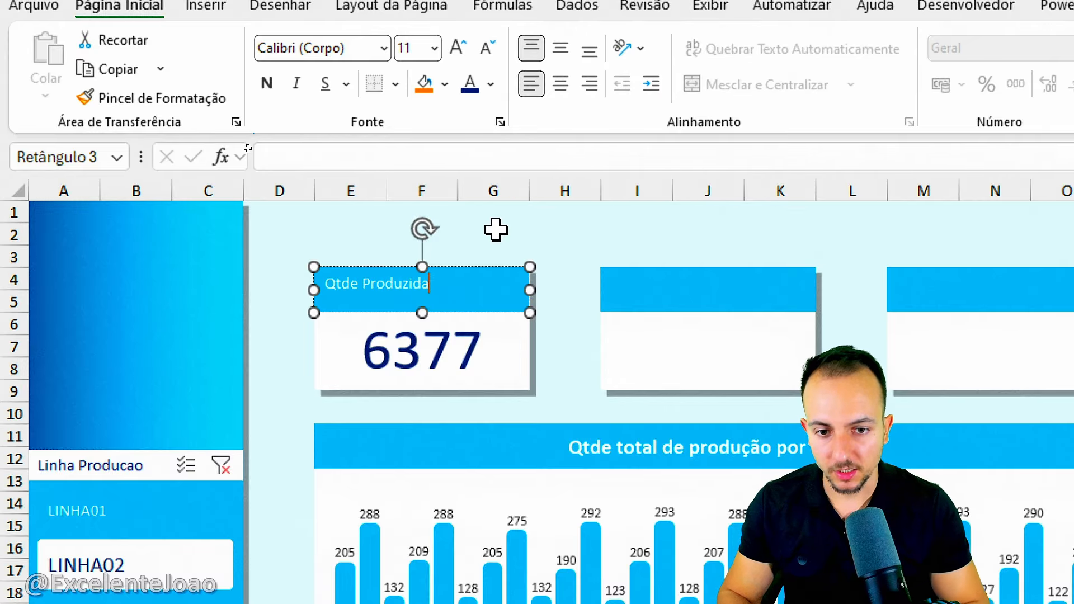
key("ctrl+a")
left_click(561, 47)
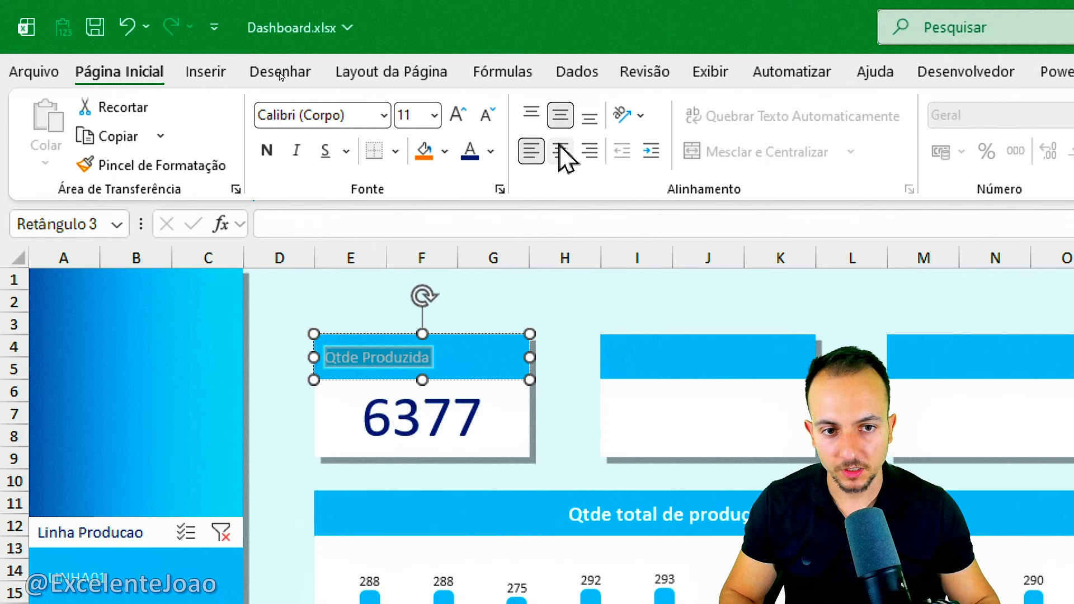
left_click(562, 152)
left_click(458, 115)
left_click(458, 114)
left_click(267, 150)
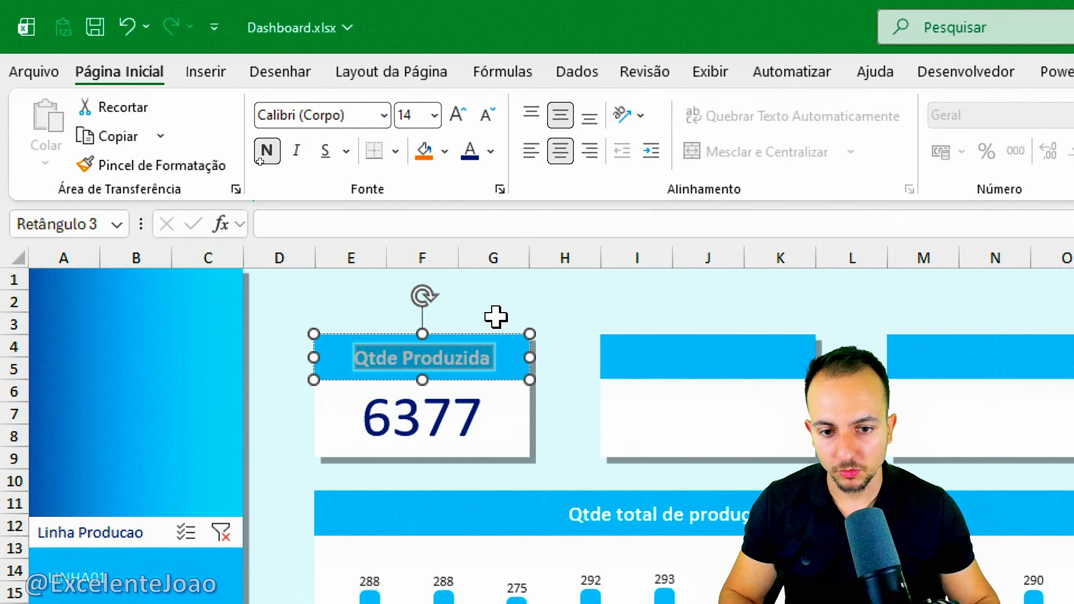
left_click(598, 320)
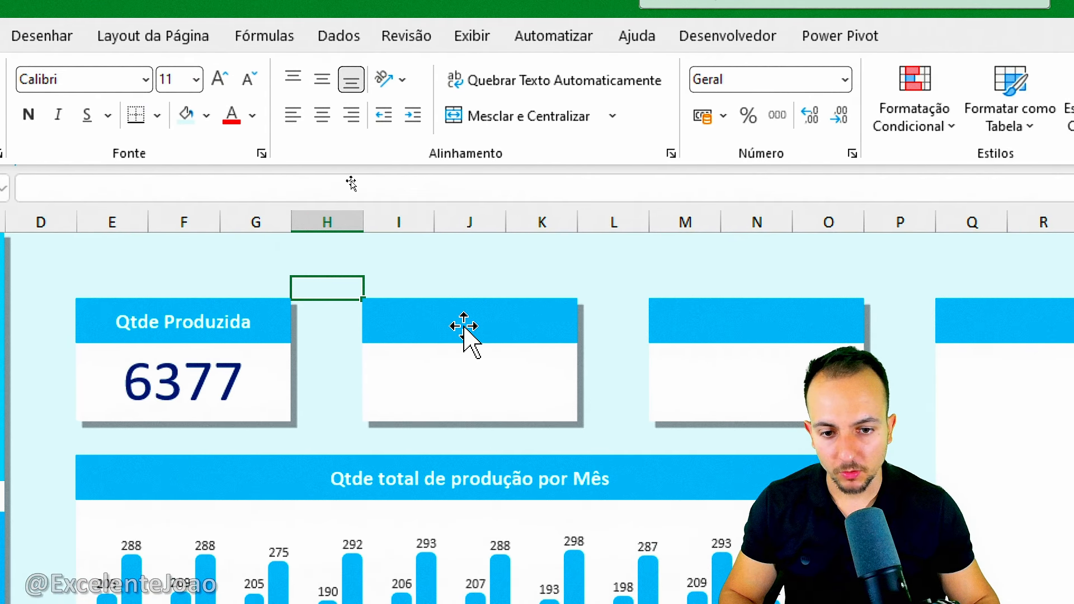
Title the second card's blue header "Qtde Boa" in bold 14 pt text, centered vertically and horizontally.
left_click(464, 336)
type("Qtde Boa")
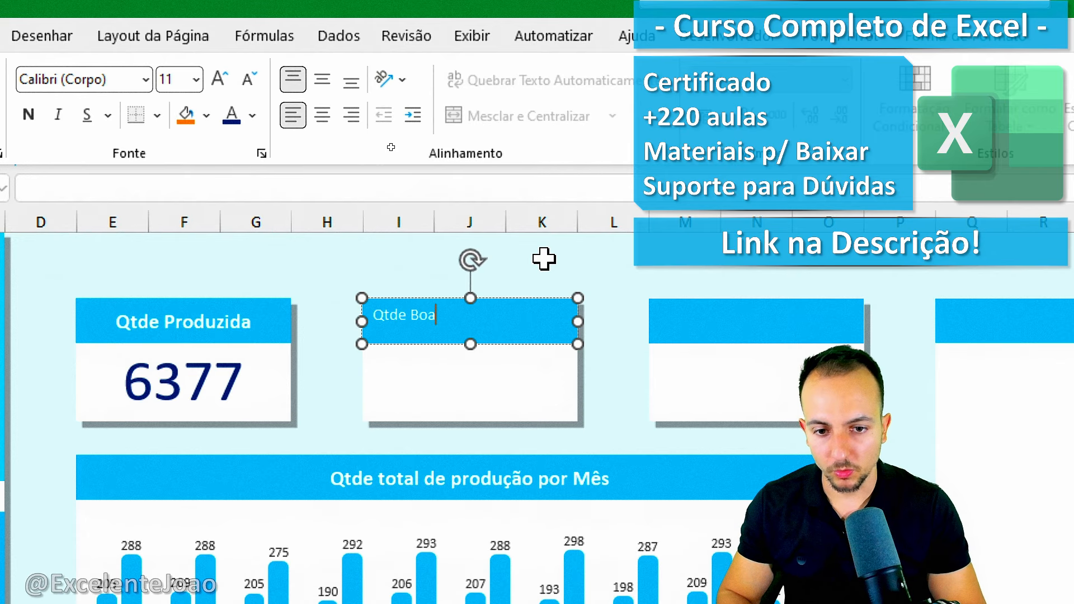
key("ctrl+a")
left_click(322, 80)
left_click(321, 114)
left_click(219, 79)
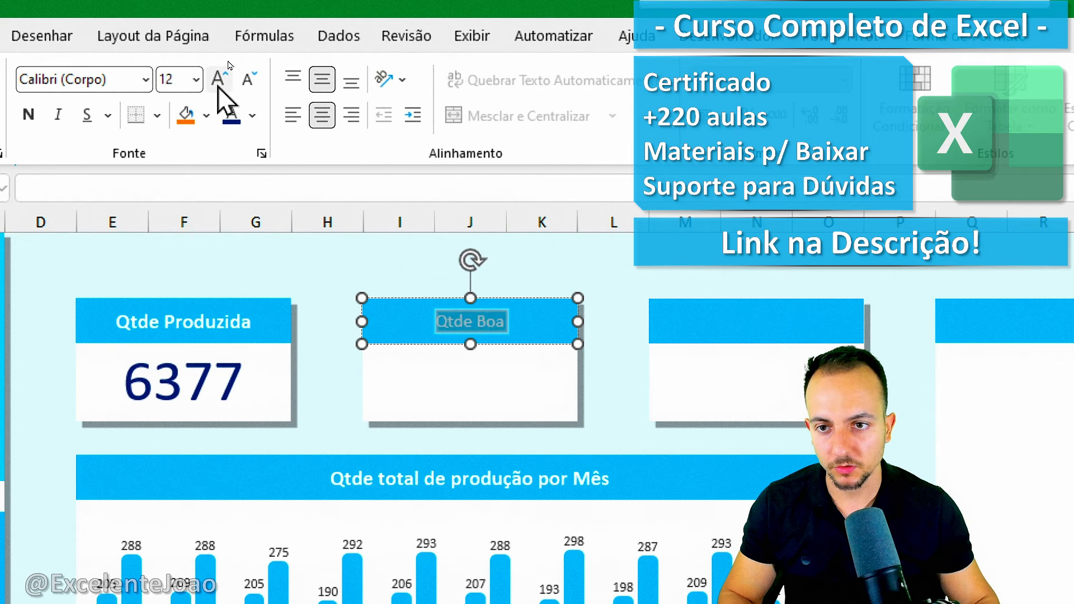
left_click(219, 79)
left_click(219, 78)
left_click(248, 79)
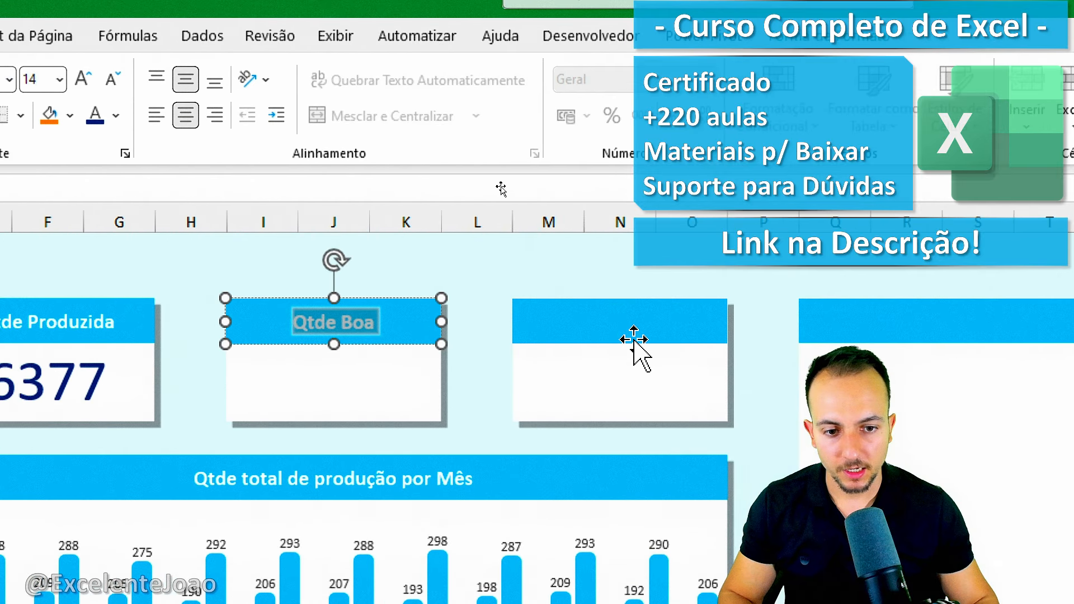
Title the third card's blue header "Qtde Refugada" in bold 14 pt text, centered vertically and horizontally.
left_click(615, 336)
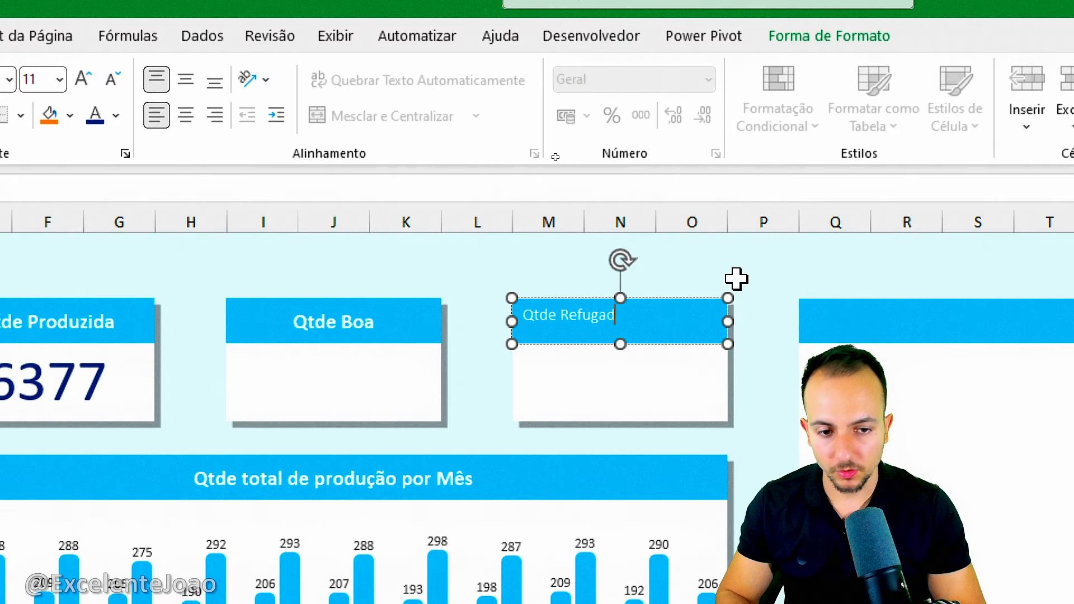
key("ctrl+a")
left_click(185, 80)
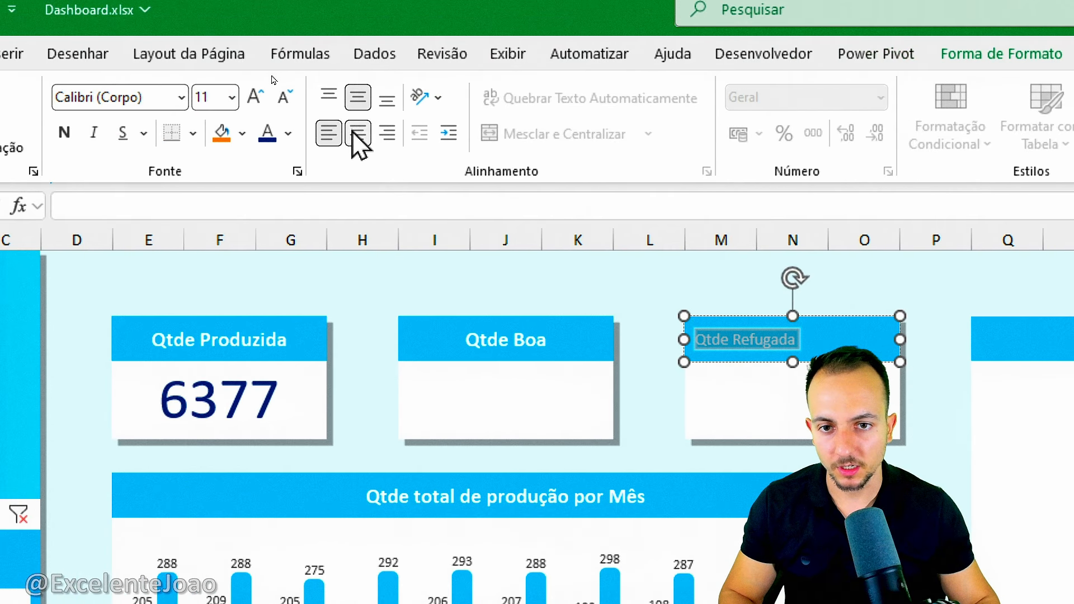
left_click(185, 115)
left_click(317, 97)
left_click(317, 97)
left_click(520, 284)
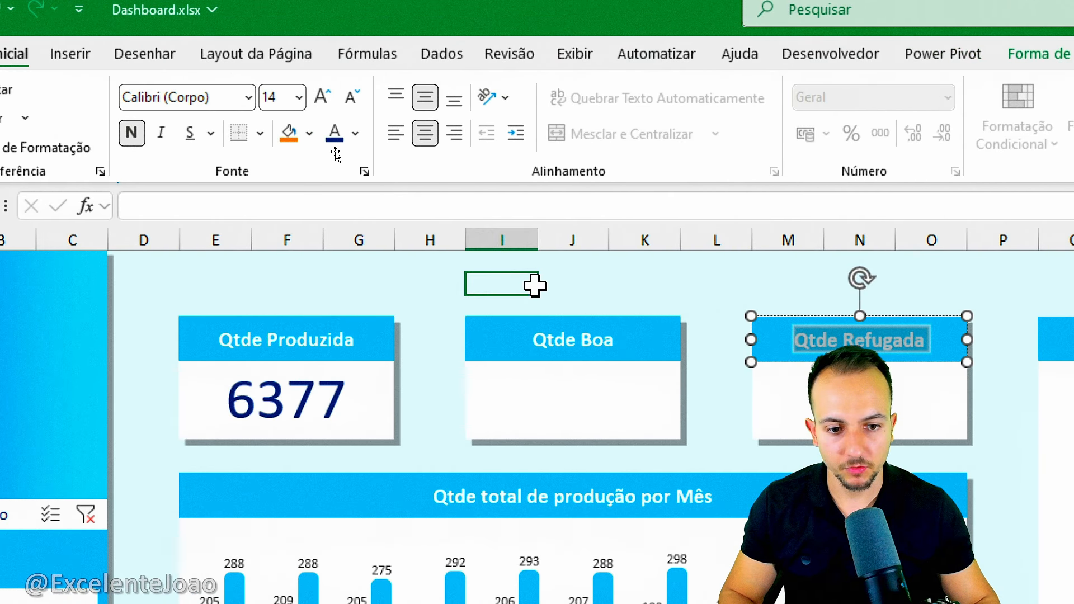
Format the linked value on the Qtde Boa card as bold, dark blue, 40 pt text, bottom-aligned and horizontally centered.
left_click(514, 437)
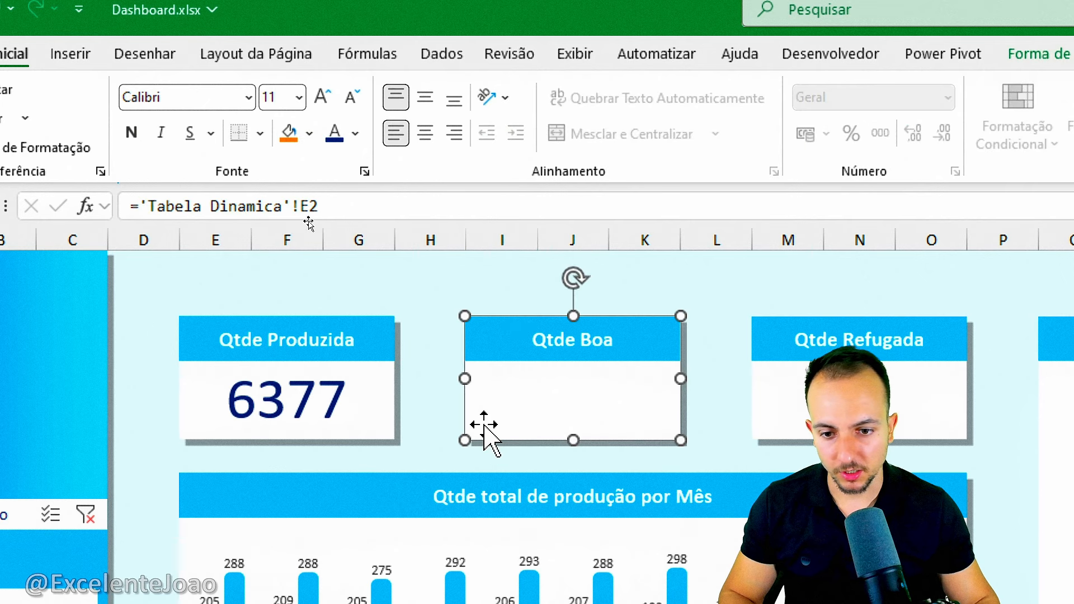
left_click(453, 100)
left_click(455, 133)
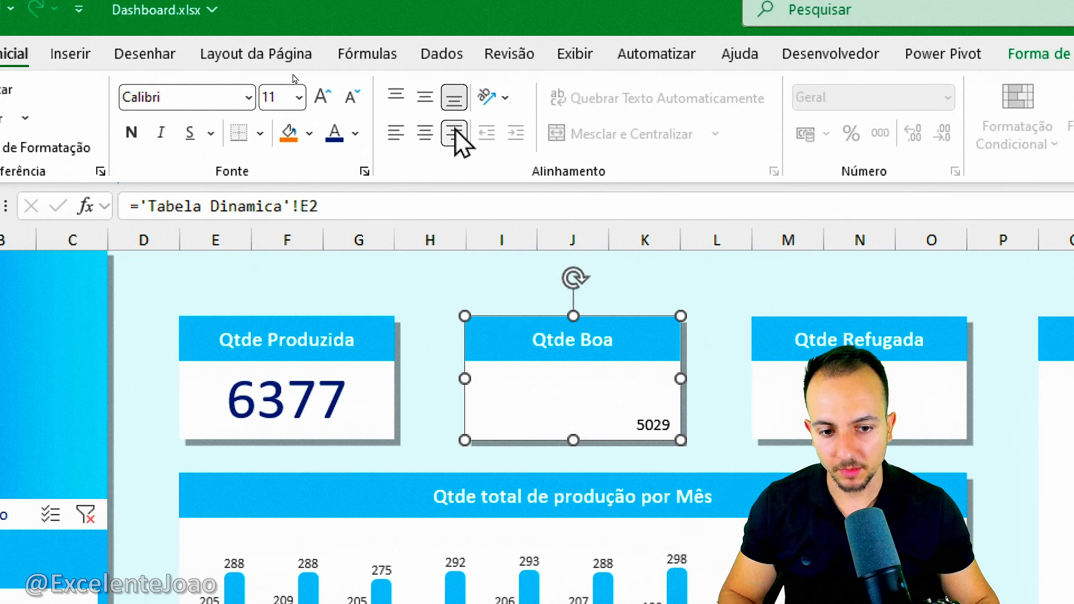
left_click(425, 133)
left_click(334, 132)
left_click(132, 133)
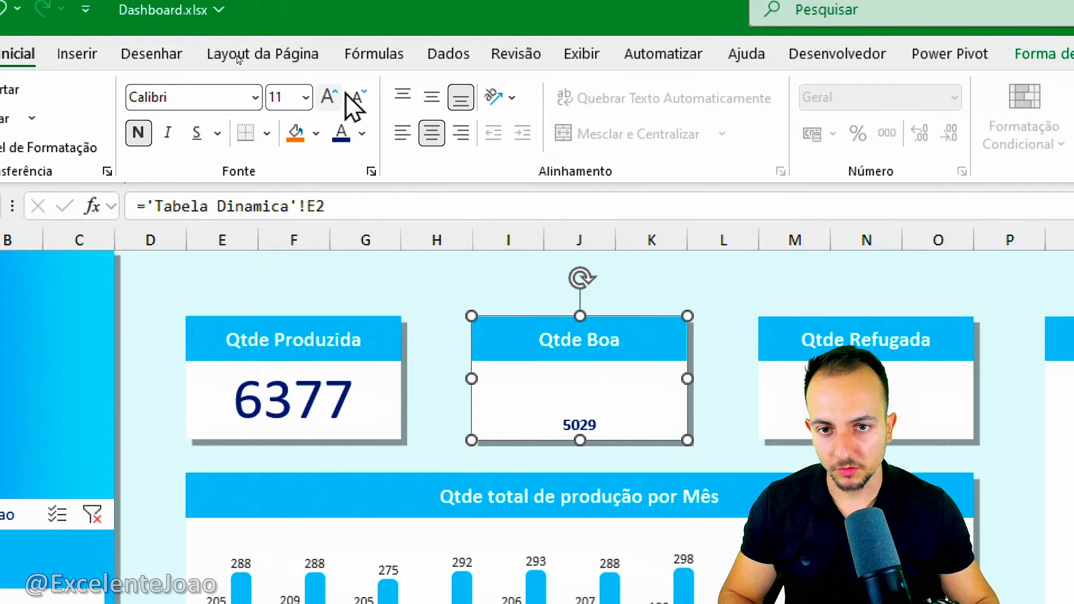
left_click(299, 98)
left_click(311, 101)
left_click(329, 96)
left_click(329, 96)
left_click(329, 97)
left_click(329, 96)
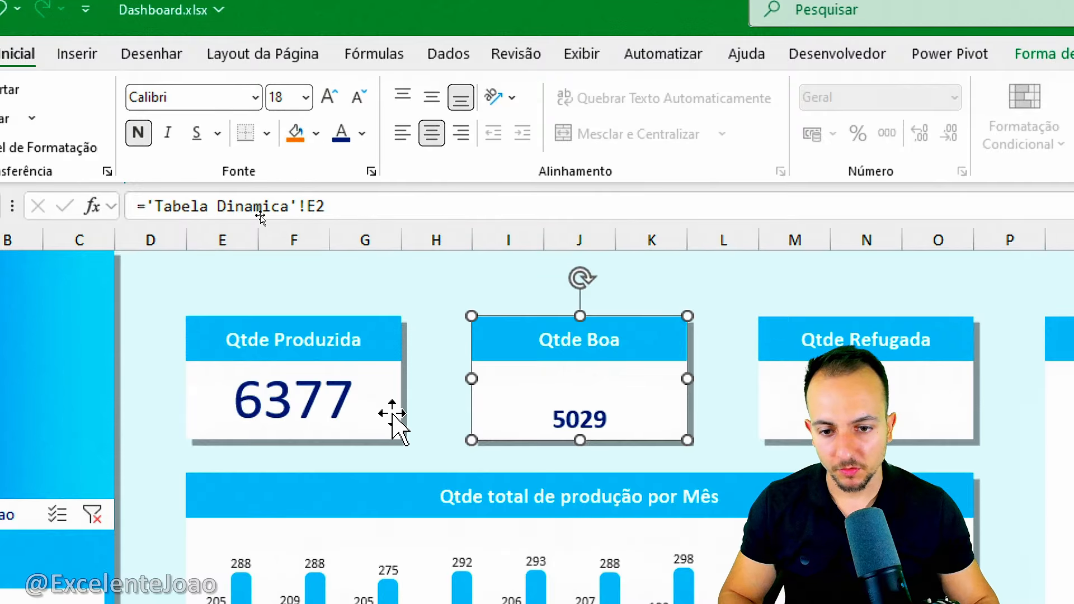
left_click(394, 425)
left_click(475, 382)
left_click(330, 96)
left_click(331, 96)
left_click(330, 96)
left_click(330, 96)
left_click(330, 97)
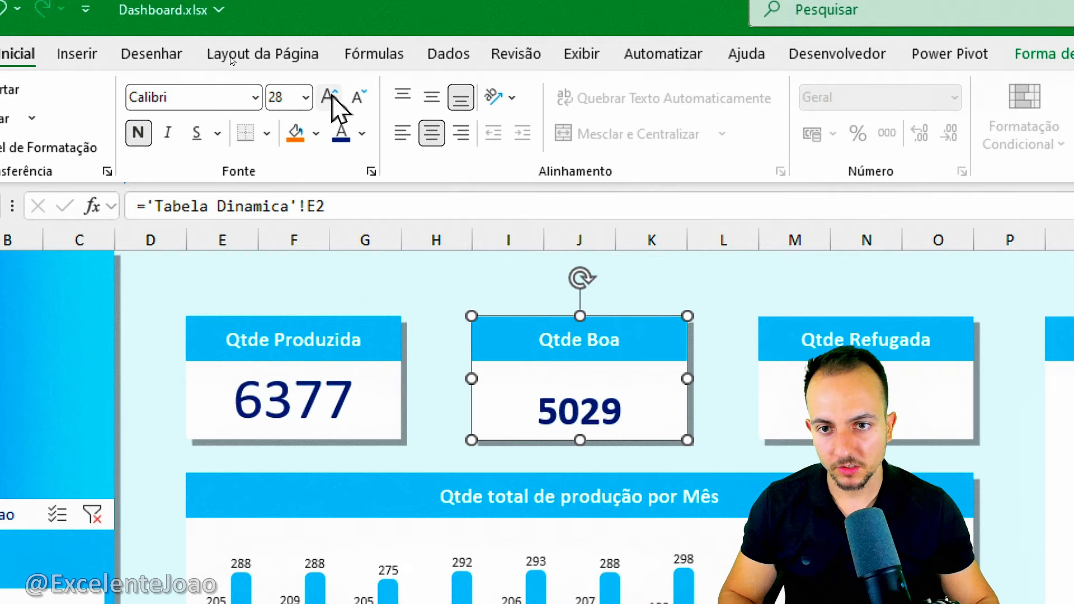
left_click(330, 96)
left_click(330, 96)
Format the linked value on the Qtde Refugada card as bold, dark blue, 40 pt text, bottom-aligned and horizontally centered.
left_click(779, 403)
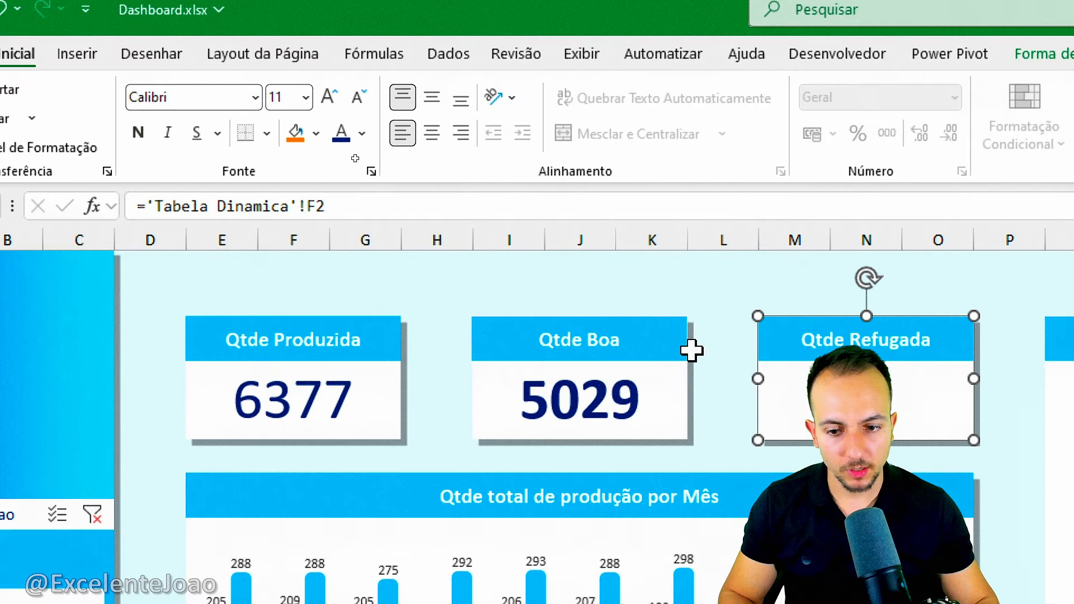
left_click(329, 98)
left_click(329, 97)
left_click(329, 97)
left_click(329, 97)
left_click(329, 97)
left_click(329, 98)
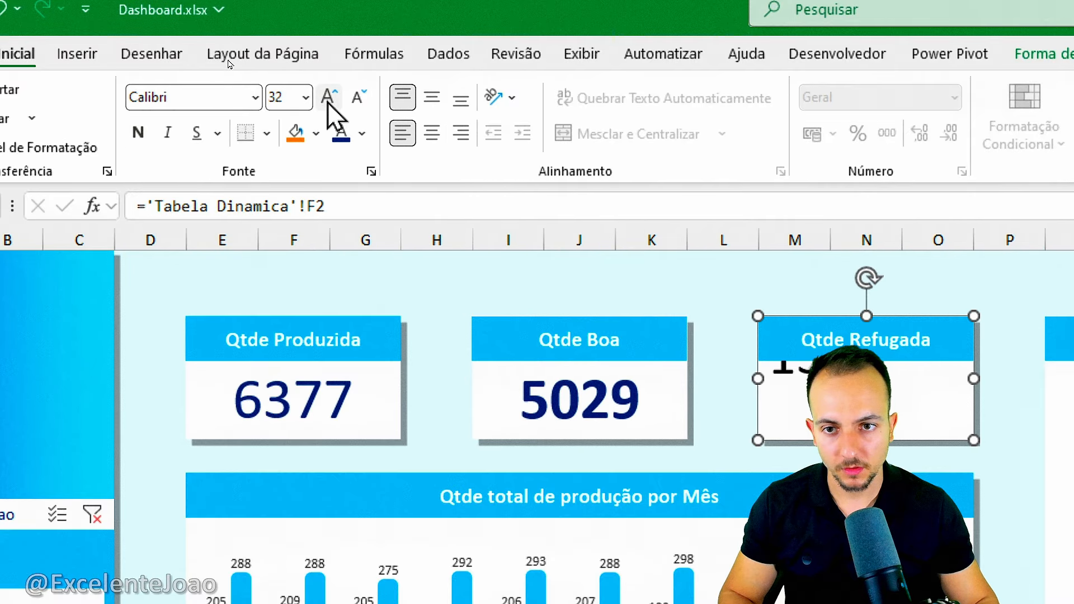
left_click(329, 98)
left_click(329, 98)
left_click(459, 100)
left_click(432, 133)
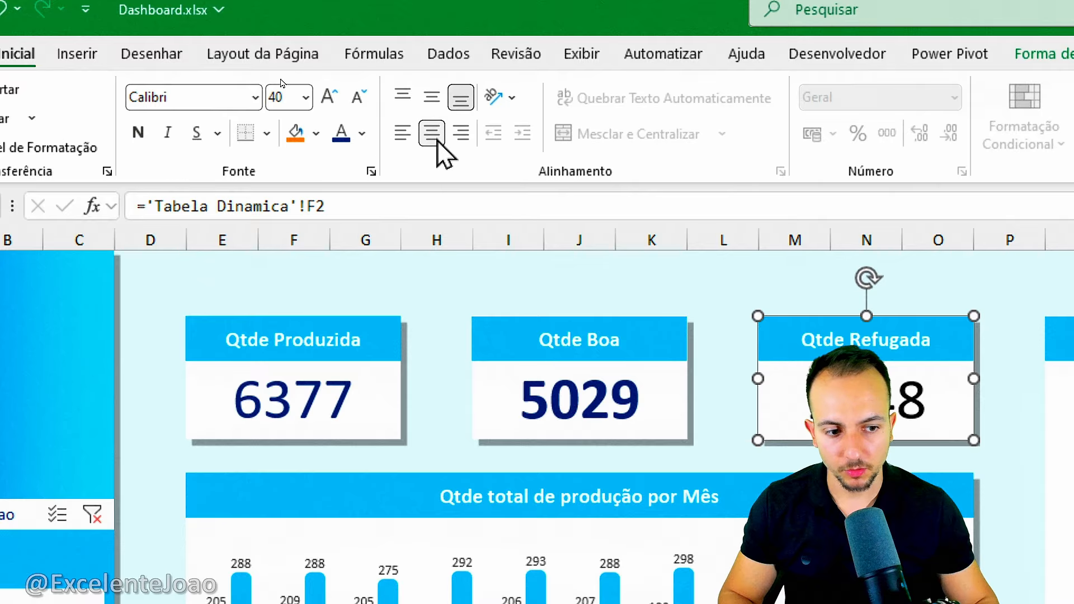
Make the linked value on the Qtde Produzida card bold and deselect the card.
left_click(335, 403)
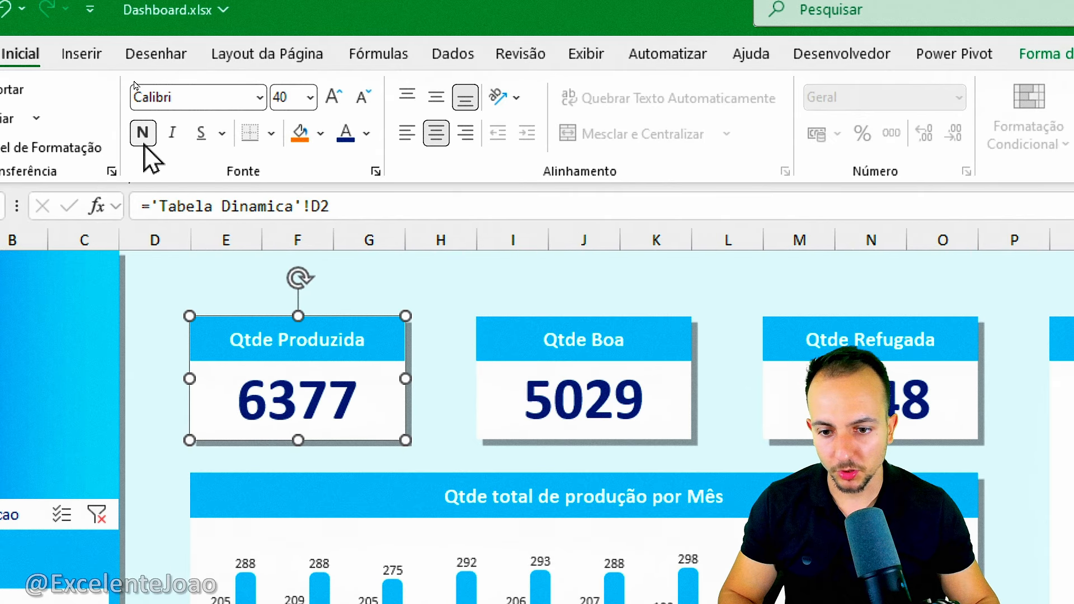
left_click(143, 145)
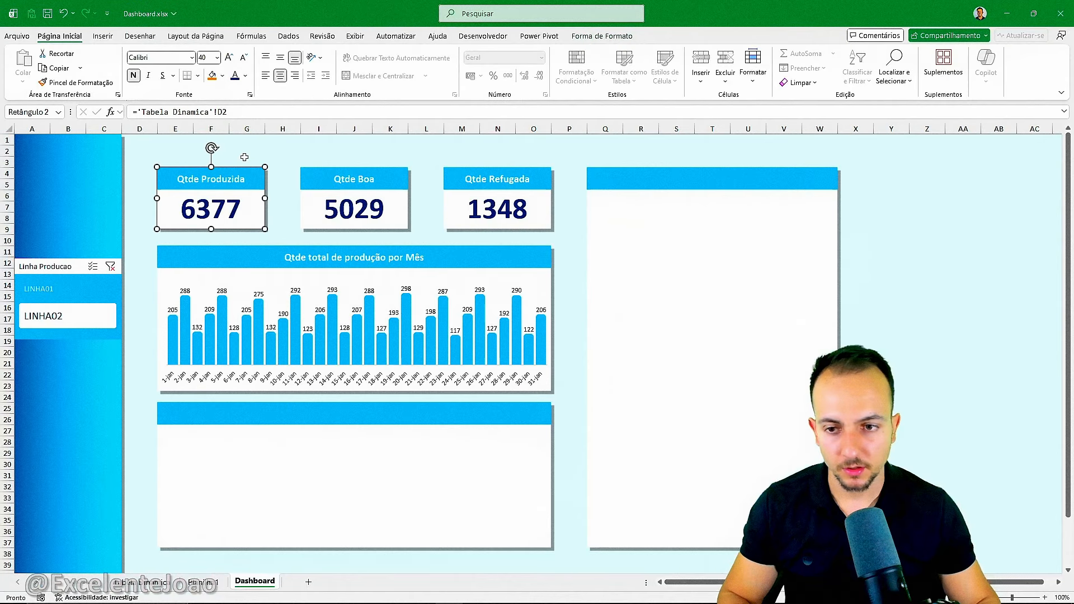
left_click(513, 283)
Check that the three cards follow the Linha Producao slicer by alternating between LINHA01 and LINHA02, finishing with LINHA01 selected.
left_click(89, 291)
left_click(90, 311)
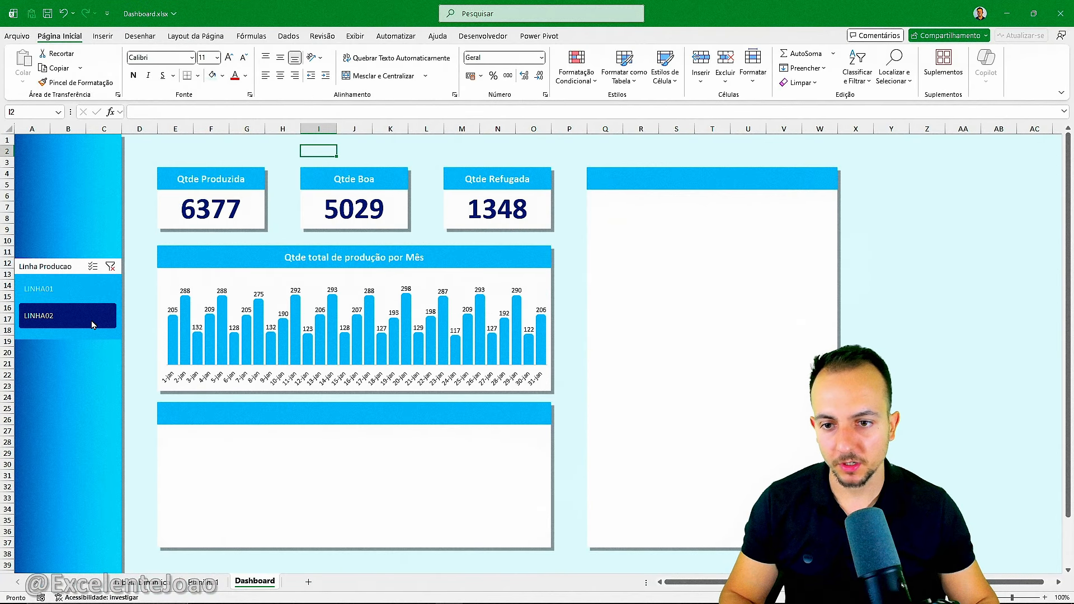
left_click(90, 293)
left_click(99, 307)
left_click(95, 289)
left_click(100, 313)
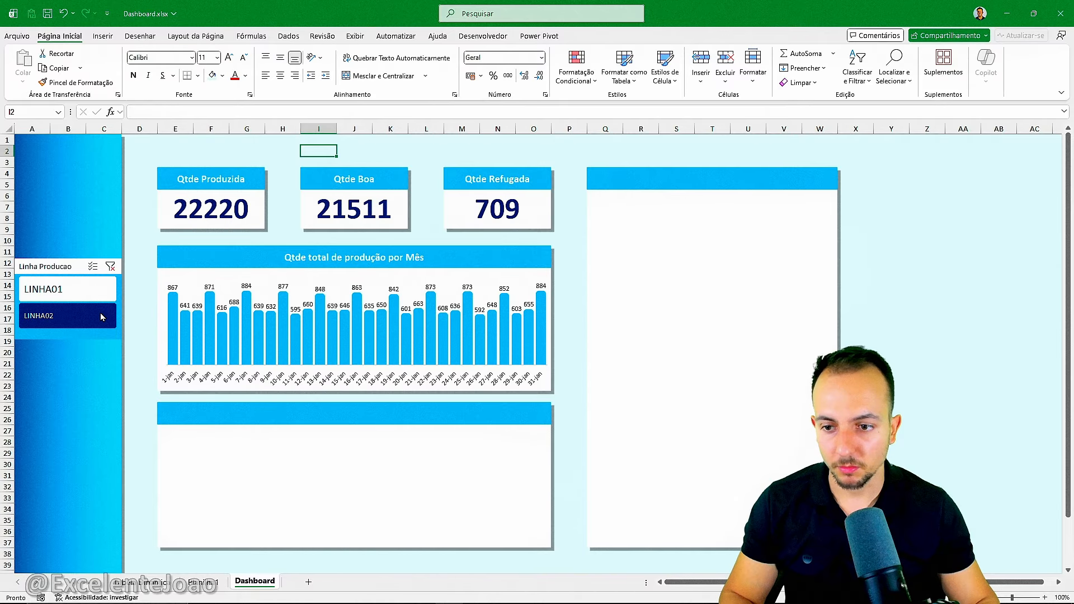
left_click(95, 289)
left_click(99, 314)
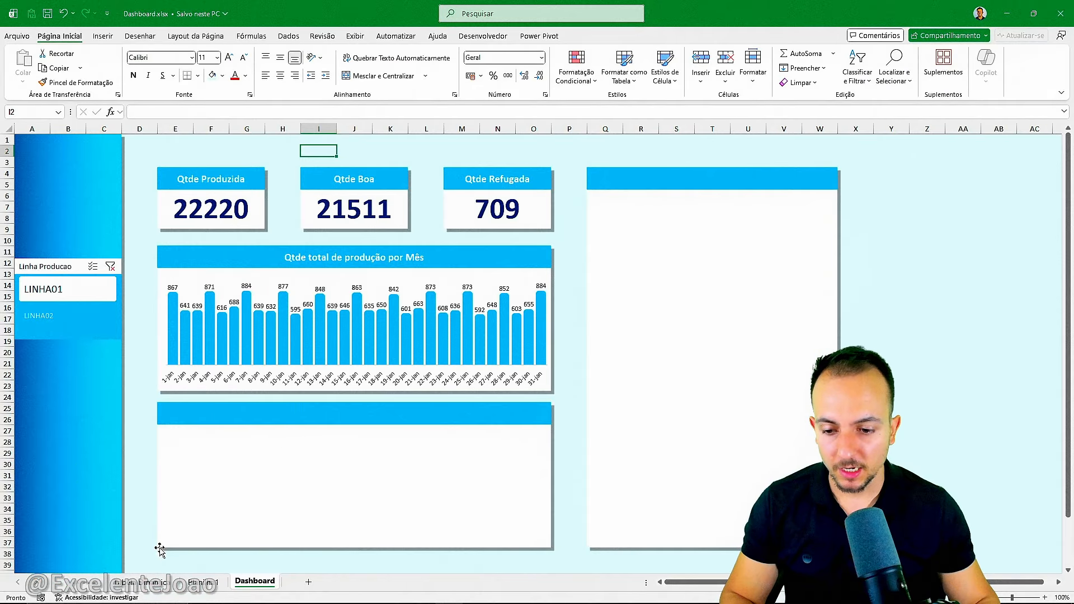
Review the pivot tables and the Produção Total (min) column of the source table on Planilha1.
left_click(154, 584)
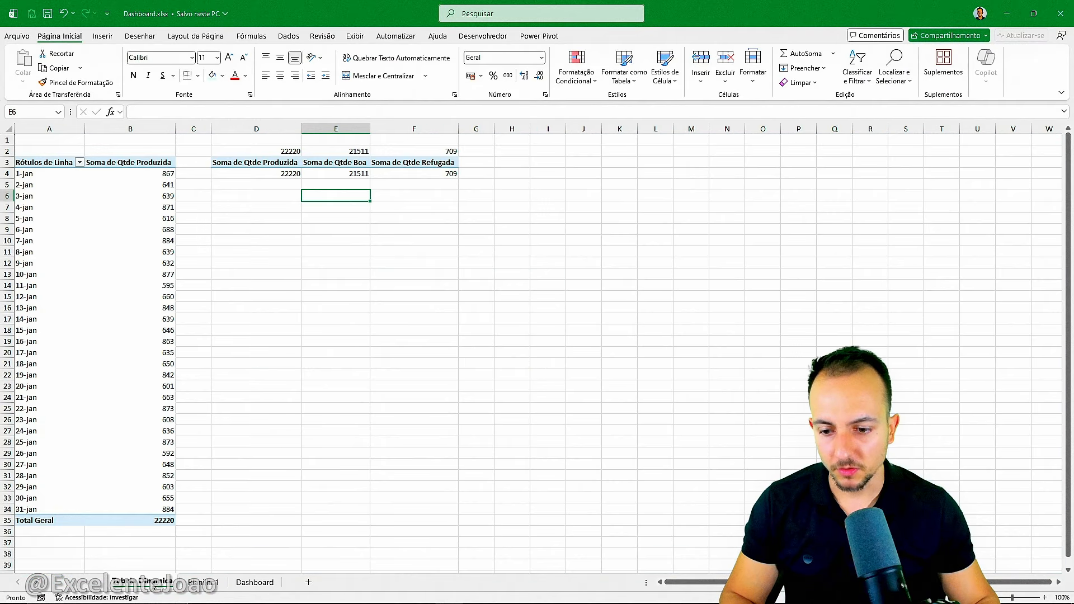
left_click(203, 582)
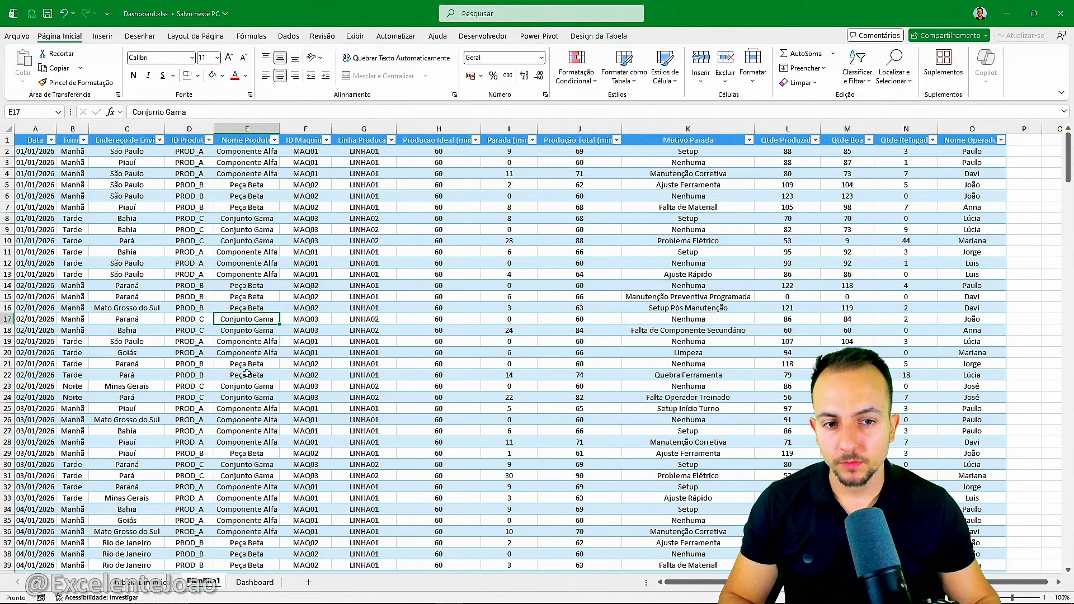
key("ctrl+4")
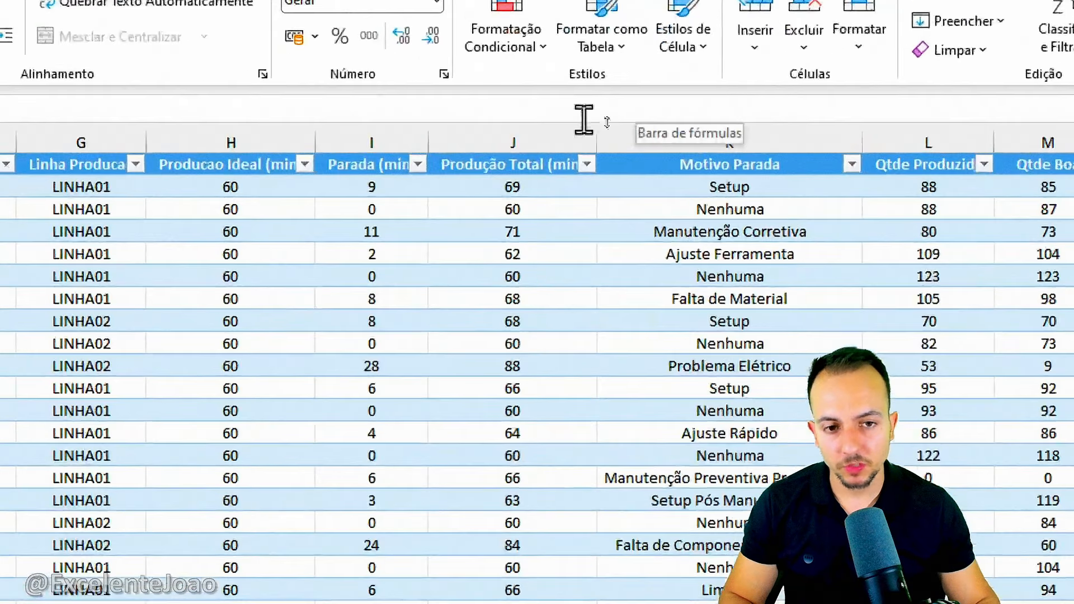
key("ctrl+2")
mouse_move(536, 103)
left_mouse_down()
mouse_move(411, 166)
mouse_move(486, 101)
left_mouse_up()
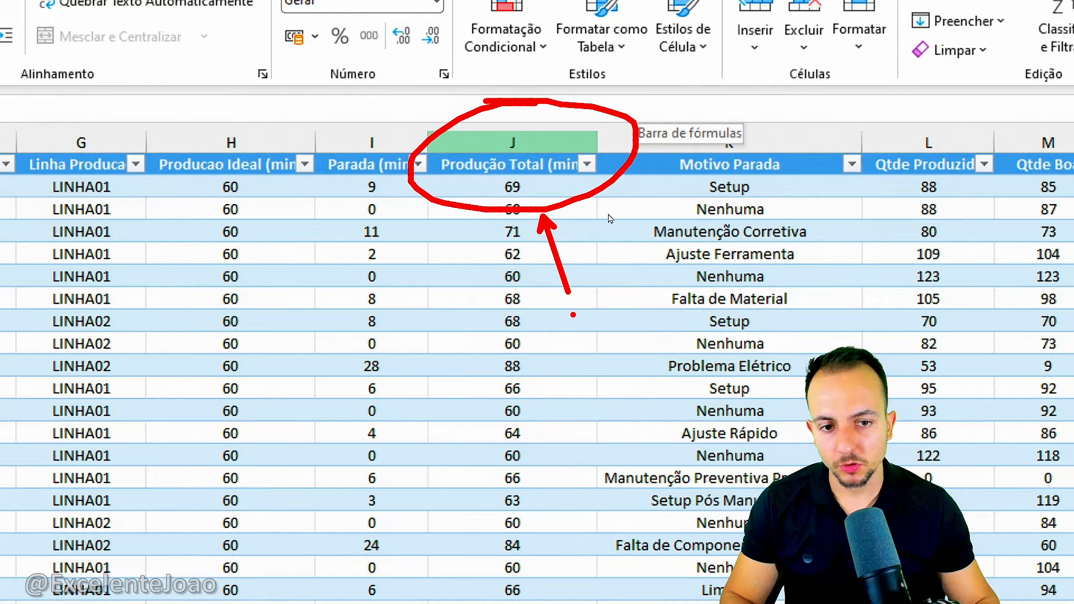
key("Escape")
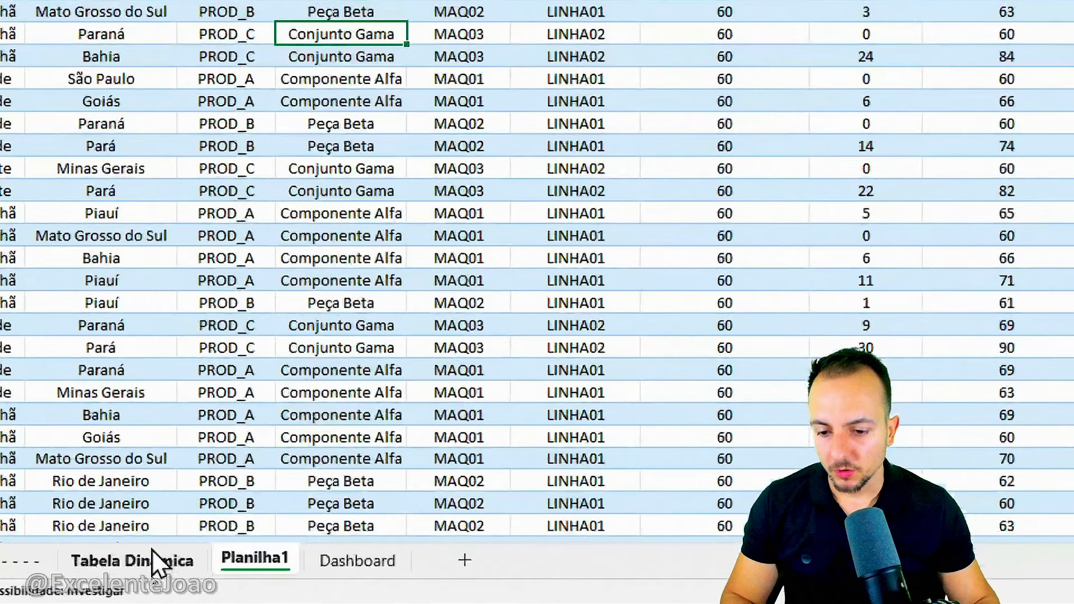
Copy the daily production pivot table in A3:B35 of the Tabela Dinamica sheet and paste it at H3.
left_click(150, 583)
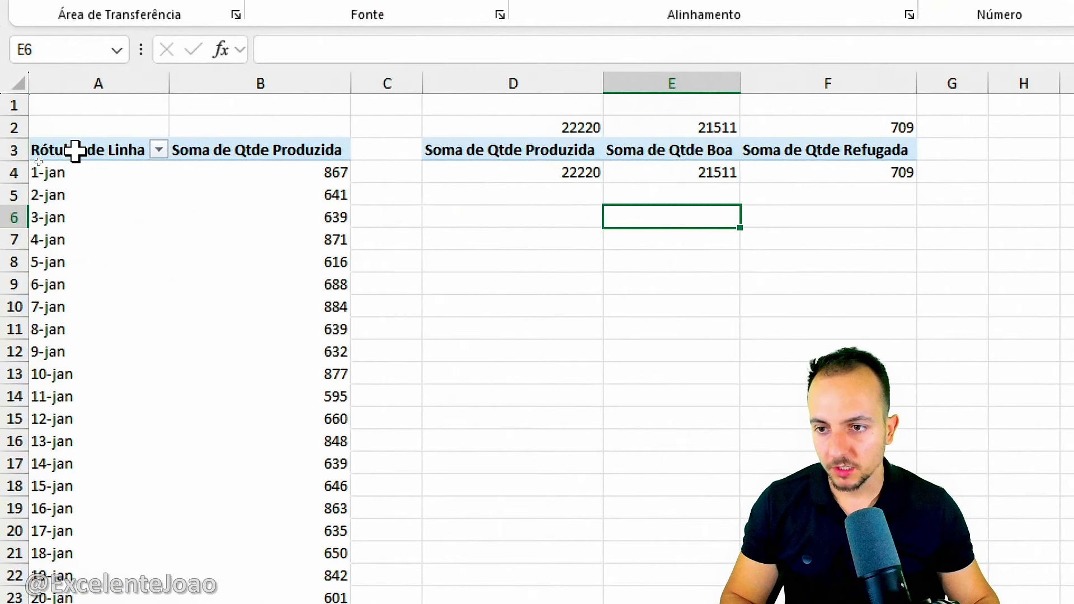
left_click_drag(74, 150, 283, 523)
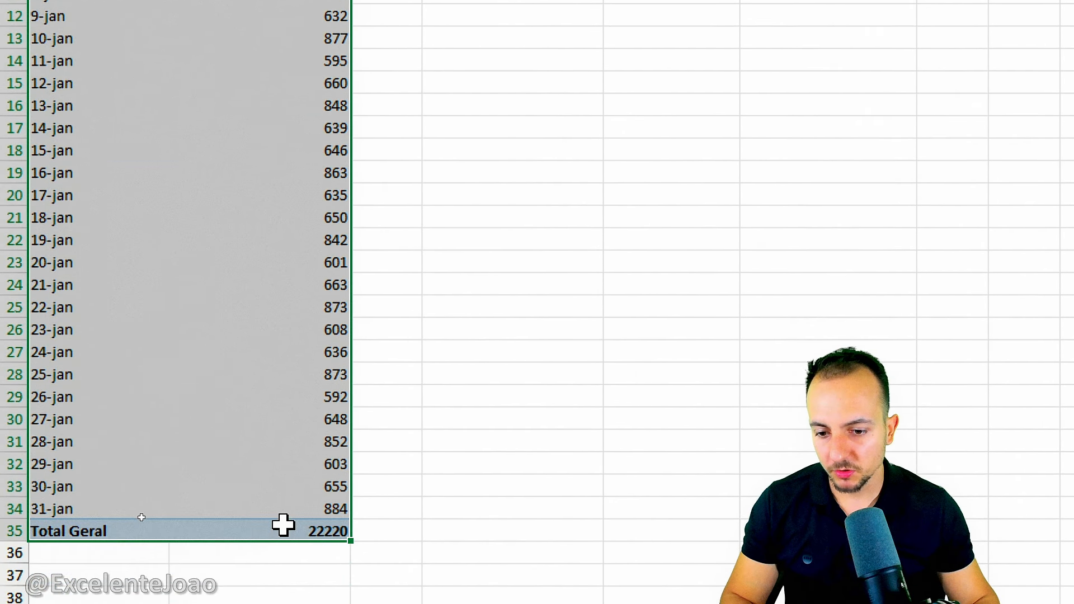
key("ctrl+c")
scroll(486, 163, "up", 4)
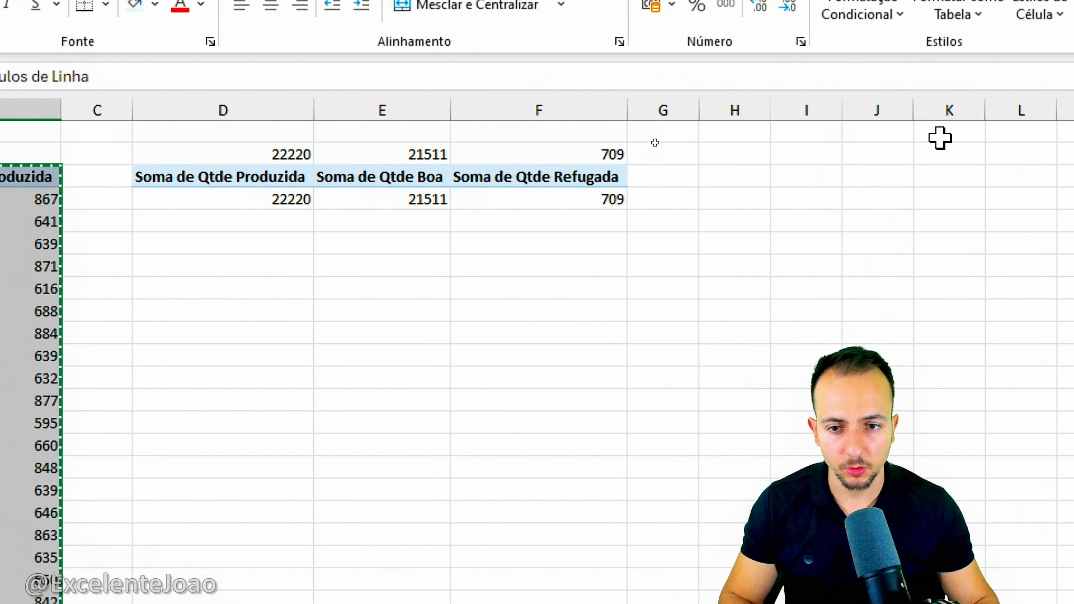
left_click(733, 177)
key("ctrl+v")
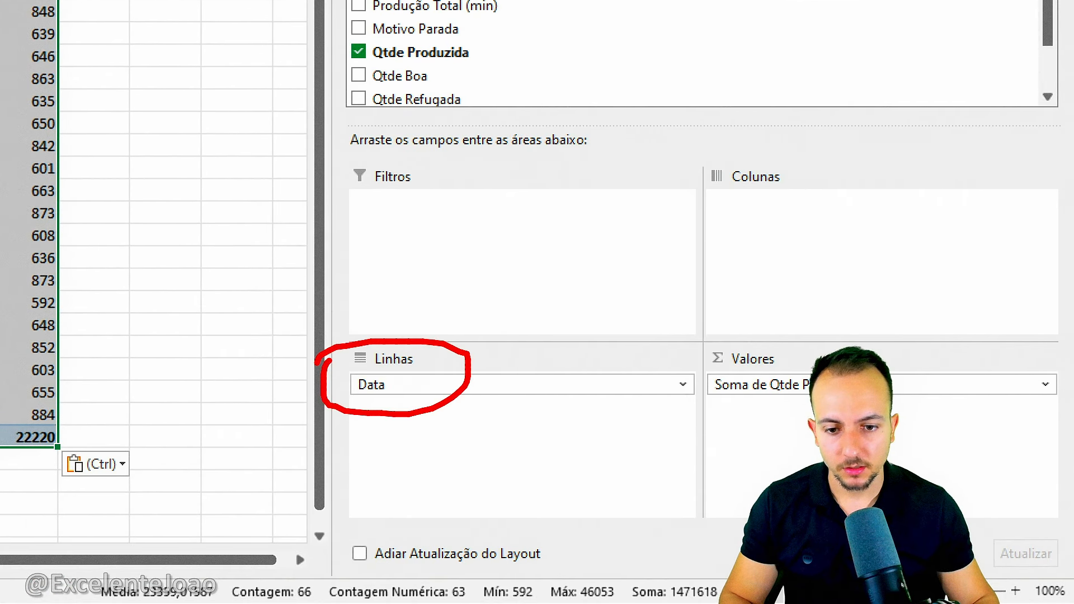
In the copied pivot table, replace the Qtde Produzida value field with Produção Total (min), keeping Data as rows.
left_click(787, 386)
left_click(789, 386)
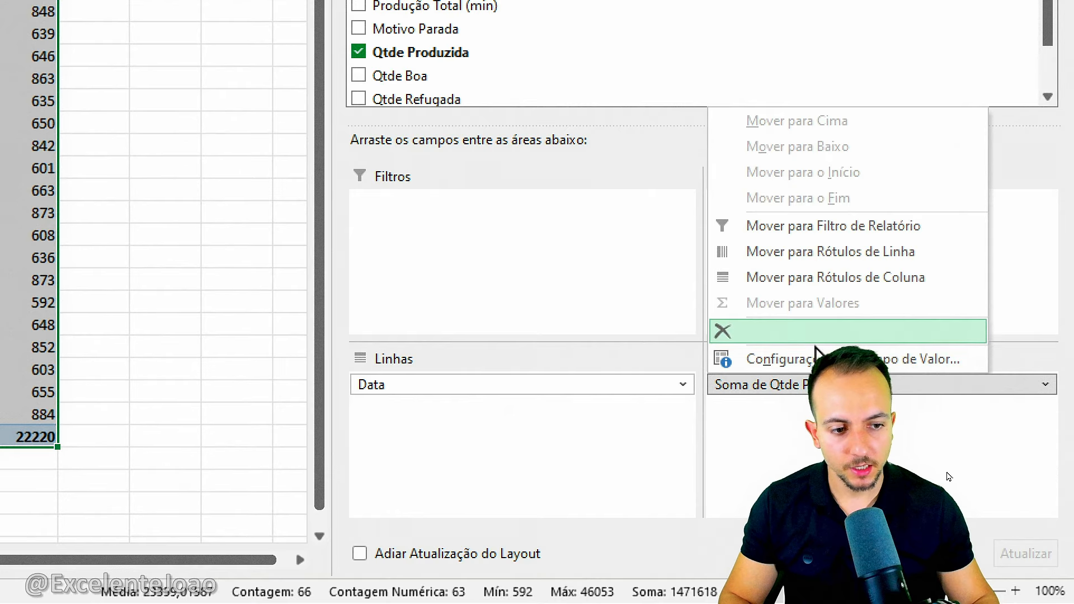
left_click(837, 333)
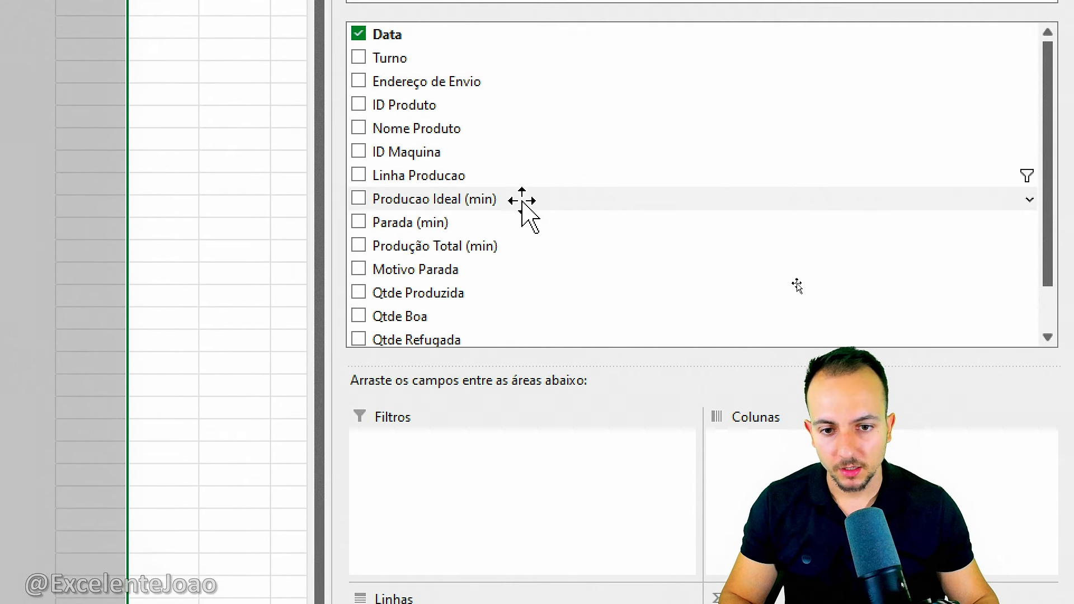
scroll(492, 280, "down", 1)
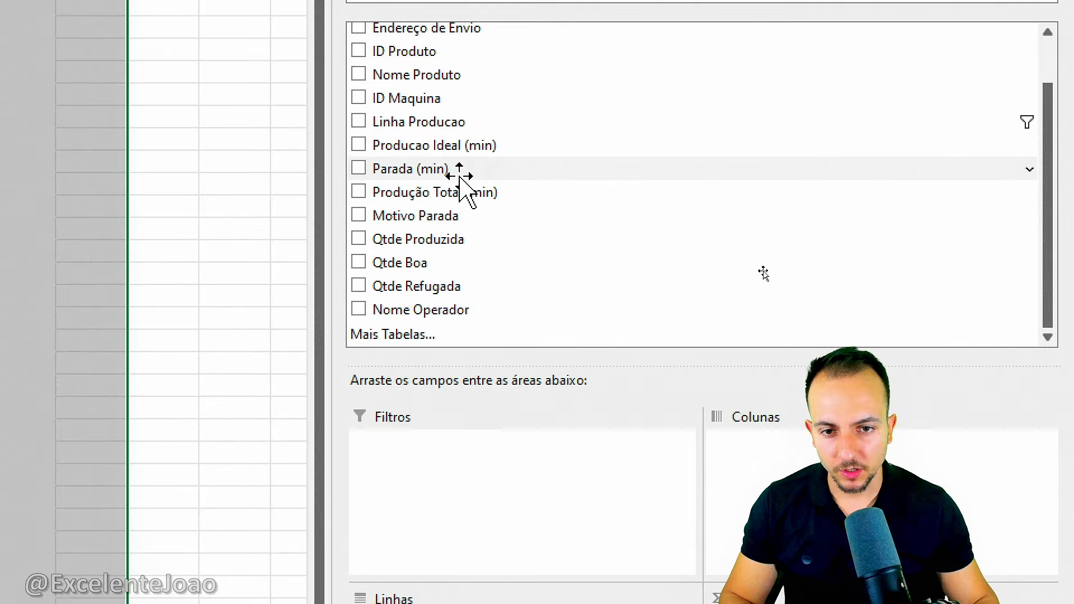
left_click_drag(335, 169, 536, 211)
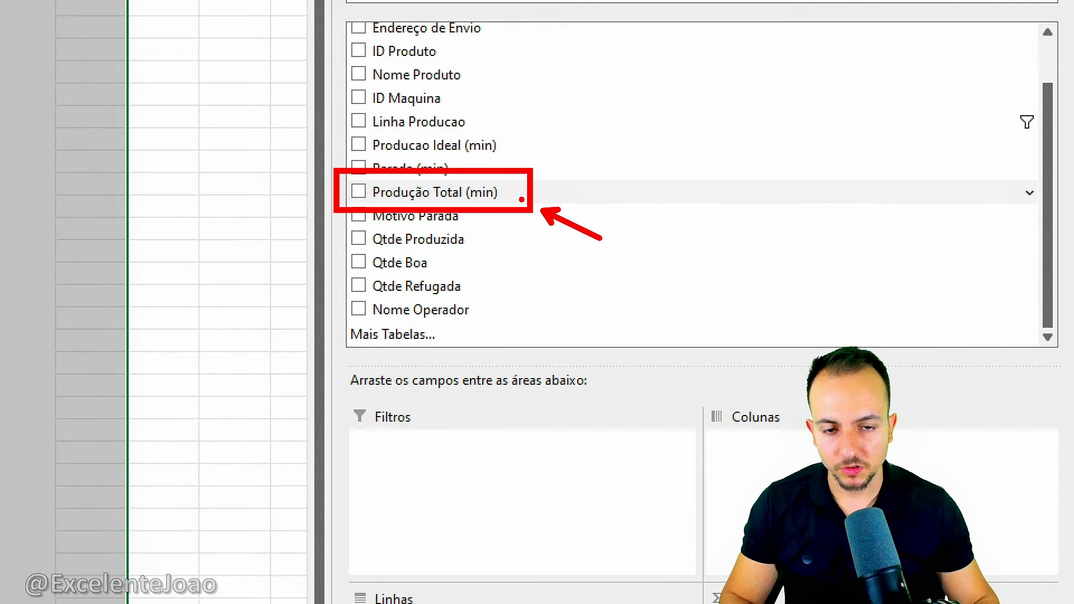
key("Escape")
mouse_move(472, 192)
left_mouse_down()
mouse_move(983, 384)
mouse_move(1008, 561)
left_mouse_up()
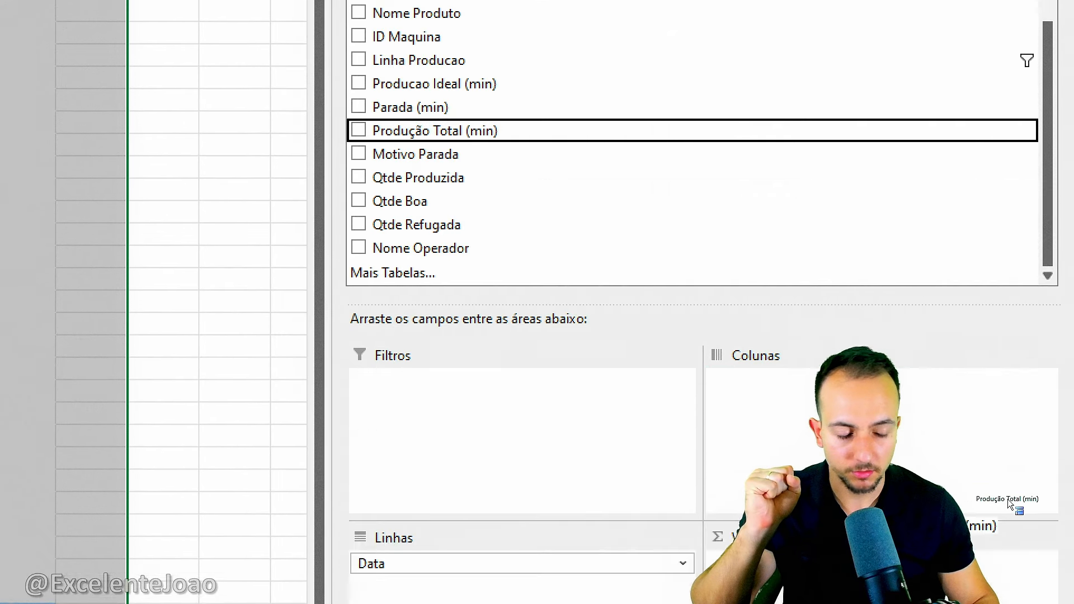
left_click_drag(1008, 499, 981, 539)
left_click(175, 479)
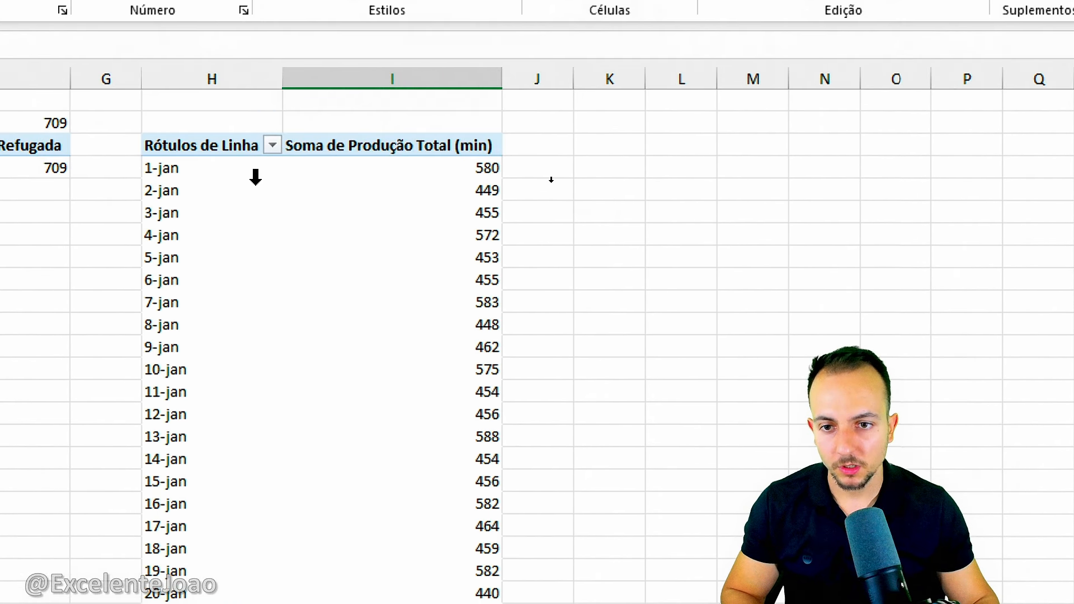
Insert a line PivotChart based on the daily Produção Total (min) pivot table.
left_click(259, 167)
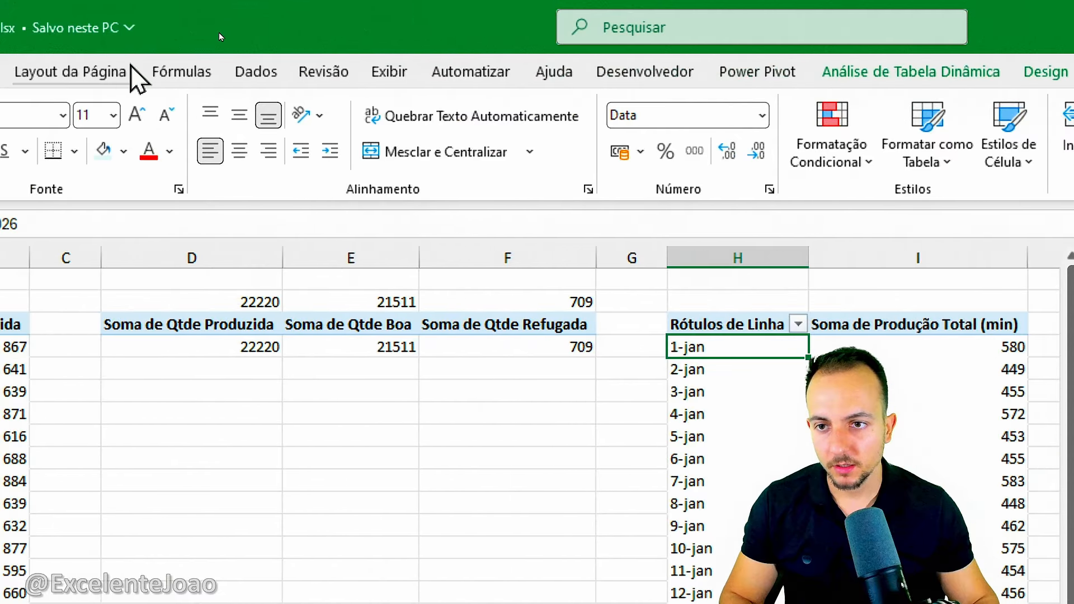
left_click(137, 73)
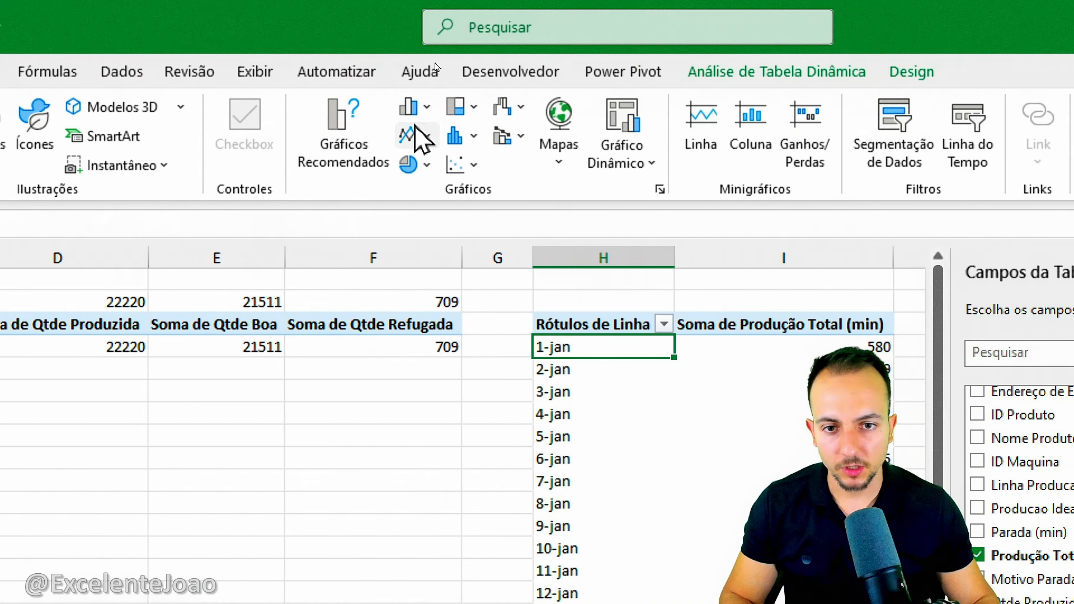
left_click(419, 139)
left_click(436, 209)
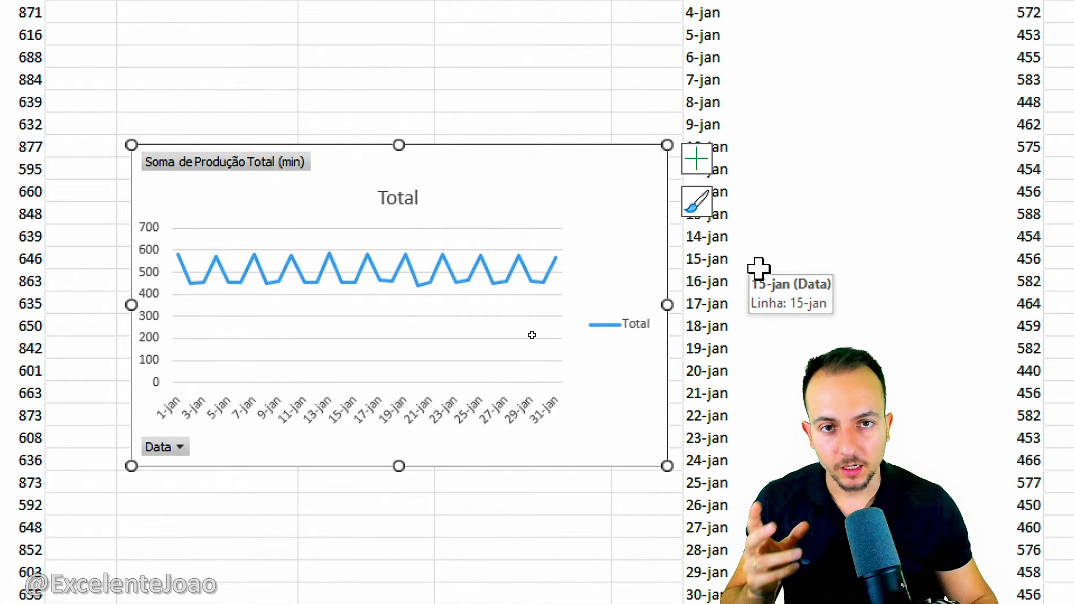
key("ctrl+2")
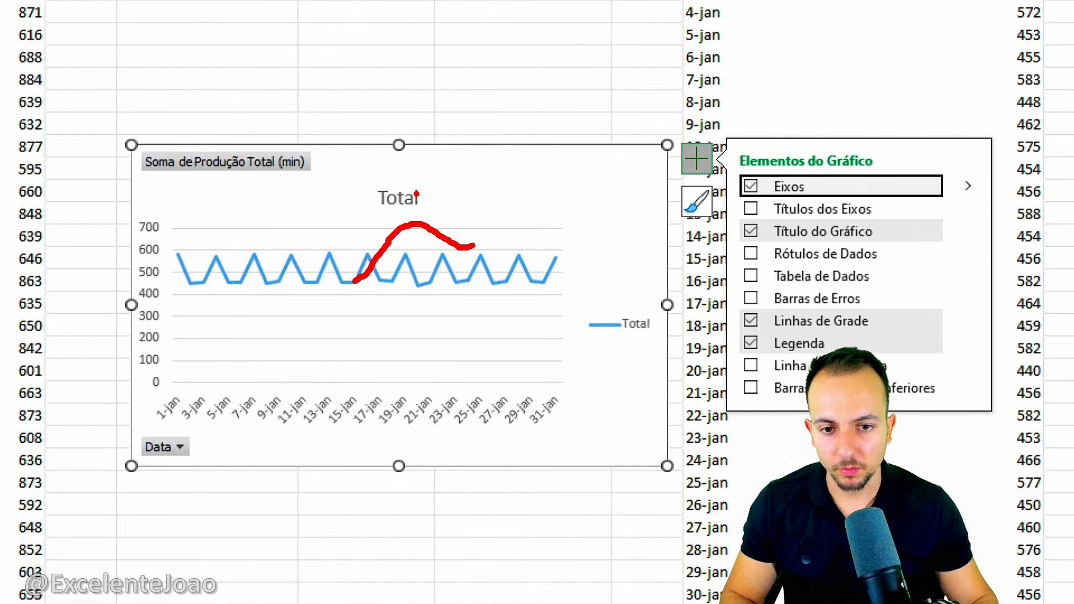
left_click_drag(392, 188, 387, 193)
key("Escape")
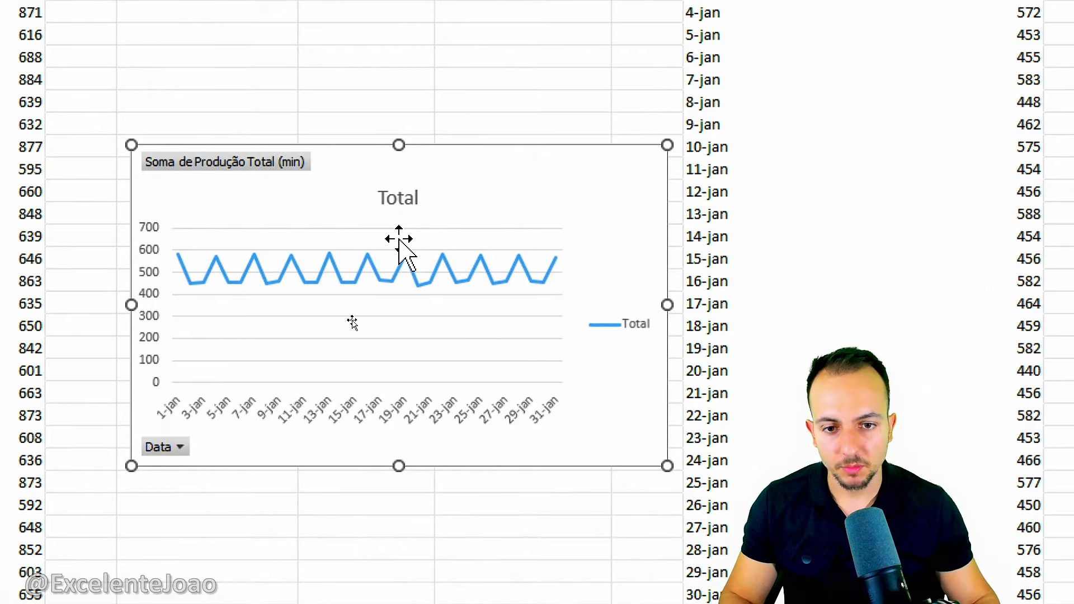
Transfer the Produção Total (min) line chart to the Dashboard sheet, pasting it with the destination theme.
right_click(513, 180)
left_click(569, 99)
scroll(489, 199, "down", 3)
left_click(196, 561)
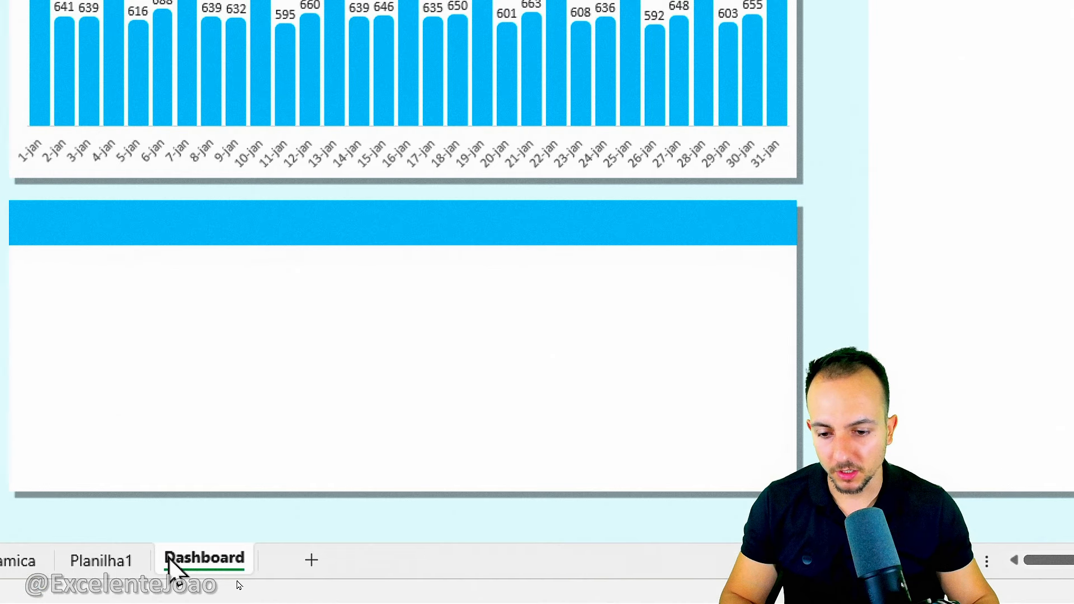
right_click(286, 220)
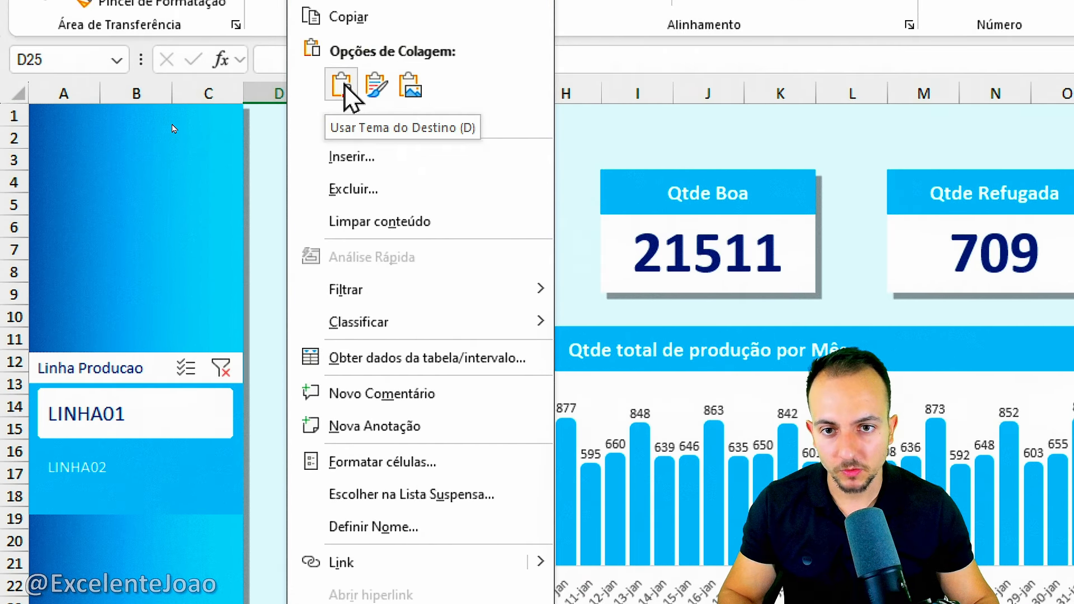
left_click(343, 73)
Position and resize the line chart to fill the empty card below the daily production column chart.
scroll(421, 468, "down", 5)
left_click_drag(408, 336, 524, 247)
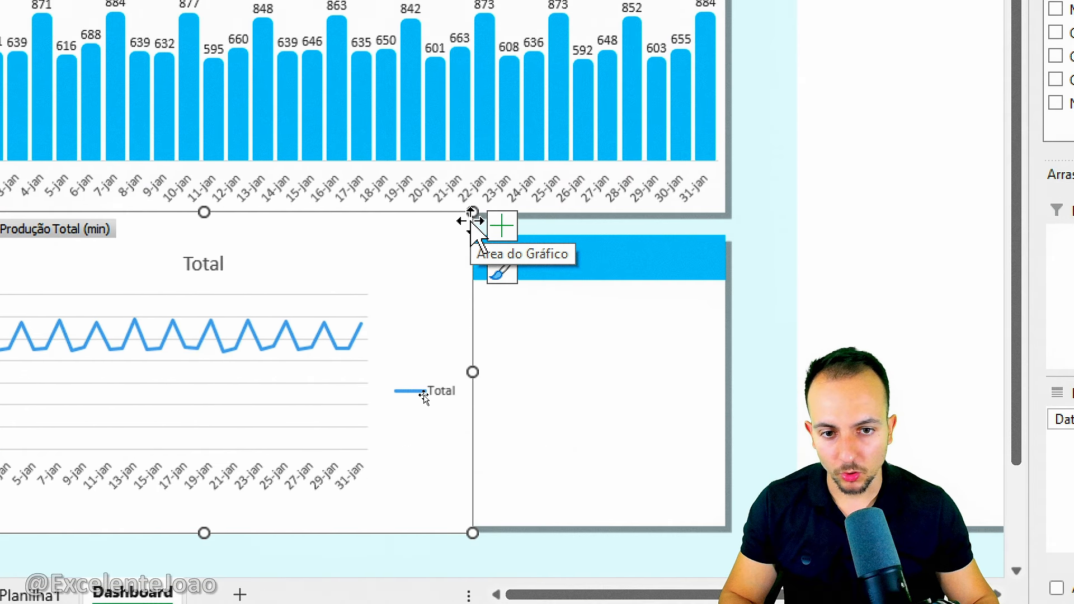
left_click_drag(473, 214, 733, 271)
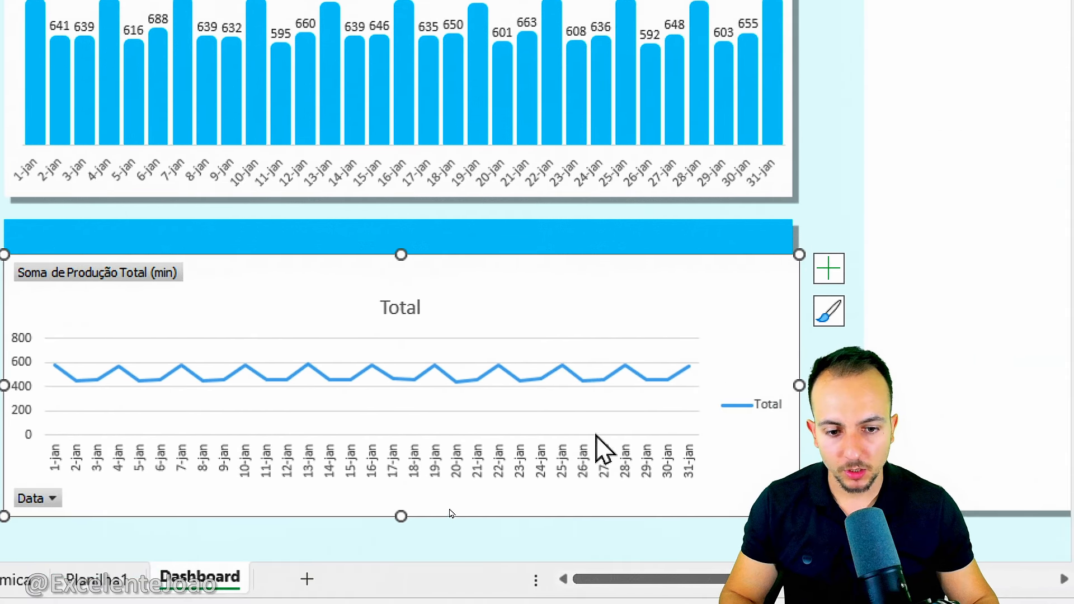
Remove the legend, gridlines, vertical axis and title from the line chart.
key("Delete")
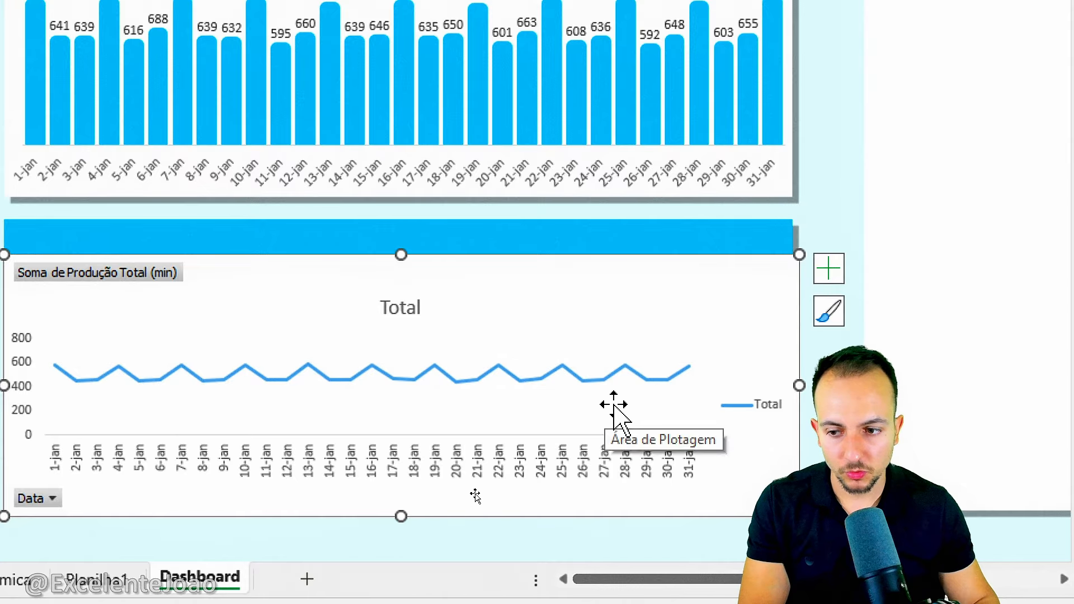
key("Delete")
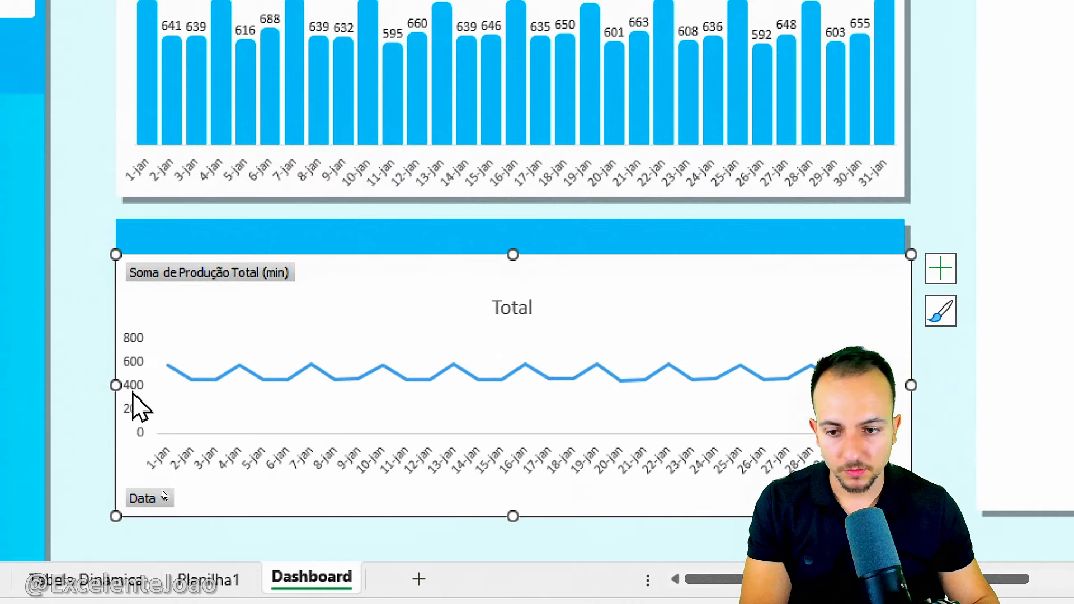
left_click(24, 380)
key("Delete")
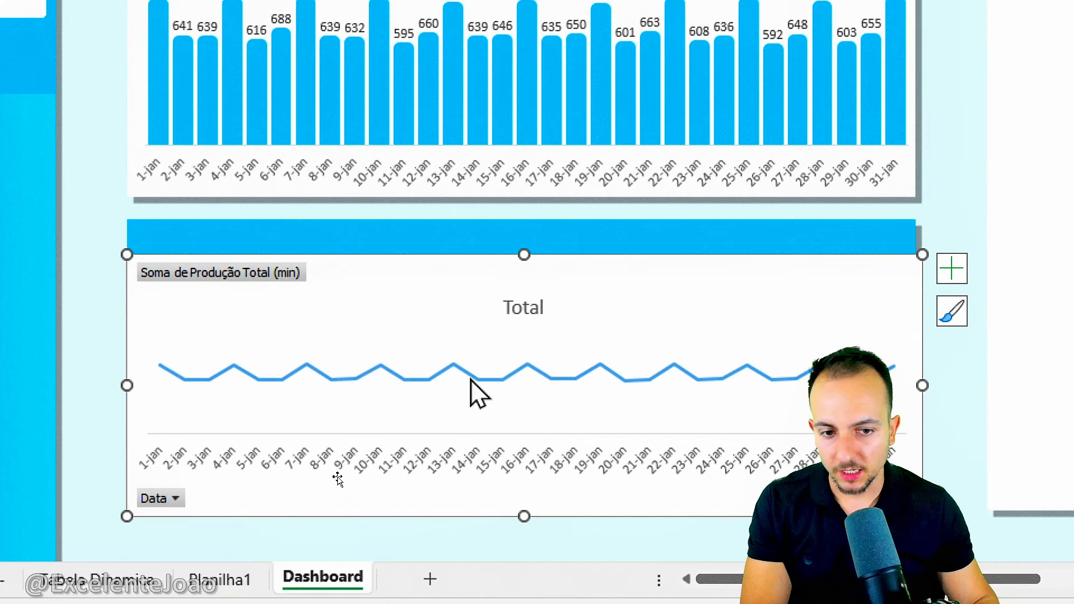
left_click(523, 309)
key("Delete")
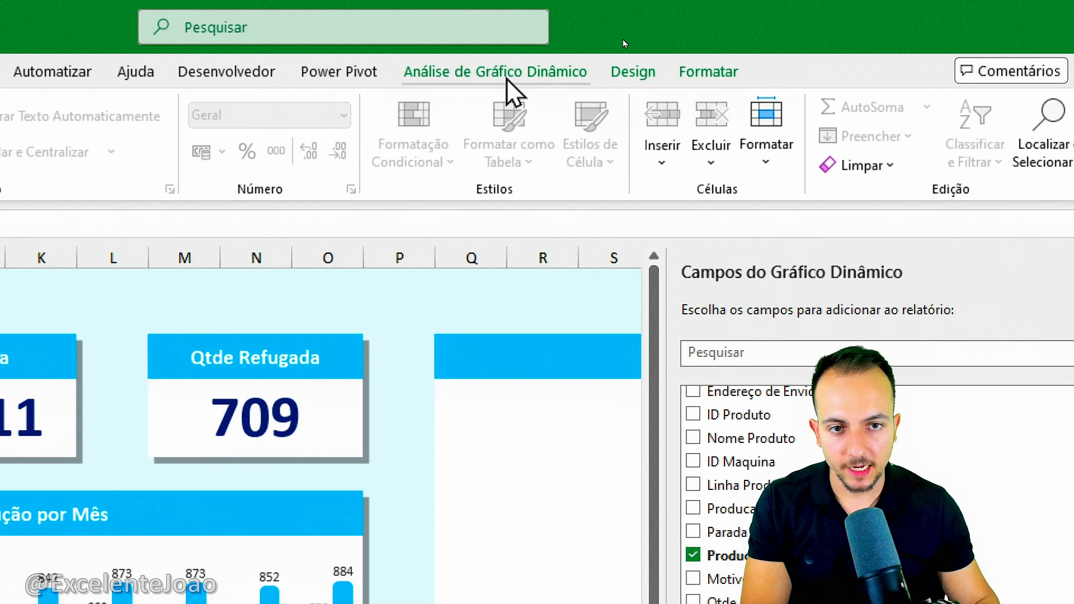
Hide all the field buttons on the line PivotChart.
left_click(506, 78)
left_click(771, 150)
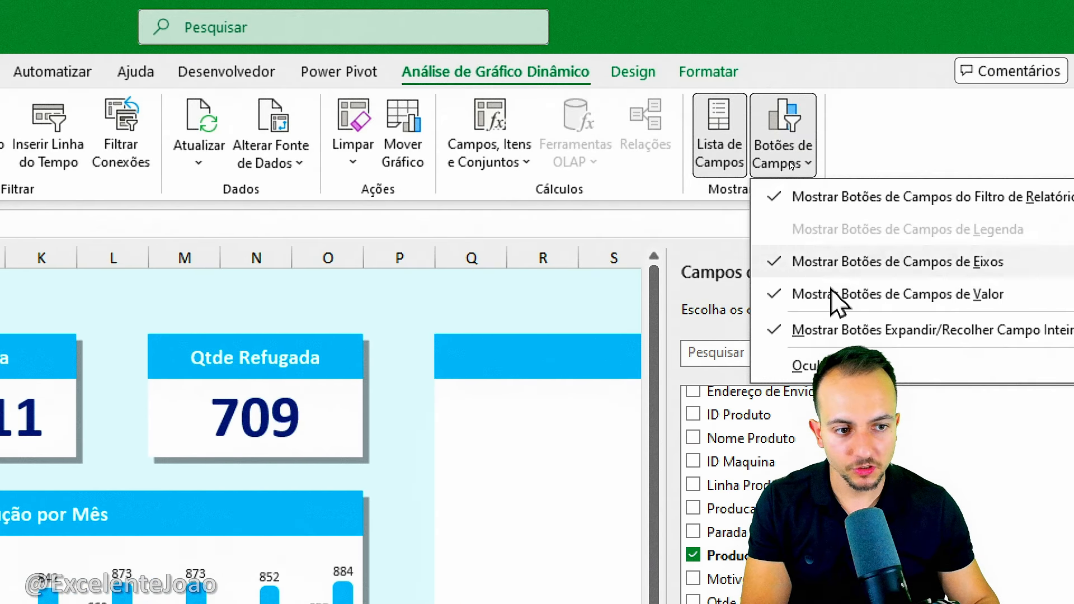
left_click(829, 365)
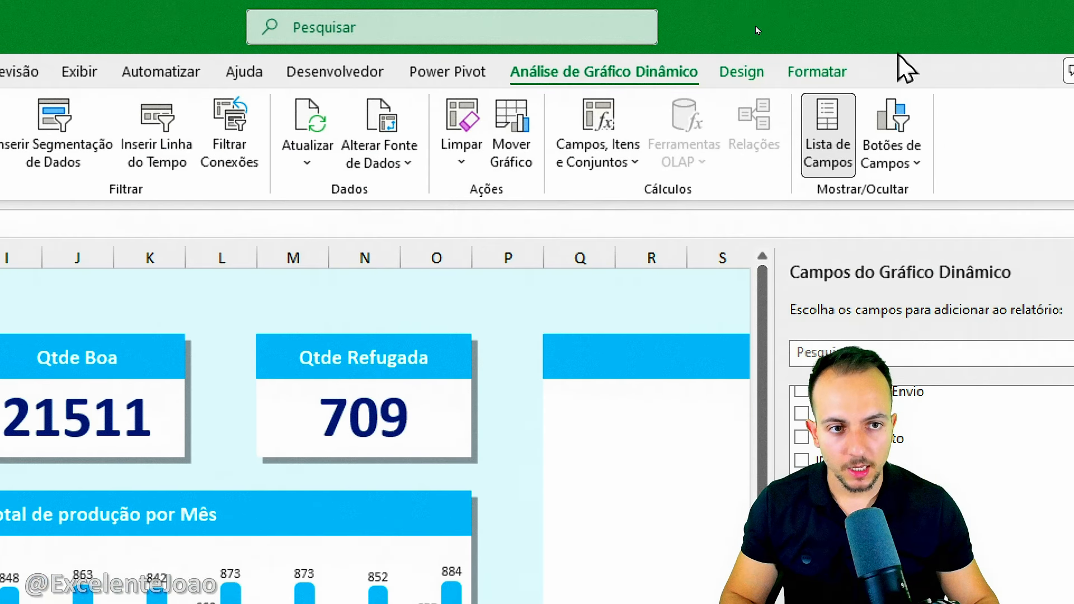
Try data labels above the points of the Produção Total (min) line, and remove them again.
left_click(740, 71)
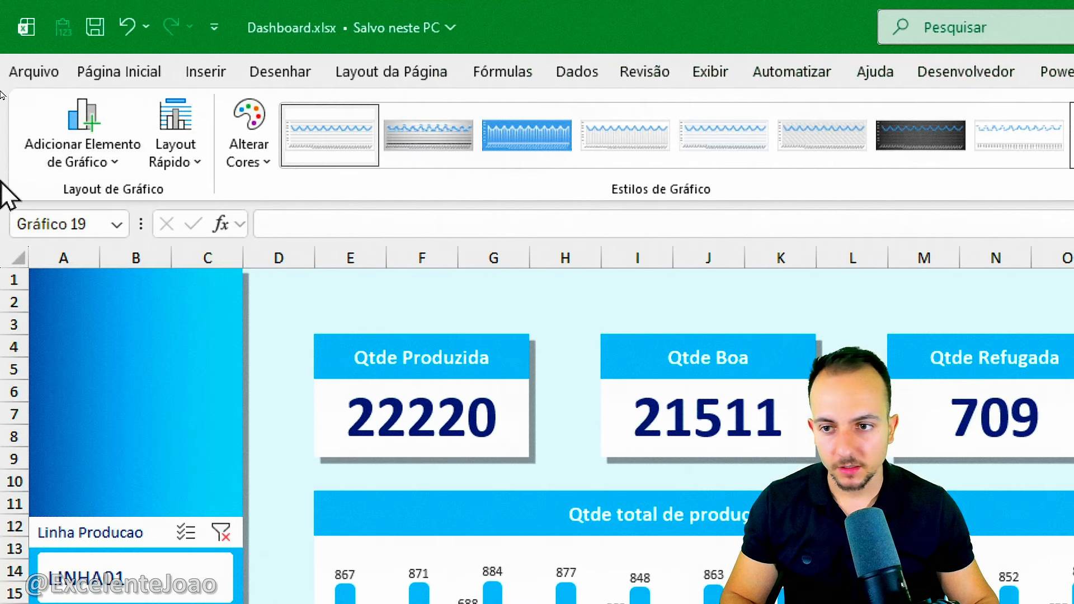
left_click(77, 168)
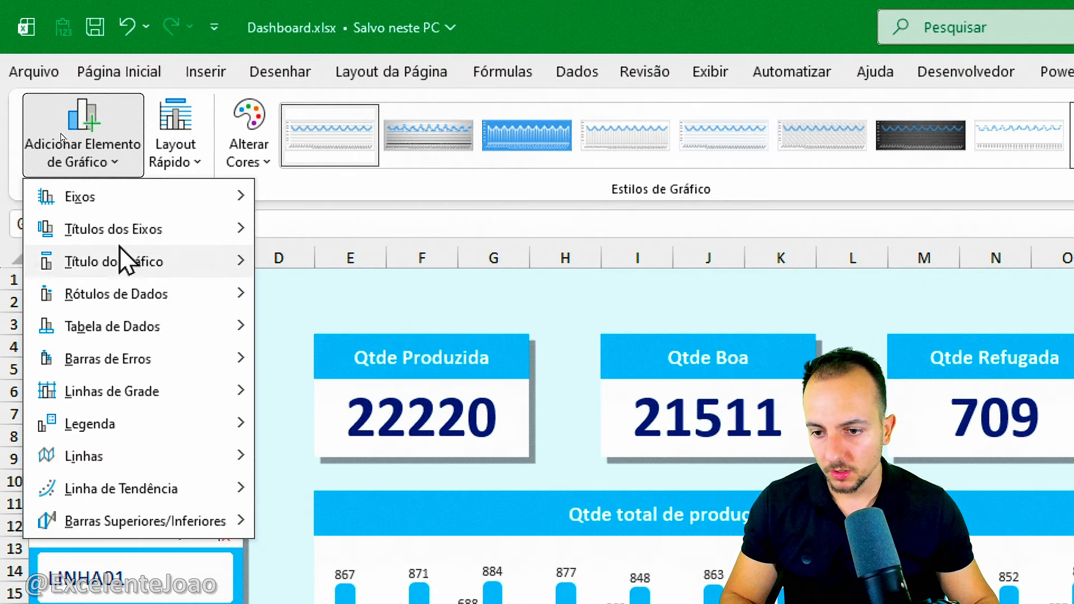
mouse_move(207, 294)
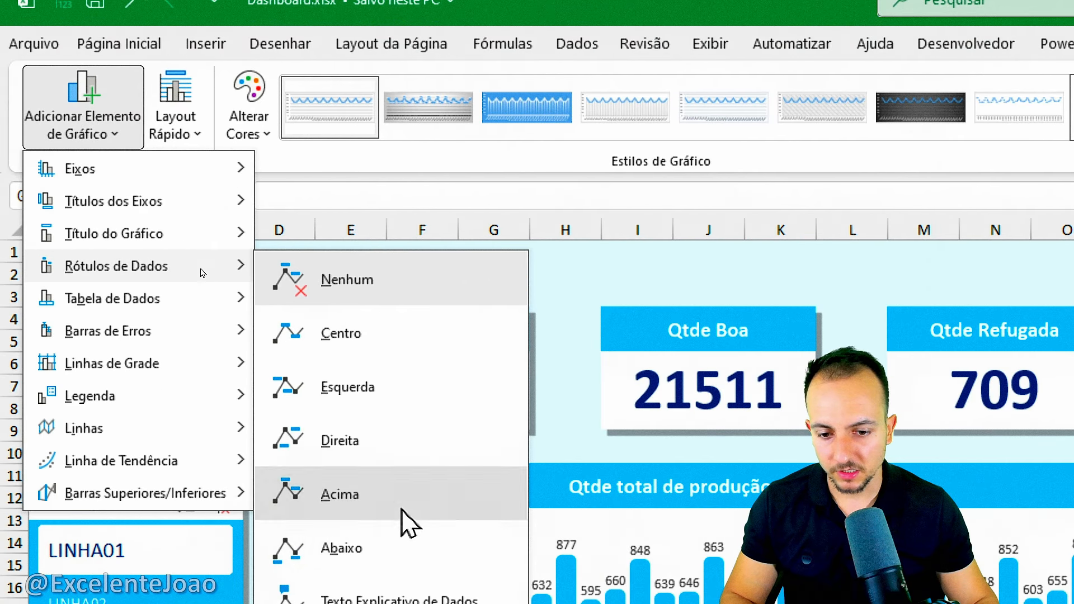
left_click(408, 512)
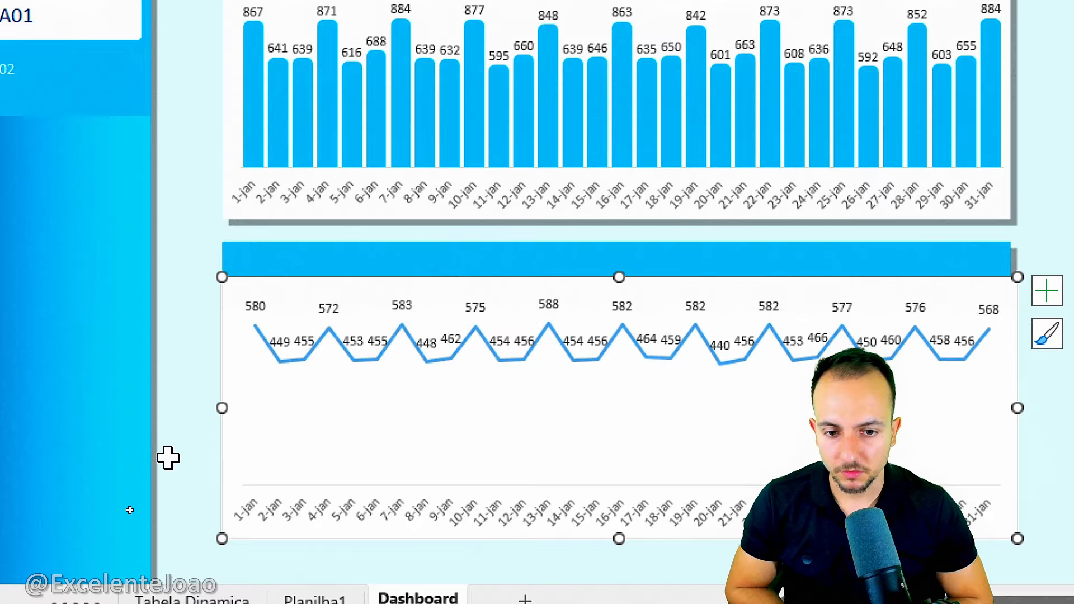
left_click(446, 348)
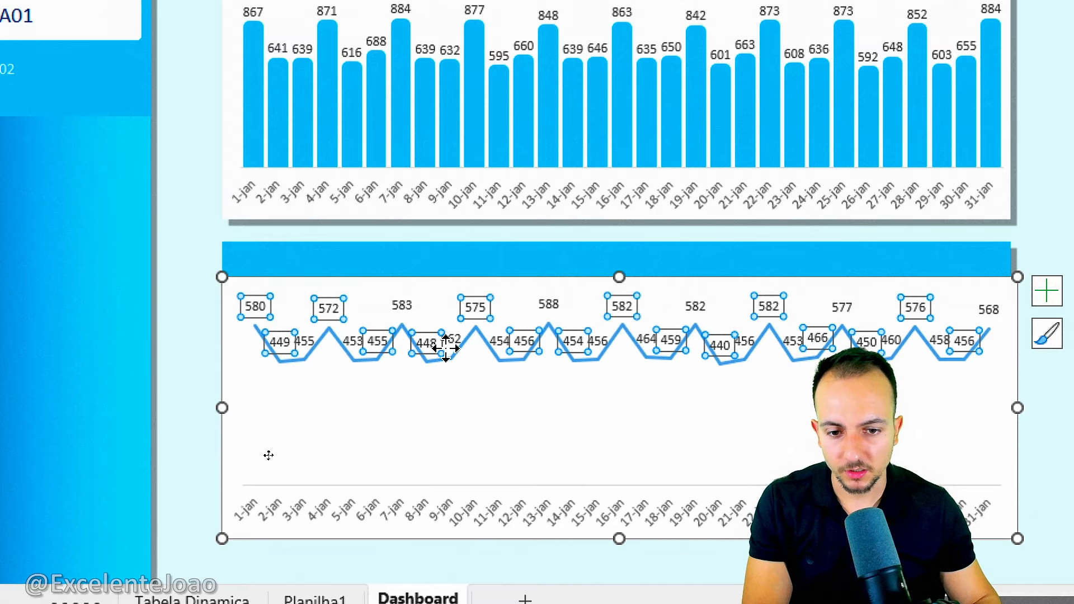
key("Delete")
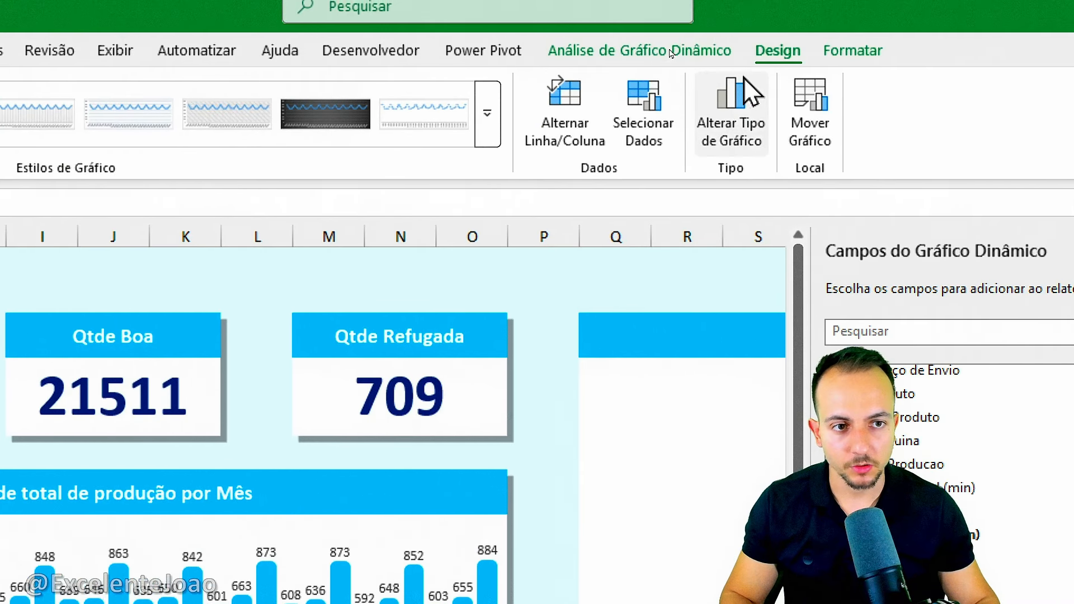
Add the primary vertical axis back to the line chart.
left_click(0, 131)
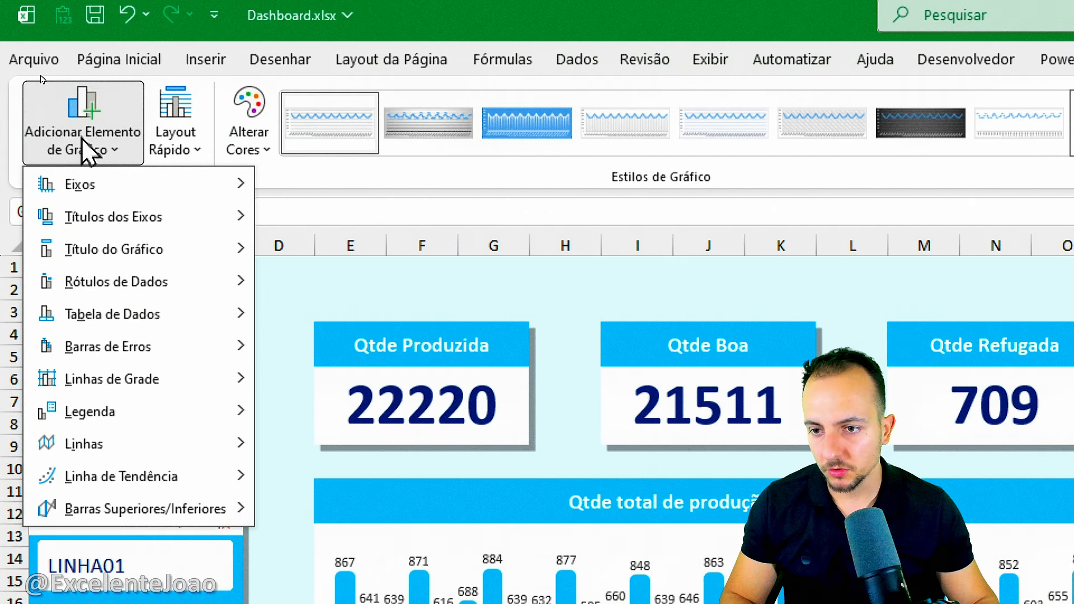
mouse_move(23, 186)
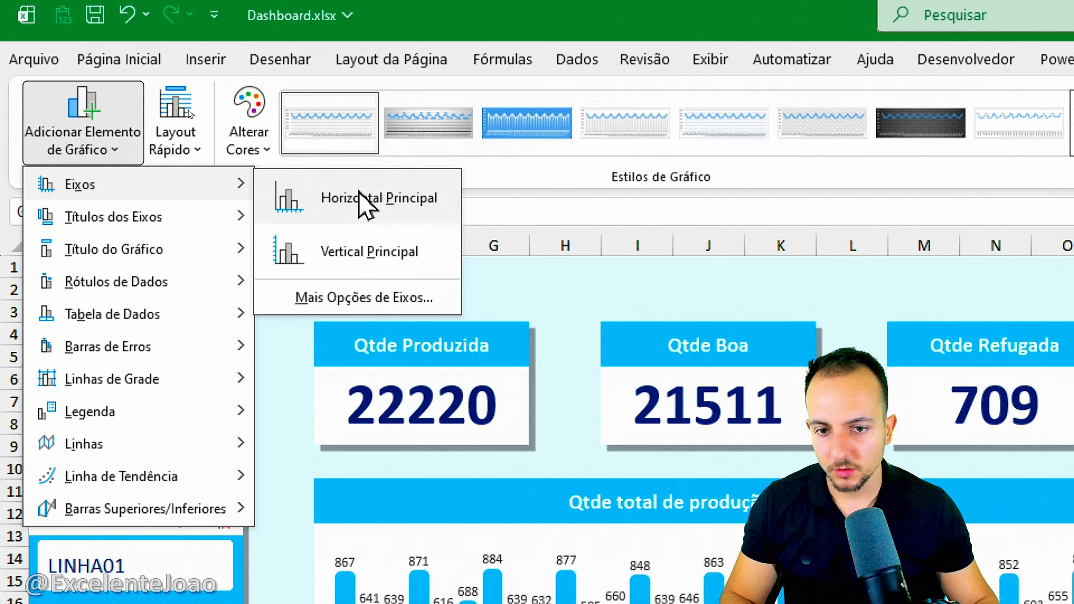
left_click(408, 259)
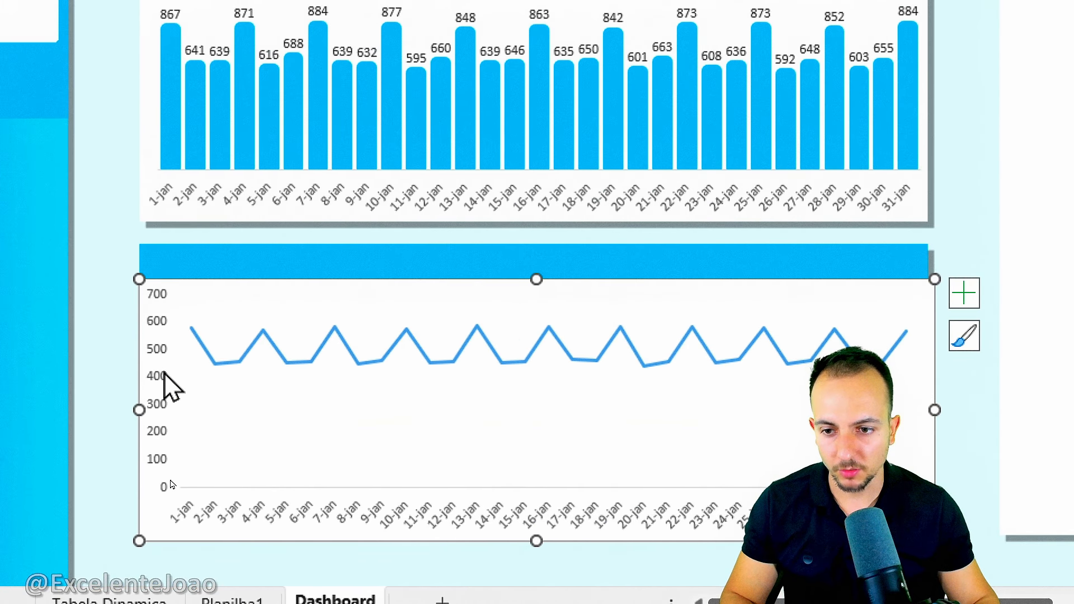
Format the line chart's data series with a solid light blue line 4 pt wide.
right_click(378, 362)
left_click(450, 341)
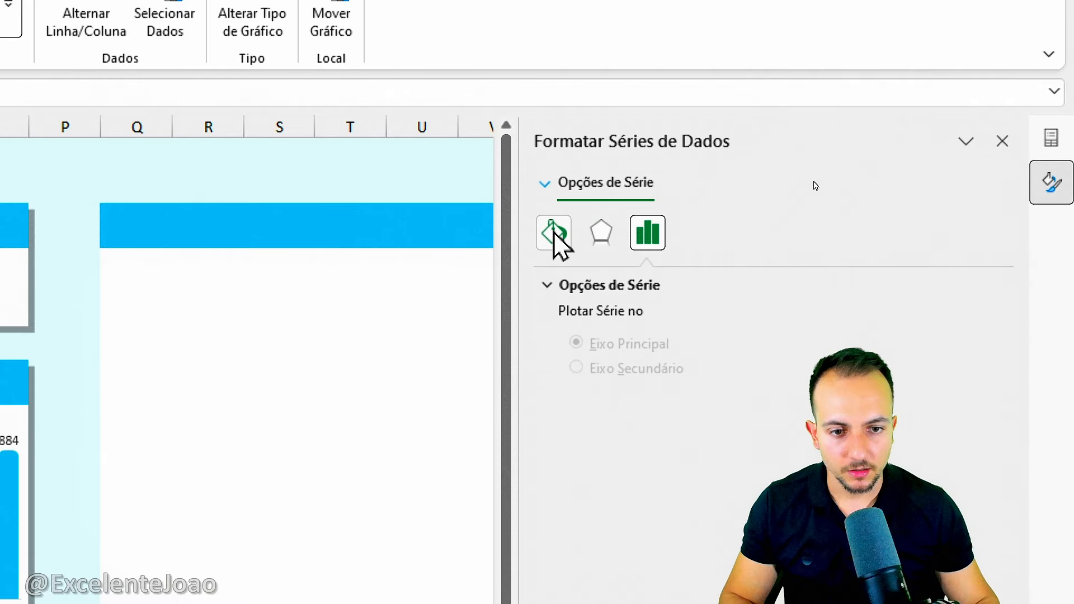
left_click(555, 234)
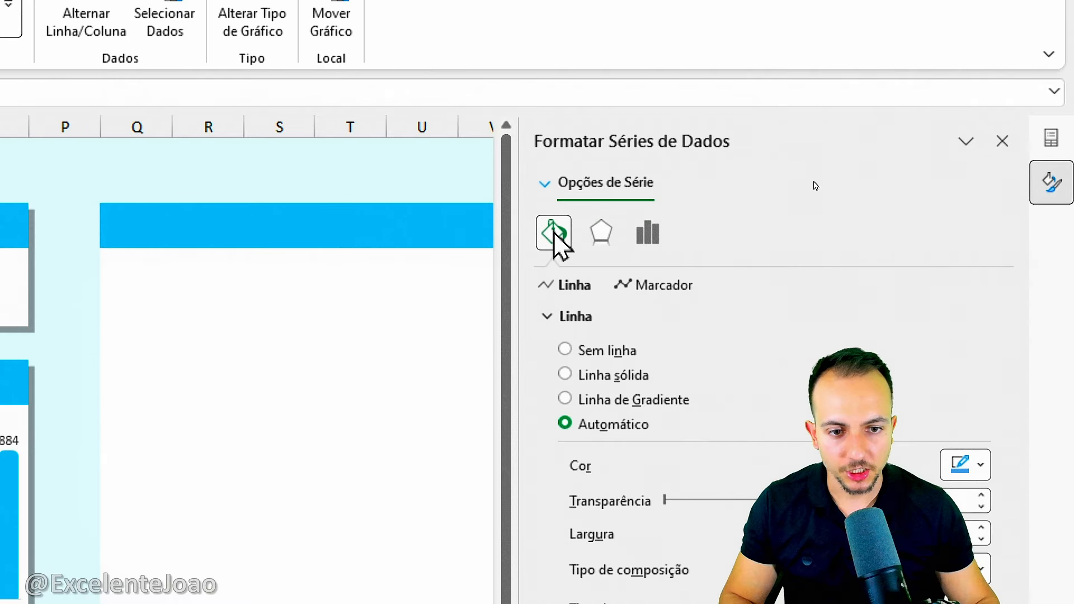
left_click(973, 473)
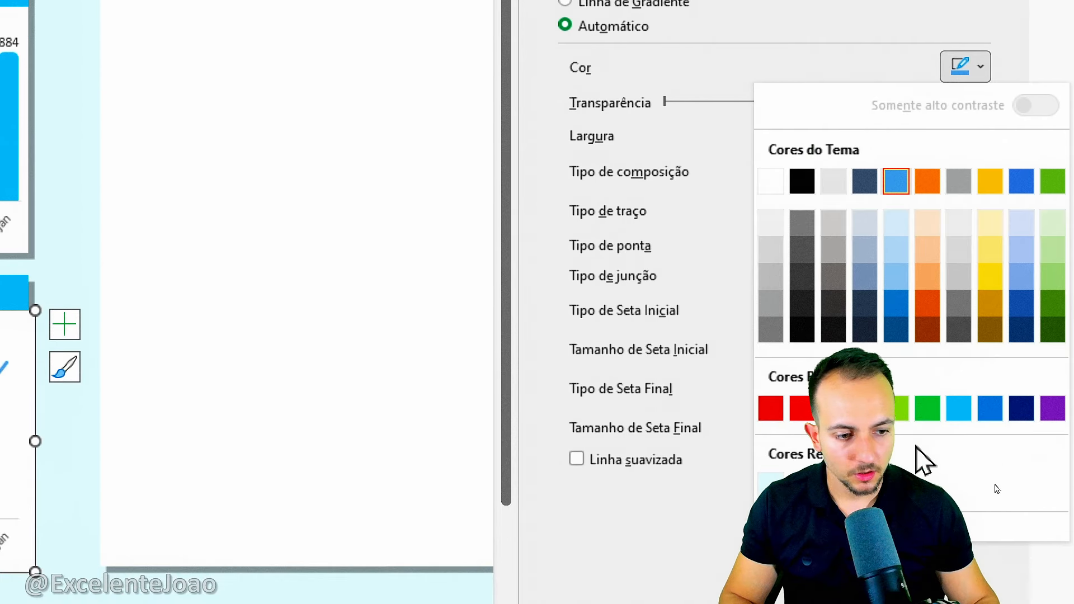
left_click(970, 405)
left_click(982, 284)
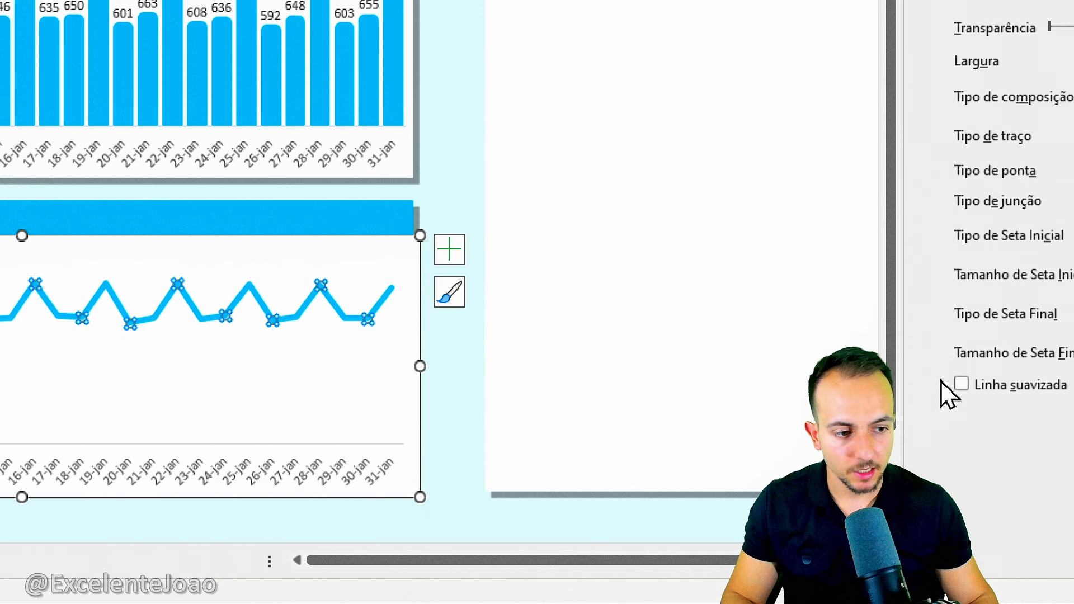
Turn on the smoothed line option (Linha suavizada) for the line series, comparing it with the straight version.
left_click(941, 384)
left_click(941, 383)
left_click(942, 384)
left_click(942, 384)
left_click(942, 384)
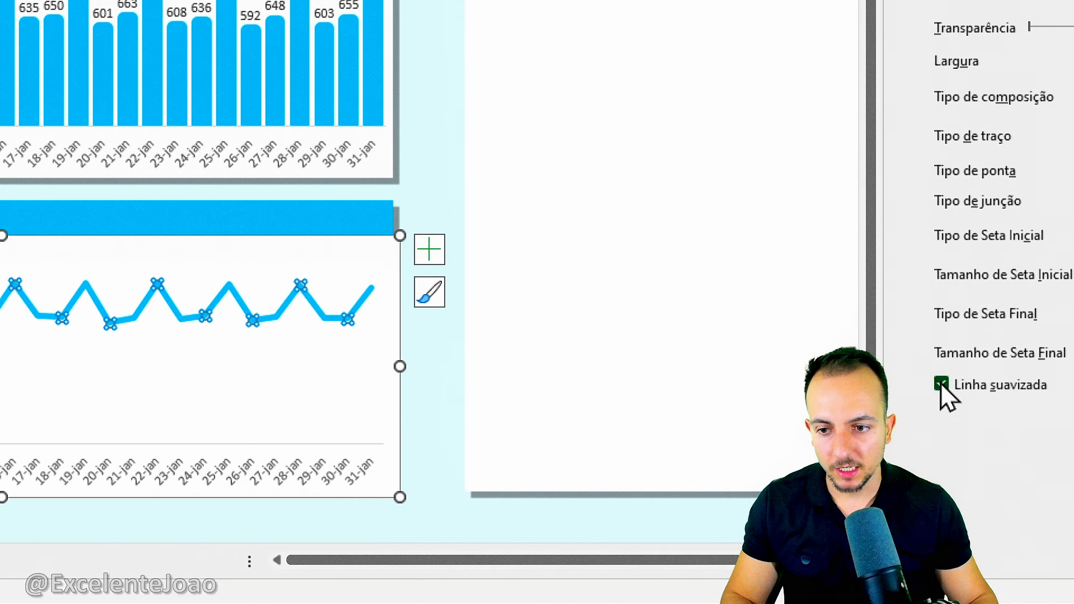
left_click(941, 384)
left_click(941, 384)
left_click(942, 384)
left_click(941, 383)
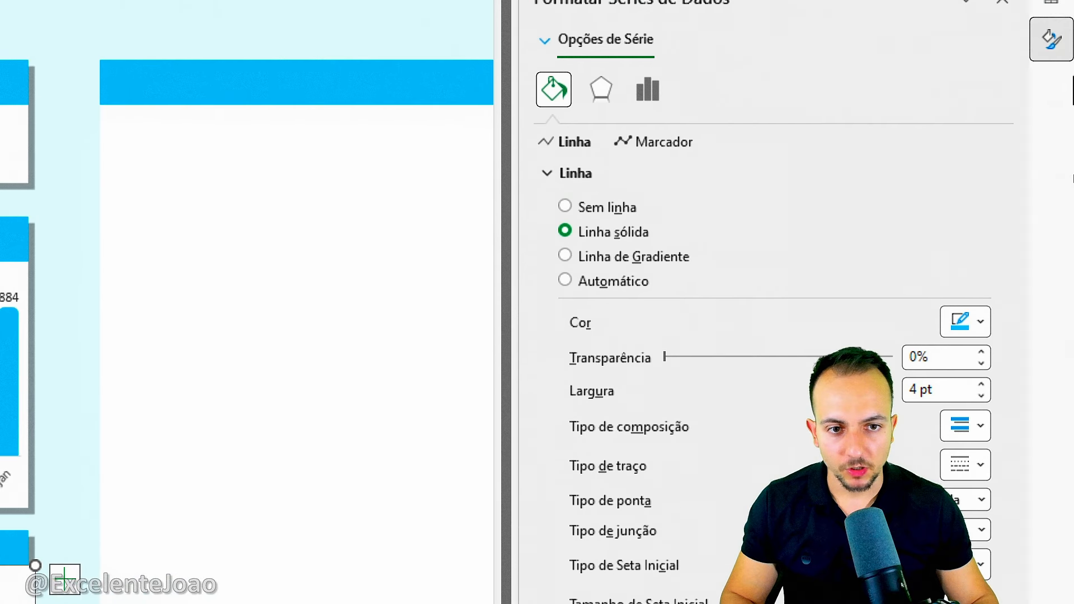
Apply the first outer (Externa) shadow preset to the line series and reduce its transparency to about 42%.
left_click(603, 106)
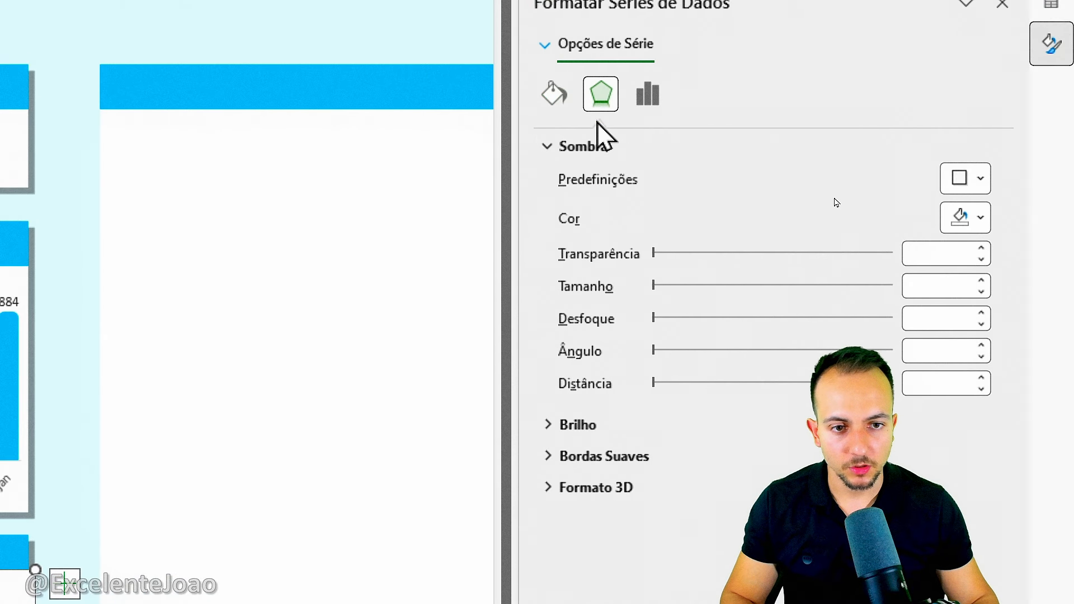
left_click(968, 178)
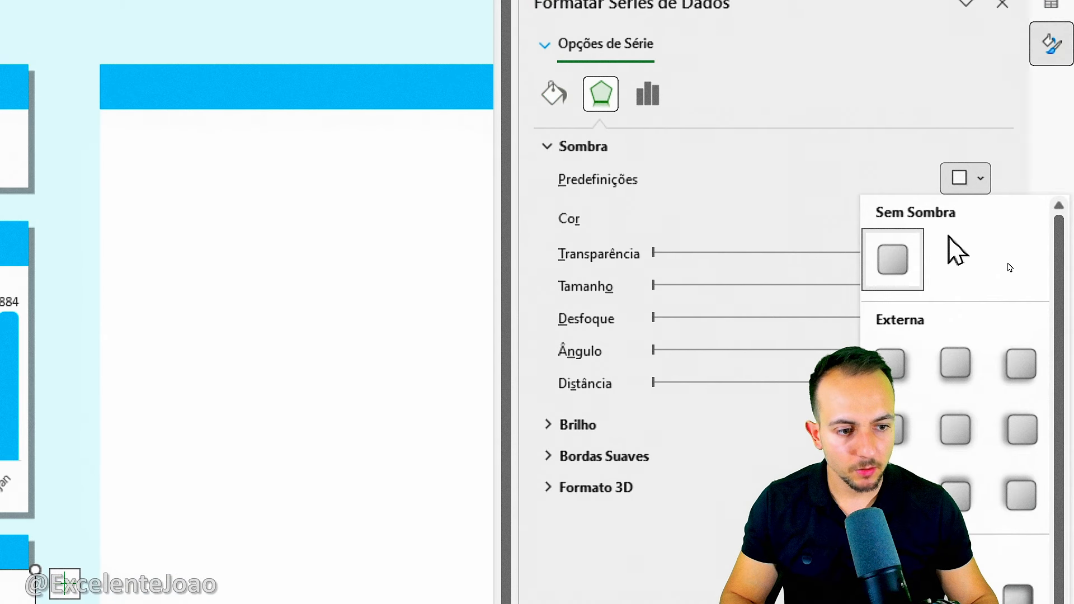
left_click(906, 351)
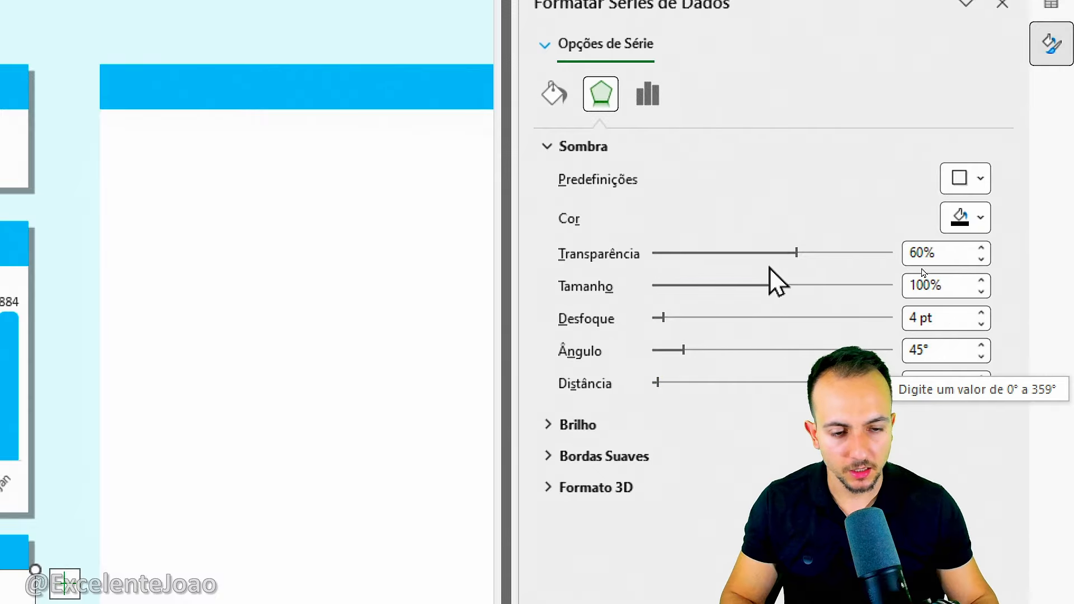
left_click_drag(796, 255, 767, 253)
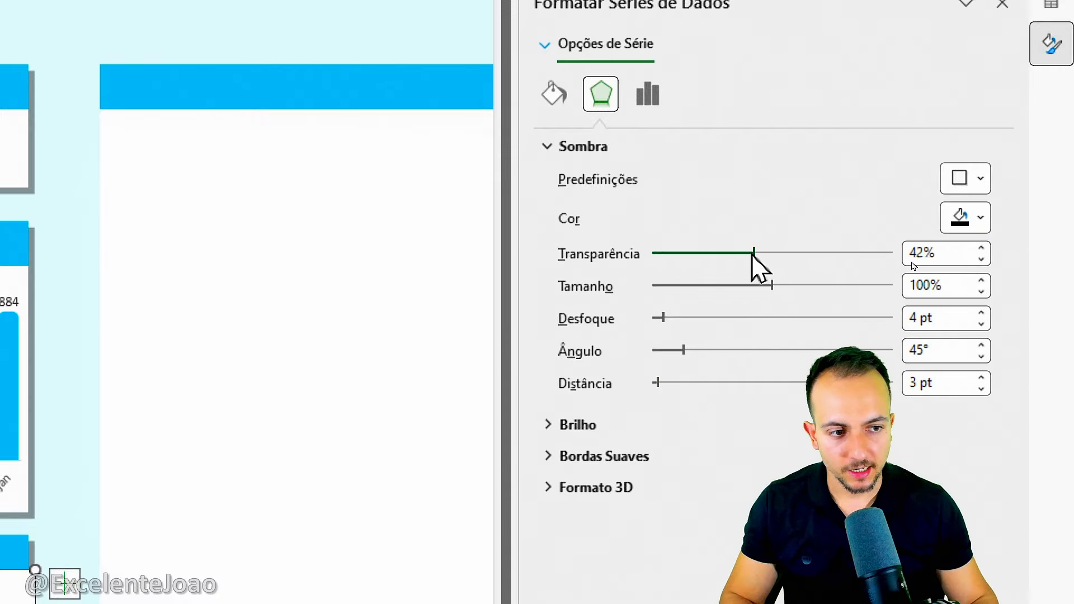
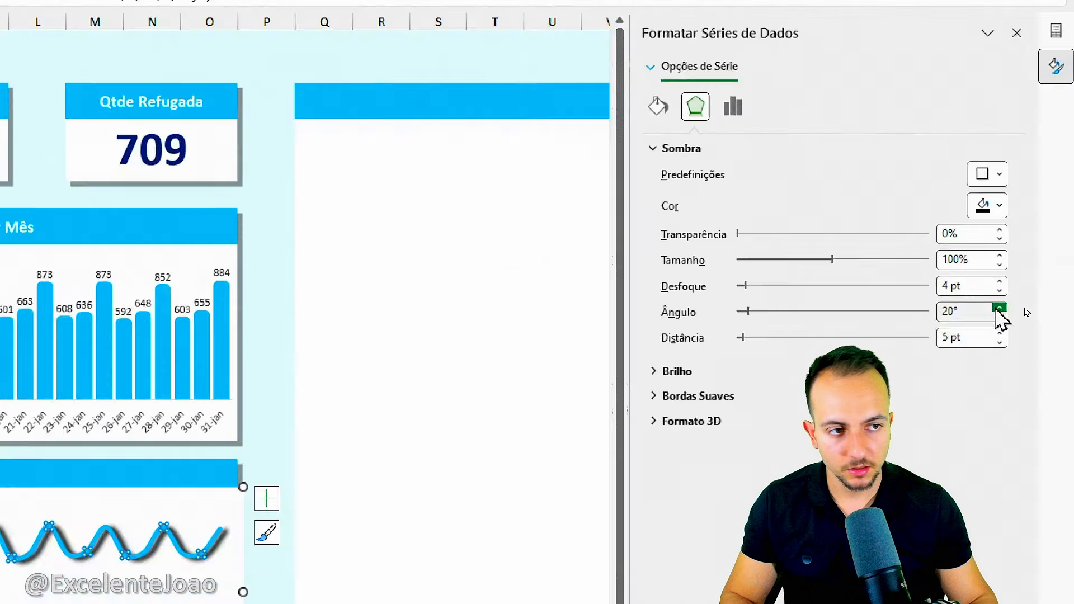
Set the angle of the line series' shadow to 90°.
left_click(986, 102)
left_click(1026, 308)
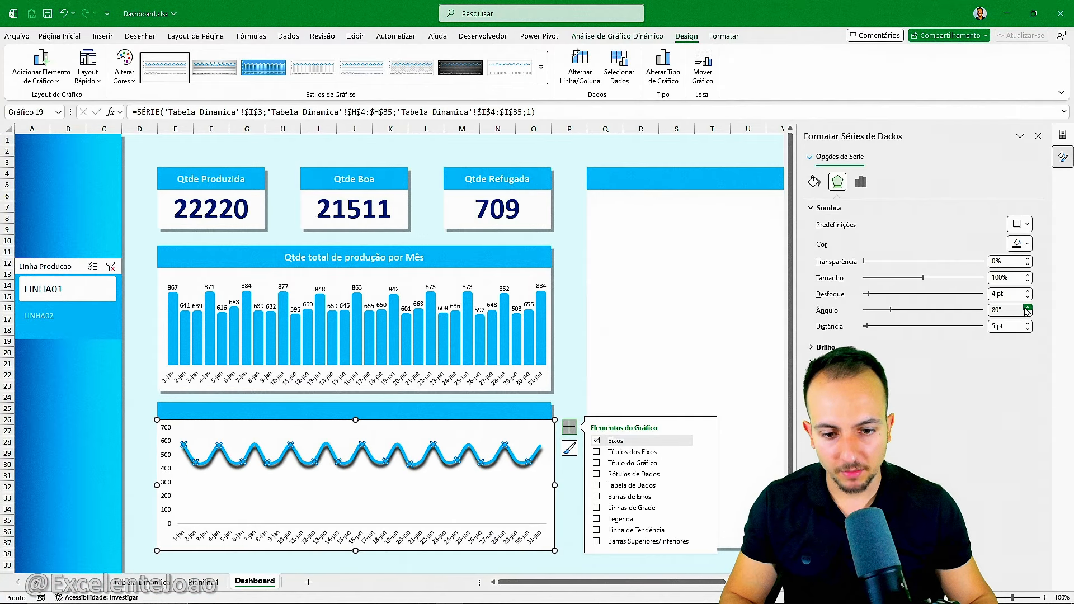
left_click(1026, 309)
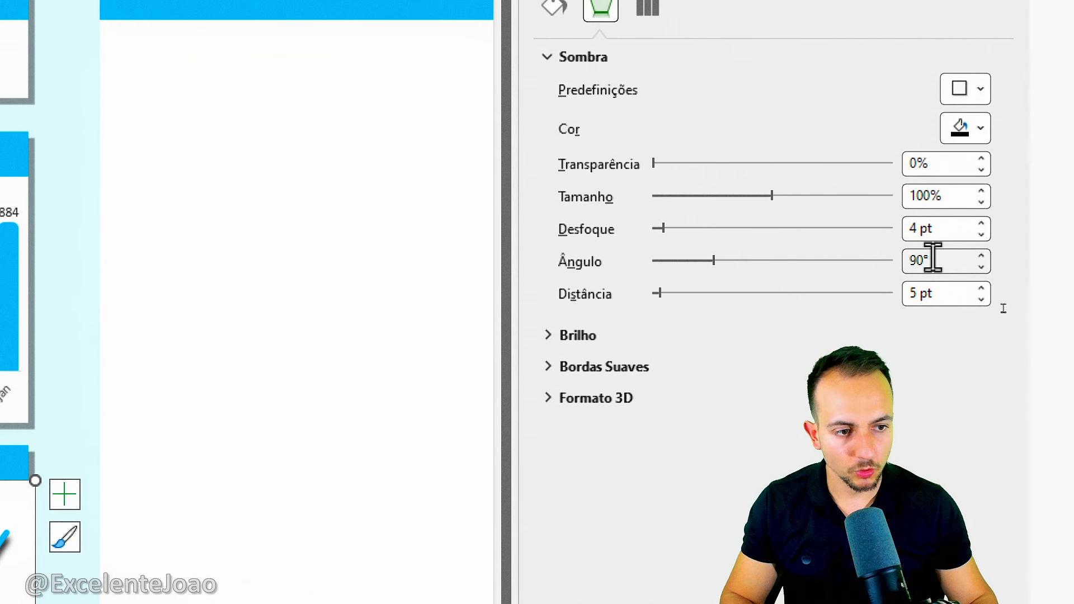
Set the line series' shadow colour to standard blue after trying dark blue.
left_click(964, 137)
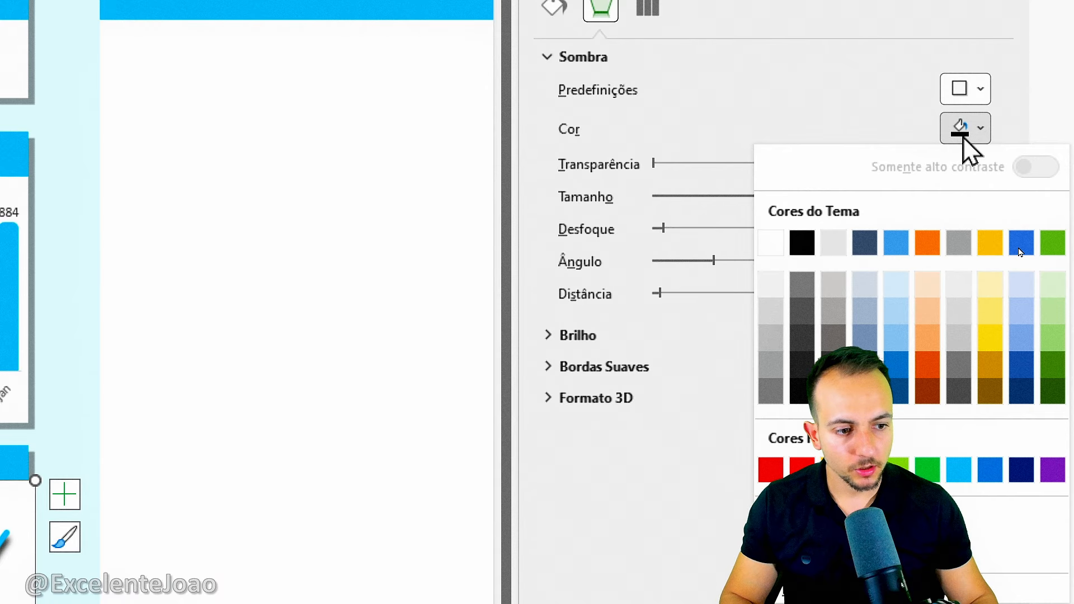
left_click(1016, 471)
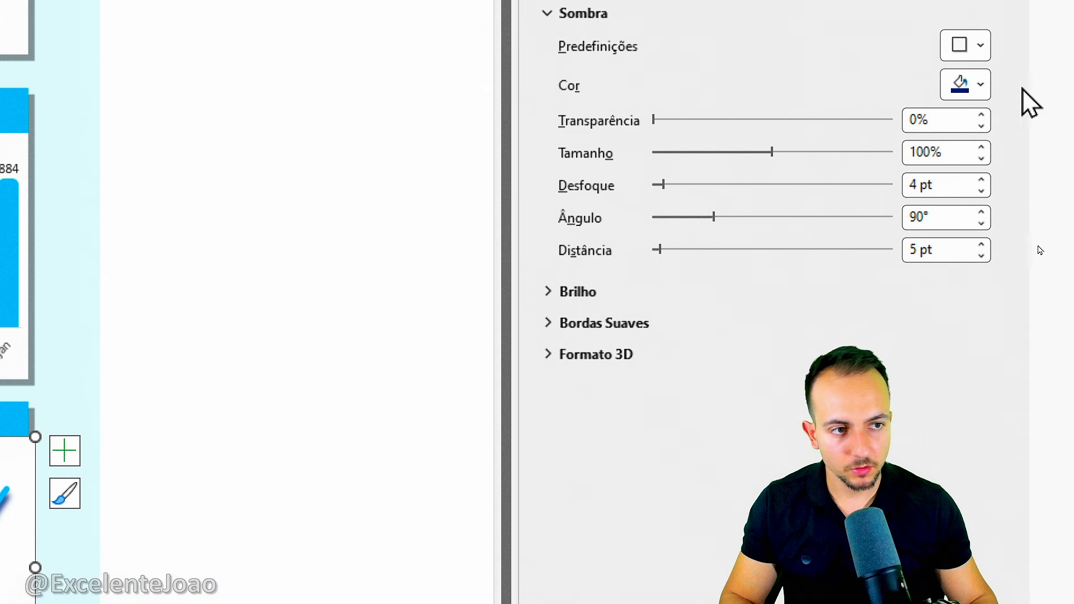
left_click(980, 84)
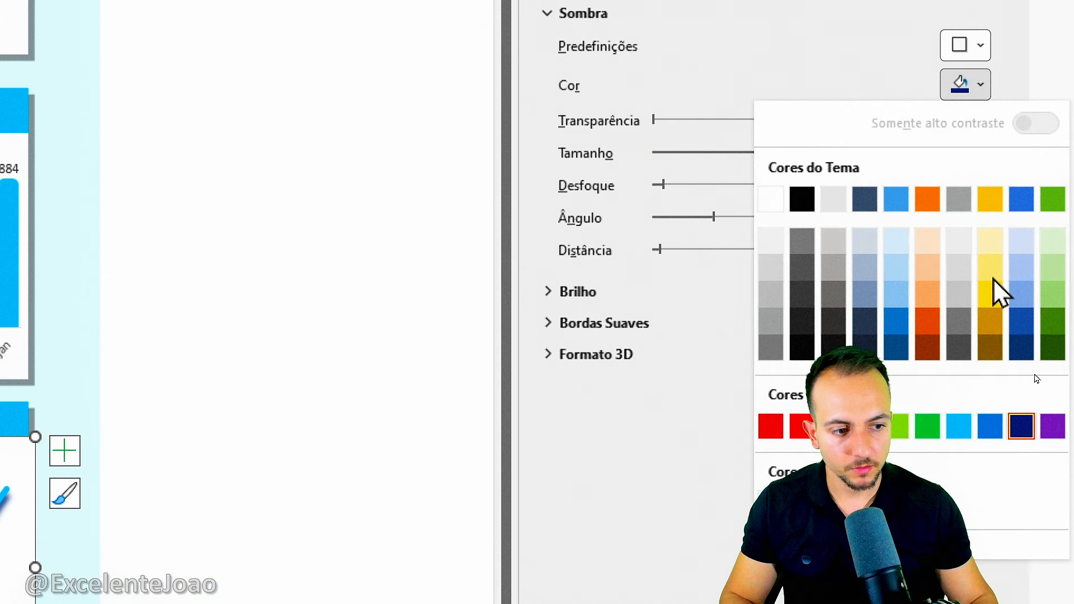
left_click(990, 426)
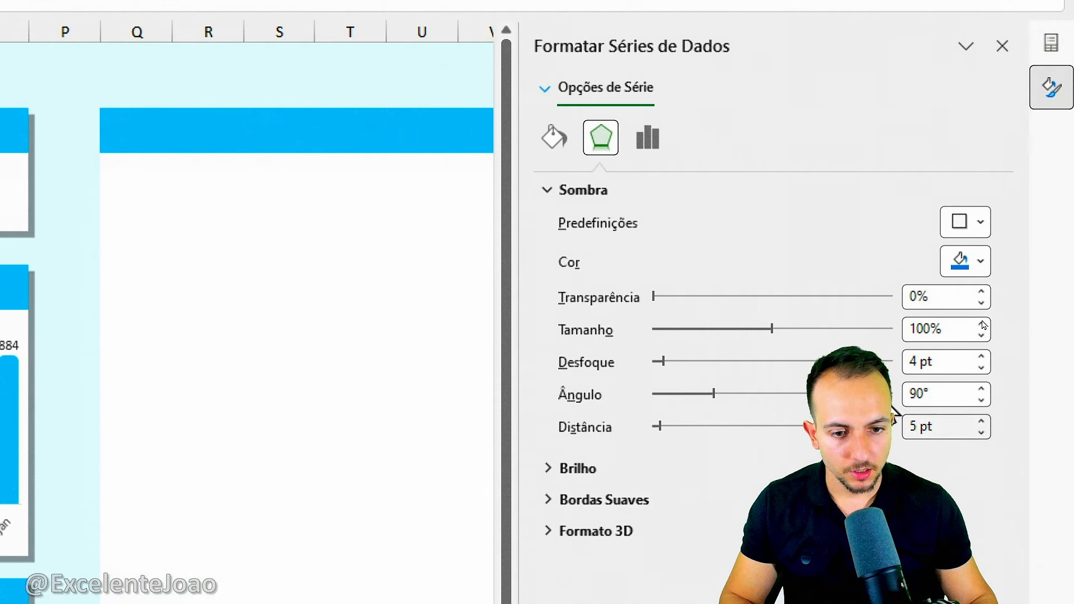
Set the line shadow's blur to 2 pt and transparency to 60%, trying a 3 pt distance.
left_click(981, 368)
left_click(980, 369)
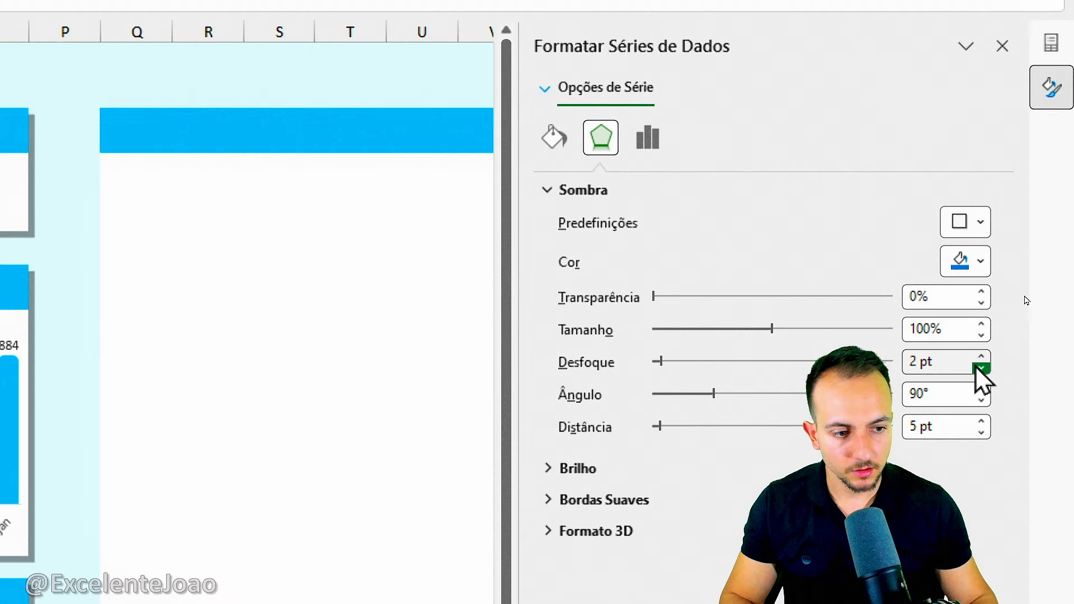
left_click(982, 432)
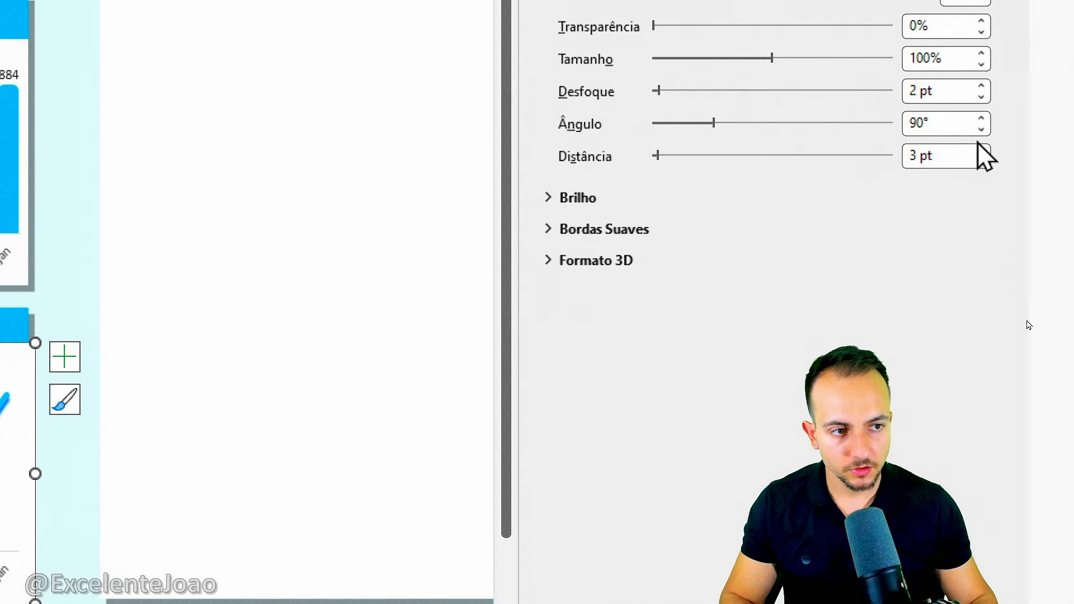
left_click(982, 150)
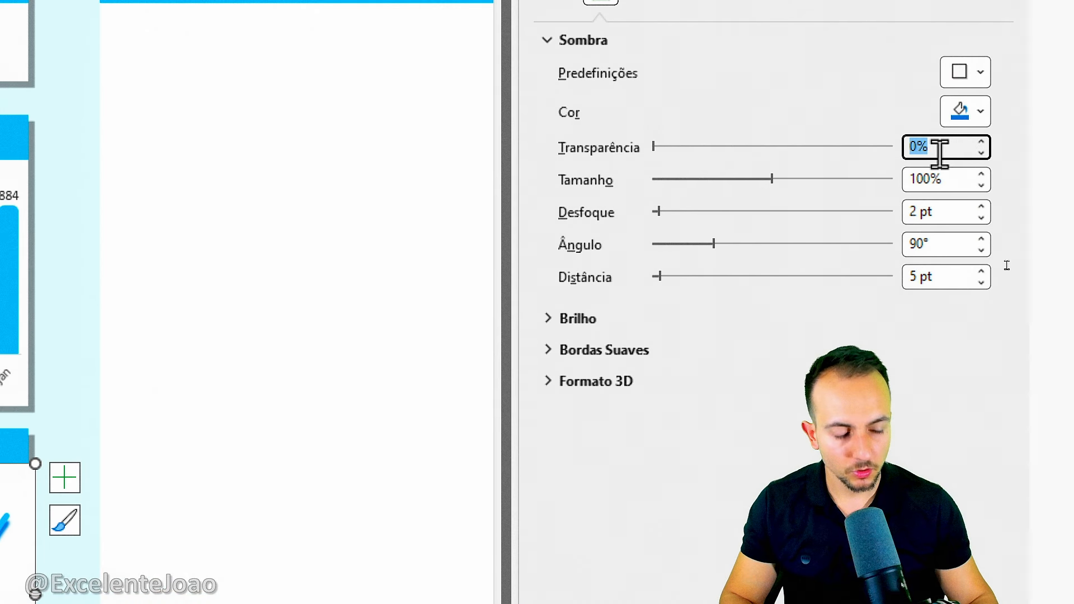
type("60")
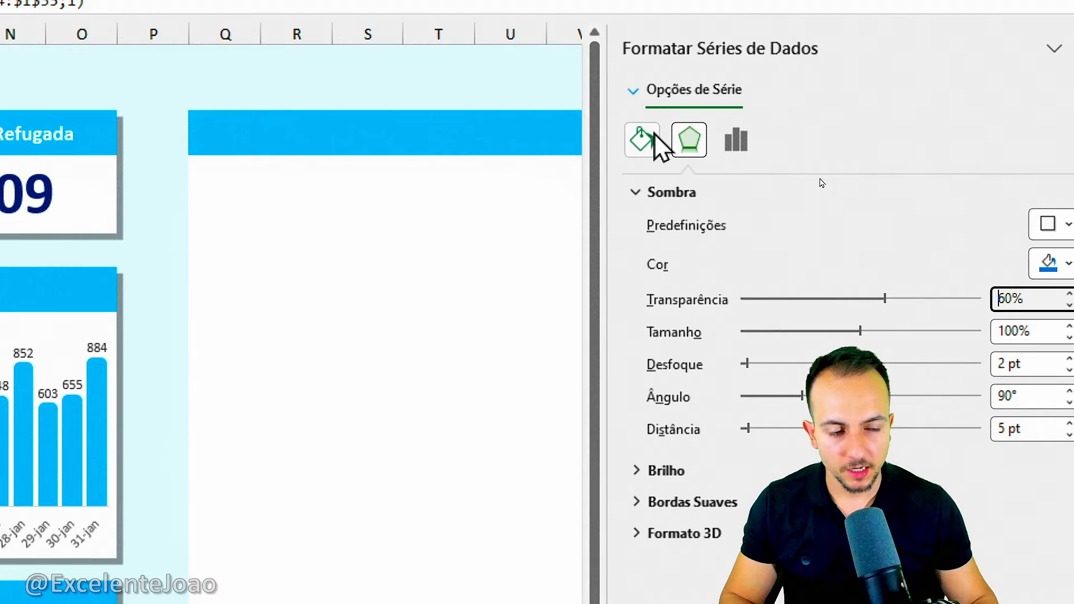
Remove the fill and the border line from the line chart's chart area and close the formatting options.
left_click(654, 137)
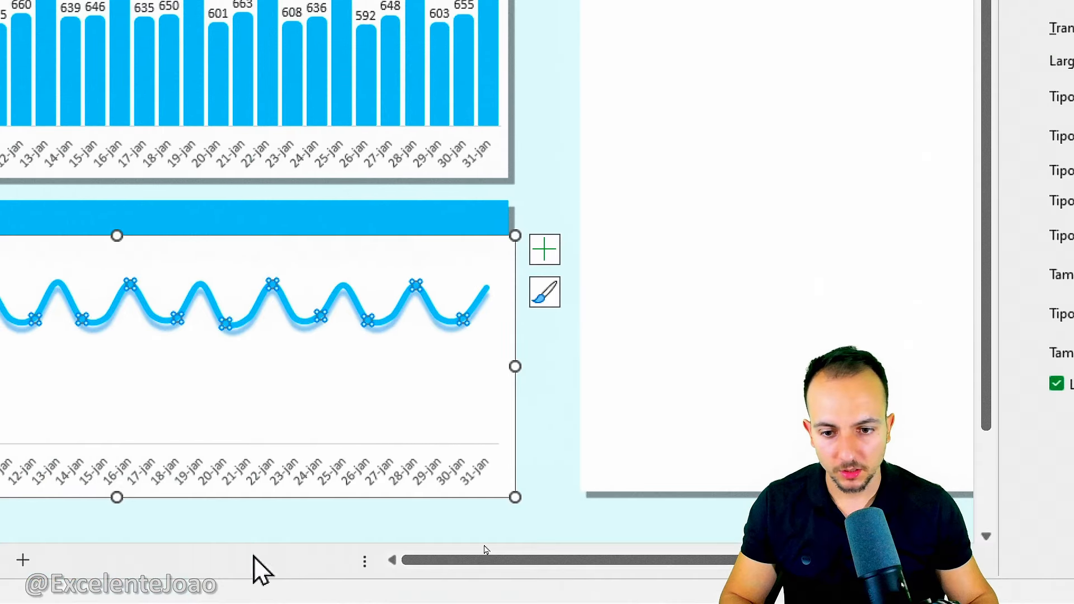
left_click(515, 303)
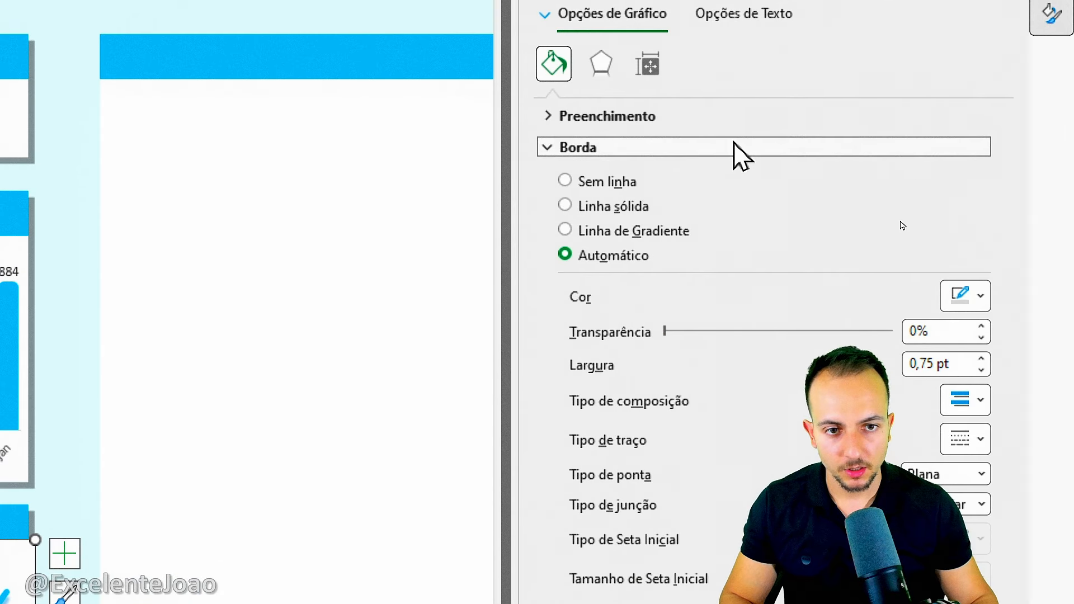
left_click(609, 118)
left_click(614, 174)
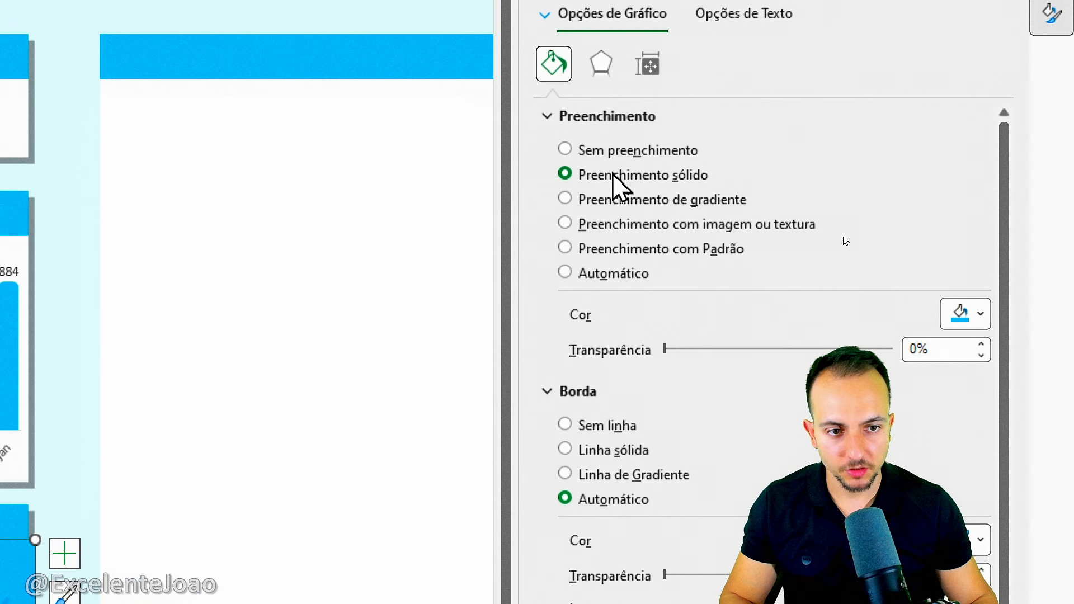
left_click(610, 150)
left_click(609, 116)
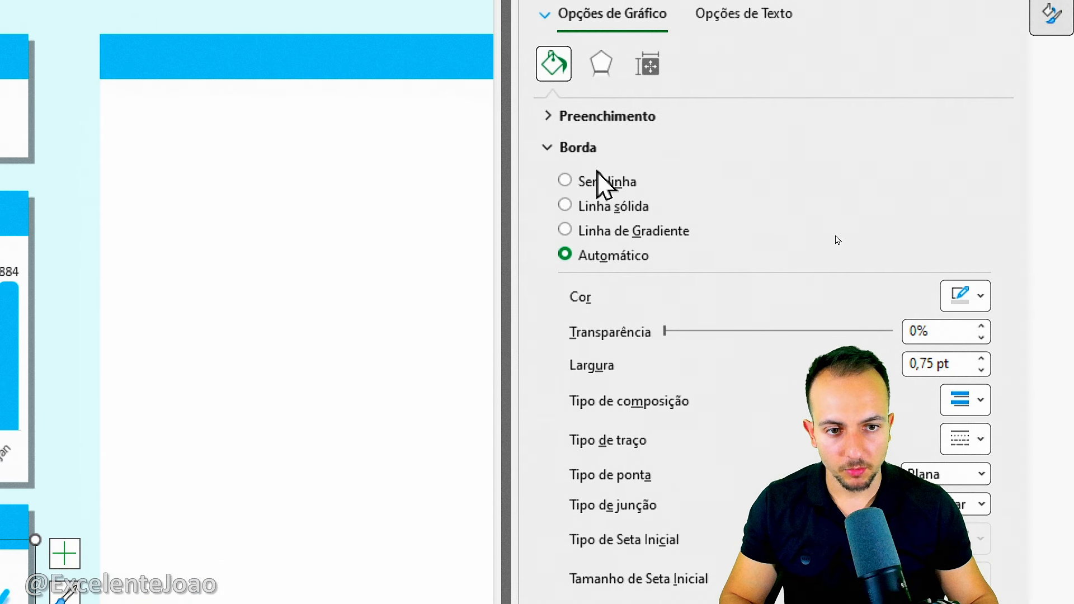
left_click(623, 178)
left_click(1005, 100)
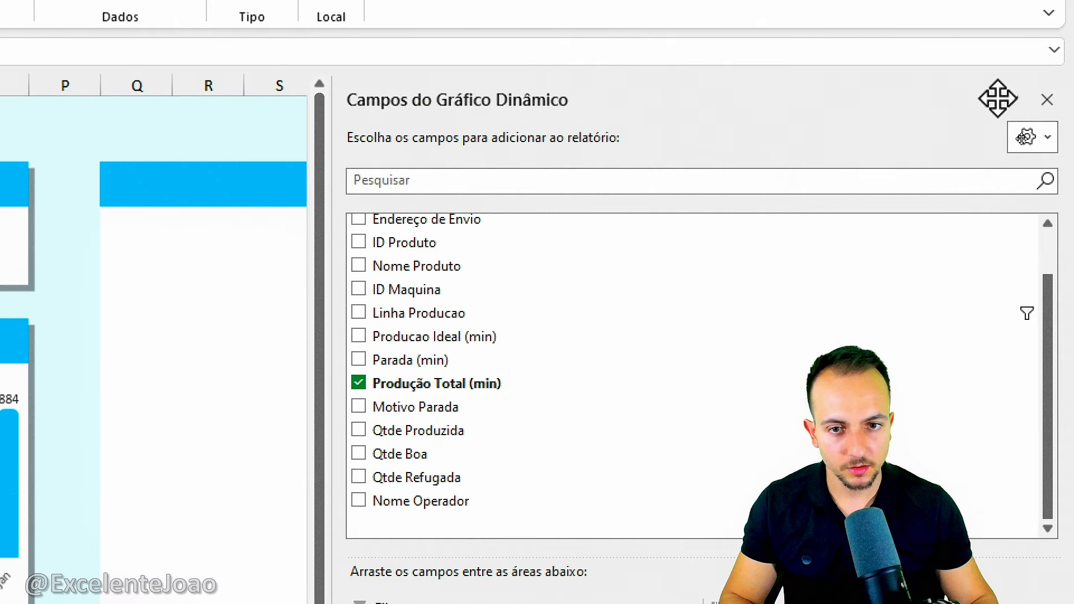
left_click(195, 127)
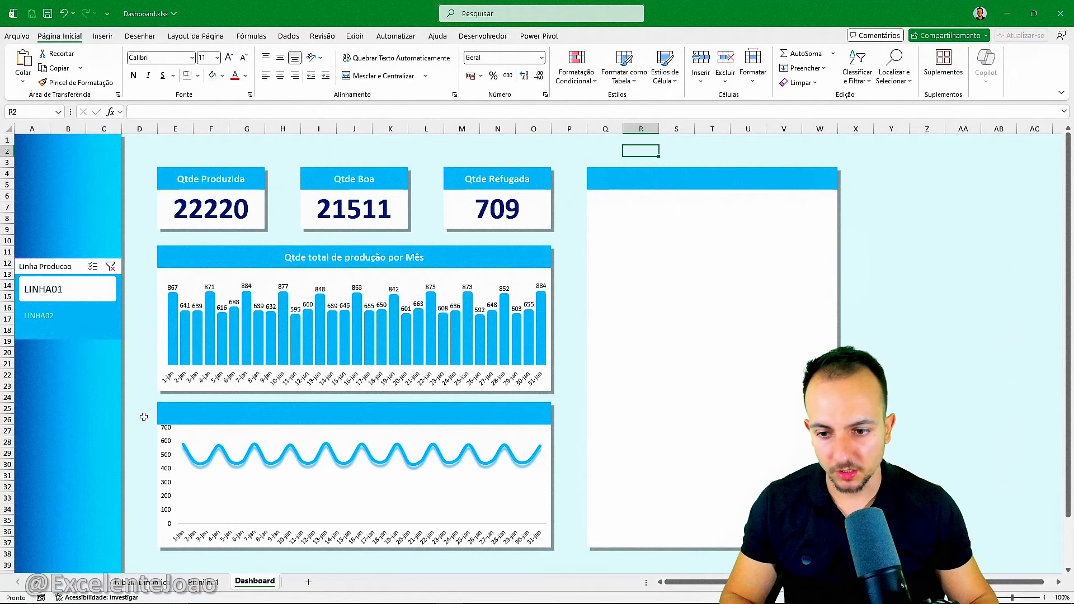
Switch the Linha Producao slicer between LINHA01 and LINHA02 and examine how the line chart and its data labels respond.
left_click(96, 315)
left_click(62, 289)
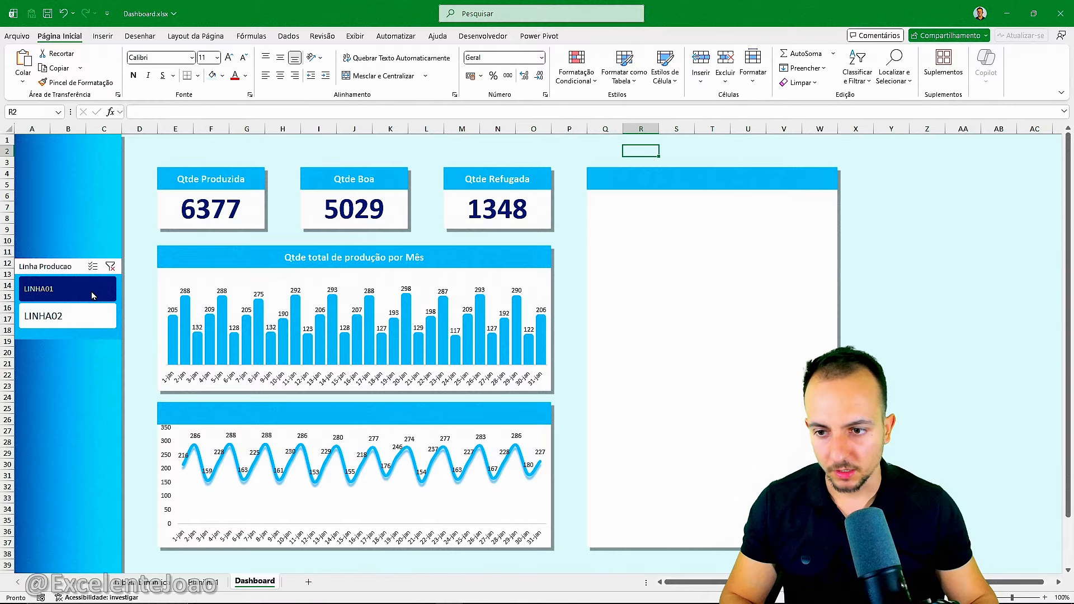
left_click(89, 314)
left_click(92, 287)
left_click(82, 313)
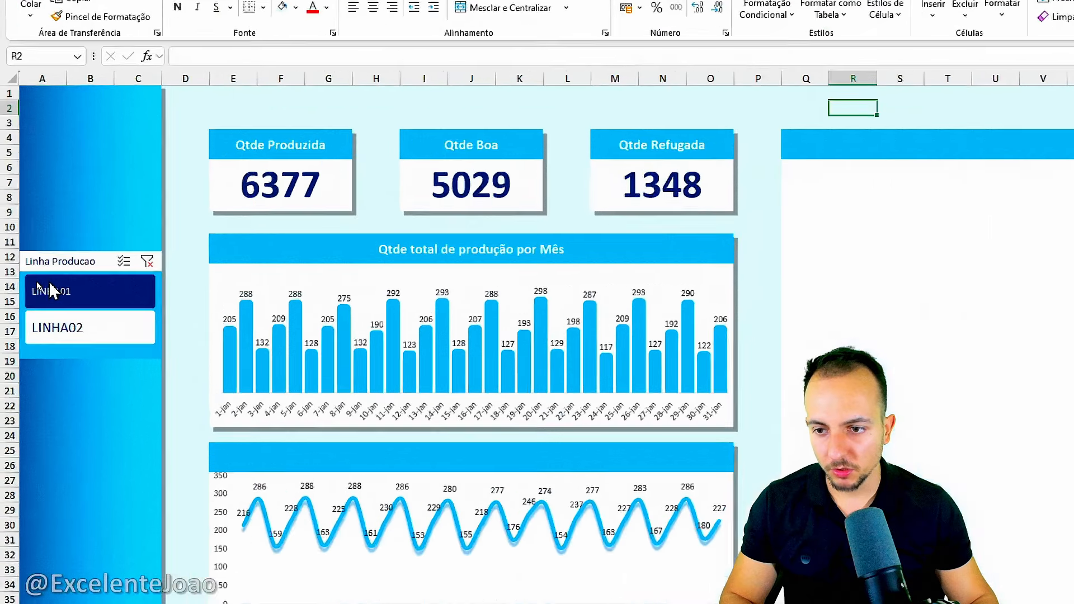
left_click(42, 289)
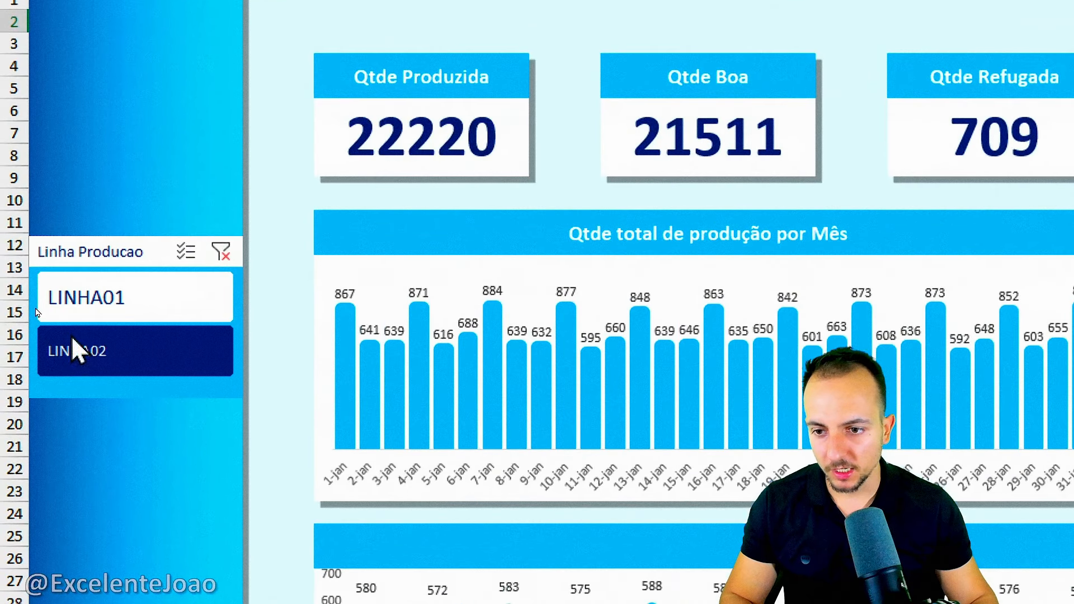
left_click(50, 315)
scroll(384, 402, "down", 4)
left_click_drag(379, 427, 322, 307)
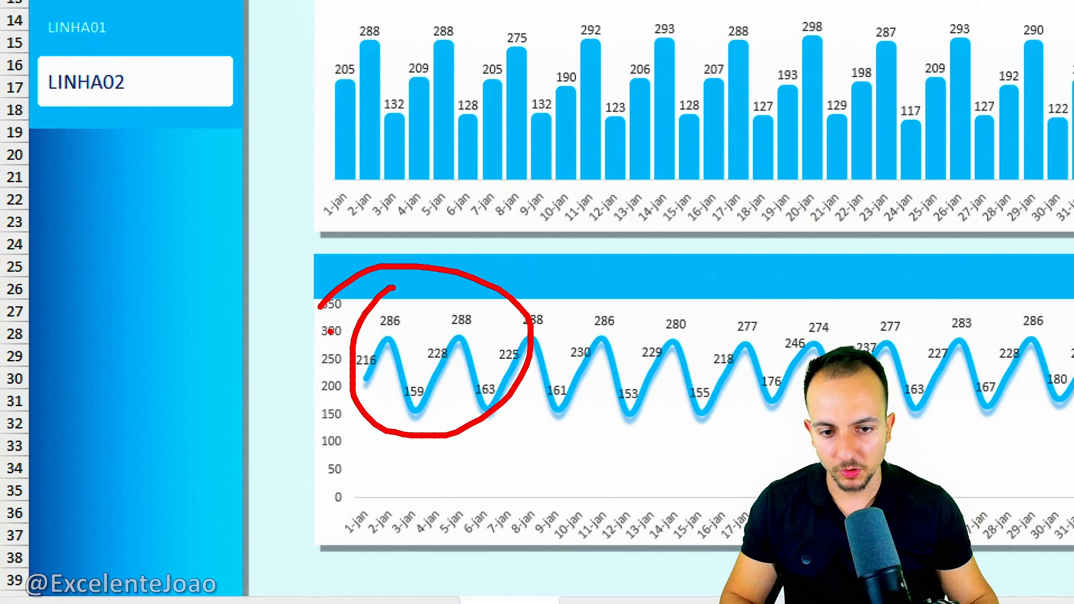
key("Escape")
Clear the Linha Producao slicer filter and examine the line chart's data labels.
scroll(221, 132, "up", 2)
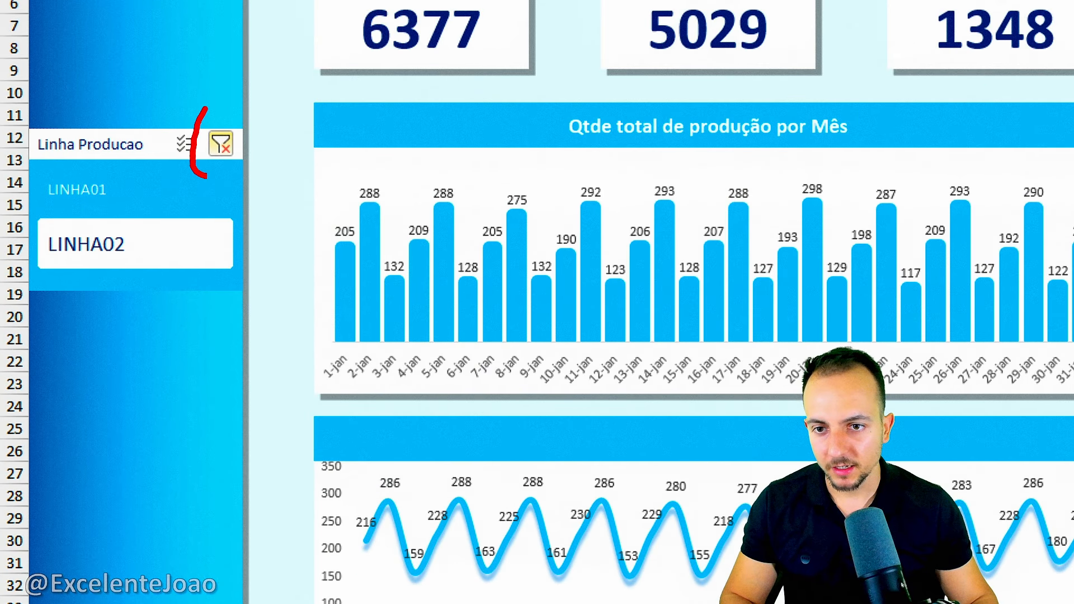
key("Escape")
left_click(221, 144)
scroll(197, 544, "down", 3)
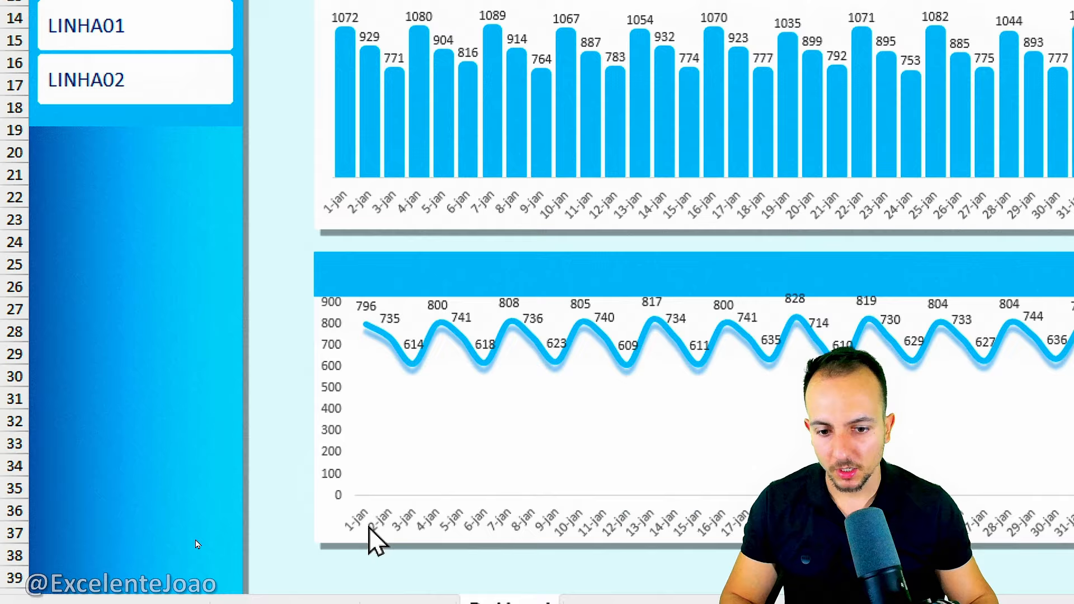
Try to delete the data labels directly from the line series.
left_click(437, 306)
key("Escape")
scroll(167, 91, "up", 2)
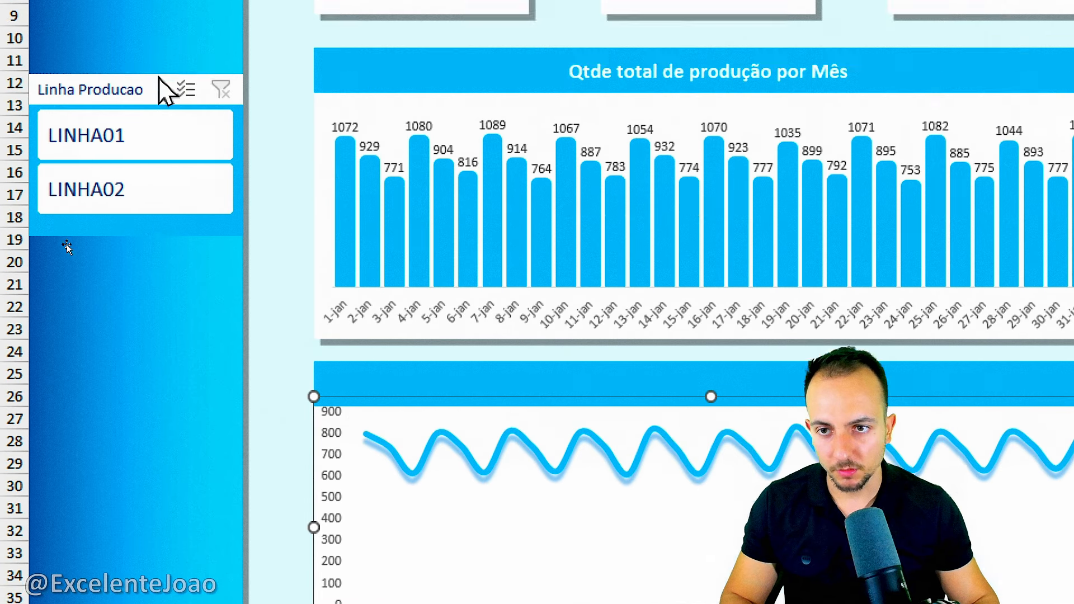
Filter the dashboard by LINHA01 and LINHA02 to check the line chart's labels, and clear the filter.
left_click(151, 163)
left_click(176, 220)
left_click(176, 184)
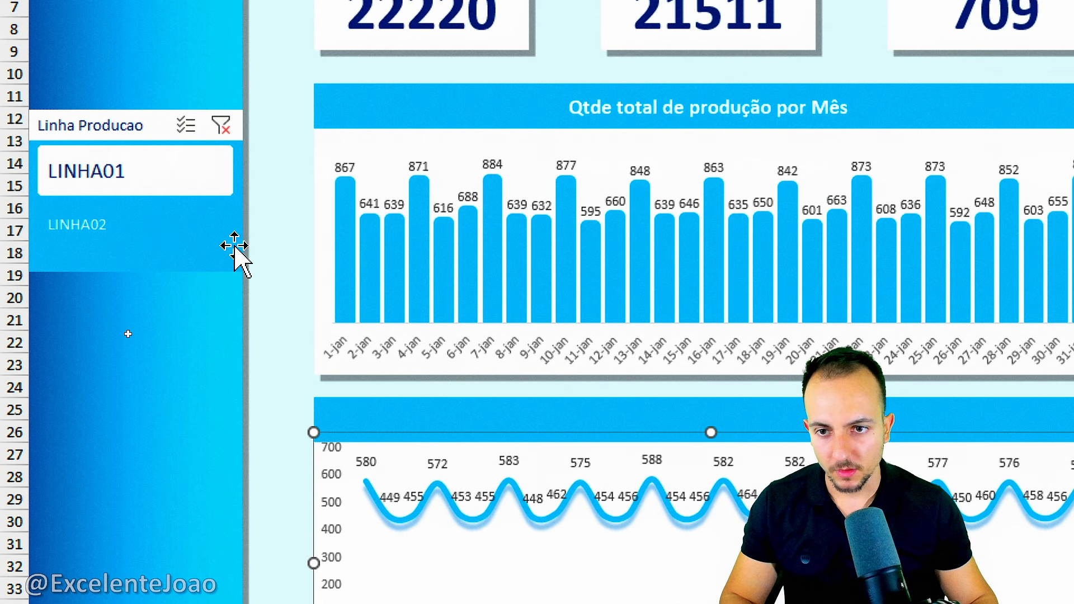
left_click(220, 125)
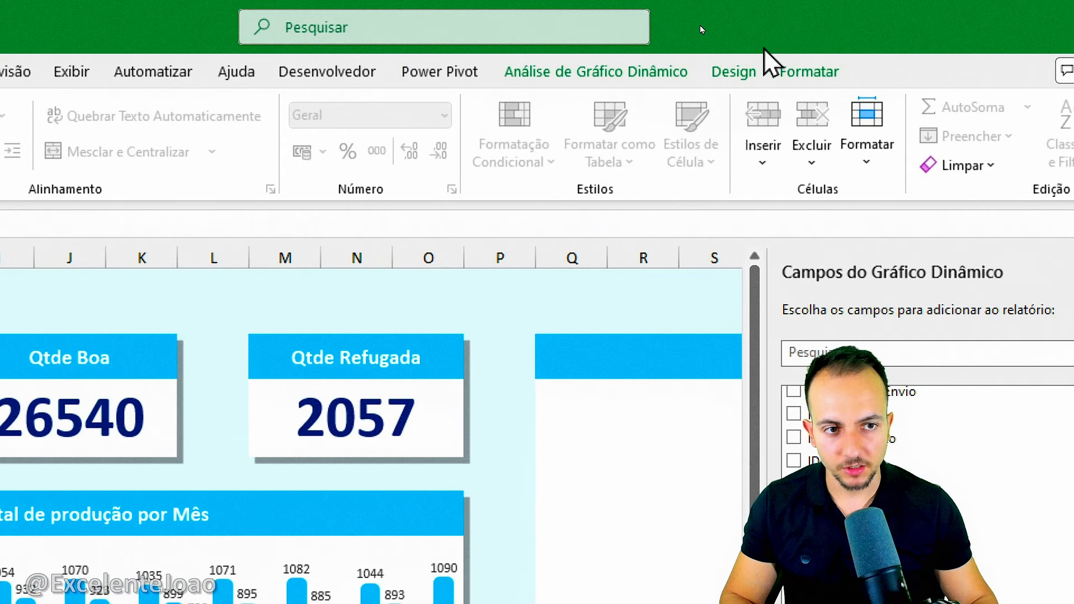
Set the line chart's data labels (Rótulos de Dados) element to none.
left_click(723, 70)
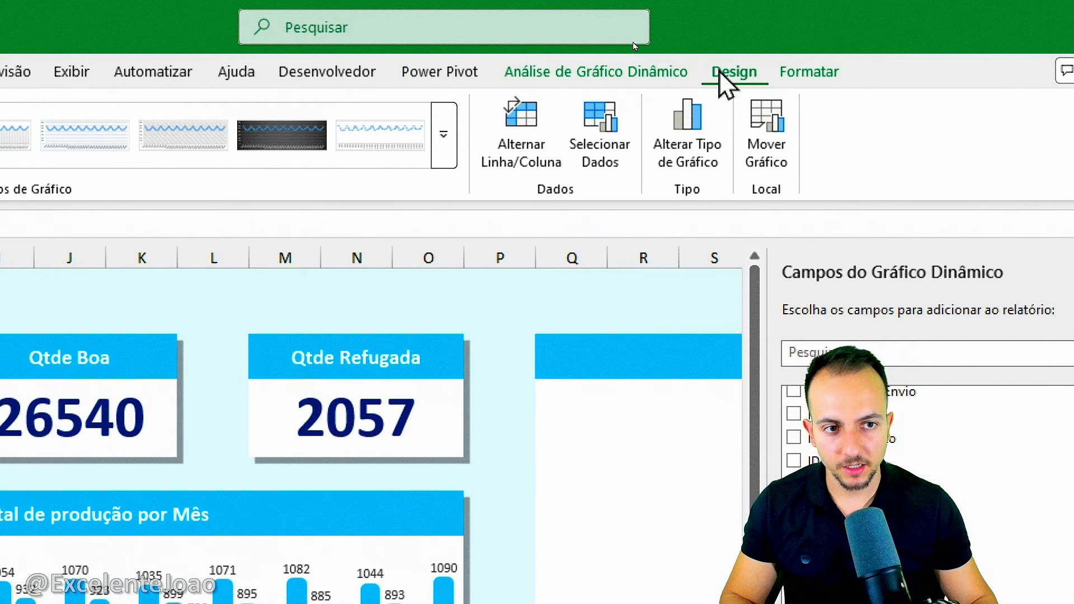
left_click(79, 162)
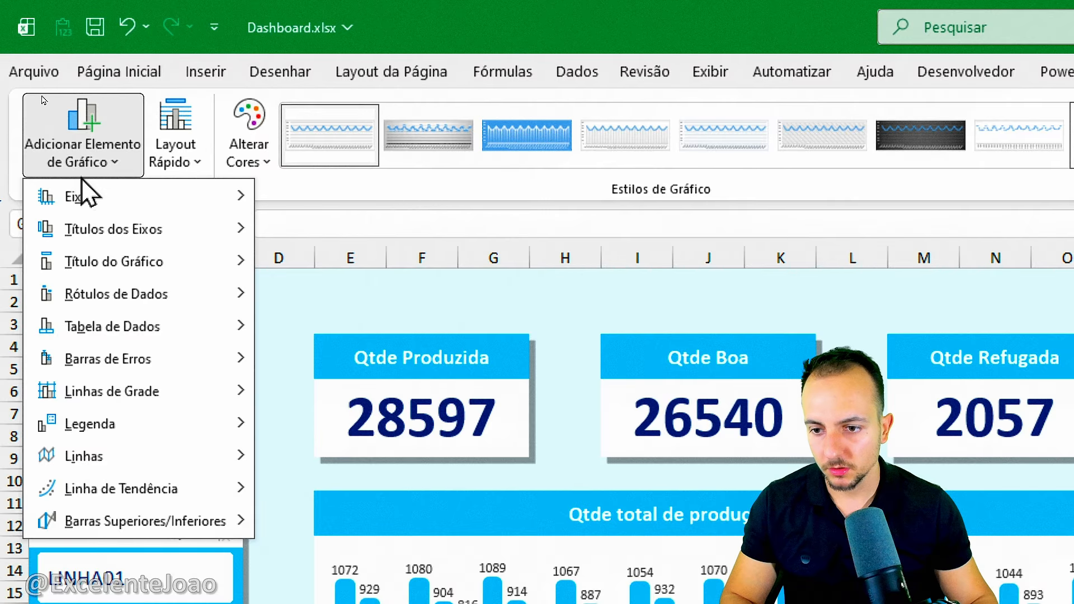
mouse_move(223, 293)
left_click(311, 312)
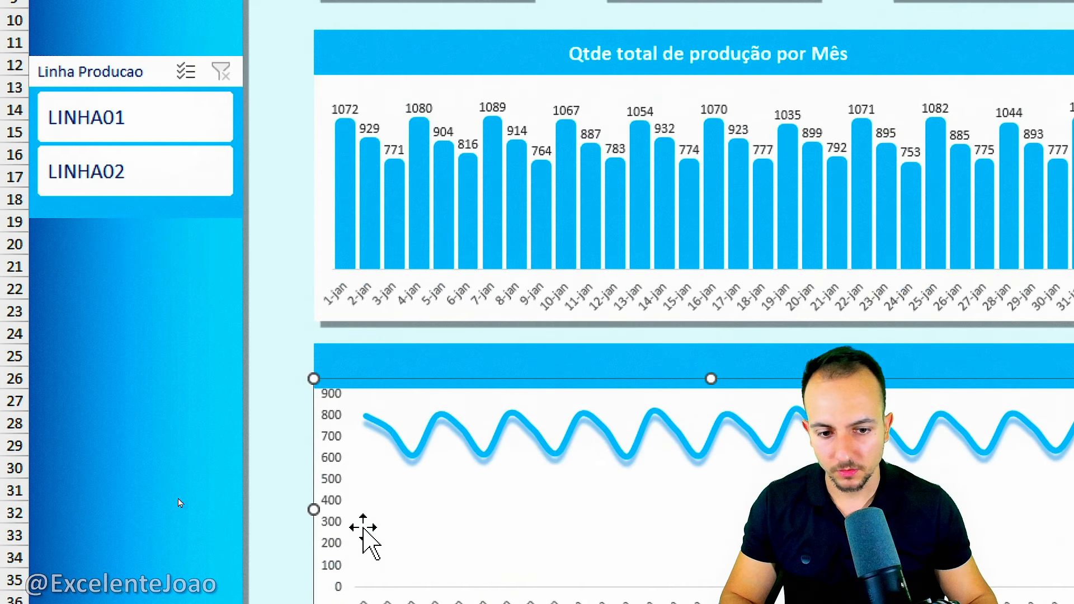
Switch the Linha Producao slicer between the lines, ending on LINHA02, to check the line chart for data labels.
left_click(267, 603)
left_click(187, 118)
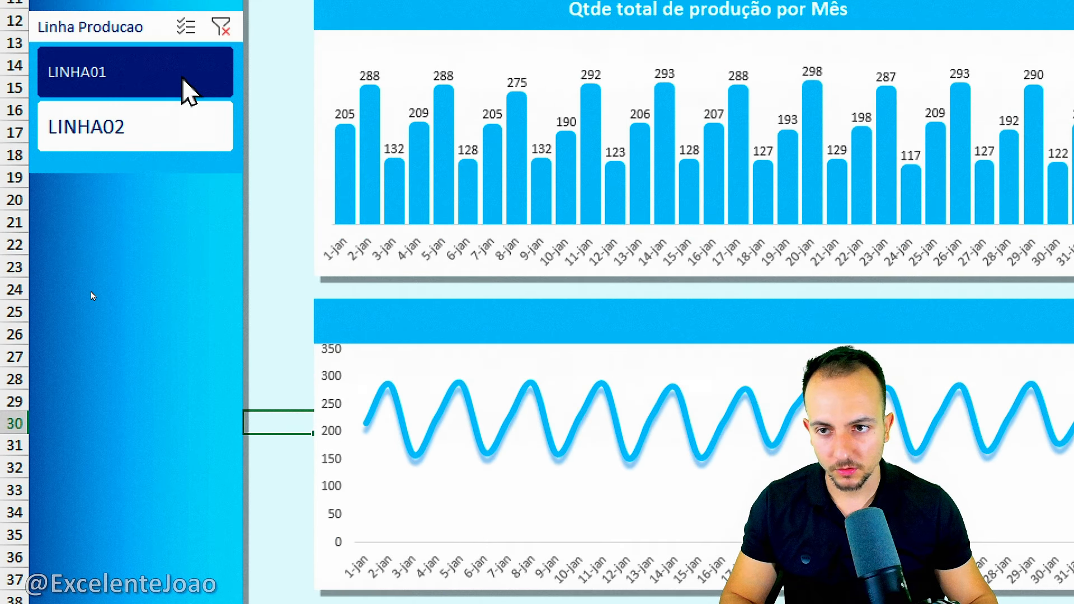
left_click(187, 78)
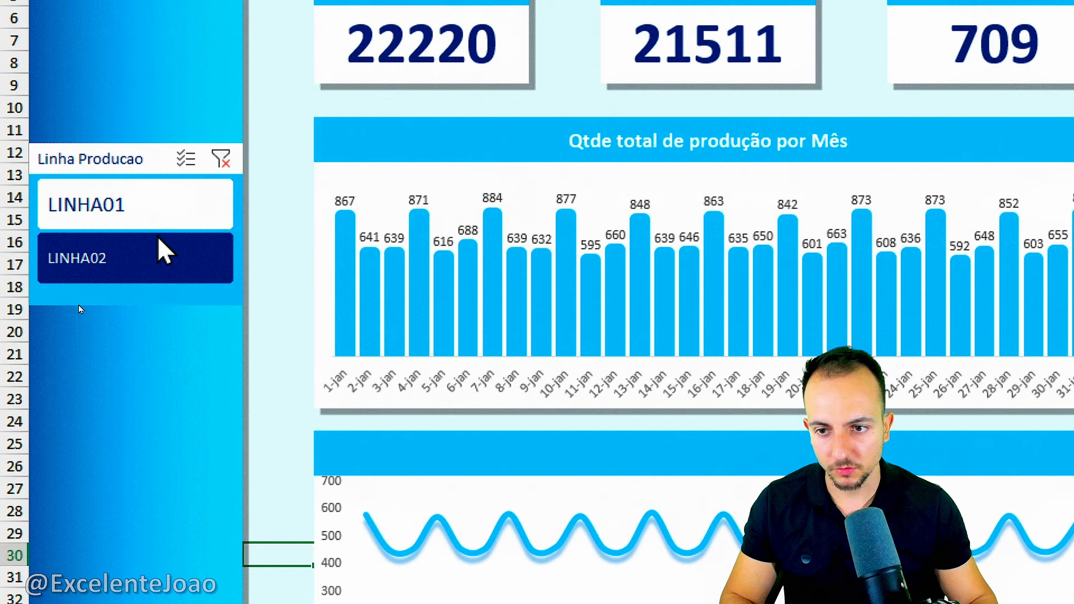
left_click(159, 241)
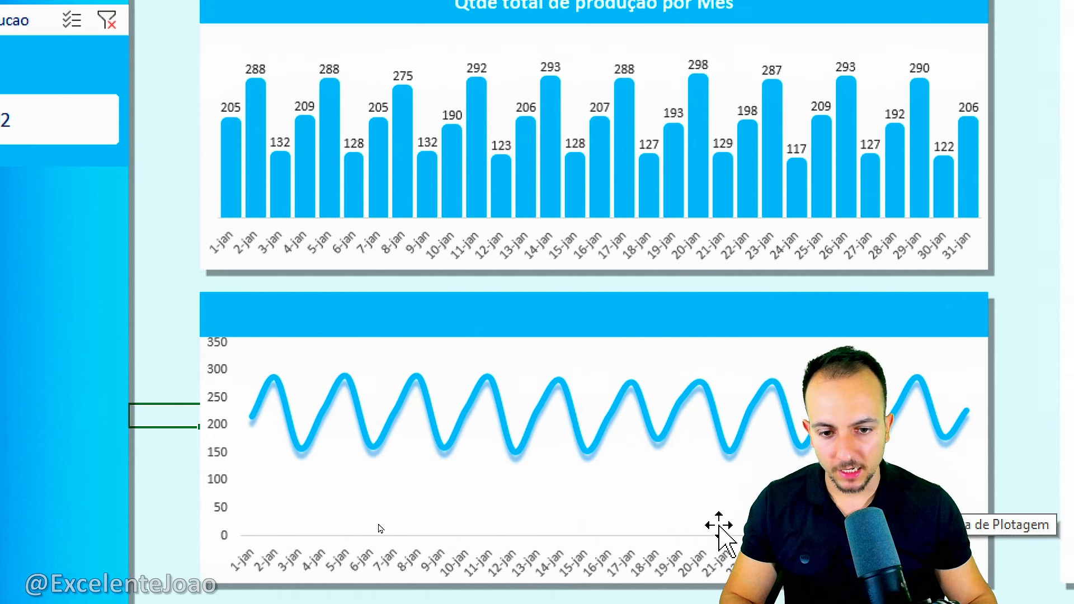
Lower the upper edge of the line chart's plot area to leave space below the blue header bar.
left_click(565, 470)
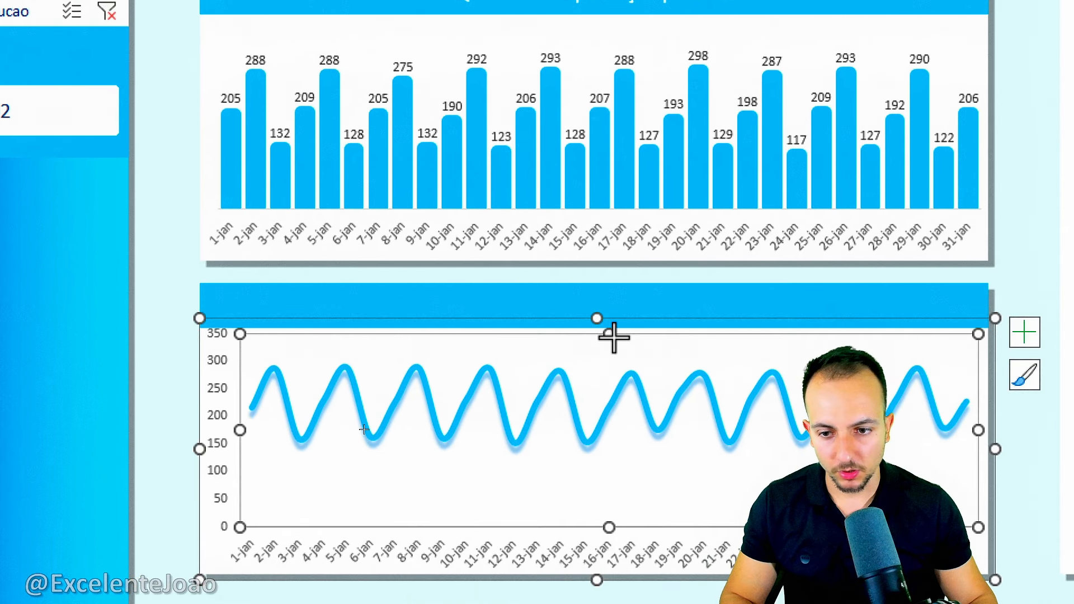
left_click_drag(613, 336, 592, 380)
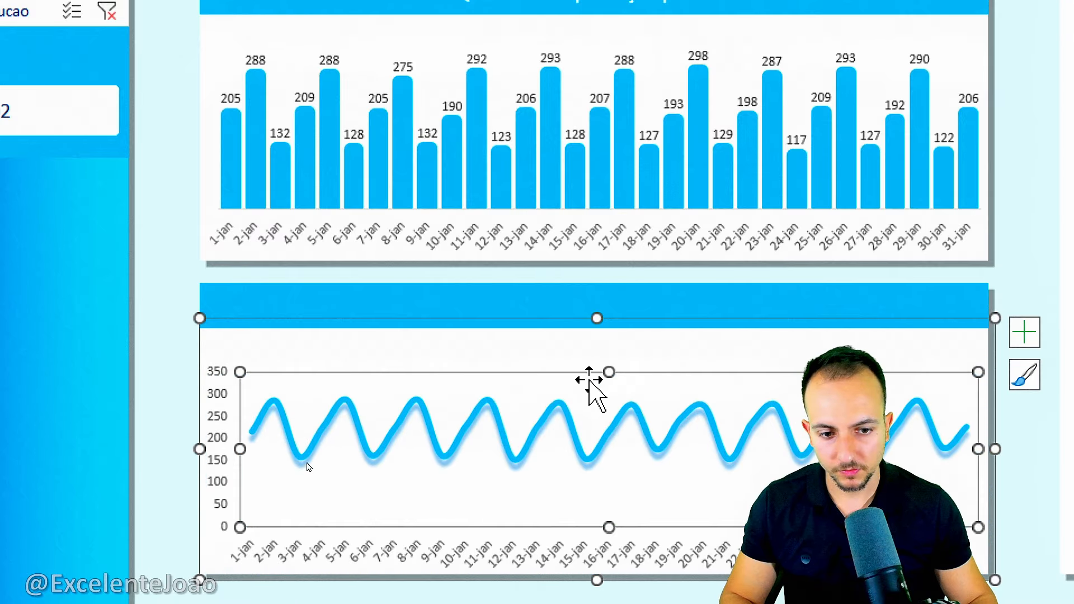
left_click(163, 368)
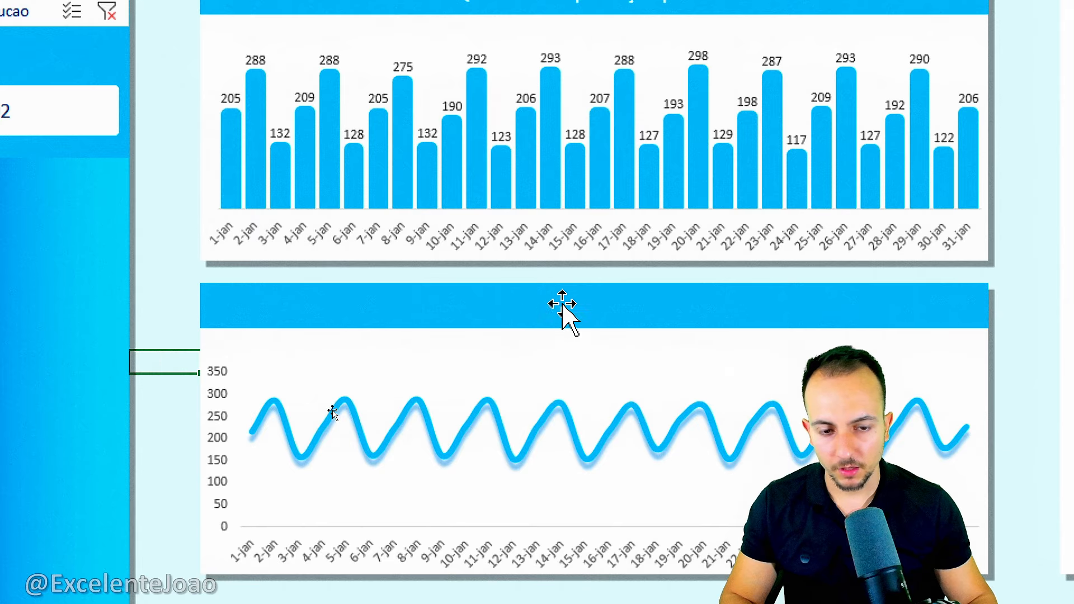
Enter the title "Qtde de min de produção por Mês" in the blue header bar above the line chart and select its text.
left_click(598, 302)
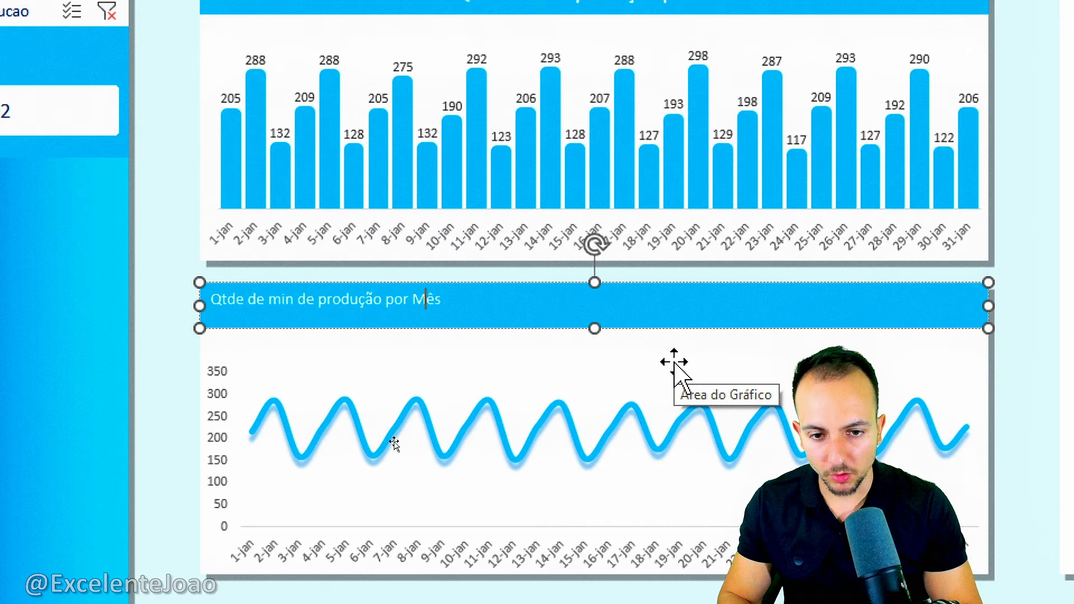
key("ctrl+t")
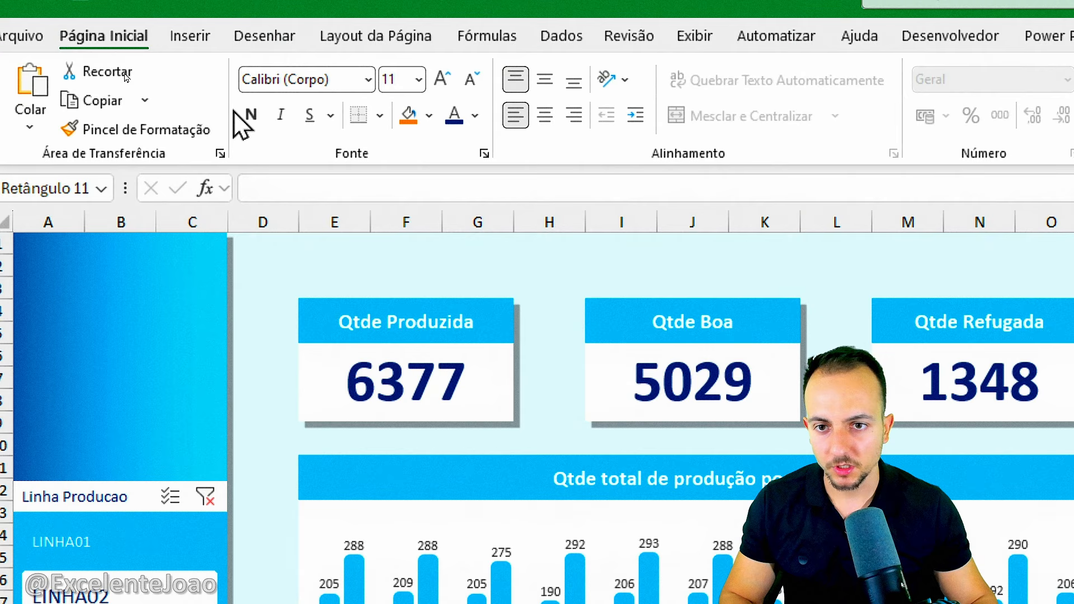
Format the line chart's header title as bold, size 14, and centre it horizontally and vertically in the blue bar.
left_click(249, 115)
left_click(443, 78)
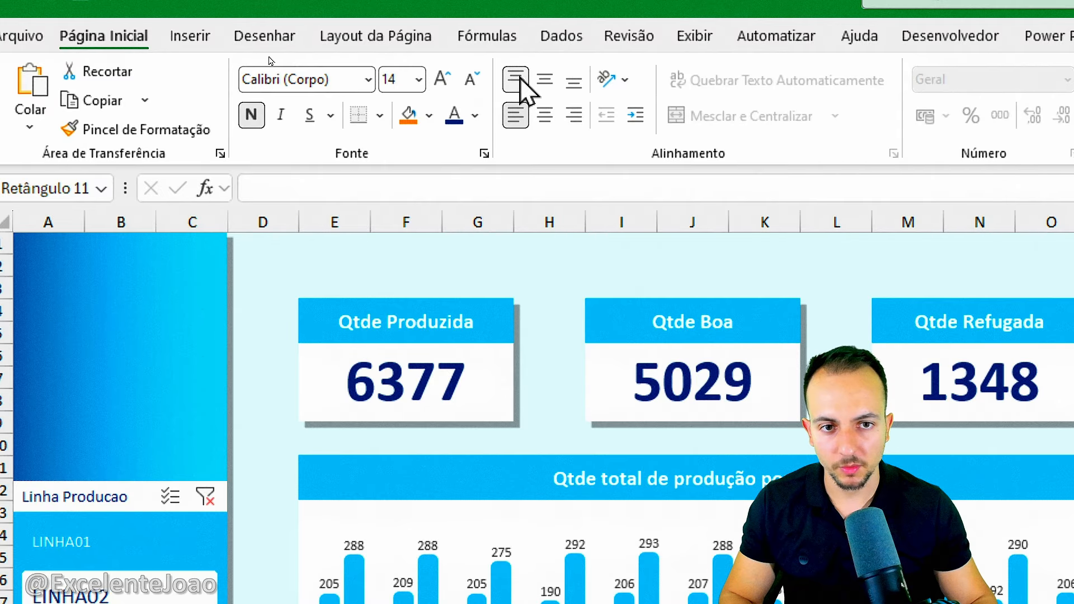
left_click(545, 84)
left_click(546, 113)
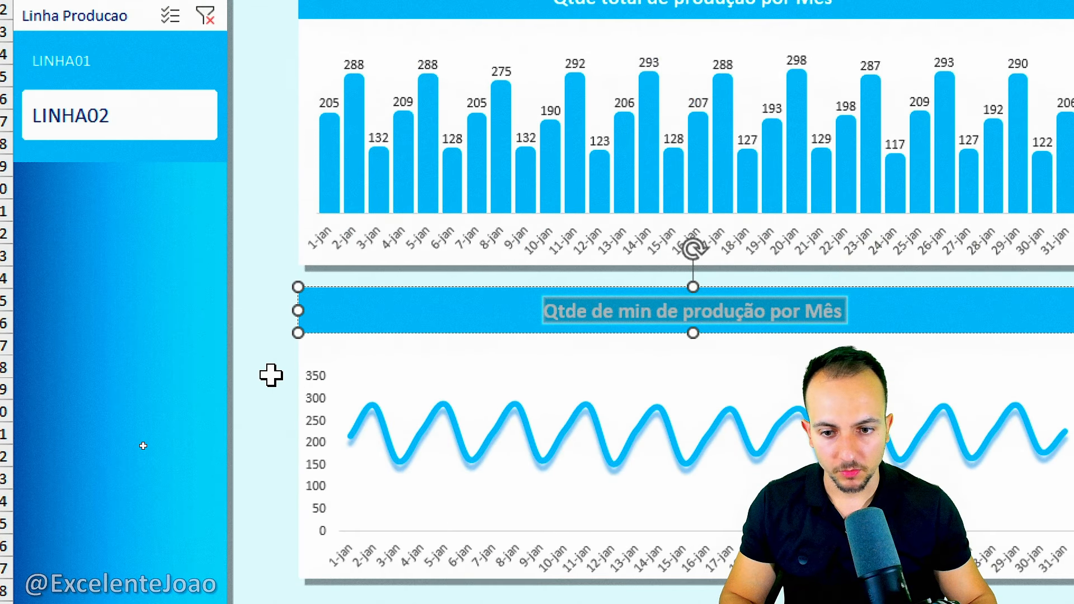
left_click(271, 374)
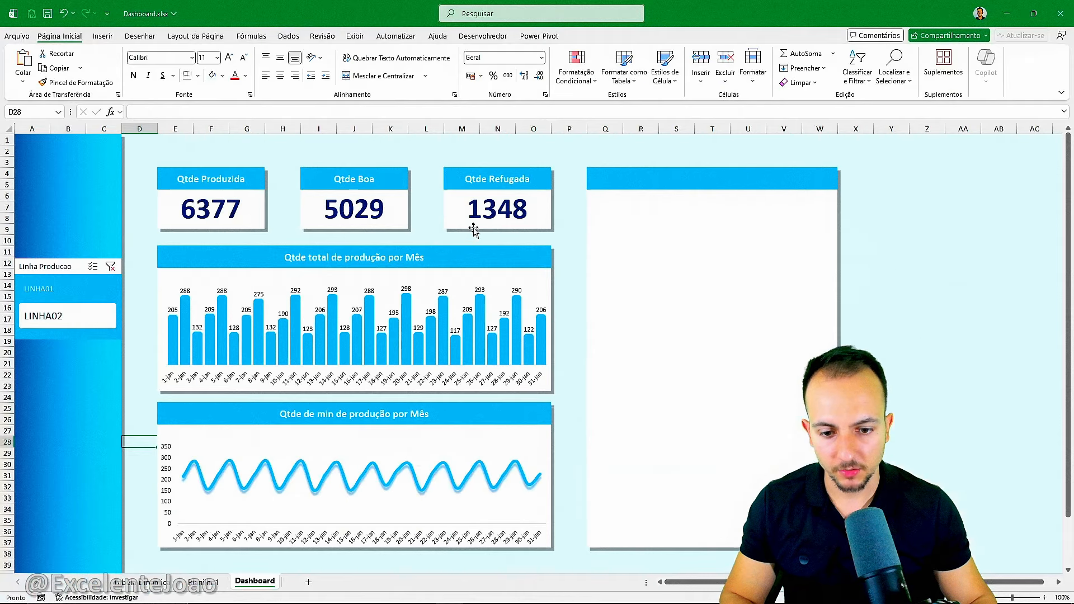
Switch the Linha Producao slicer to LINHA01 and back to LINHA02 to check the dashboard's cards and charts.
left_click(91, 313)
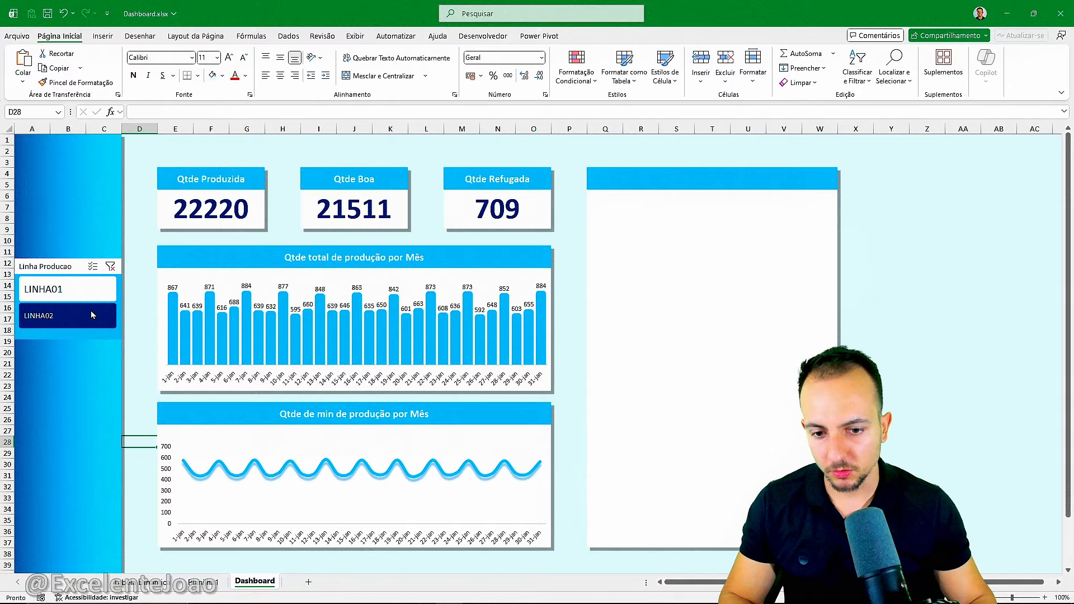
left_click(92, 312)
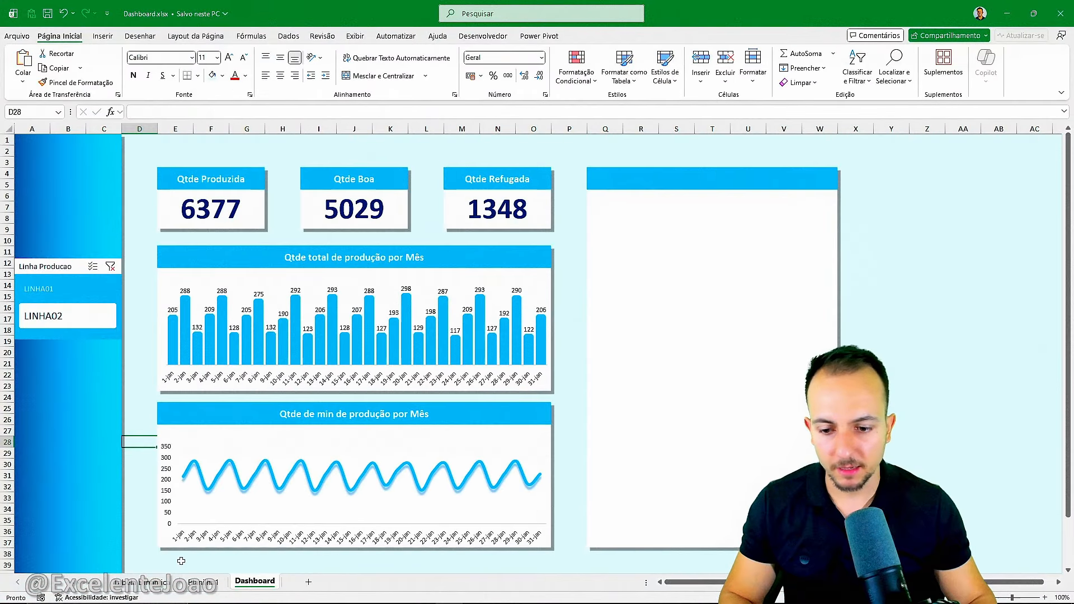
Copy the production-minutes PivotTable at H3:I35 on the PivotTable sheet and paste the copy at K3.
left_click(144, 582)
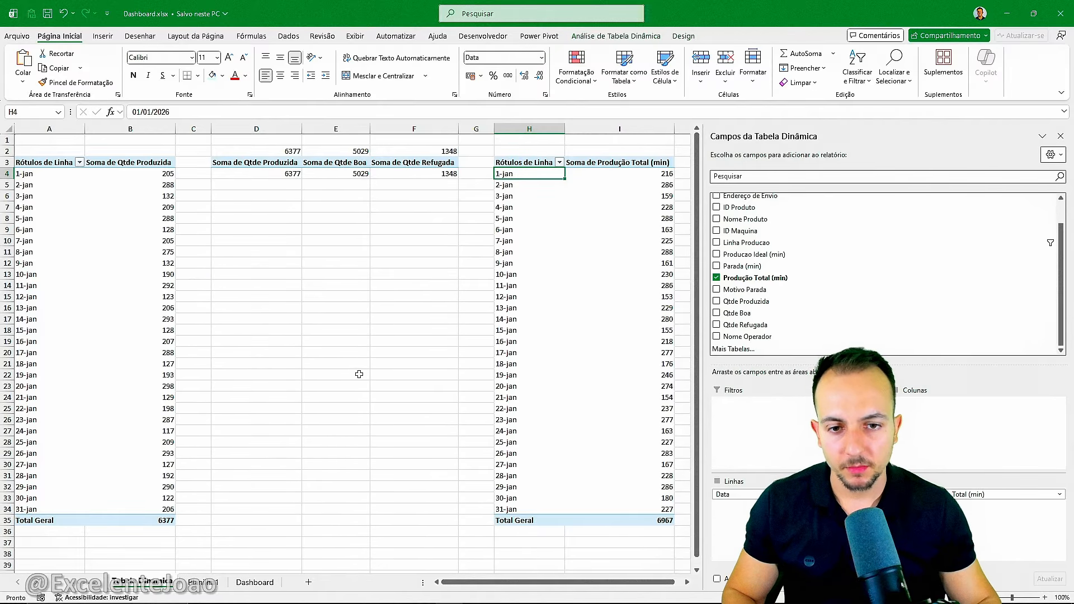
scroll(359, 374, "right", 5)
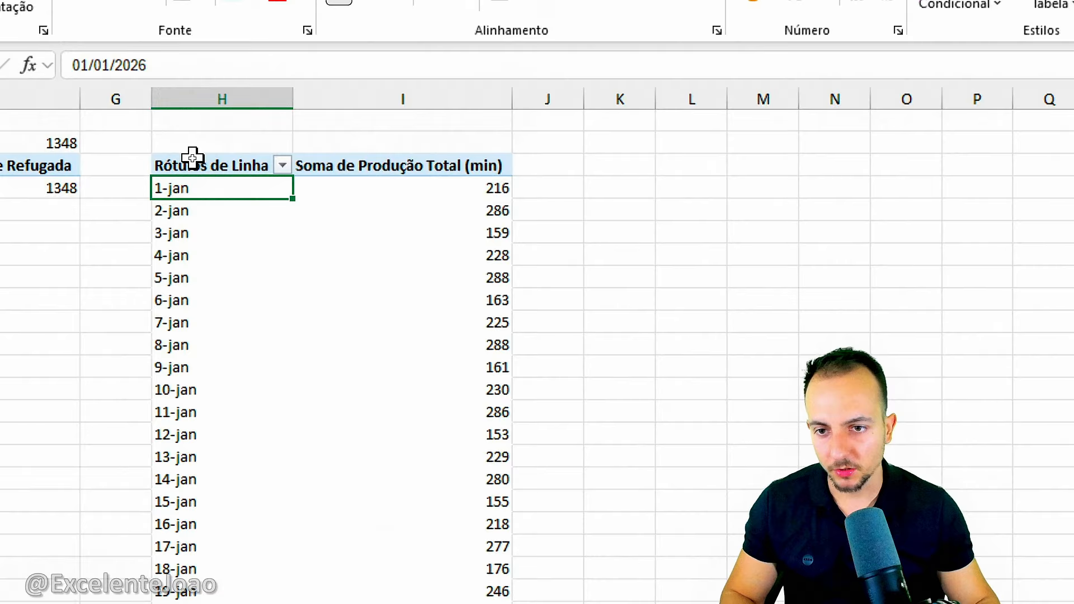
left_click_drag(192, 157, 272, 158)
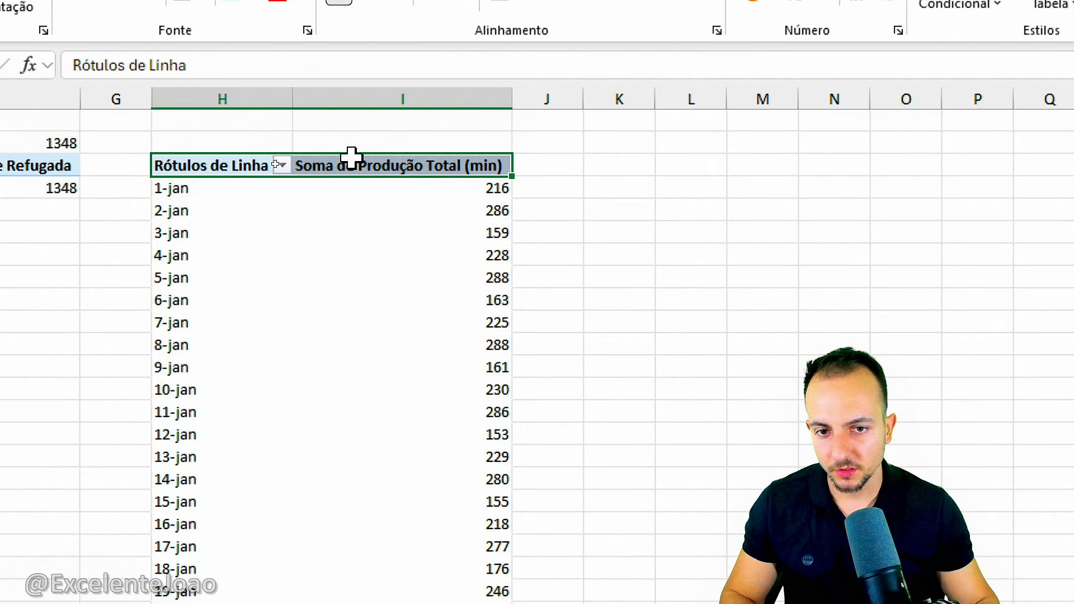
left_click_drag(352, 158, 386, 523)
key("ctrl+c")
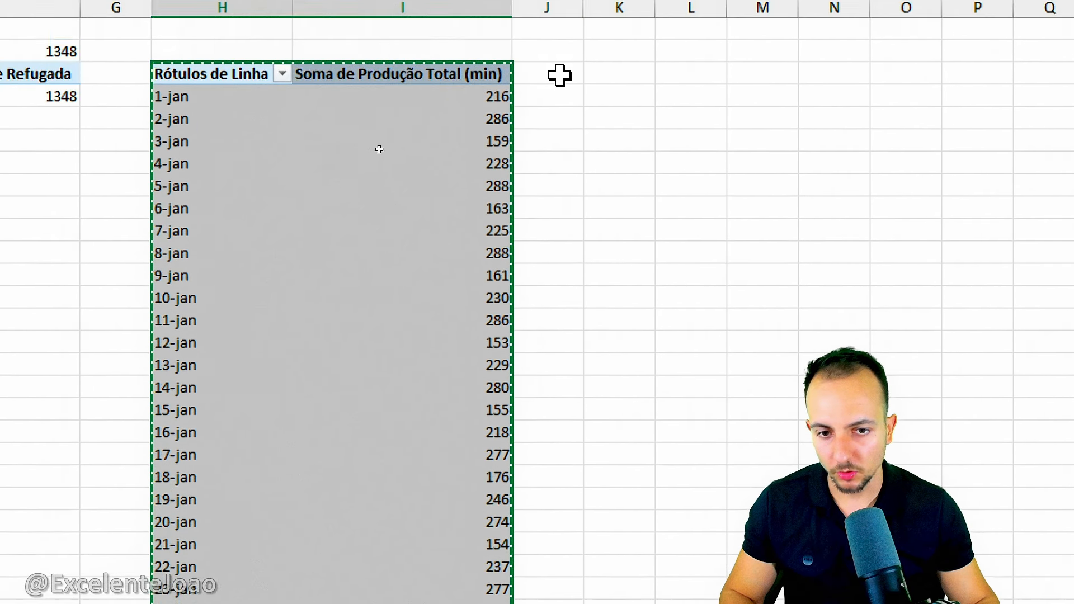
left_click(619, 72)
key("ctrl+v")
left_click(703, 234)
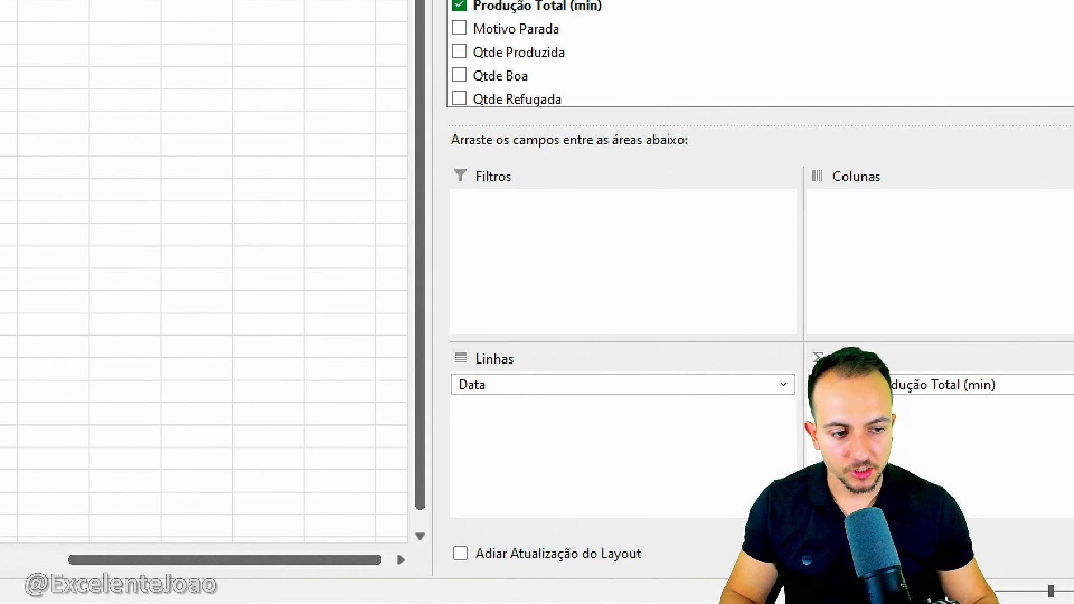
Remove the Soma de Produção Total (min) value field and the Data row field from the copied PivotTable.
left_click(806, 386)
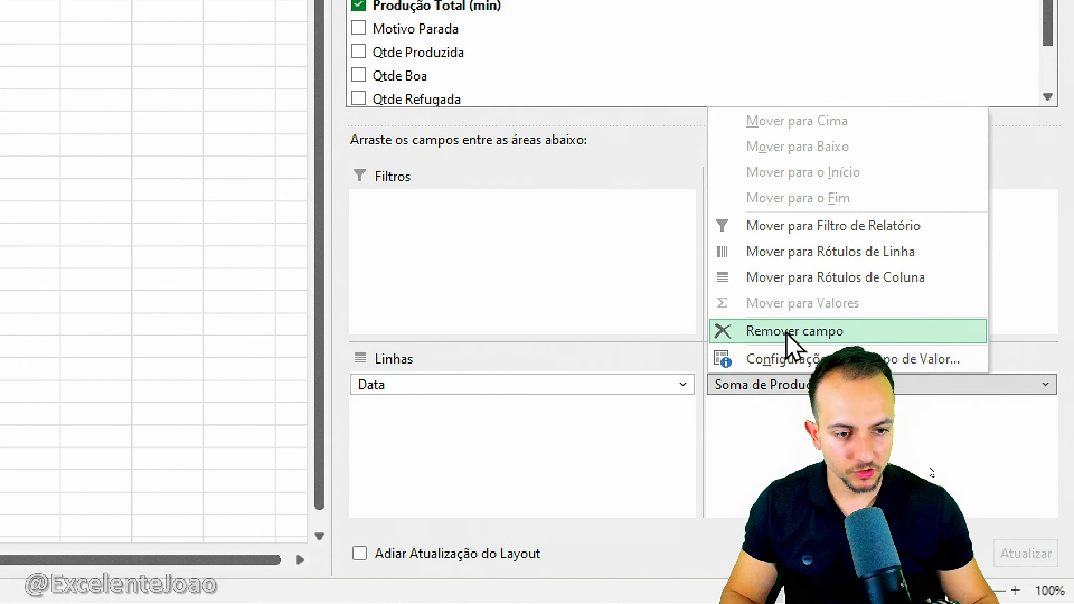
left_click(789, 332)
left_click(564, 385)
left_click(515, 329)
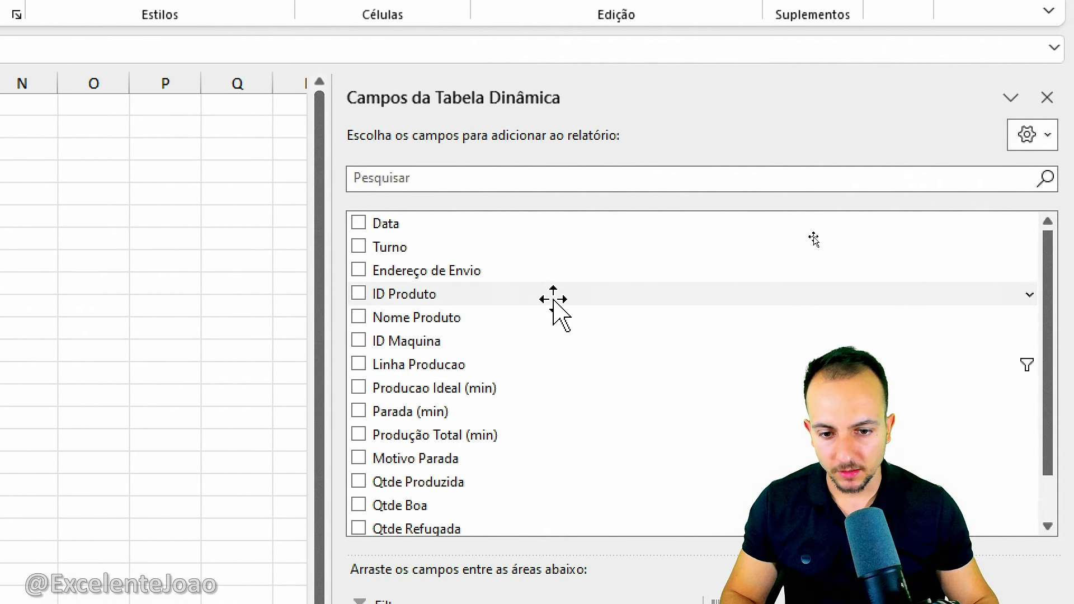
Add Endereço de Envio to the rows and Qtde Produzida to the values of the copied PivotTable.
scroll(554, 338, "down", 2)
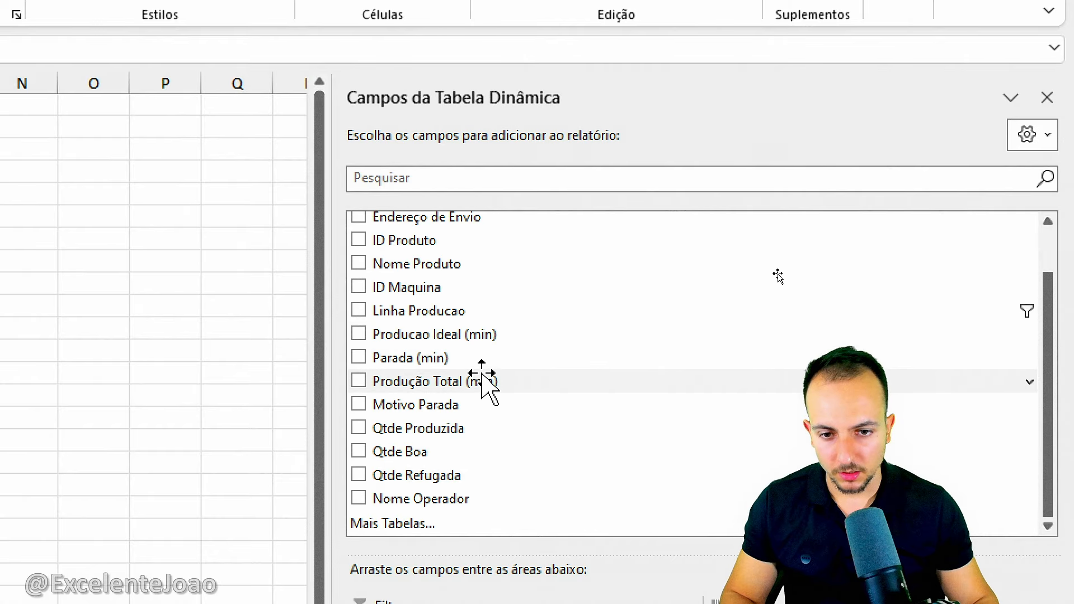
scroll(482, 364, "up", 2)
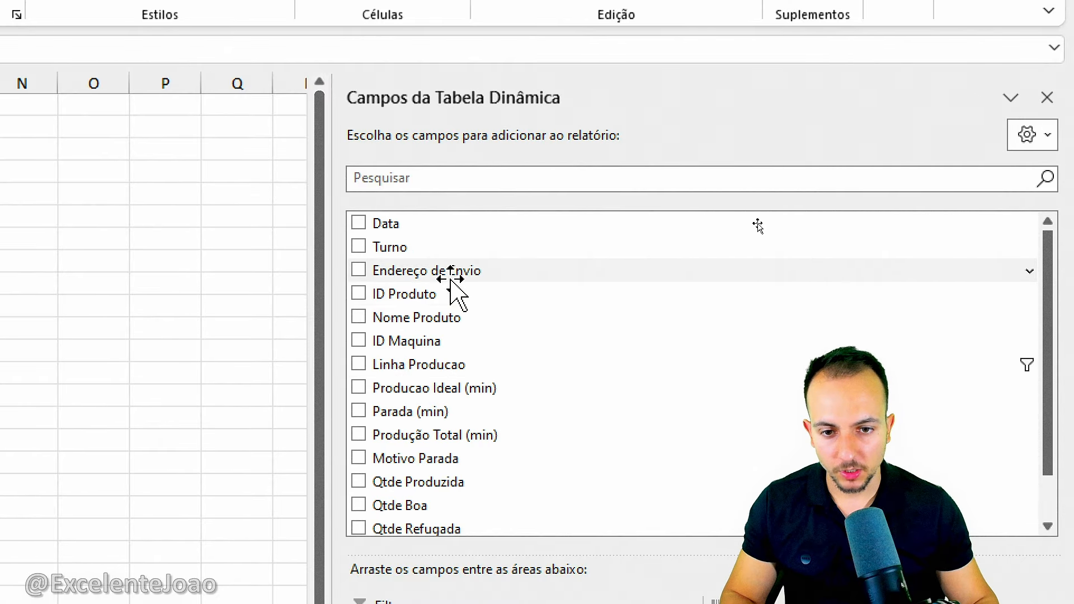
left_click_drag(449, 269, 576, 603)
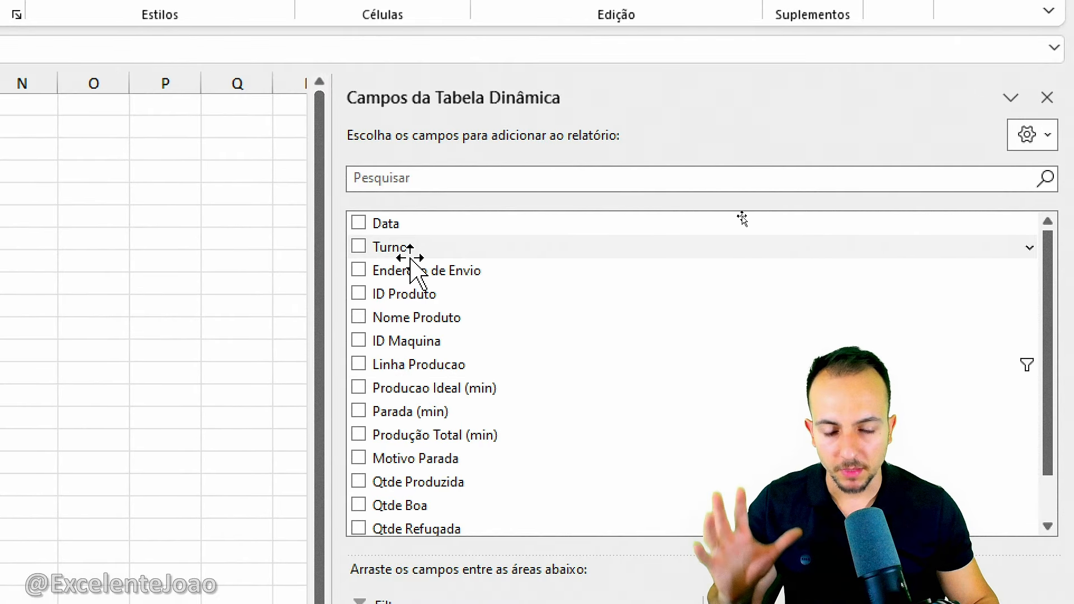
left_click_drag(576, 549, 480, 603)
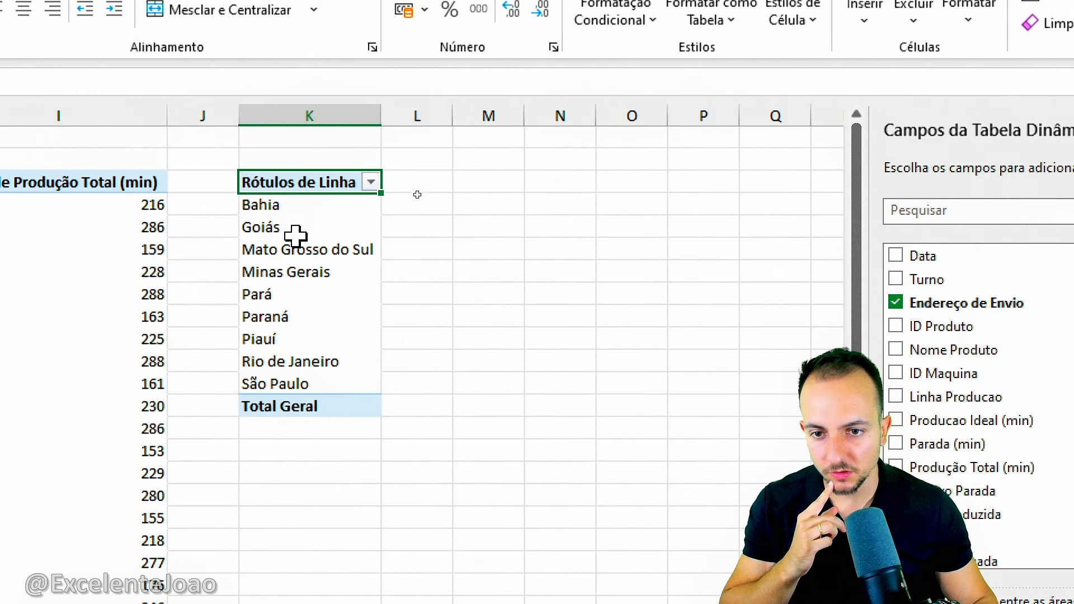
scroll(763, 403, "down", 1)
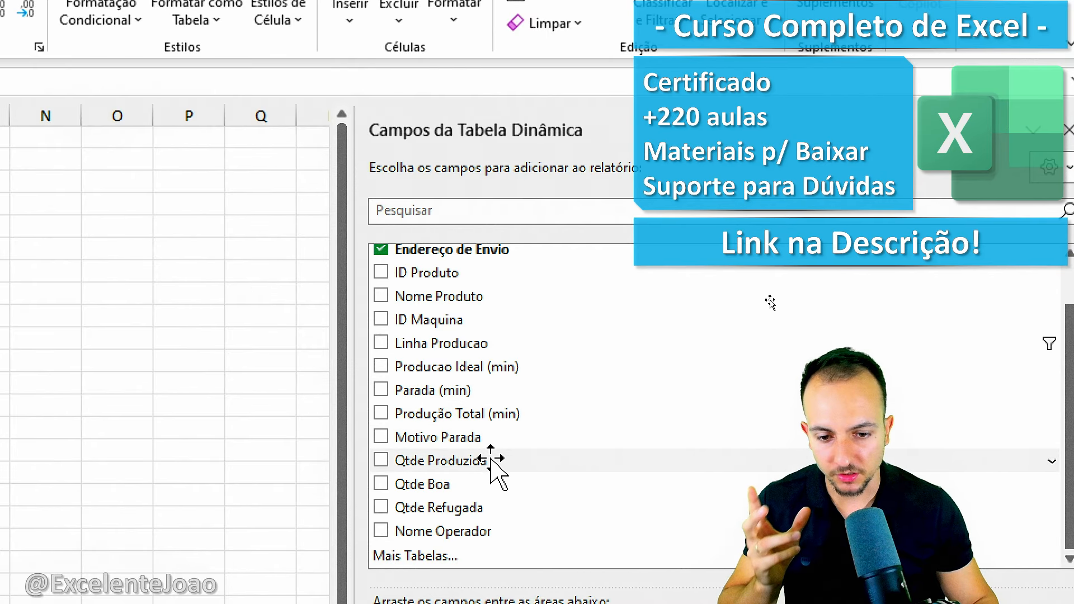
left_click_drag(435, 458, 890, 542)
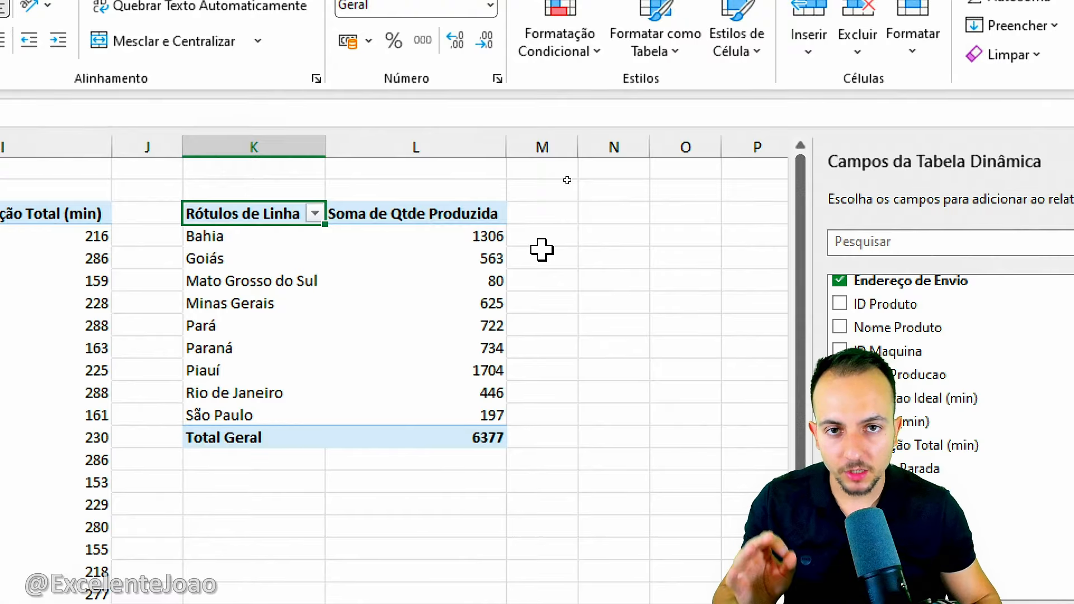
Try to insert a filled map chart directly from the Endereço de Envio PivotTable.
left_click(365, 288)
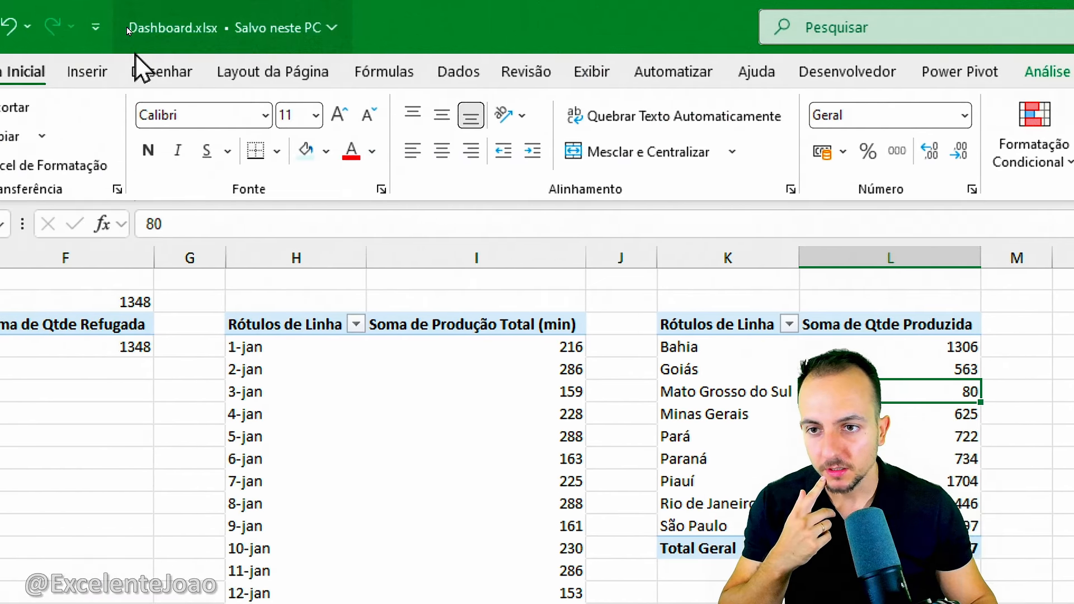
left_click(174, 76)
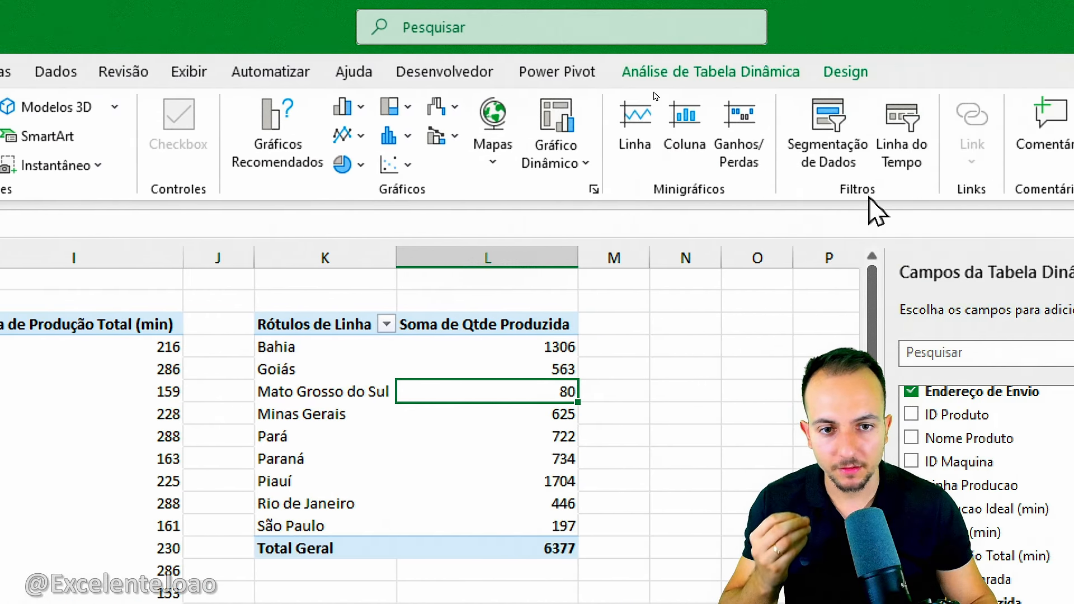
left_click(493, 151)
left_click(506, 240)
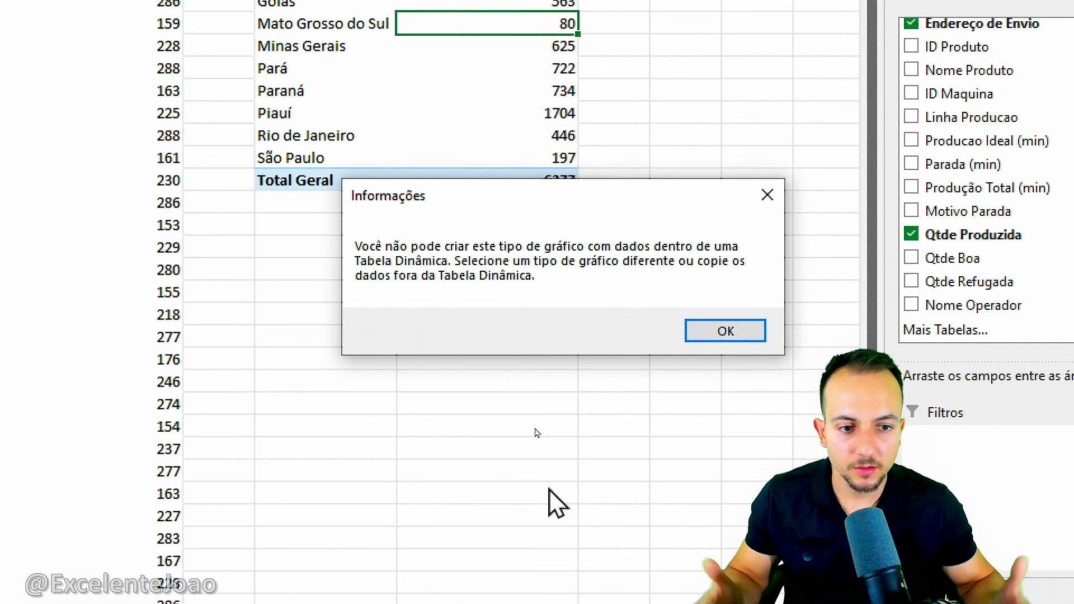
left_click(747, 330)
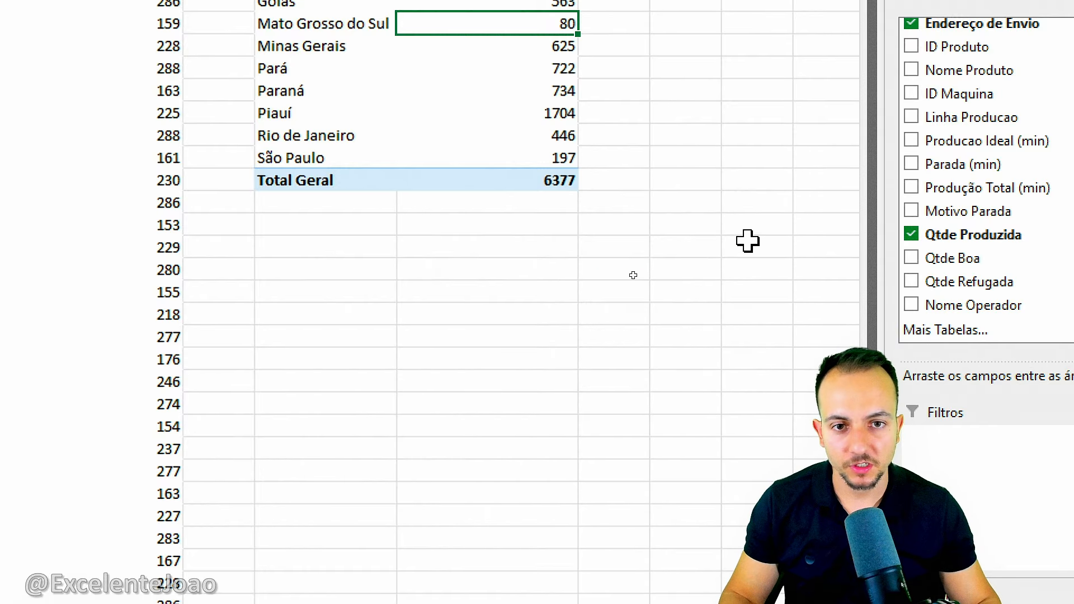
Enter the formula =K4 in cell N4 to link it to the PivotTable's first state.
left_click(677, 179)
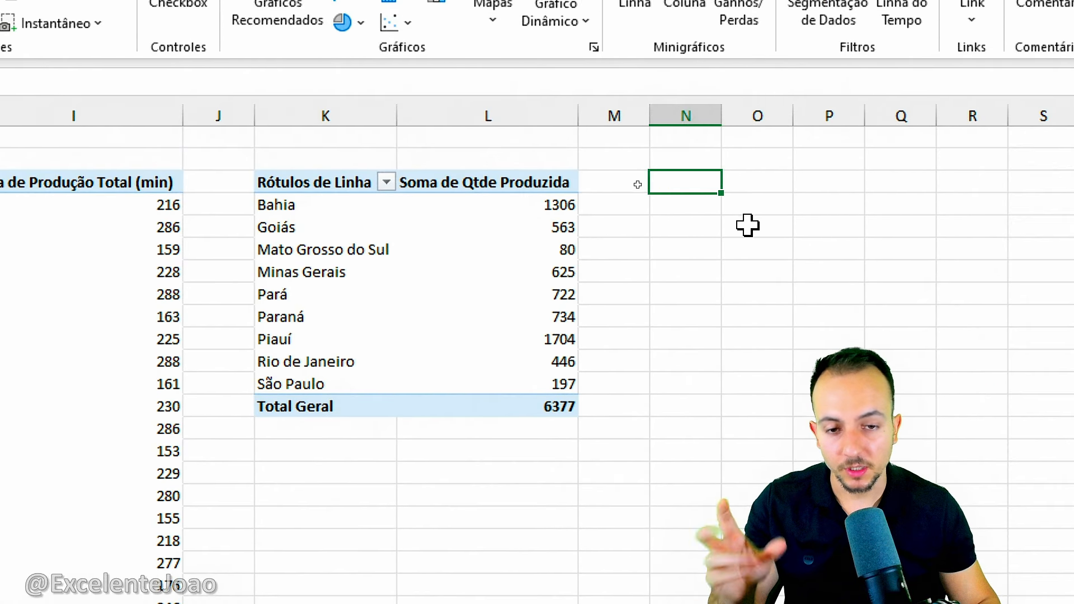
left_click(693, 200)
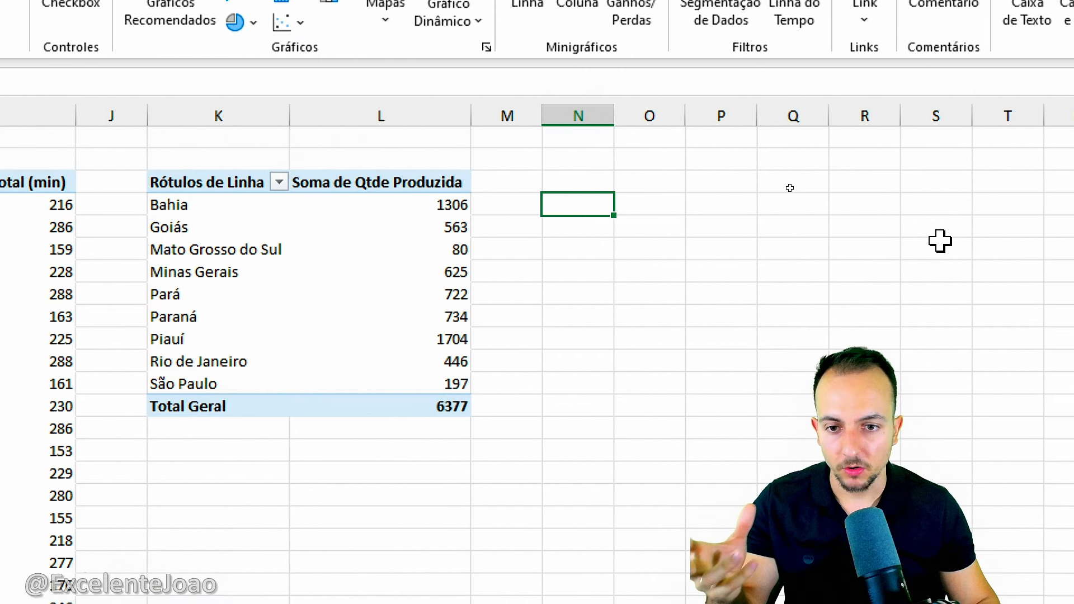
left_click(691, 109)
left_click(562, 204)
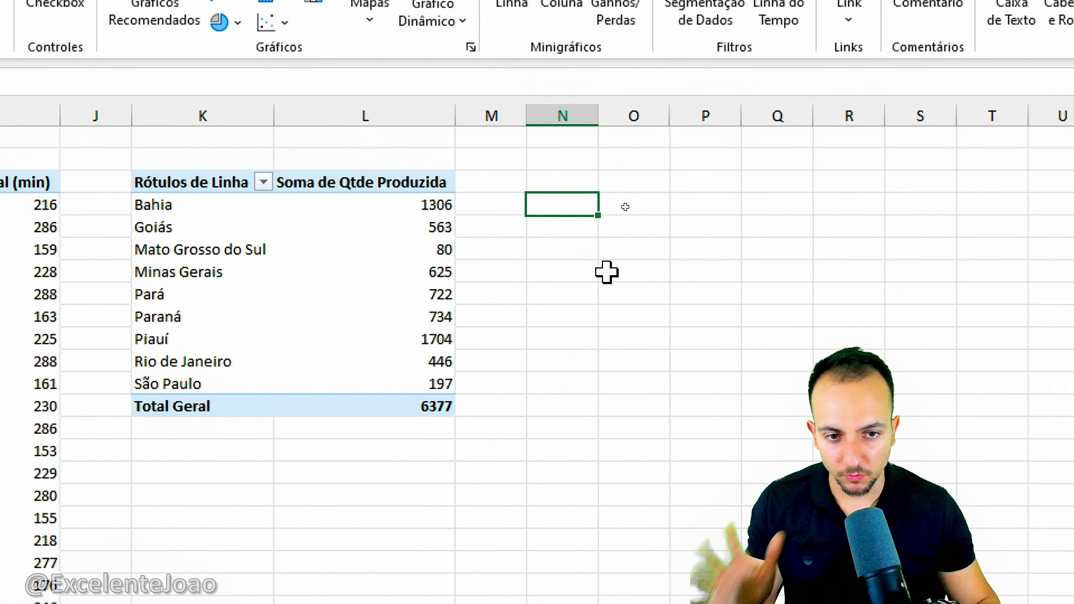
type("=")
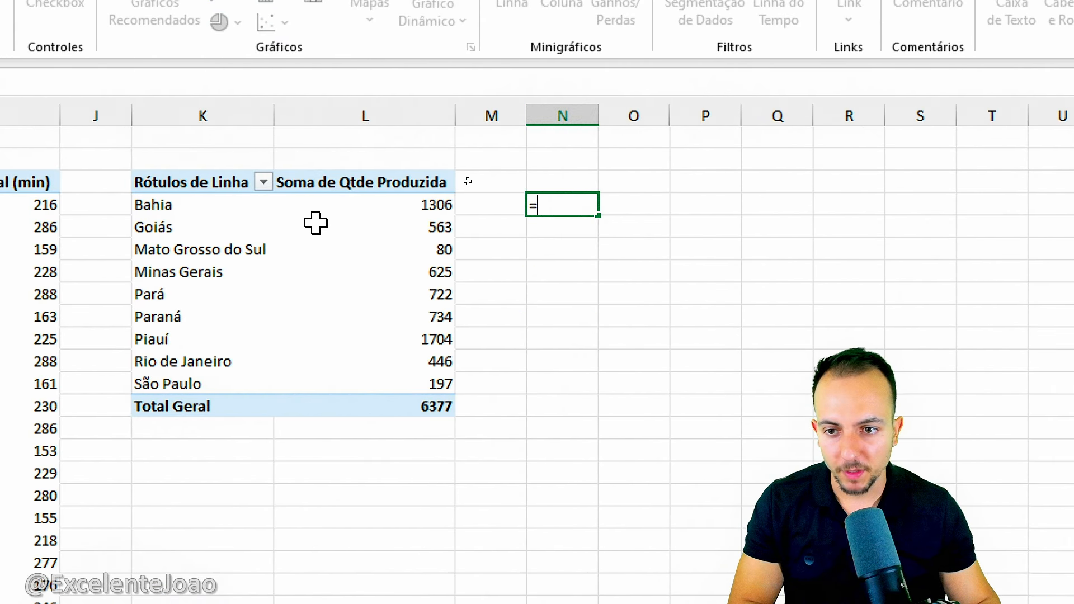
left_click(209, 208)
key("ctrl+2")
left_click_drag(208, 190, 167, 182)
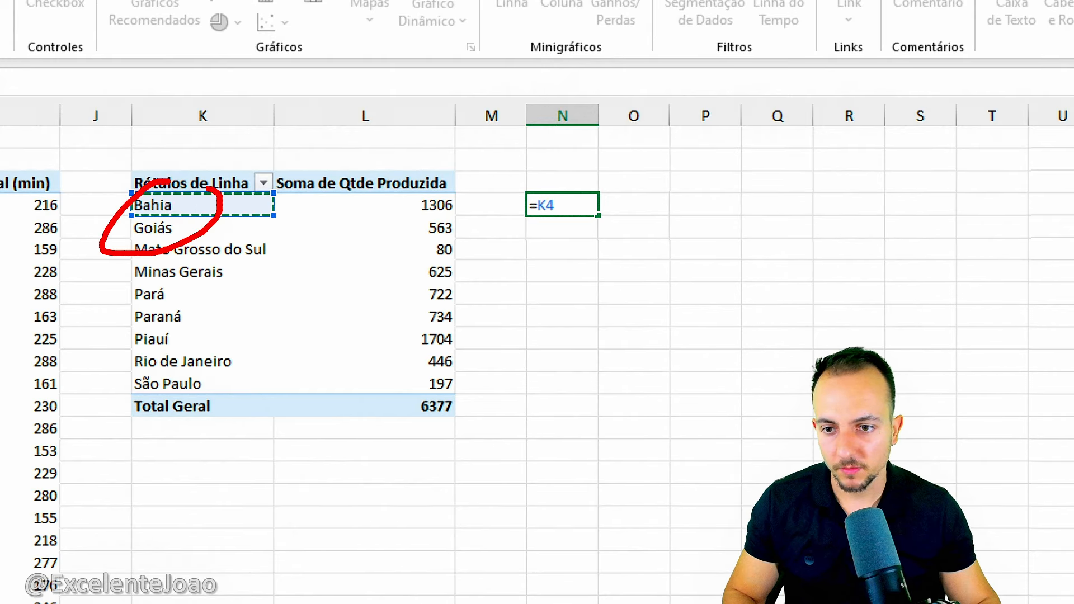
key("Escape")
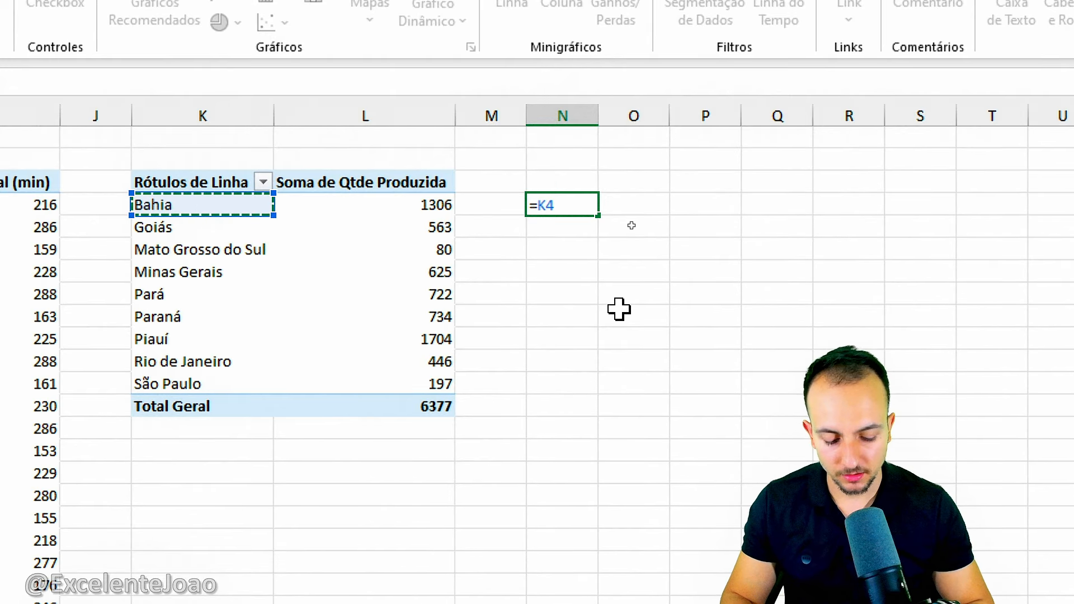
key("Return")
Fill the N4 formula across N4:O12 to mirror the PivotTable's states and quantities, and autofit columns N and O.
left_click(581, 205)
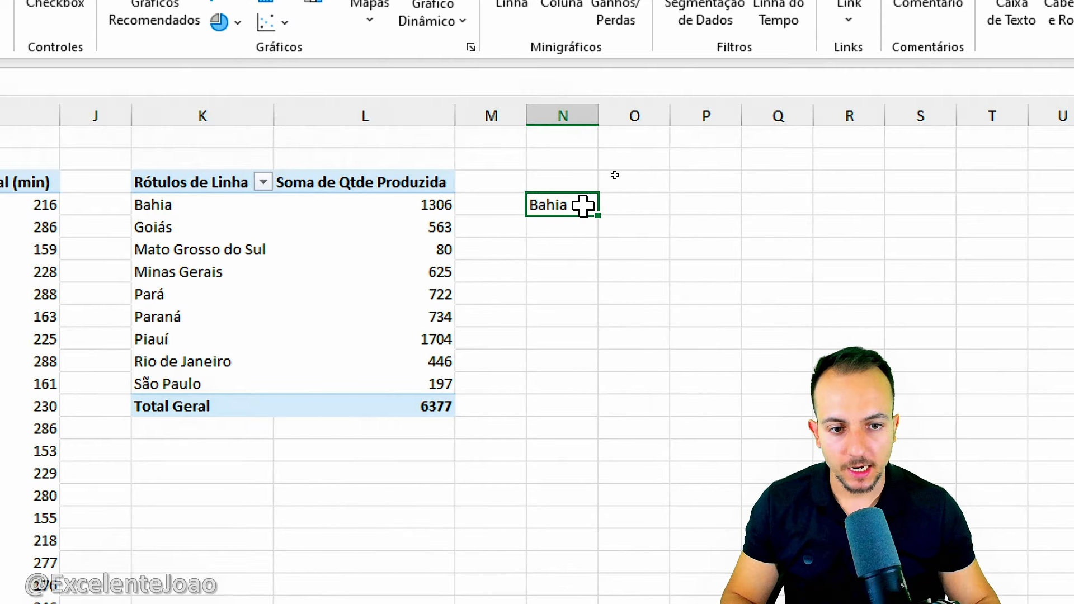
left_click_drag(597, 215, 640, 293)
double_click(598, 110)
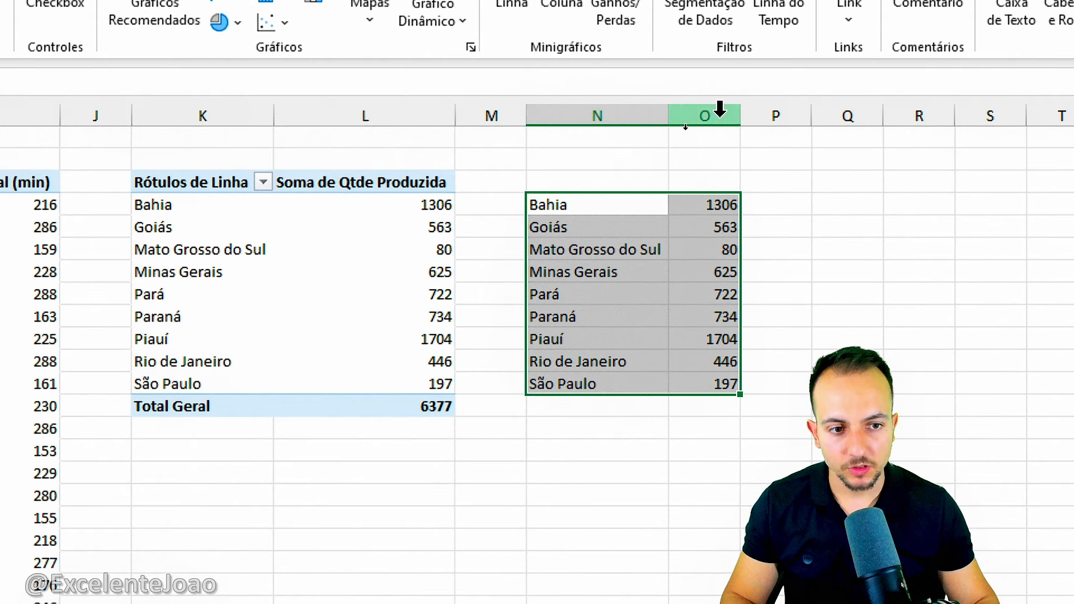
double_click(738, 112)
left_click(597, 230)
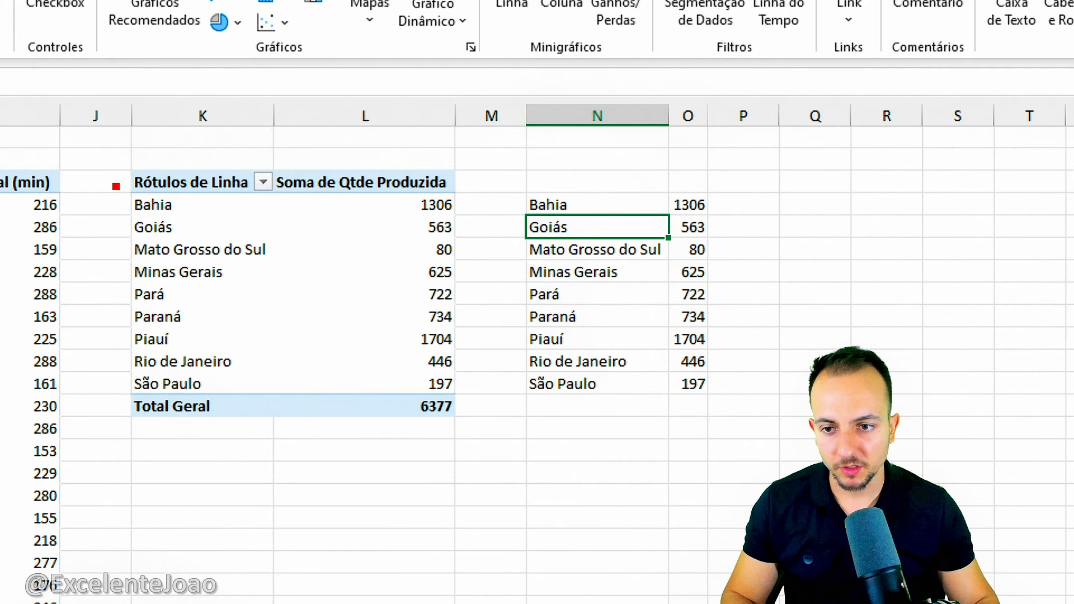
left_click_drag(337, 413, 620, 407)
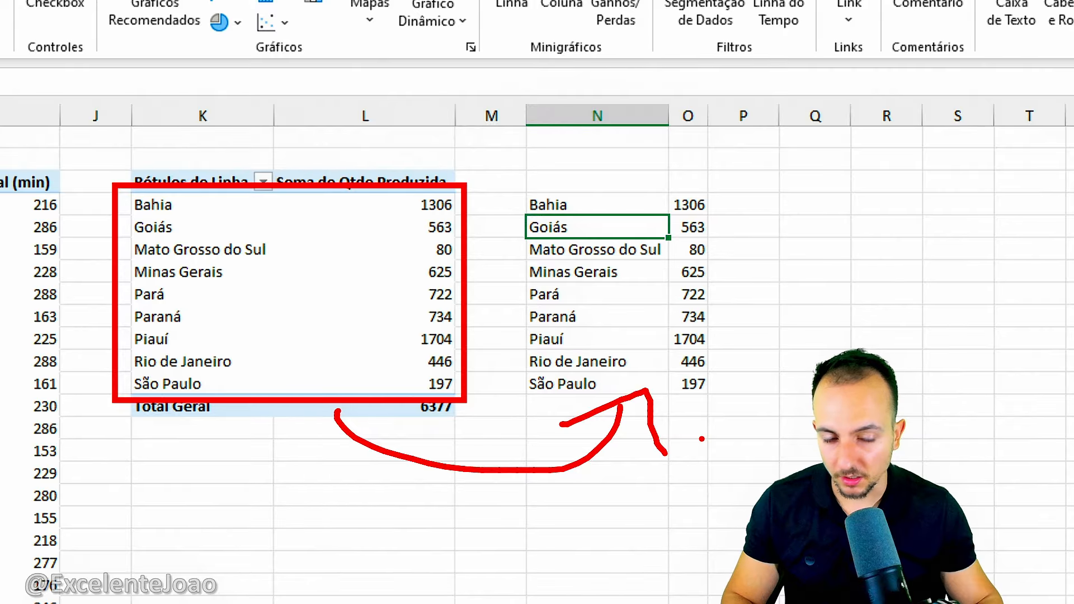
key("Escape")
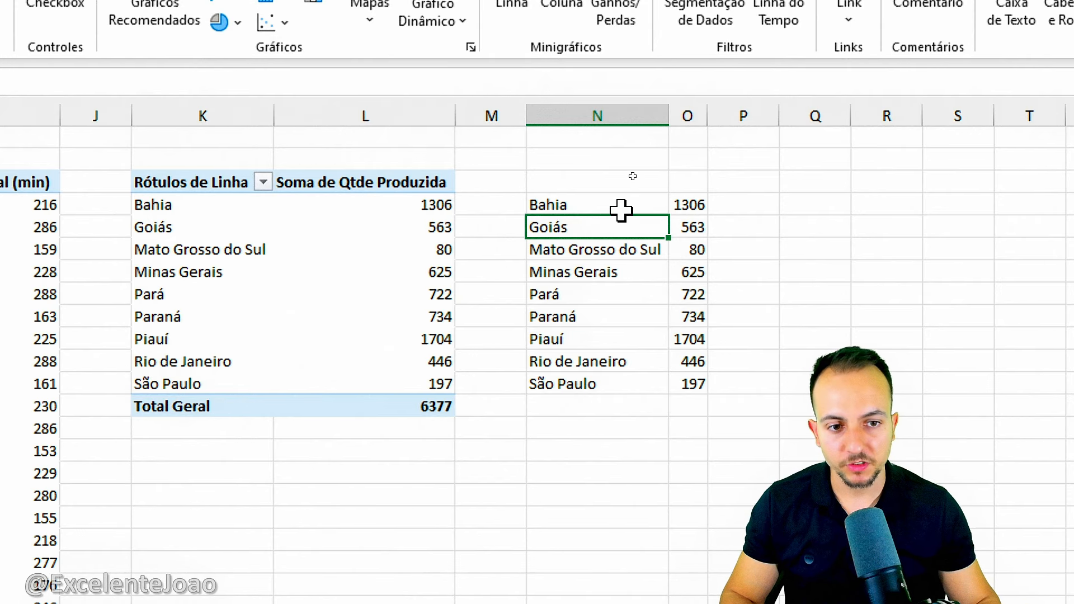
Insert a filled map chart from the linked states and quantities in N4:O12.
left_click_drag(622, 210, 696, 384)
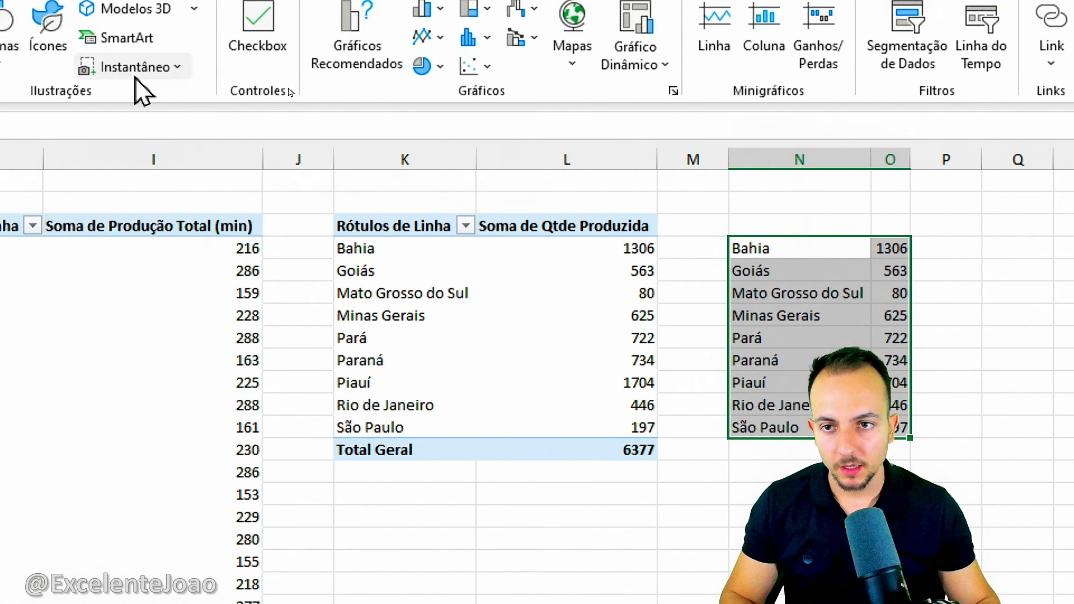
left_click(136, 76)
mouse_move(328, 280)
left_mouse_down()
mouse_move(663, 308)
mouse_move(683, 281)
left_mouse_up()
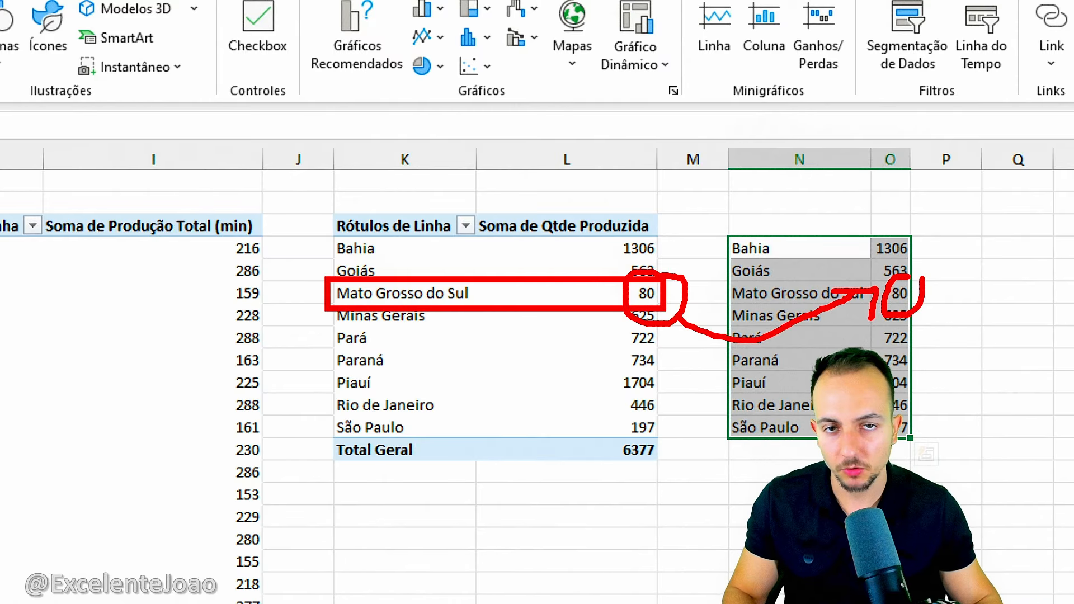
key("Escape")
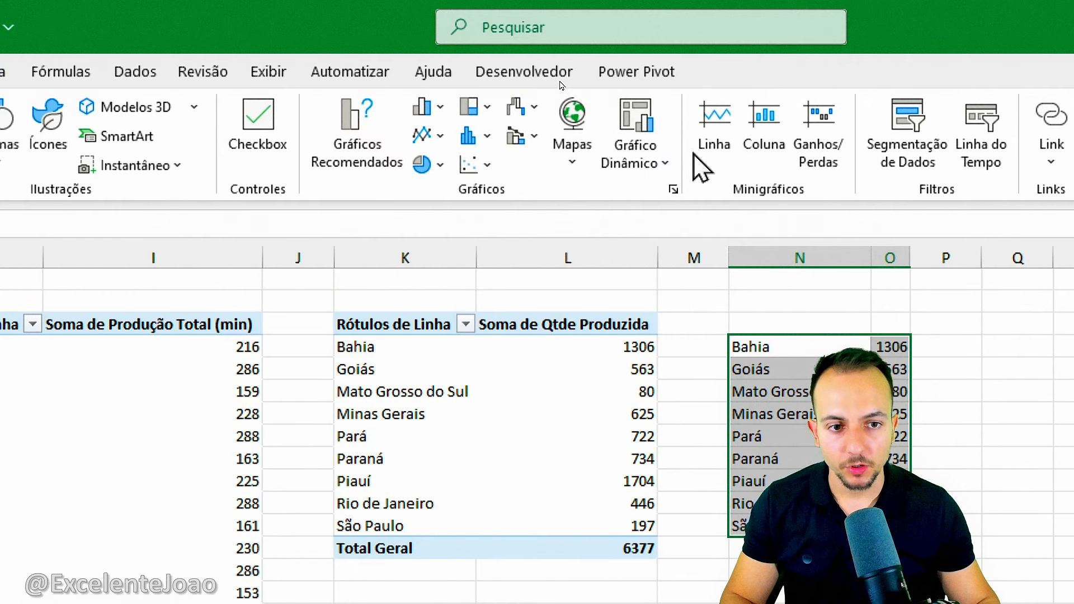
left_click(586, 164)
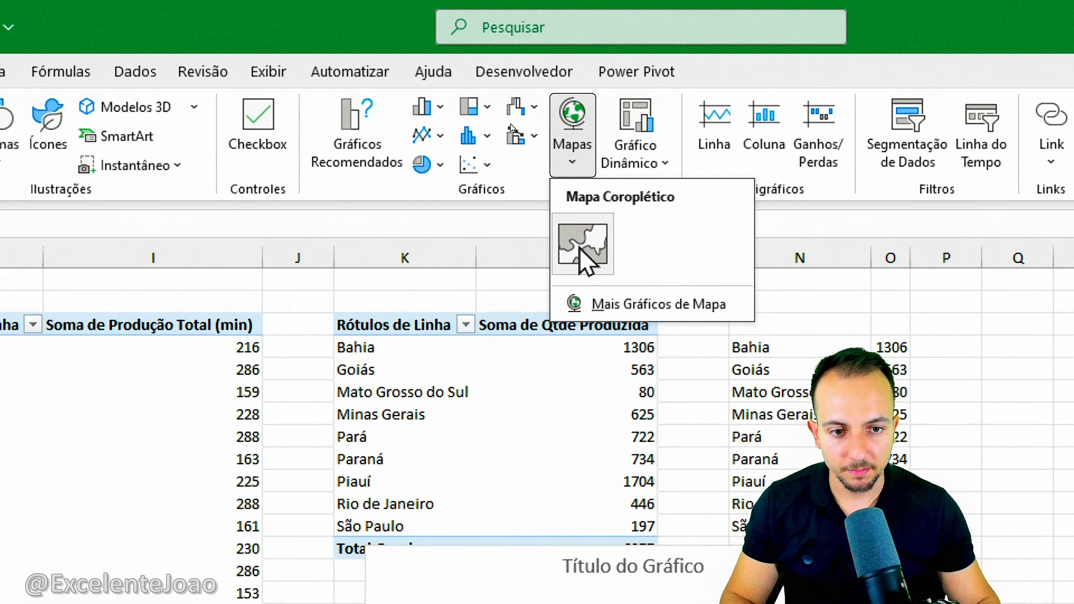
left_click(579, 240)
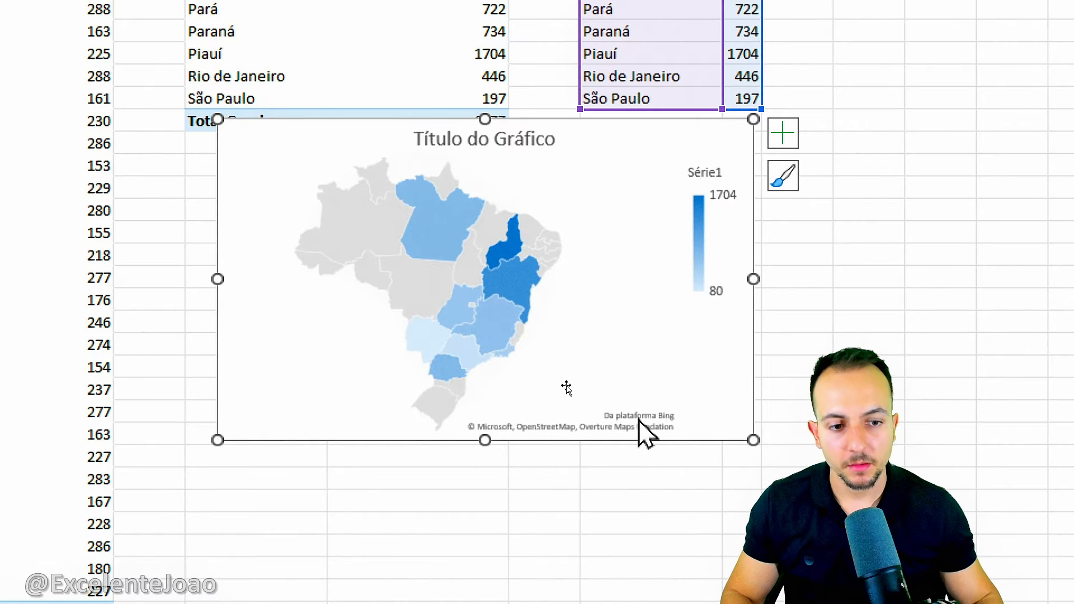
Cut the map chart from the Tabela Dinamica sheet and paste it into the Dashboard sheet.
right_click(699, 363)
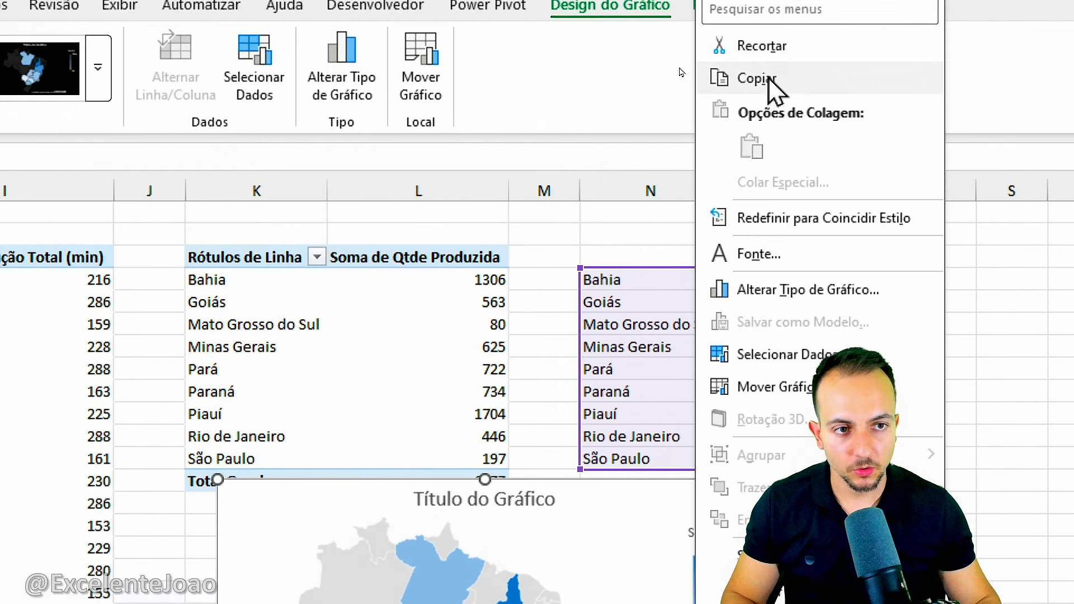
left_click(765, 47)
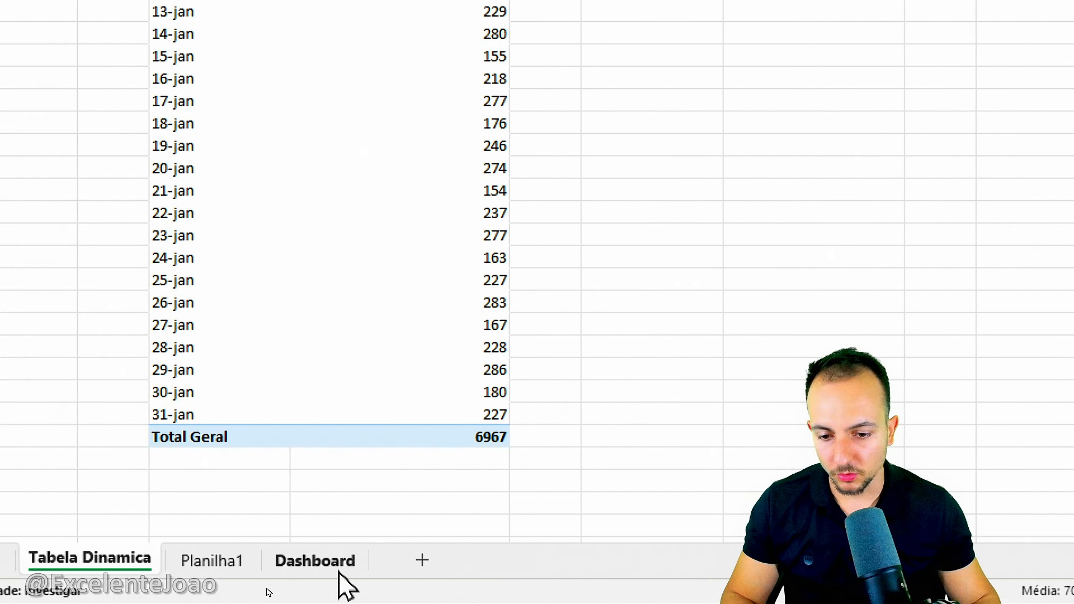
left_click(277, 569)
right_click(476, 129)
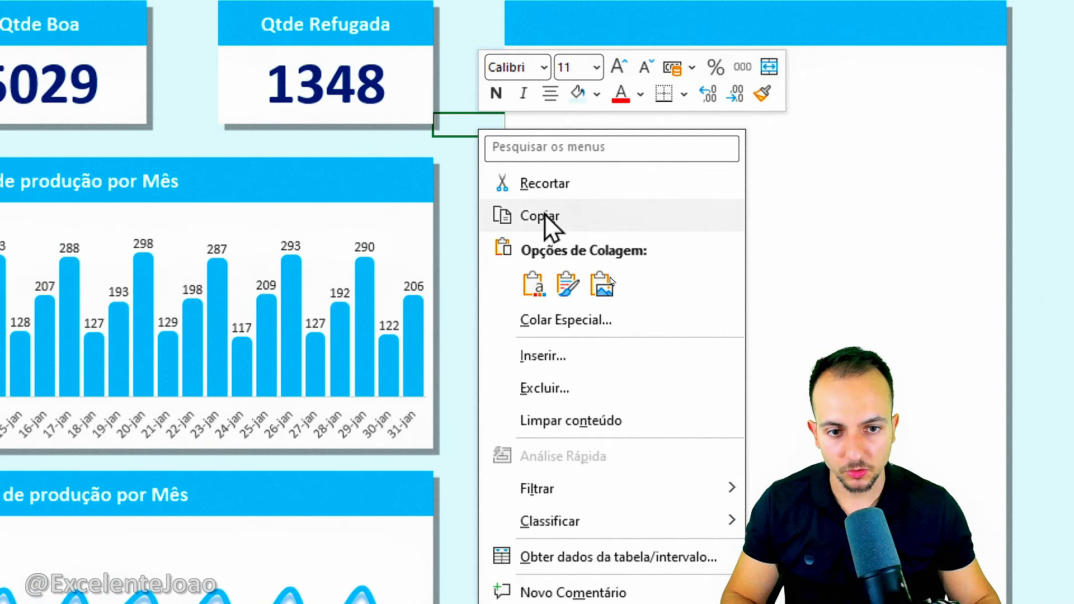
left_click(528, 284)
Position the map chart over the tall empty card beside Qtde Refugada and stretch it down the card's height.
left_click_drag(509, 277, 574, 213)
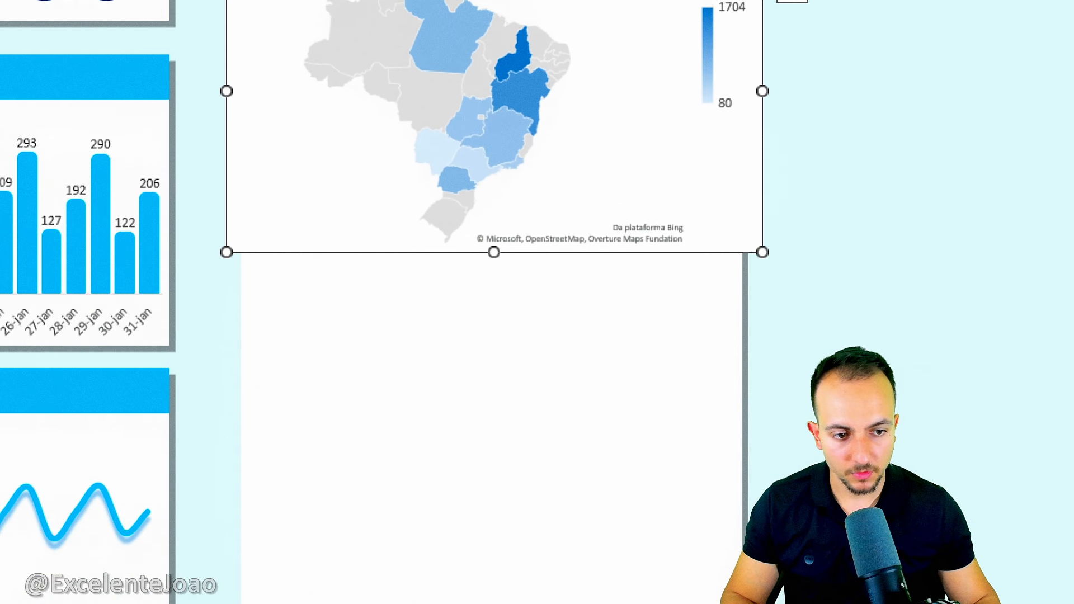
left_click_drag(763, 252, 755, 603)
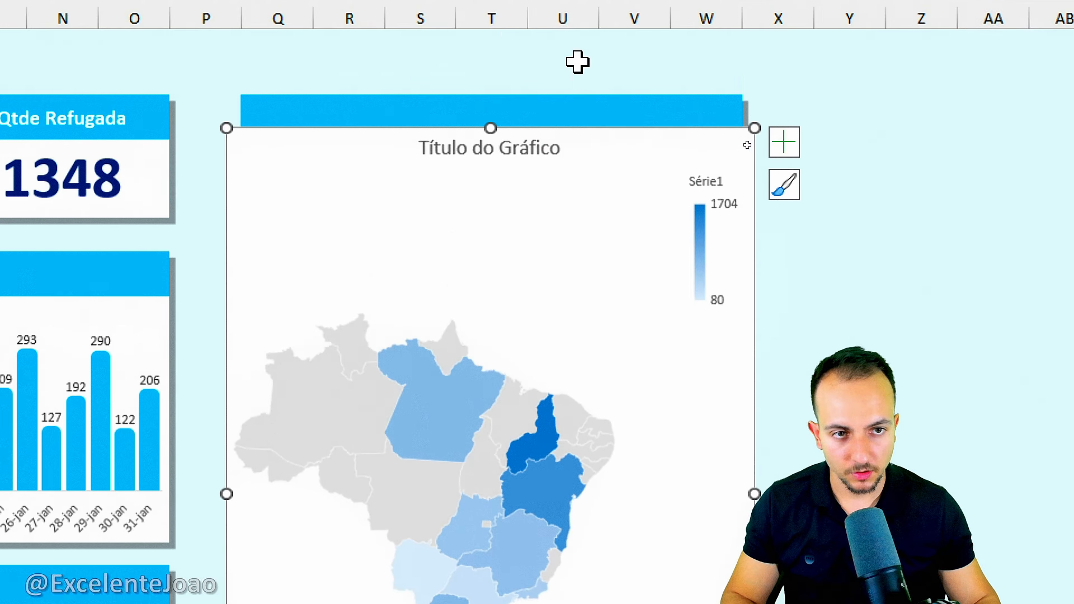
mouse_move(491, 161)
left_mouse_down()
mouse_move(502, 159)
mouse_move(495, 144)
left_mouse_up()
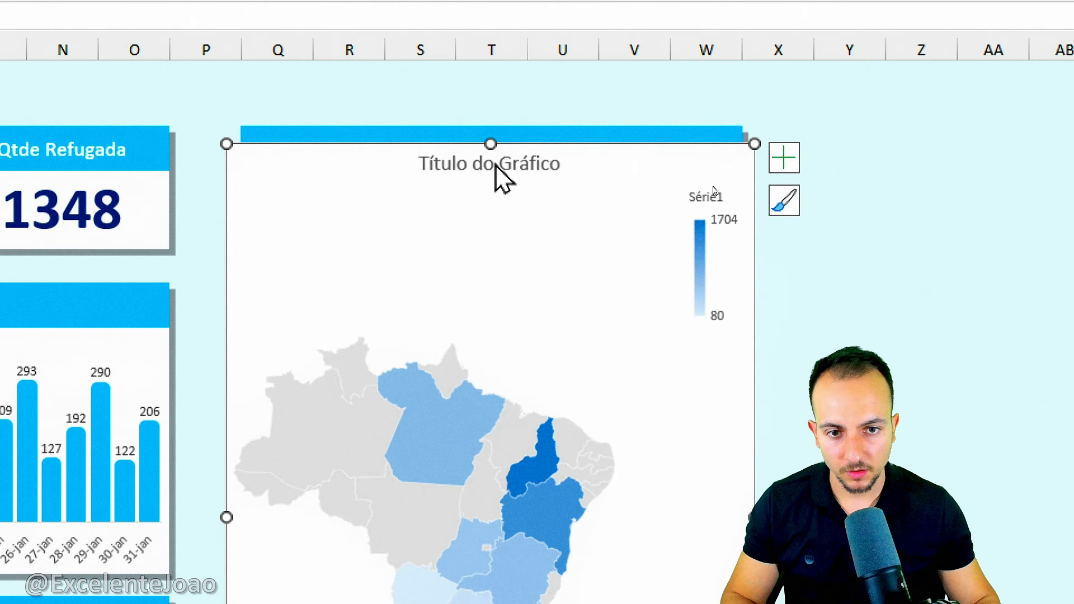
Delete the map chart's title and legend, and adjust its upper and lower edges to fit beneath the card's header.
left_click(501, 165)
key("Delete")
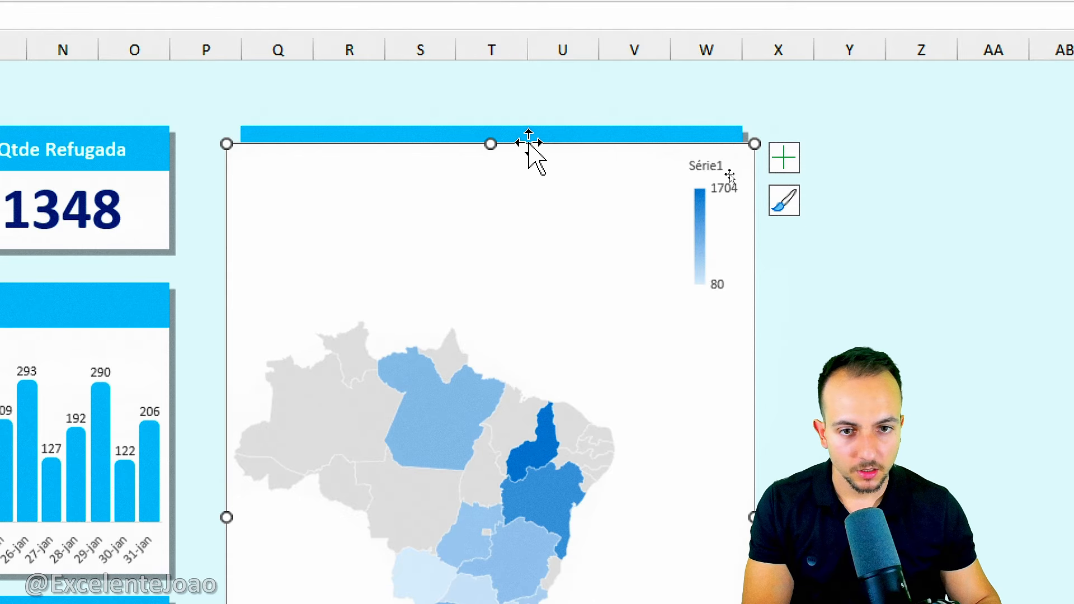
left_click_drag(492, 146, 503, 163)
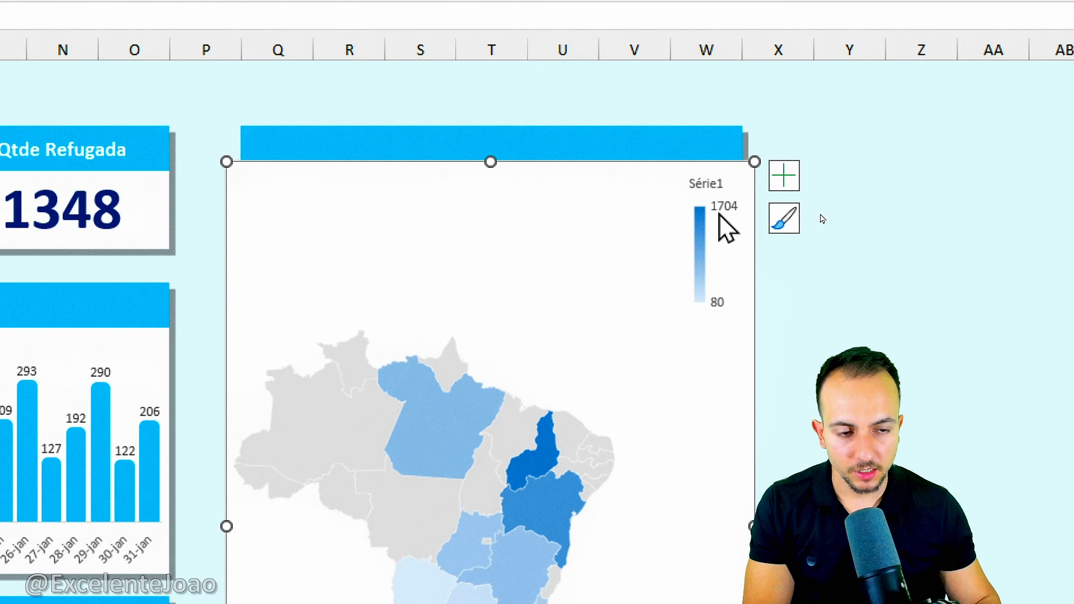
left_click(706, 233)
key("Delete")
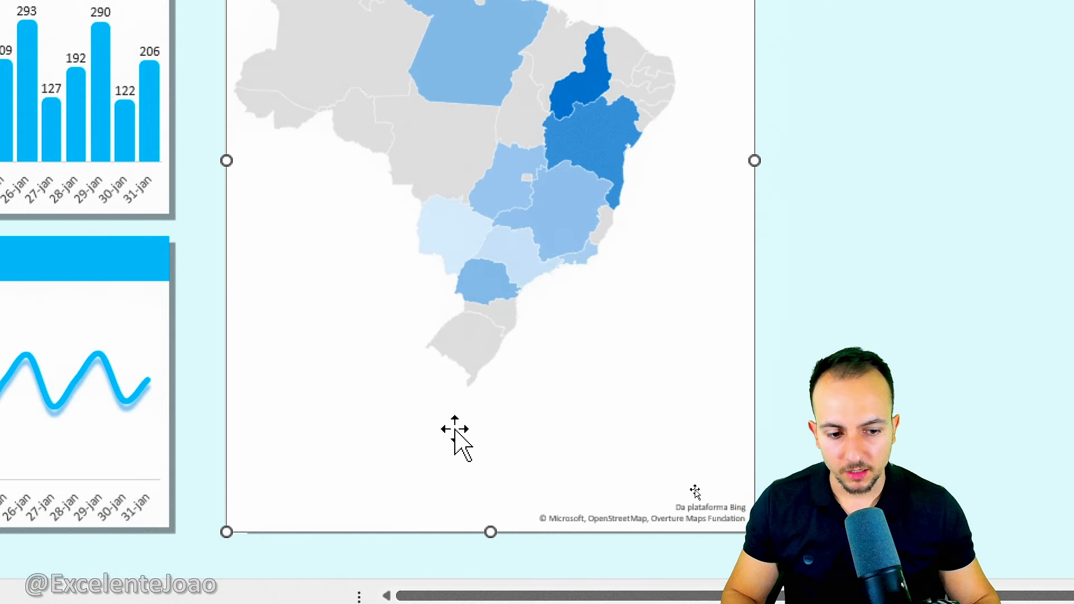
mouse_move(490, 532)
left_mouse_down()
mouse_move(492, 460)
mouse_move(494, 522)
left_mouse_up()
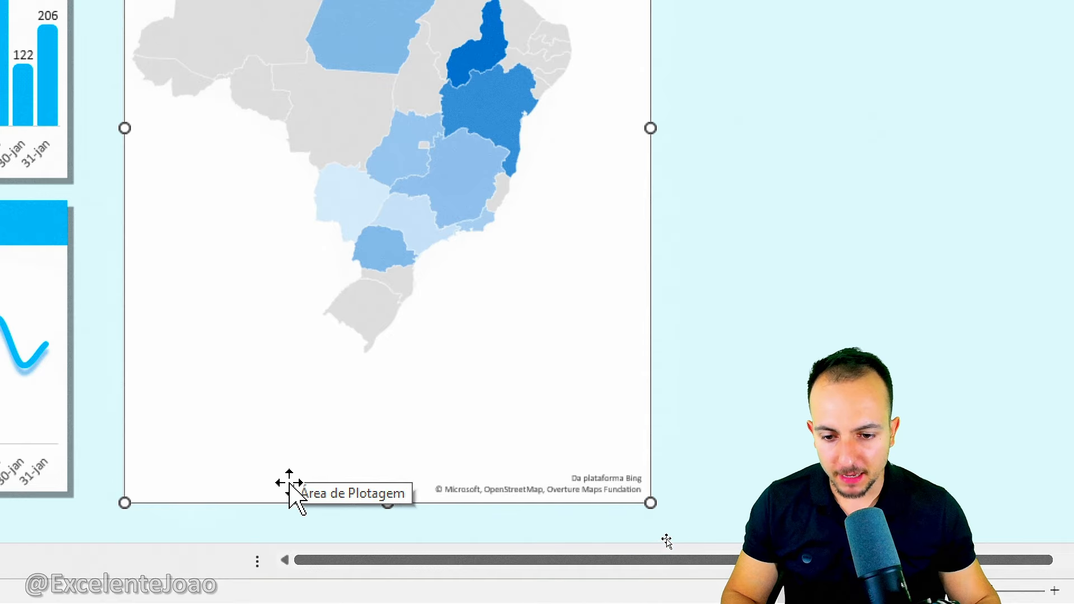
left_click_drag(214, 446, 241, 497)
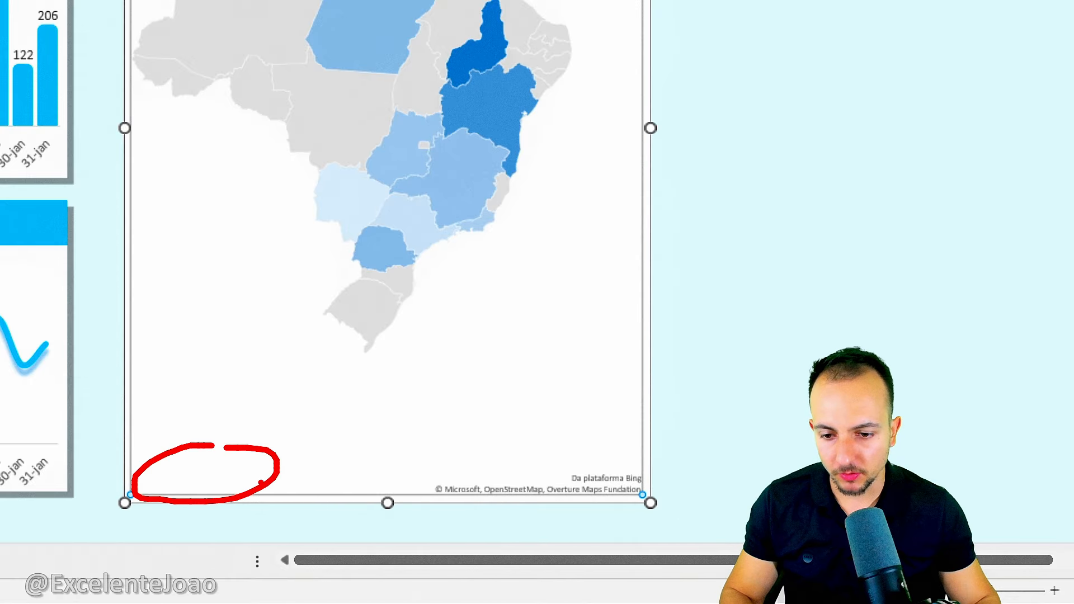
Remove the map chart area's fill and border, and align its left edge with the card.
right_click(291, 507)
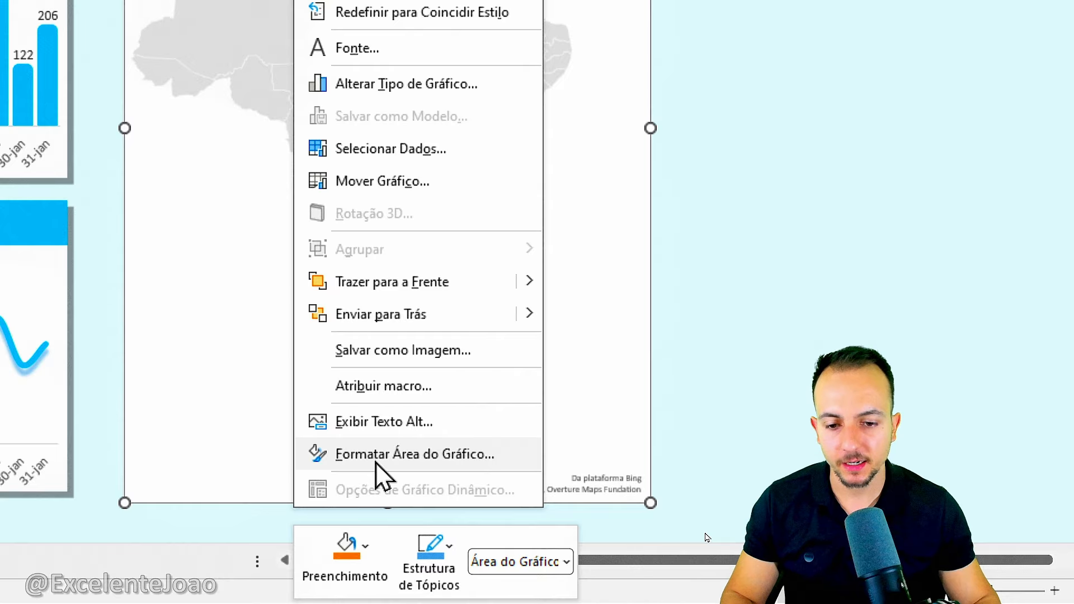
left_click(392, 454)
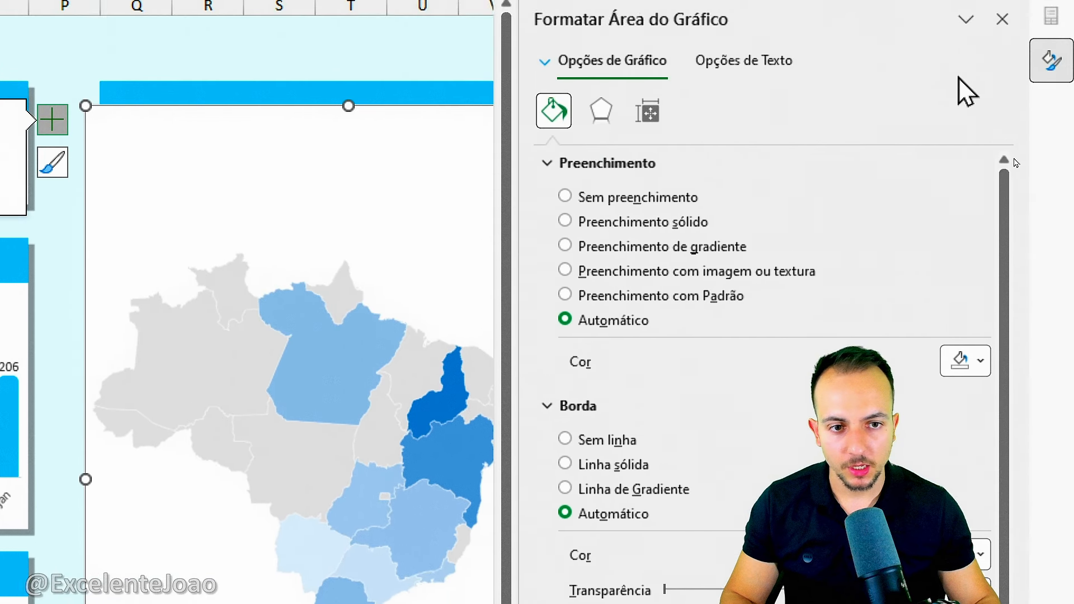
left_click(623, 224)
left_click(619, 191)
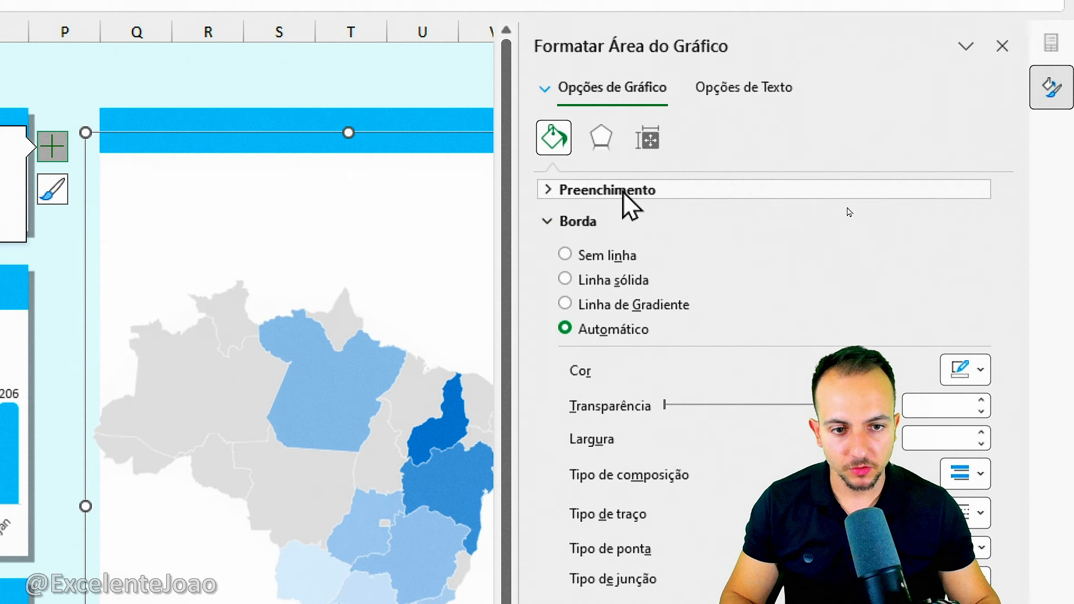
left_click(582, 257)
left_click(577, 223)
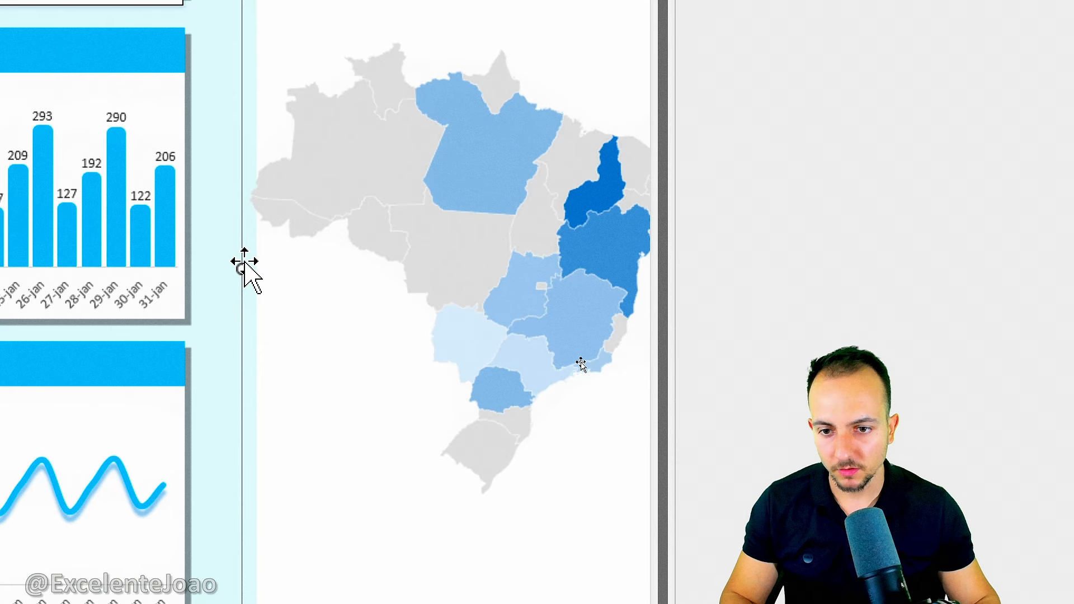
left_click_drag(243, 268, 254, 269)
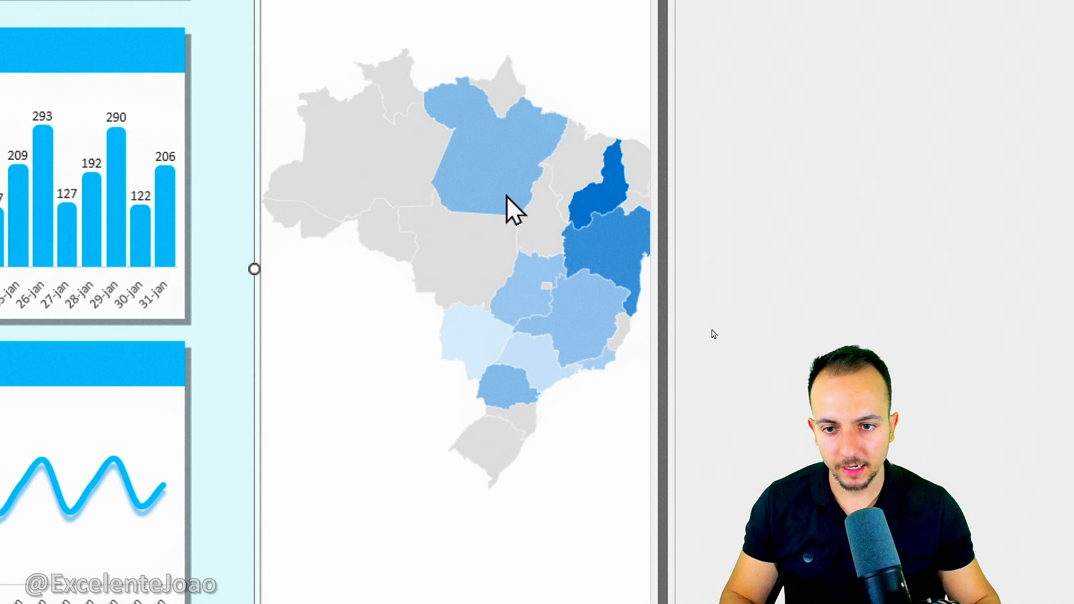
Set the map series border to Sem linha and apply an outer shadow preset with 4 pt blur, 45° angle and 3 pt distance.
double_click(544, 183)
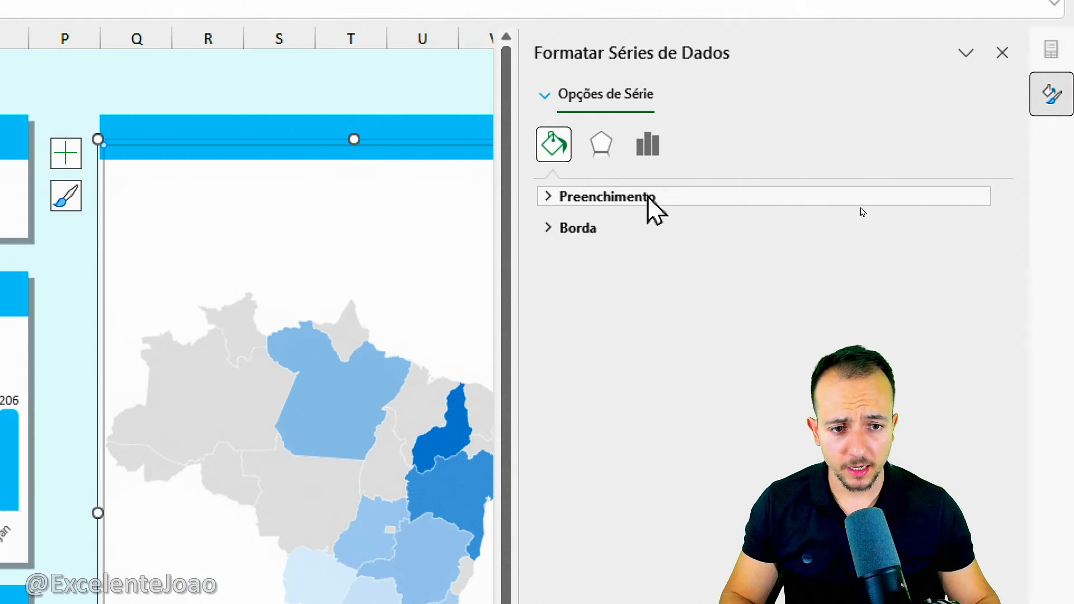
left_click(580, 230)
left_click(601, 266)
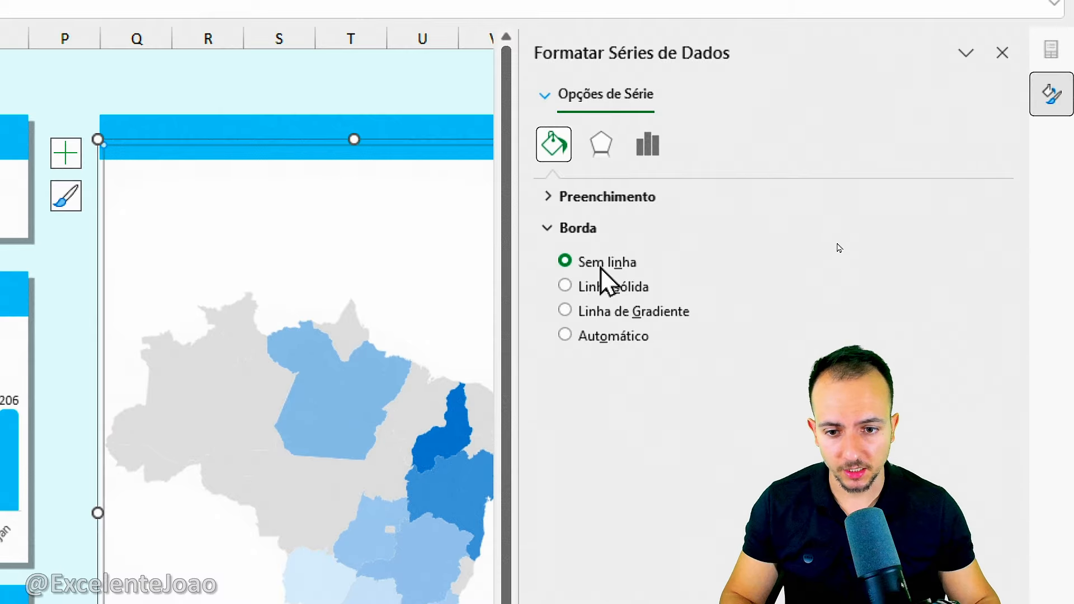
left_click(588, 229)
left_click(601, 145)
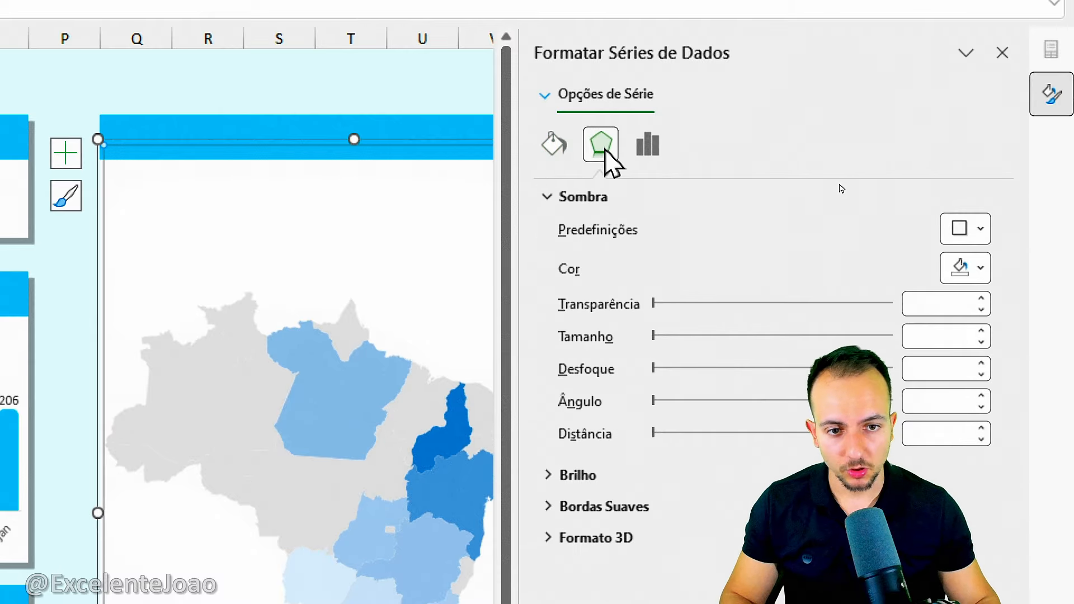
left_click(966, 229)
left_click(906, 414)
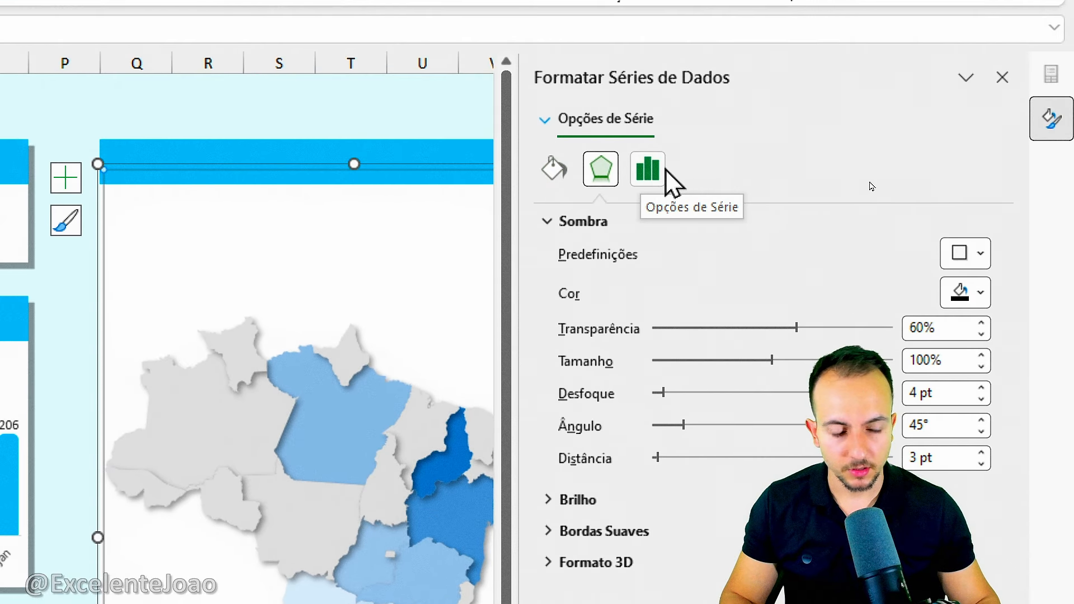
Try the Mercator and Miller projections on the map series, and return the projection to Automático.
left_click(649, 171)
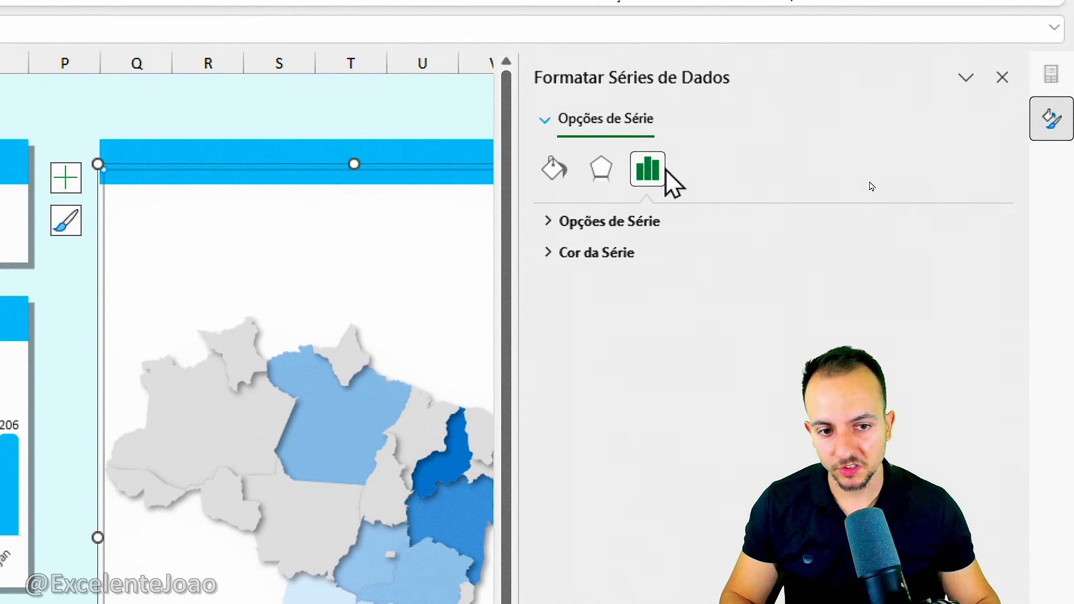
left_click(612, 225)
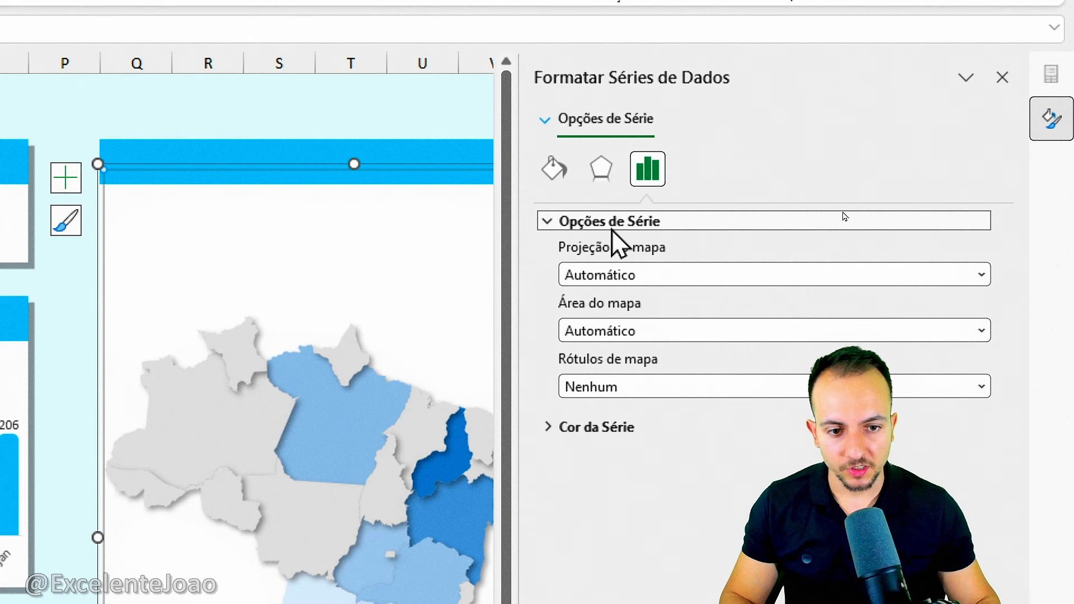
left_click(603, 435)
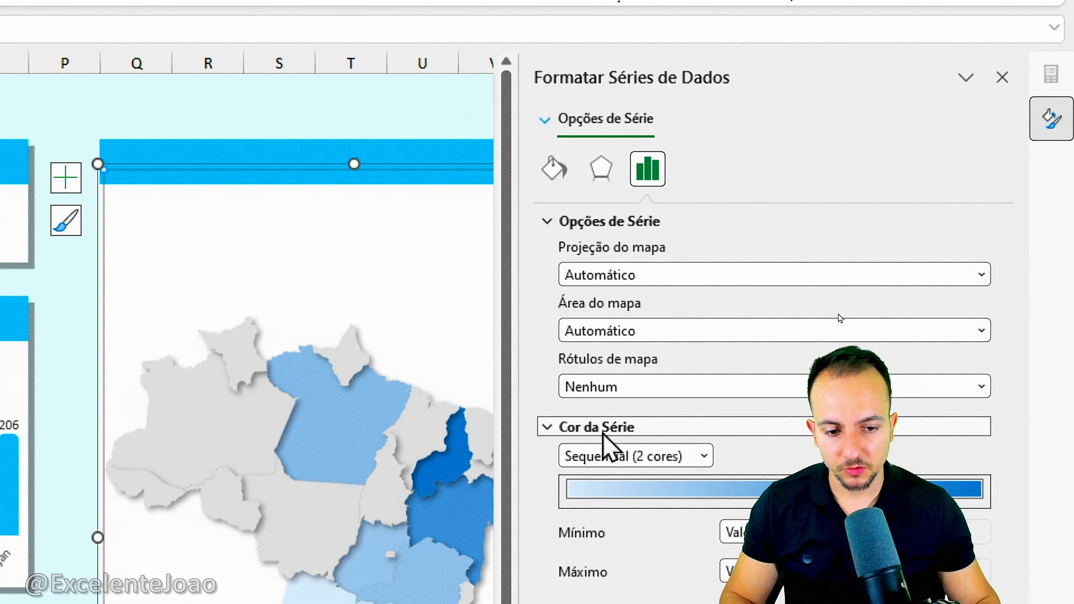
left_click(625, 275)
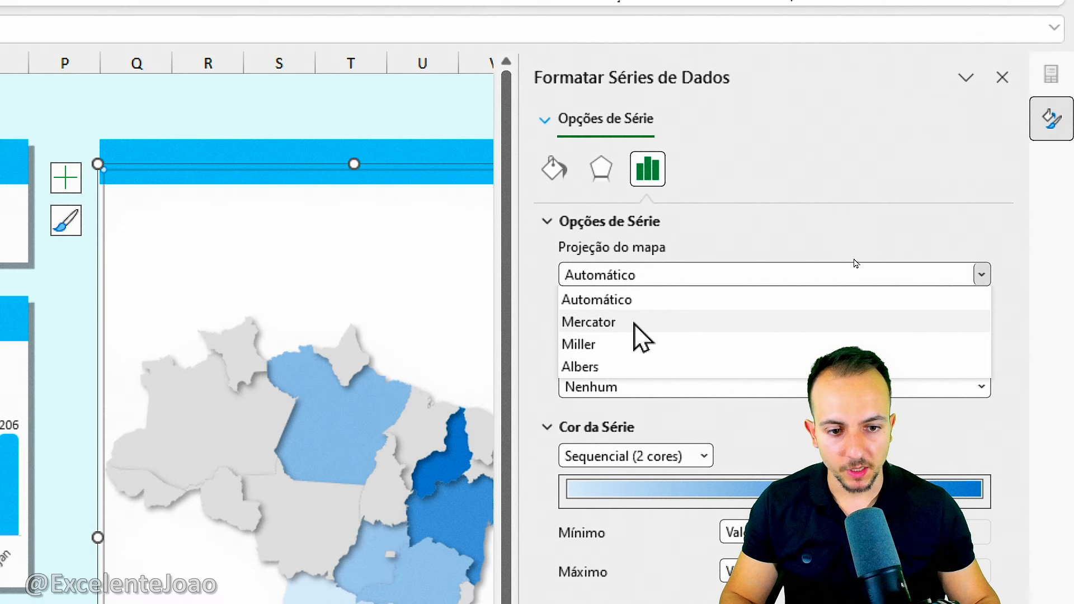
left_click(634, 323)
left_click(624, 278)
left_click(618, 344)
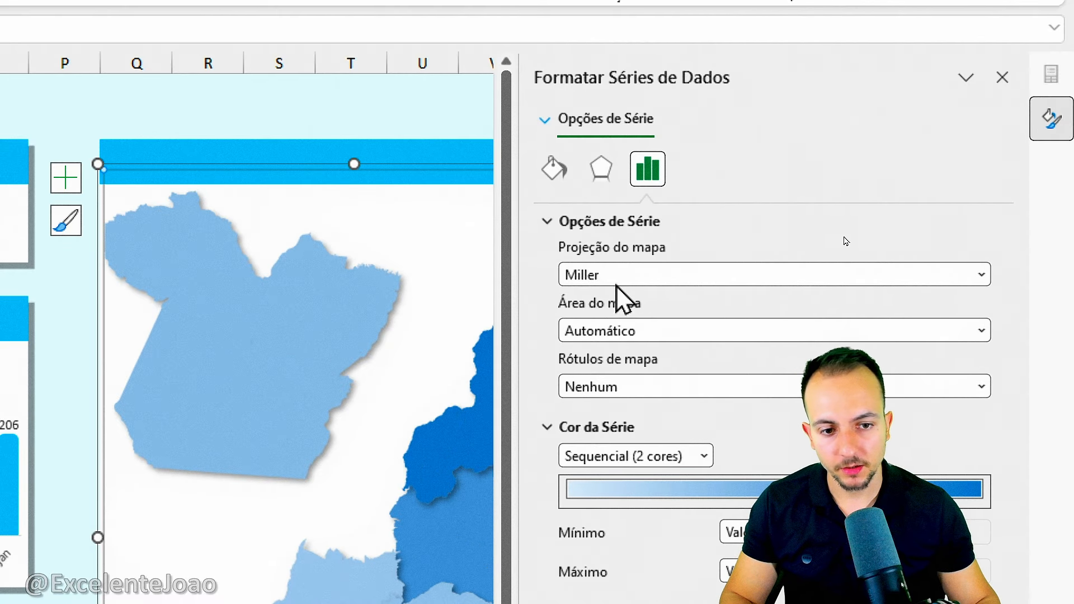
left_click(618, 276)
left_click(615, 301)
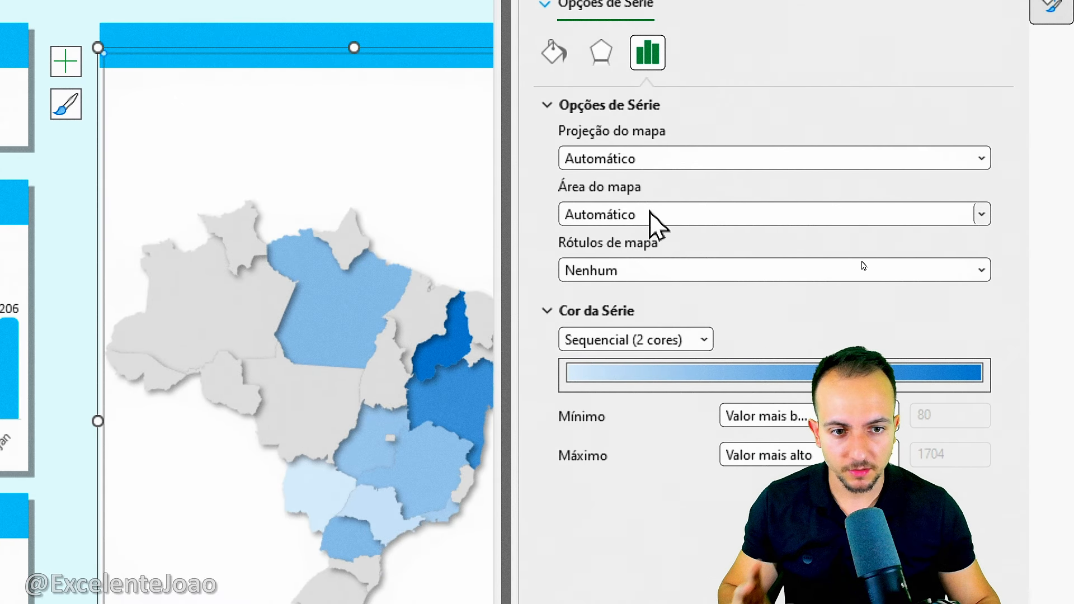
Try the map areas Somente regiões com dados, País/Região, Vários países/regiões and Mundo, and return the area to Automático.
left_click(654, 223)
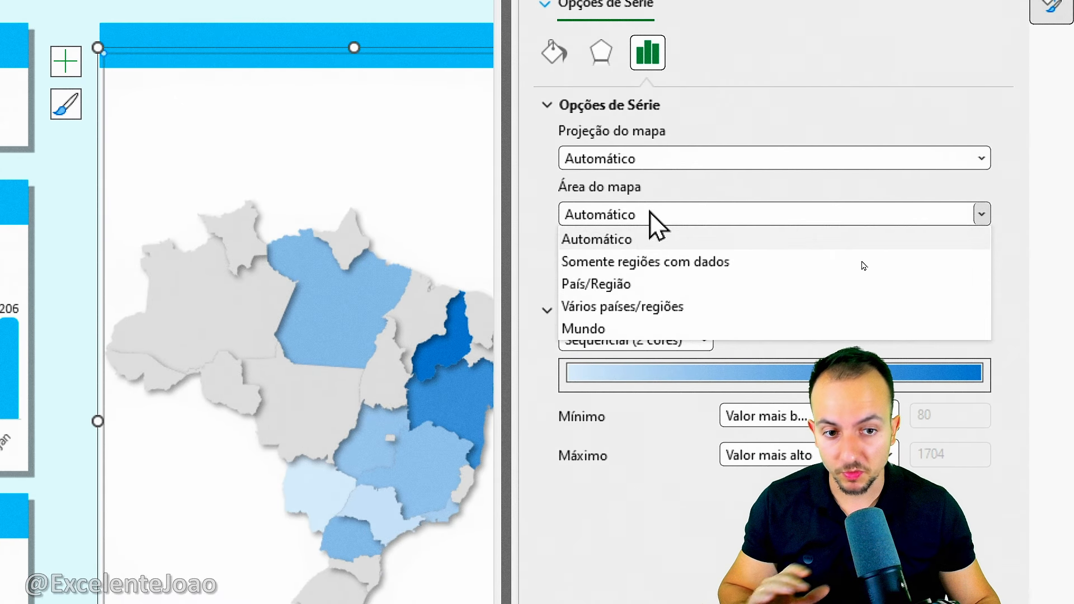
left_click(665, 263)
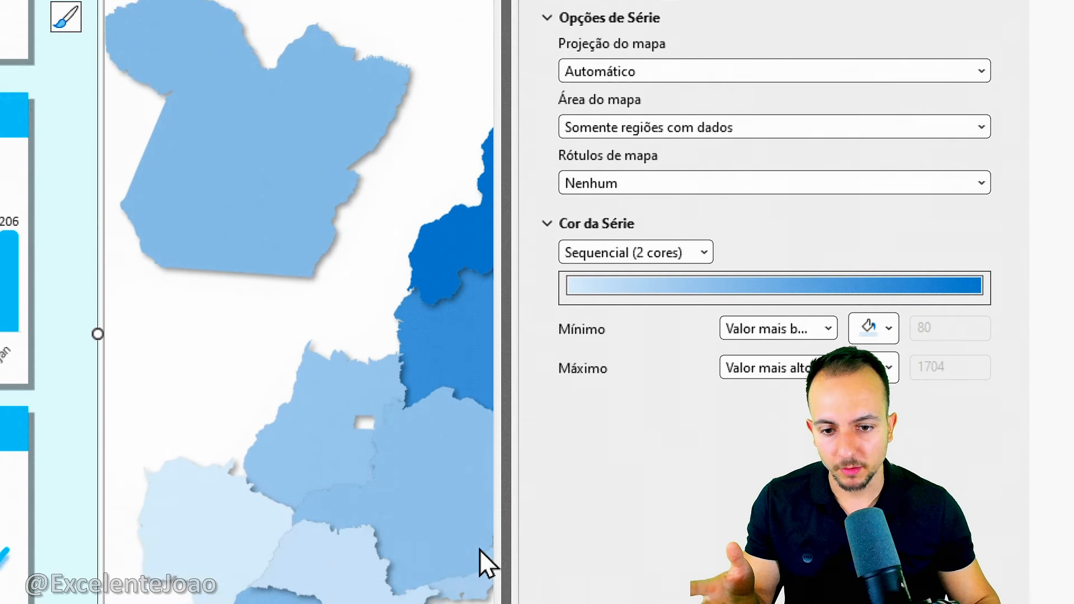
left_click(648, 130)
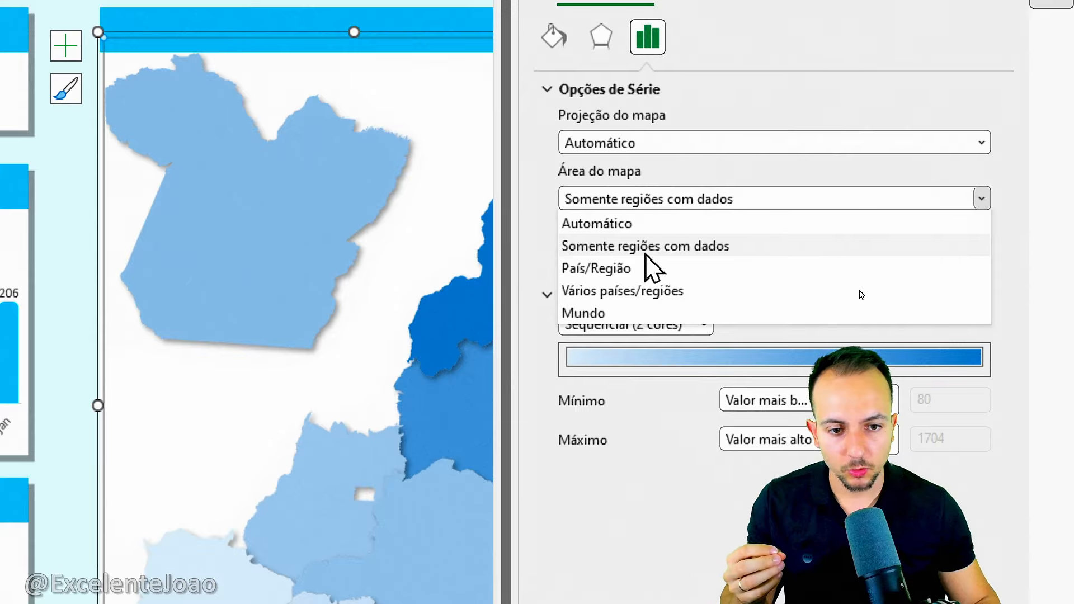
left_click(652, 268)
left_click(629, 201)
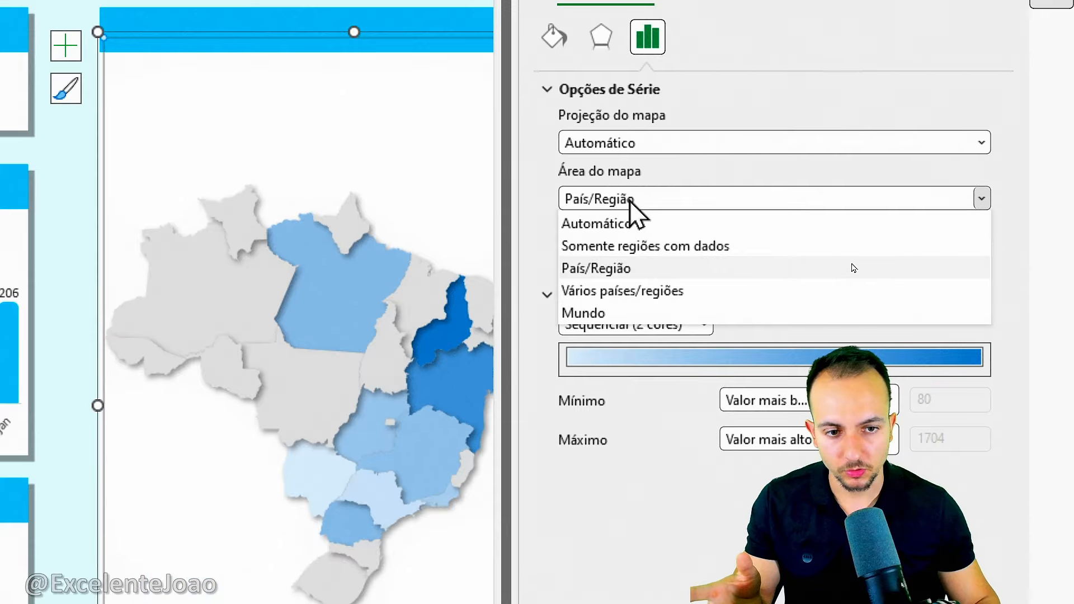
left_click(650, 286)
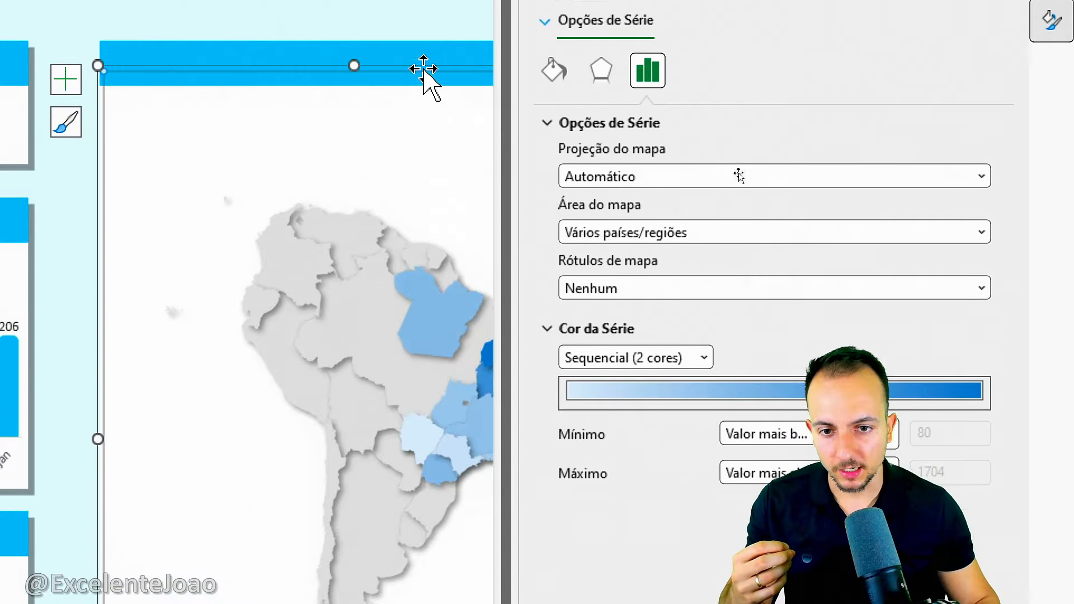
left_click(644, 232)
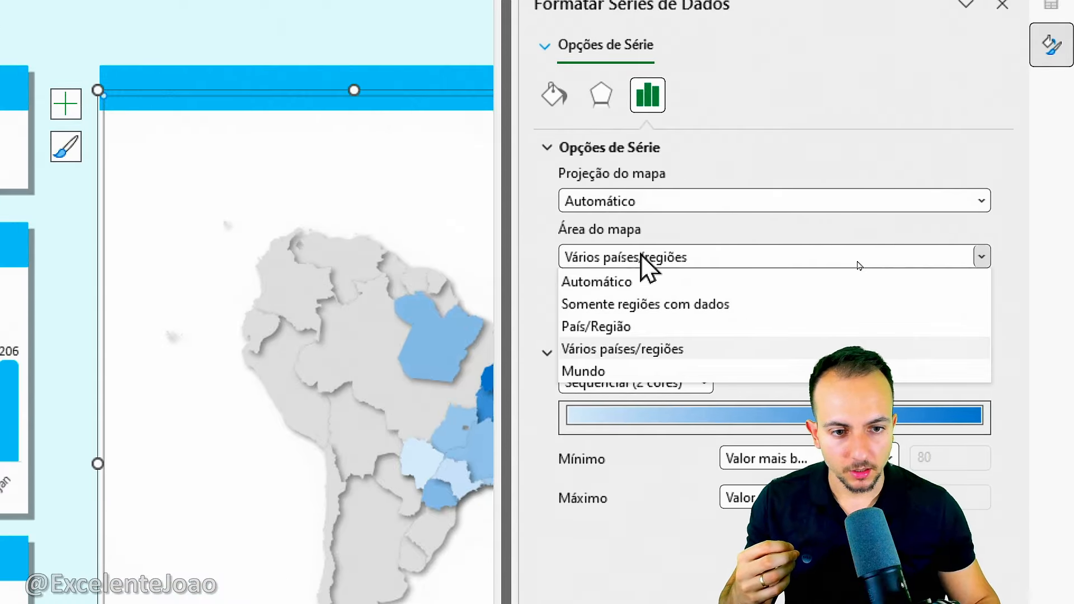
left_click(628, 376)
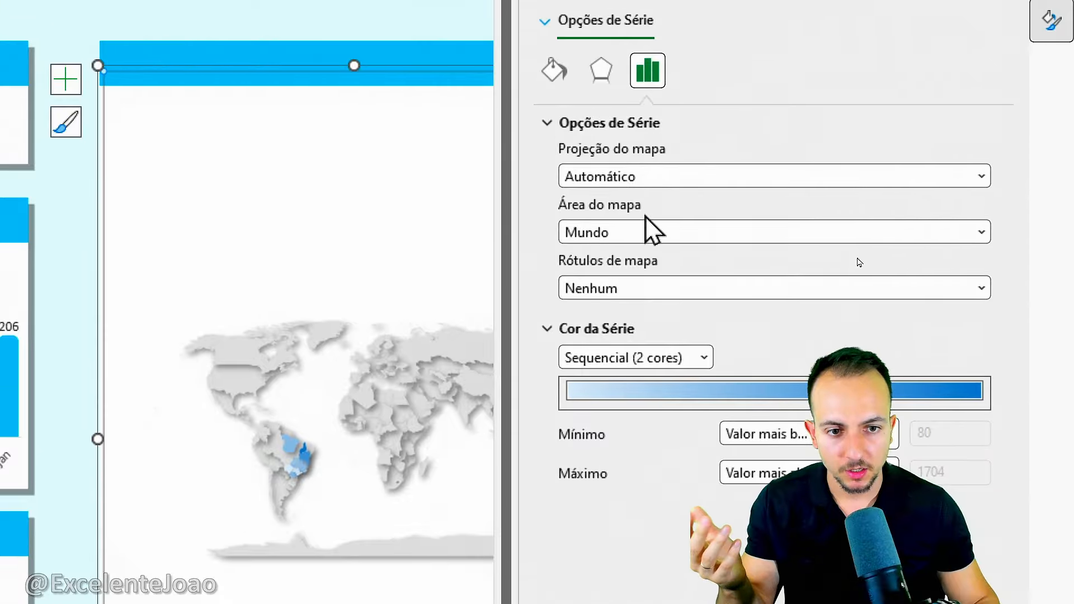
left_click(643, 140)
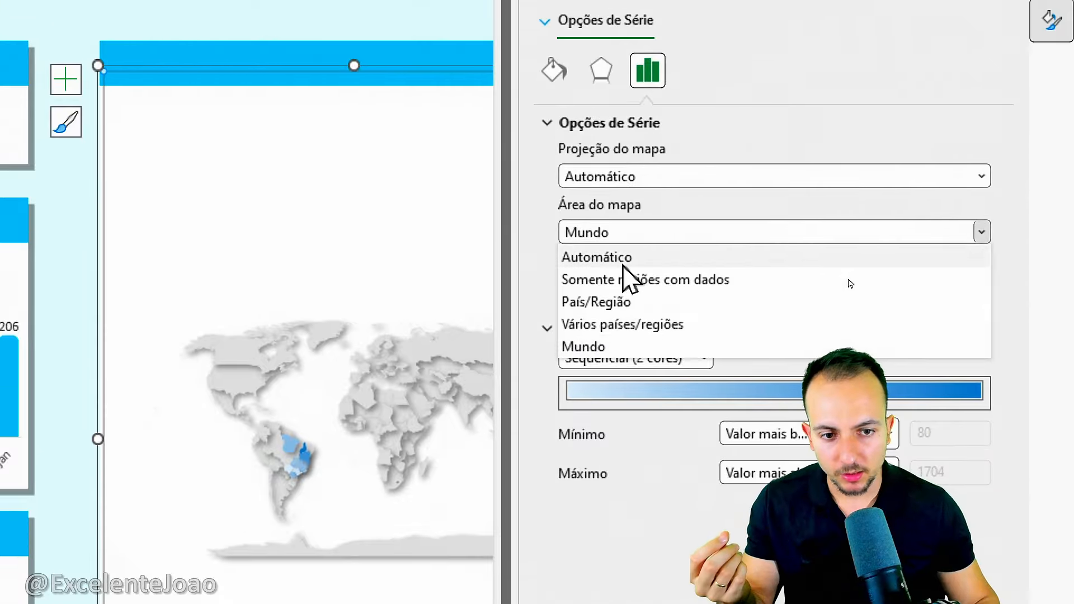
left_click(623, 174)
Set the map series labels to Mostrar tudo so the states carry their names.
left_click(610, 124)
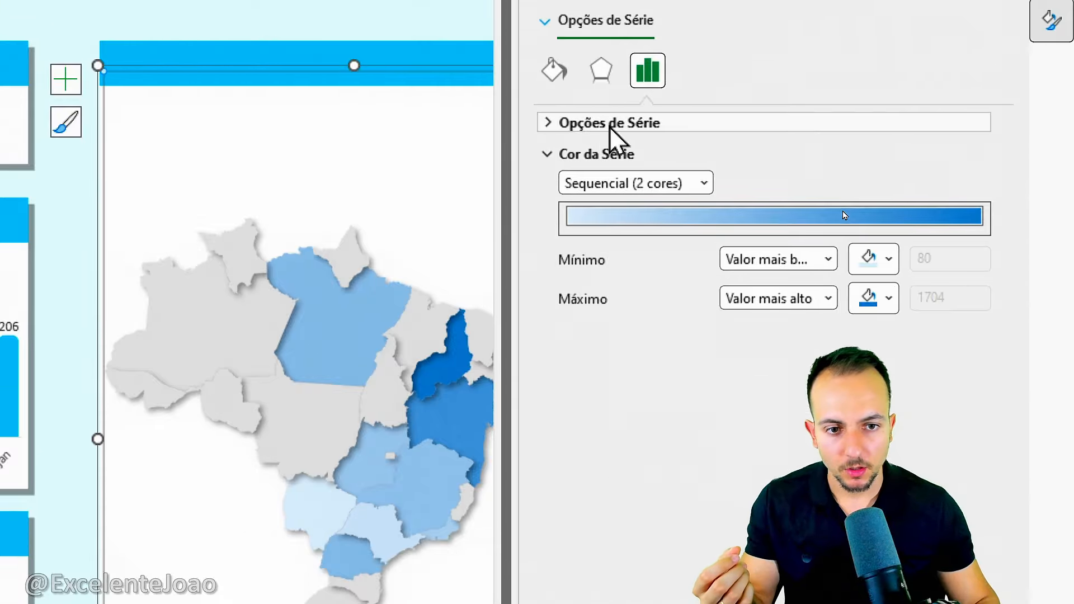
left_click(613, 124)
left_click(641, 287)
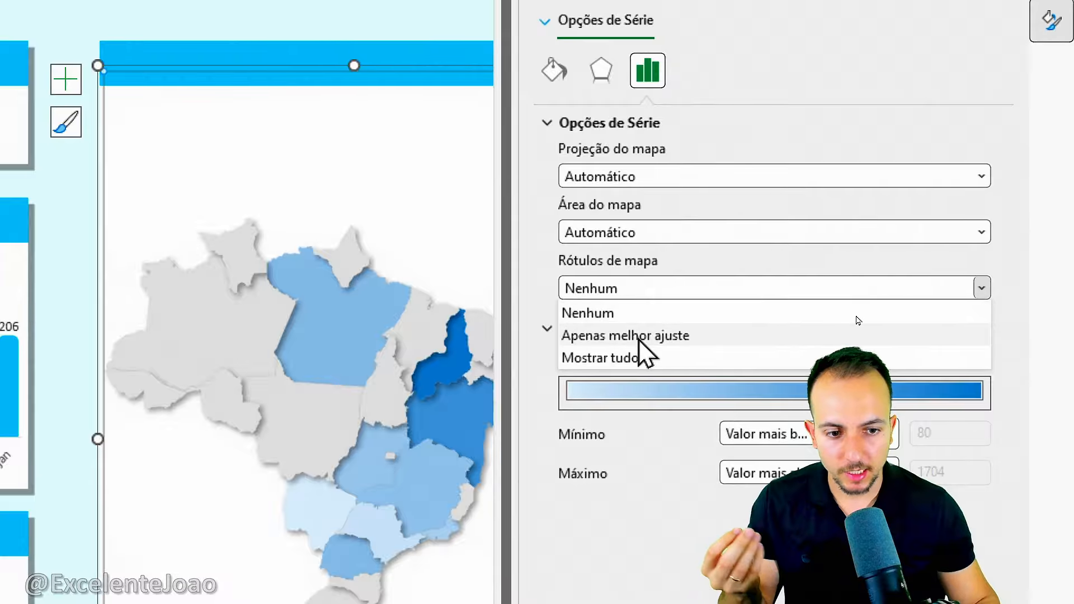
left_click(641, 357)
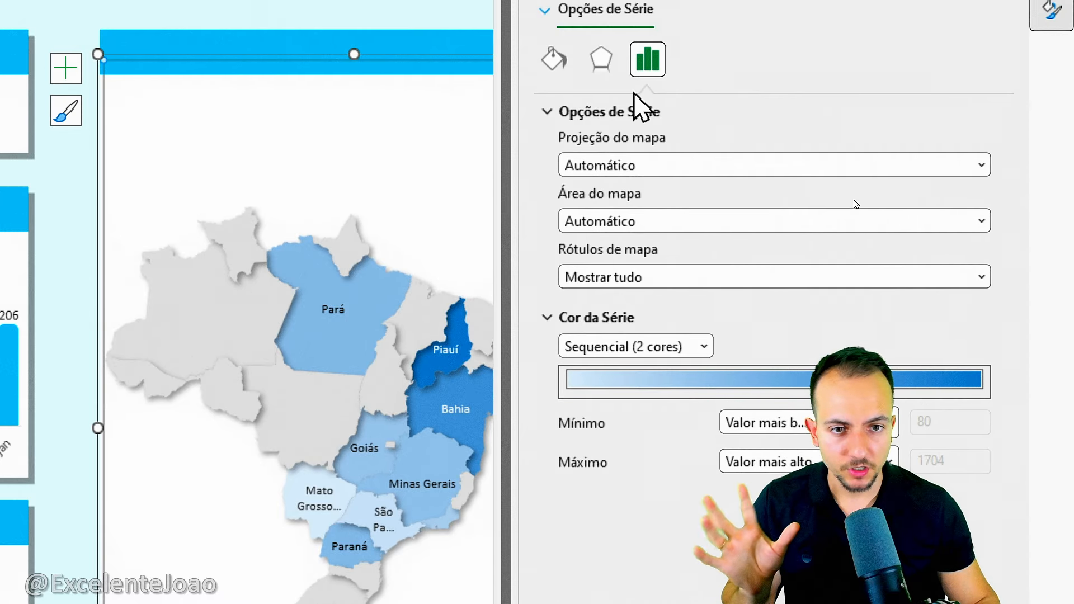
Try the Divergentes (3 cores) colour scale on the map series, and return it to Sequencial (2 cores).
left_click(619, 13)
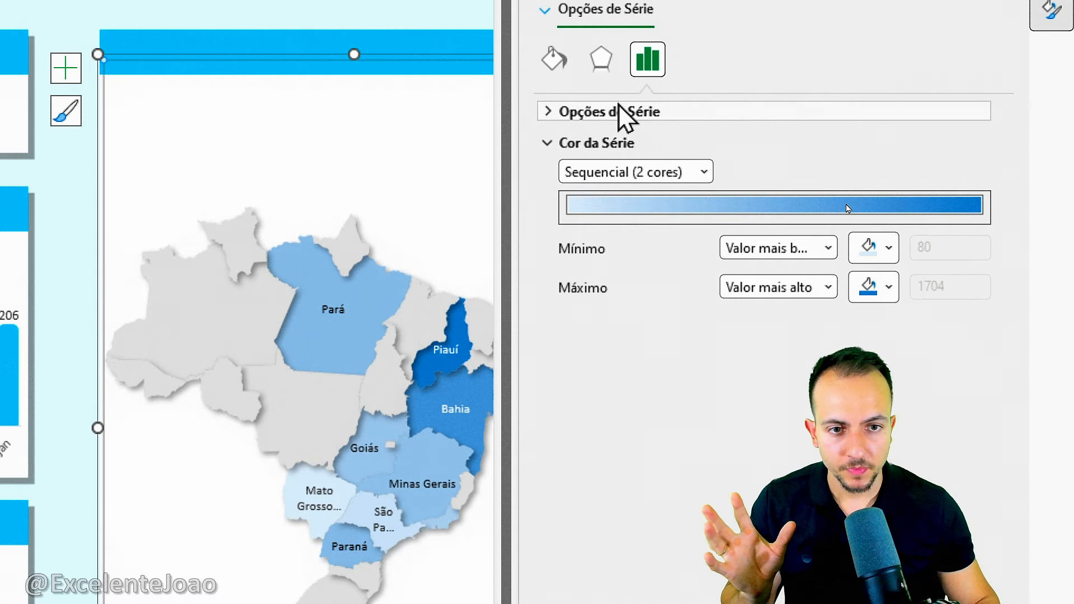
left_click(687, 172)
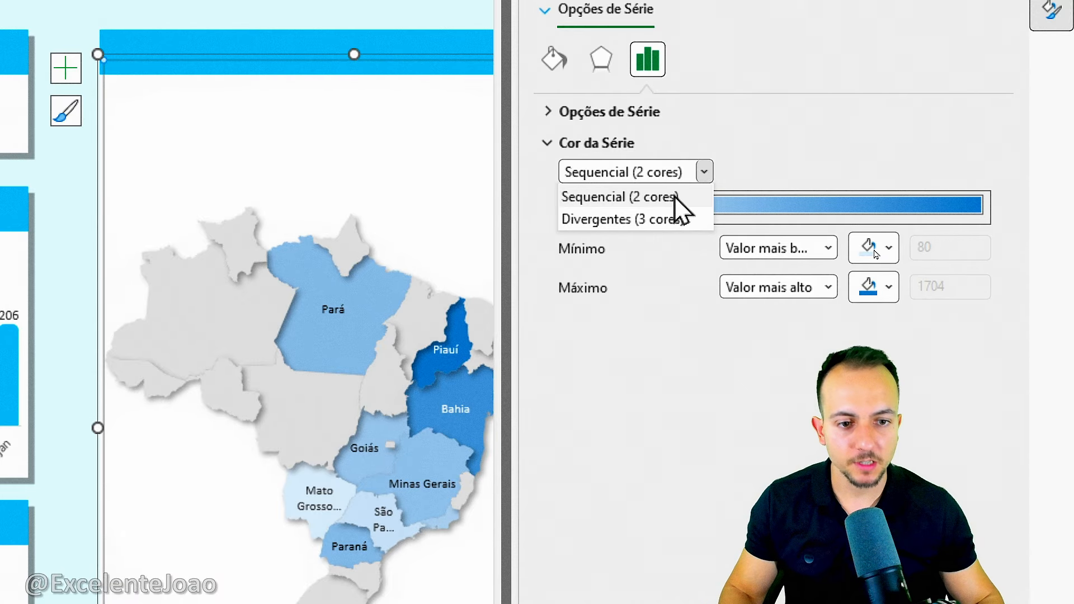
left_click(641, 225)
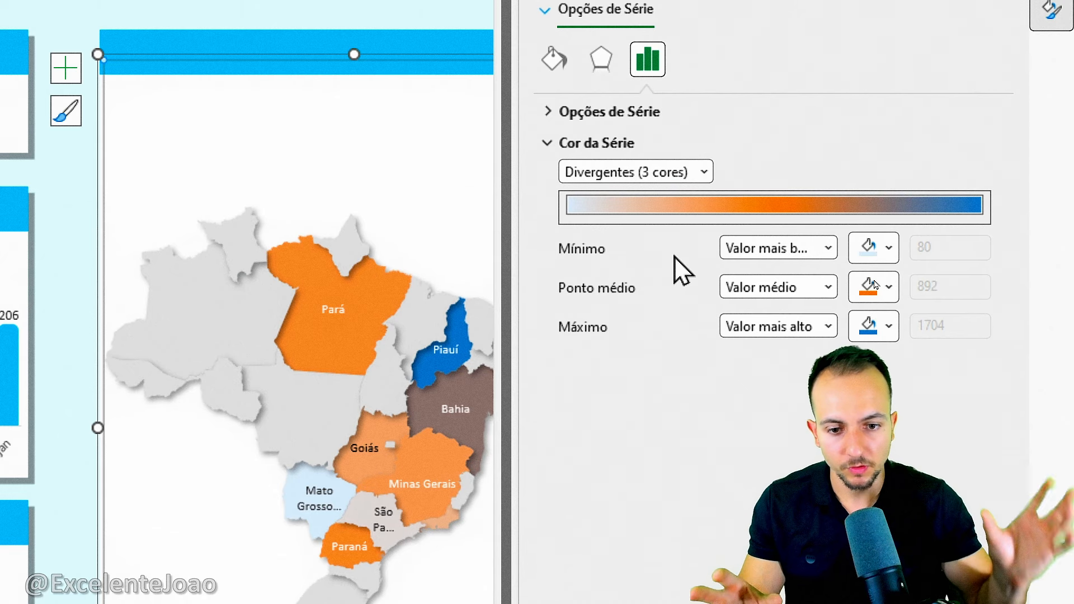
left_click(697, 174)
left_click(671, 197)
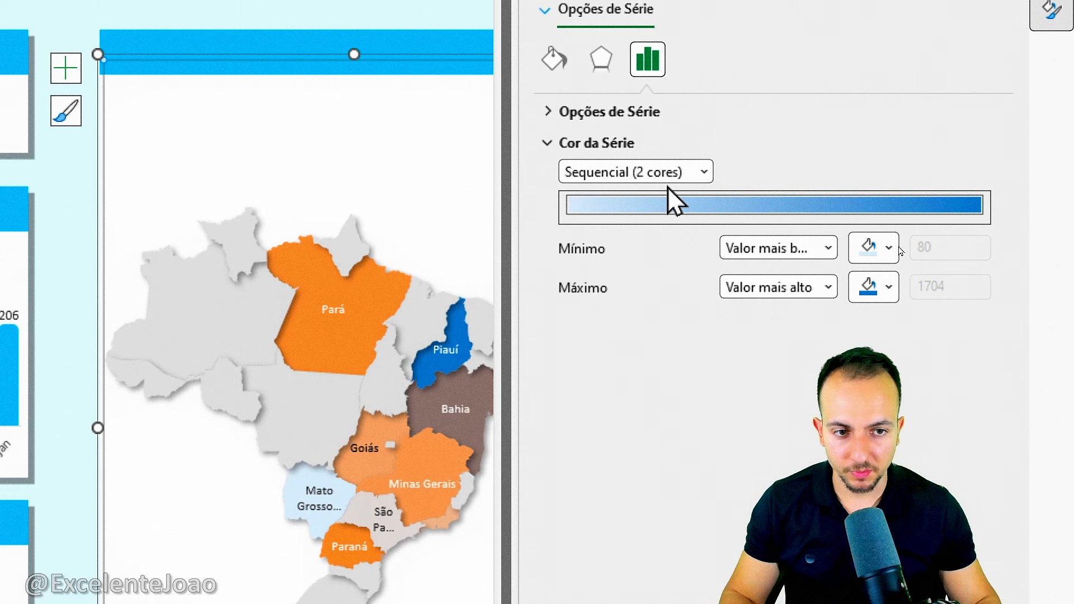
Set the map series' minimum colour to yellow and its maximum colour to blue, and close the series formatting options.
left_click(829, 249)
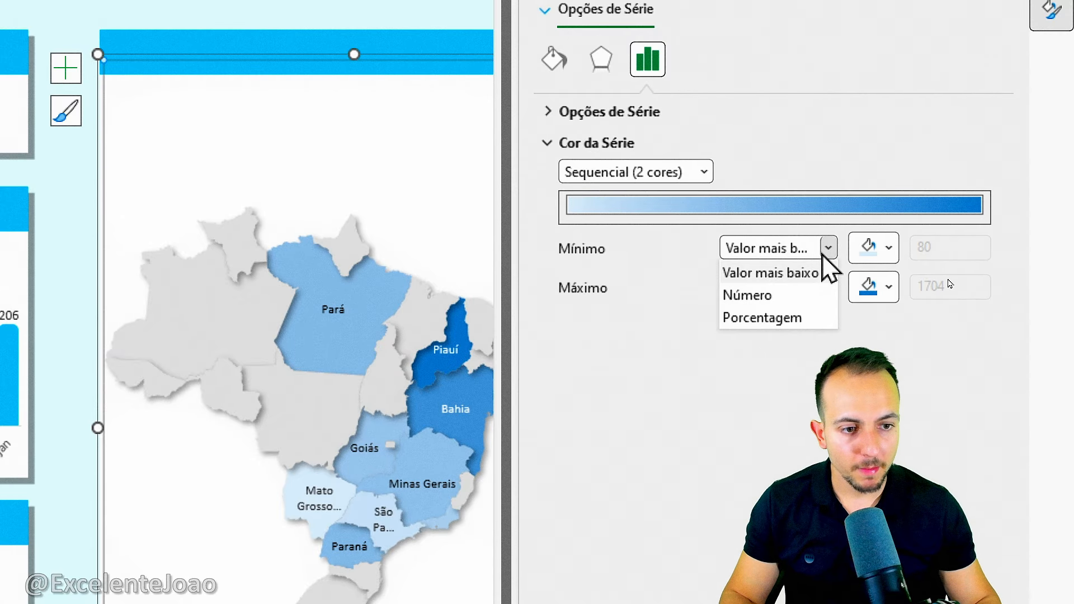
left_click(868, 248)
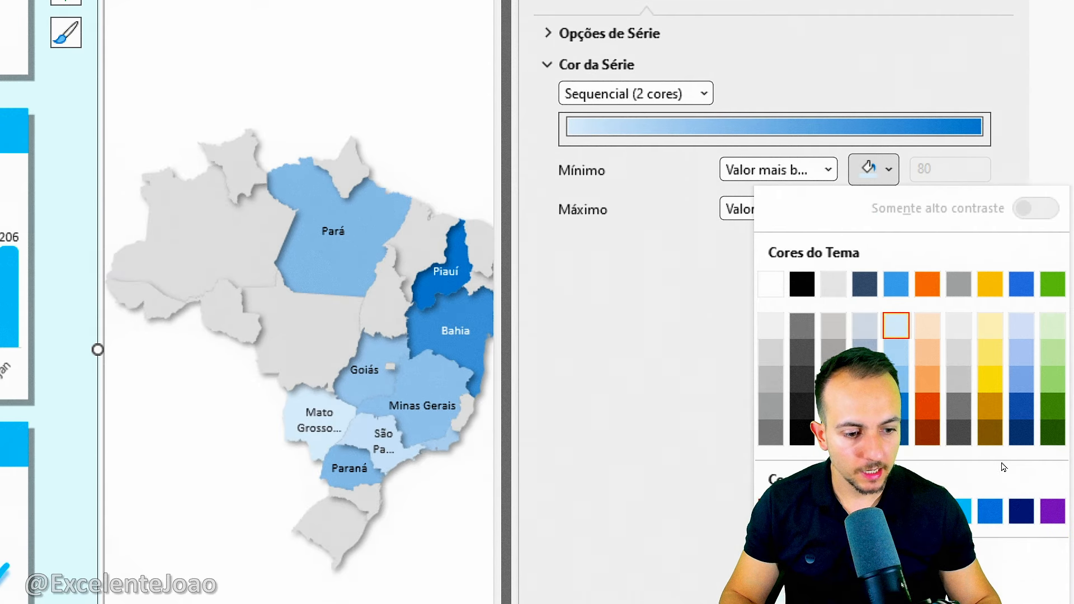
left_click(986, 428)
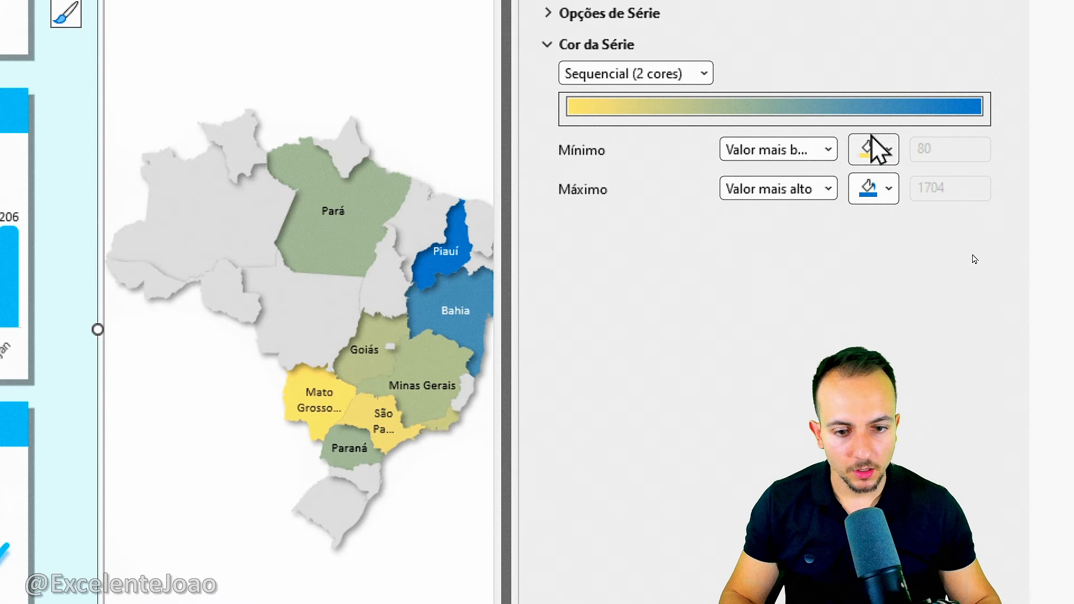
left_click(876, 189)
left_click(990, 531)
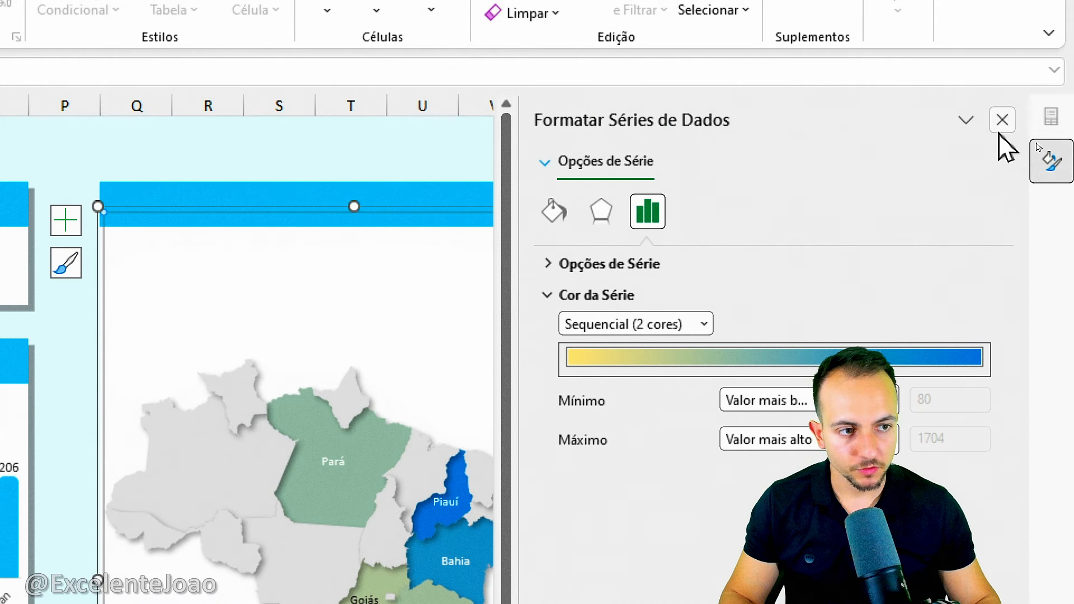
left_click(1003, 120)
left_click(659, 167)
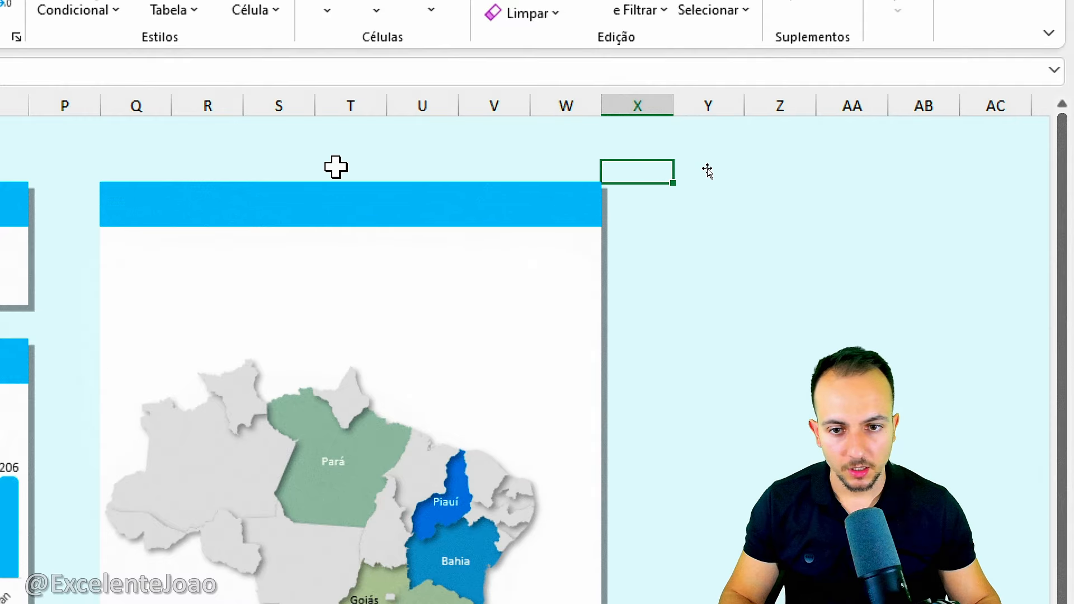
Title the map card's header "Qtde total por Endereço de Envio" in bold 14 pt text, centred horizontally and vertically.
left_click(365, 202)
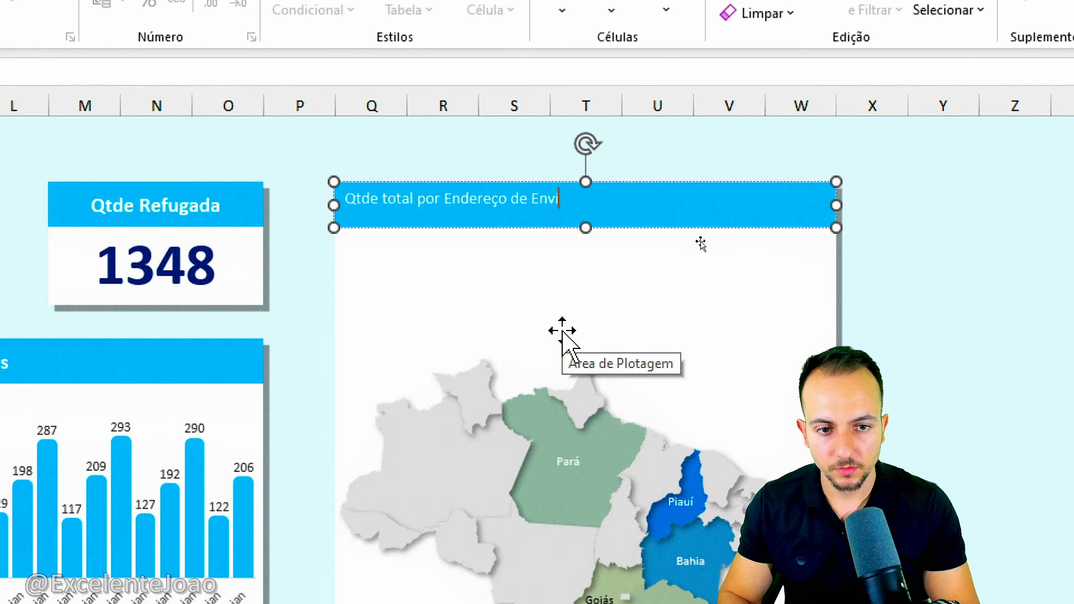
key("ctrl+a")
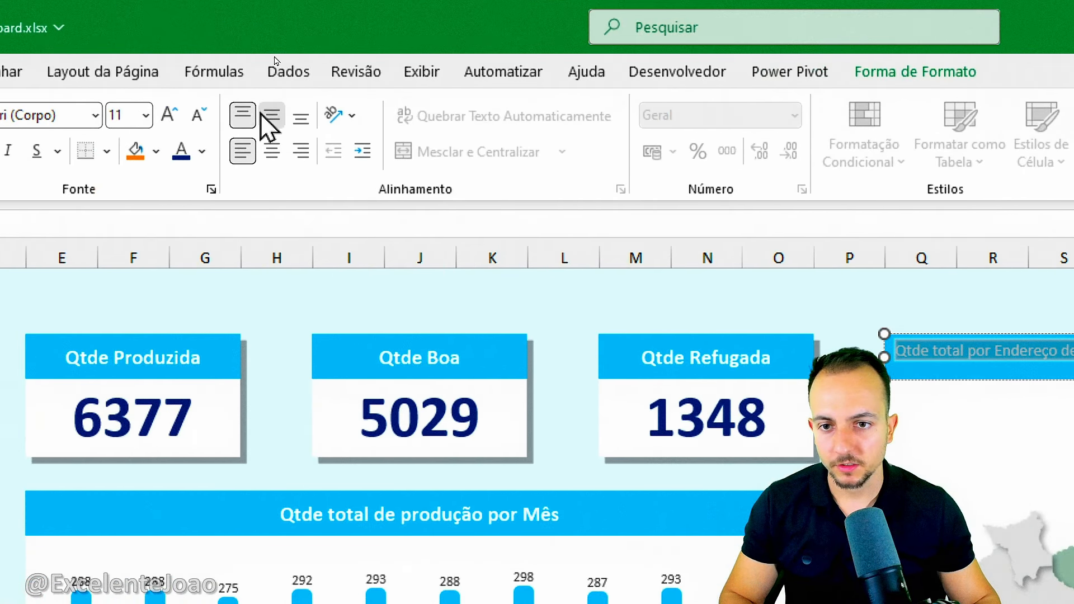
left_click(169, 115)
left_click(169, 115)
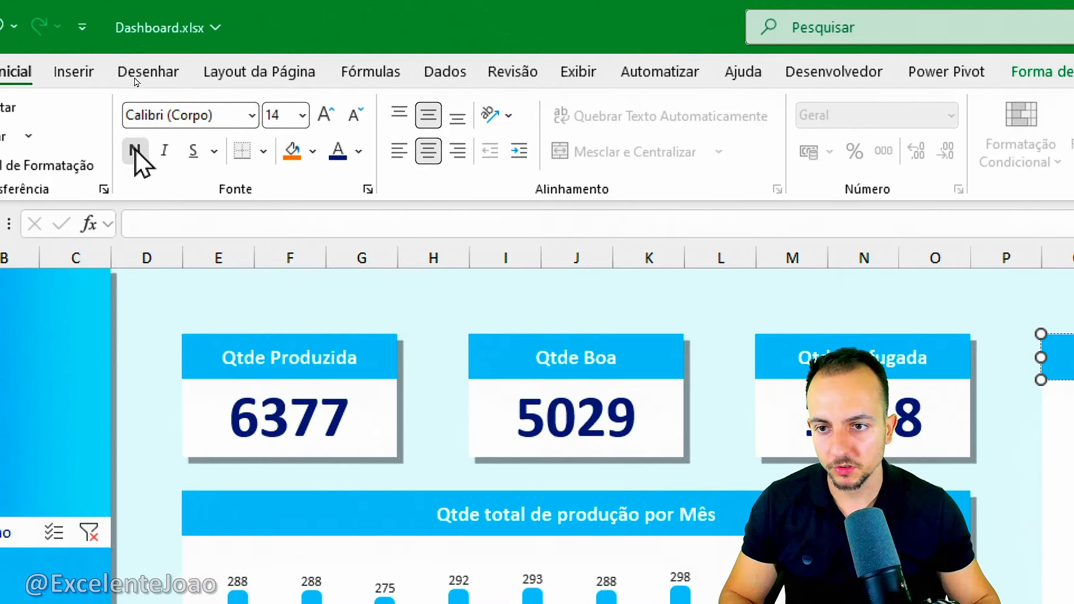
left_click(301, 329)
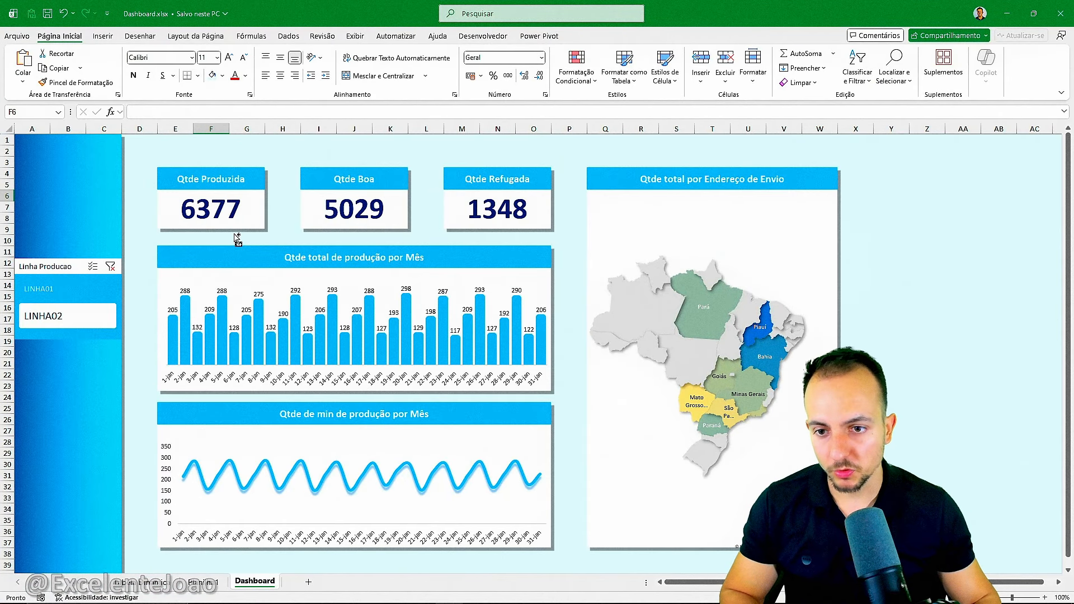
Switch the Linha Producao slicer between LINHA01 and LINHA02 to check how the cards, charts and map respond, ending on LINHA01.
left_click(63, 290)
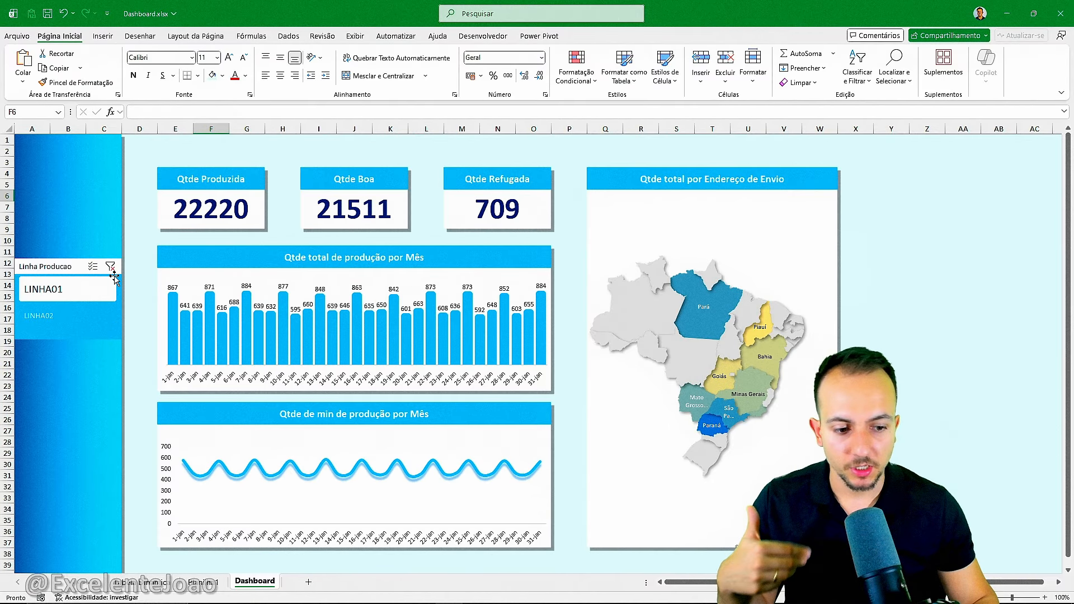
left_click(94, 292)
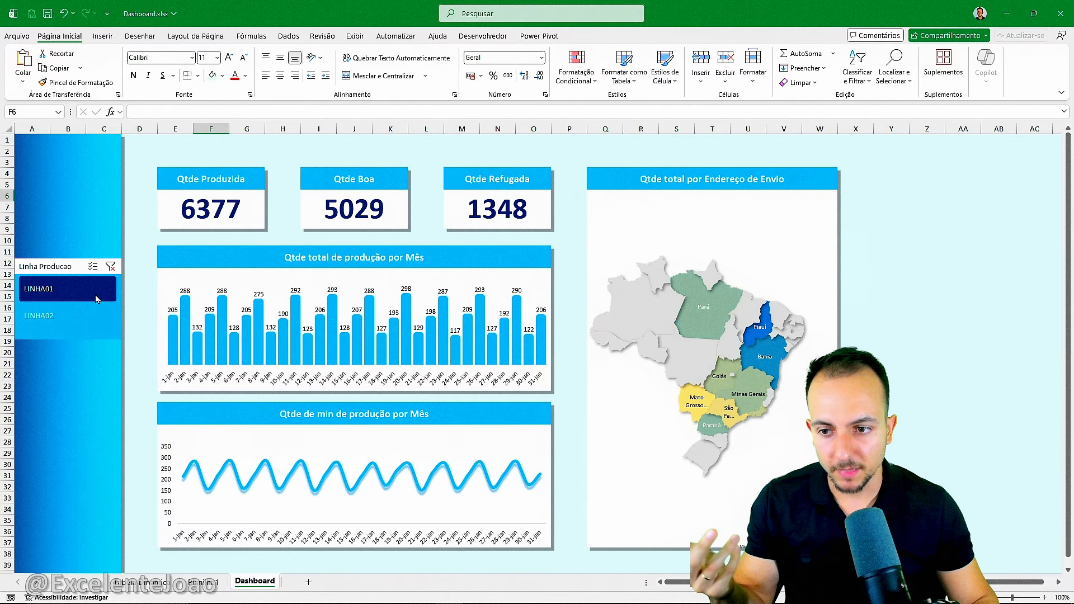
left_click(96, 298)
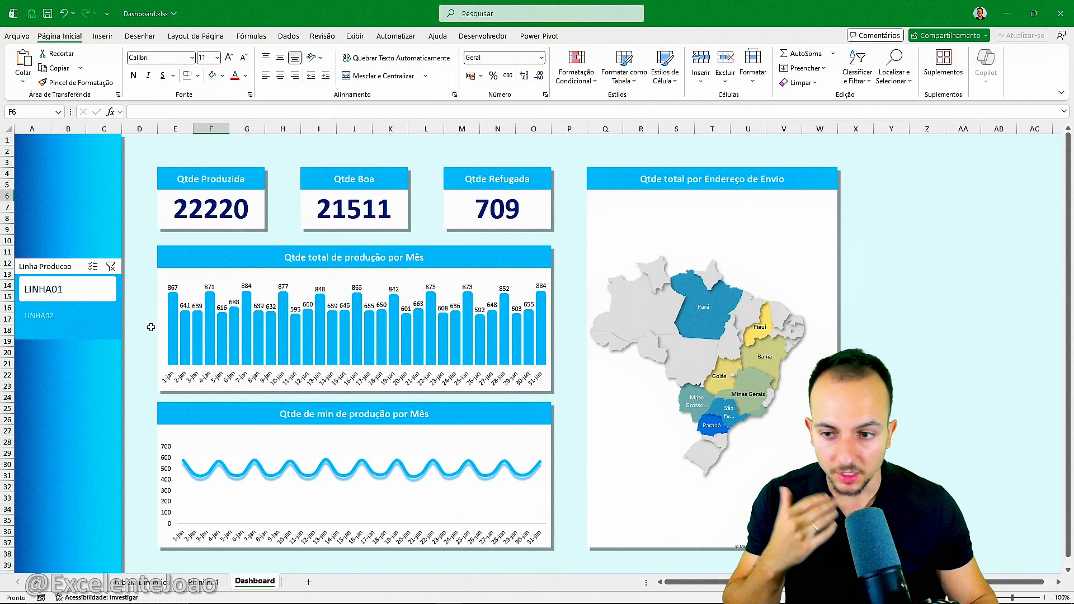
left_click(88, 328)
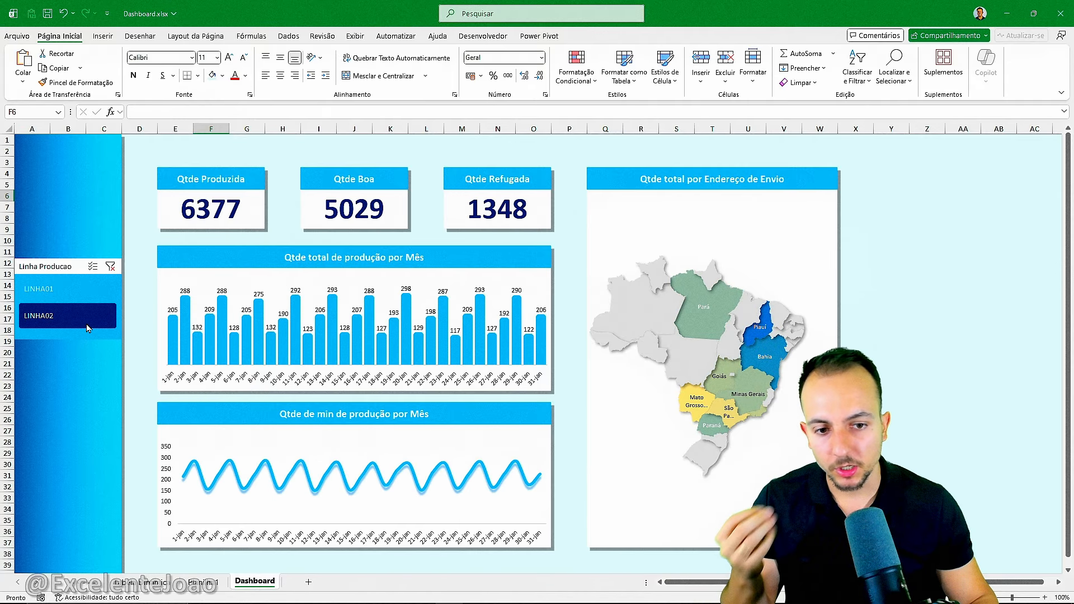
left_click(53, 297)
left_click(82, 307)
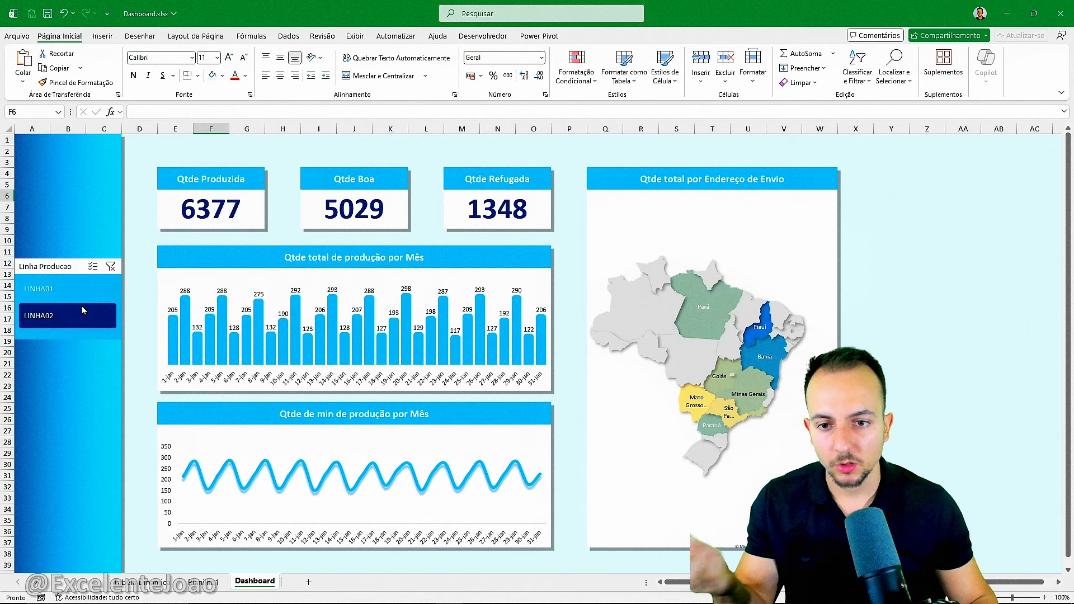
left_click(75, 297)
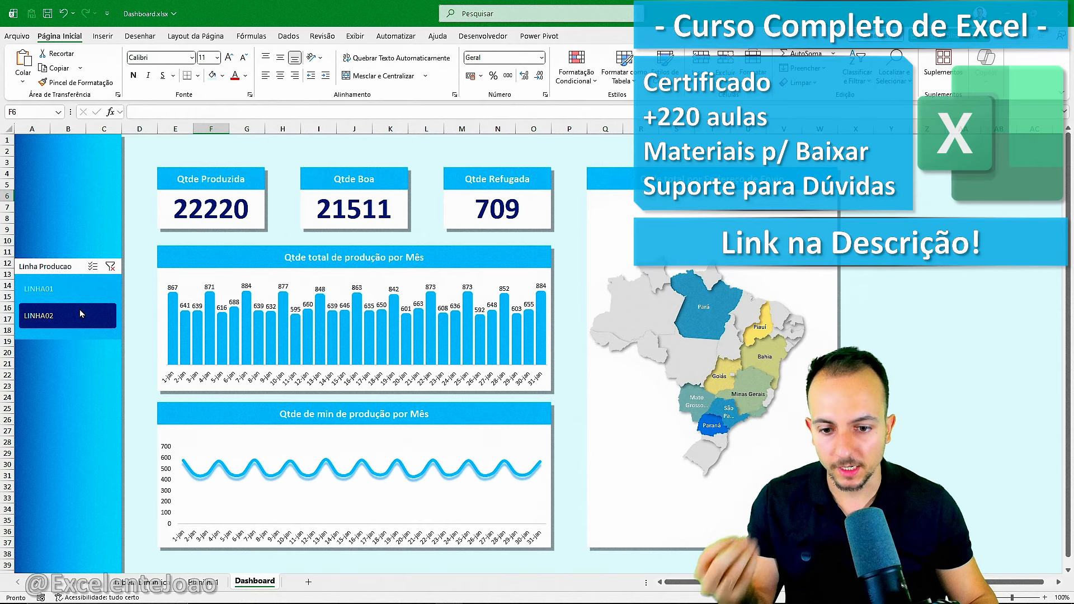
left_click(79, 310)
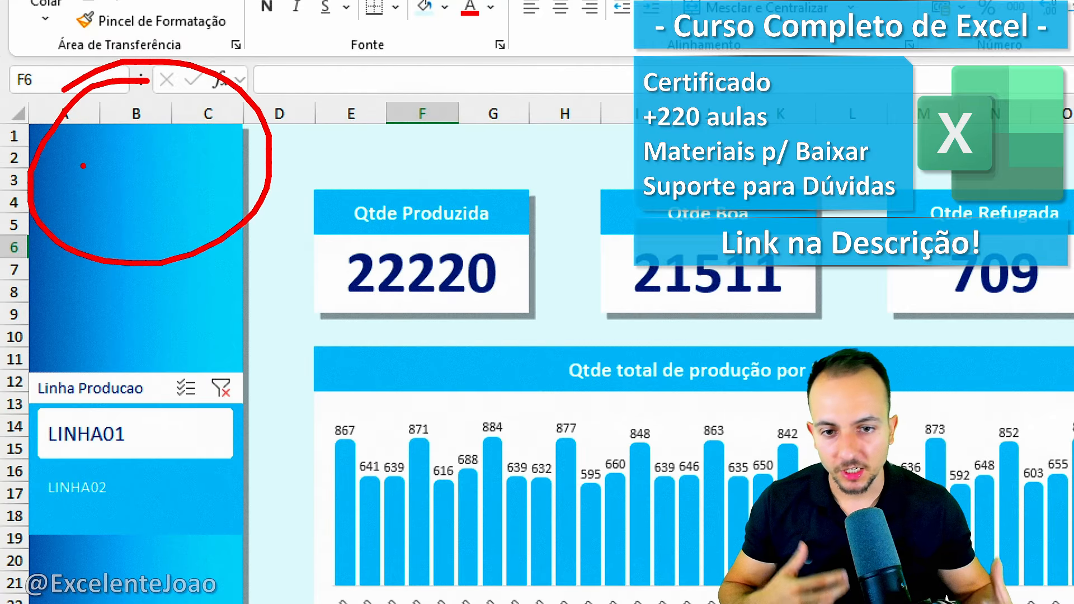
key("Escape")
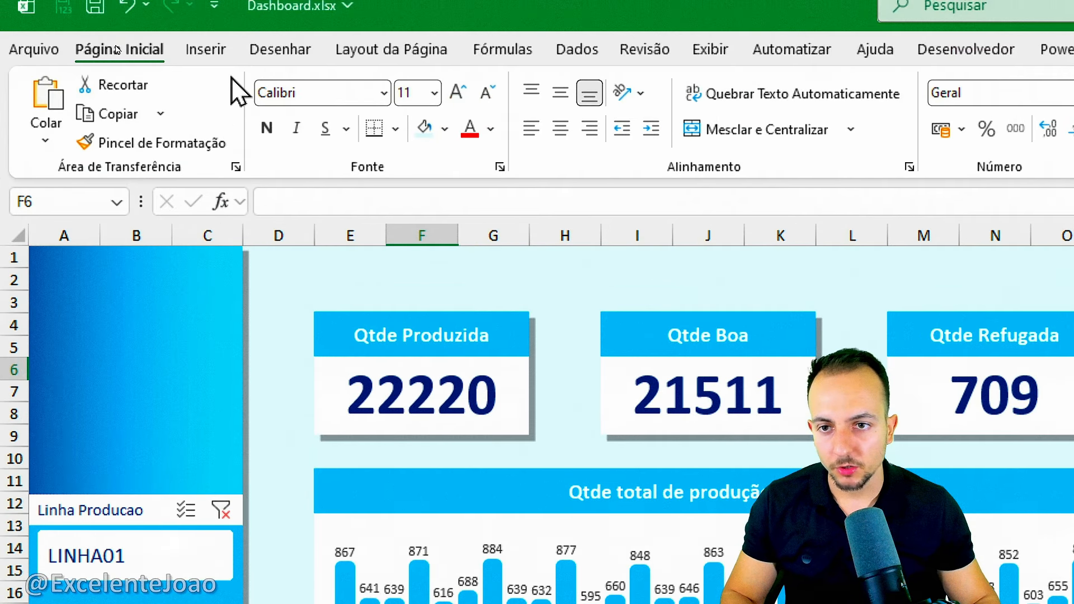
Insert a rectangle at the top of the sidebar, spanning columns A to C down to row 7, with the text "Dashboard de Produção 2026".
left_click(224, 75)
left_click(453, 166)
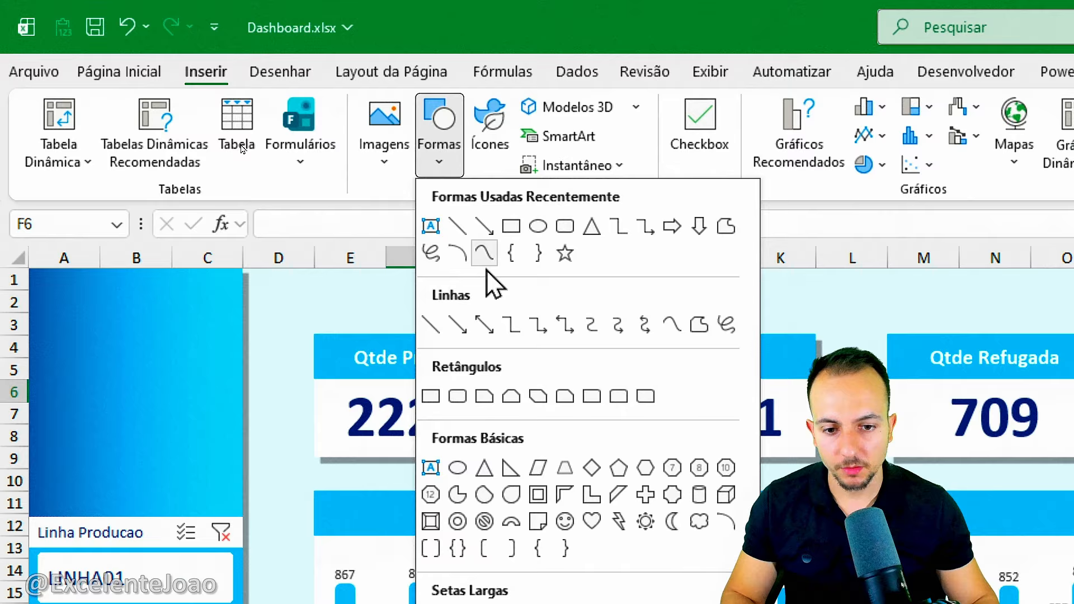
left_click(435, 390)
left_click_drag(230, 385, 71, 293)
left_click_drag(151, 365, 106, 346)
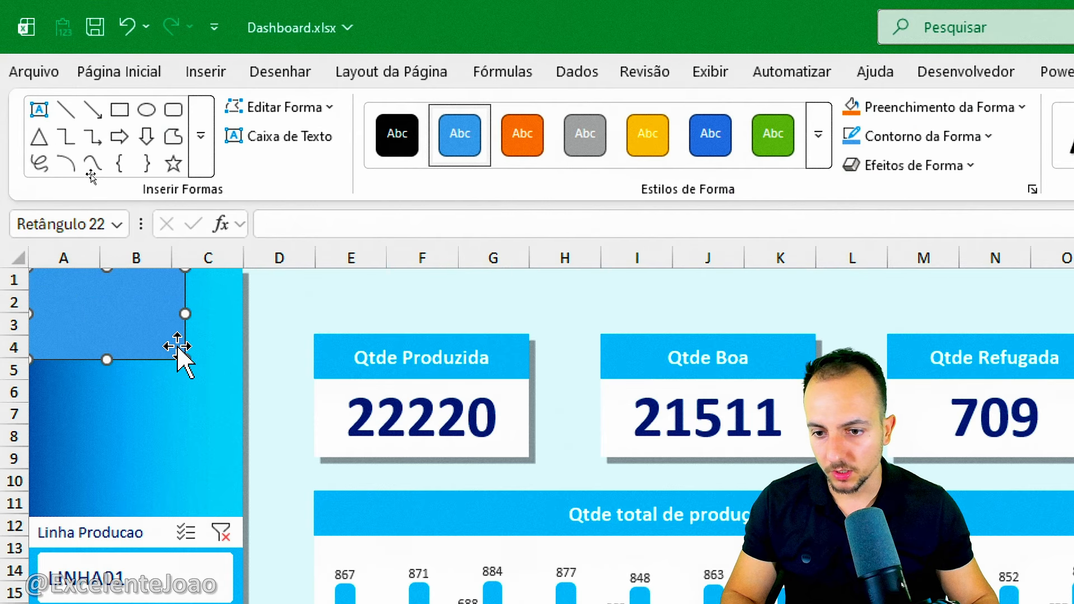
left_click_drag(185, 359, 243, 414)
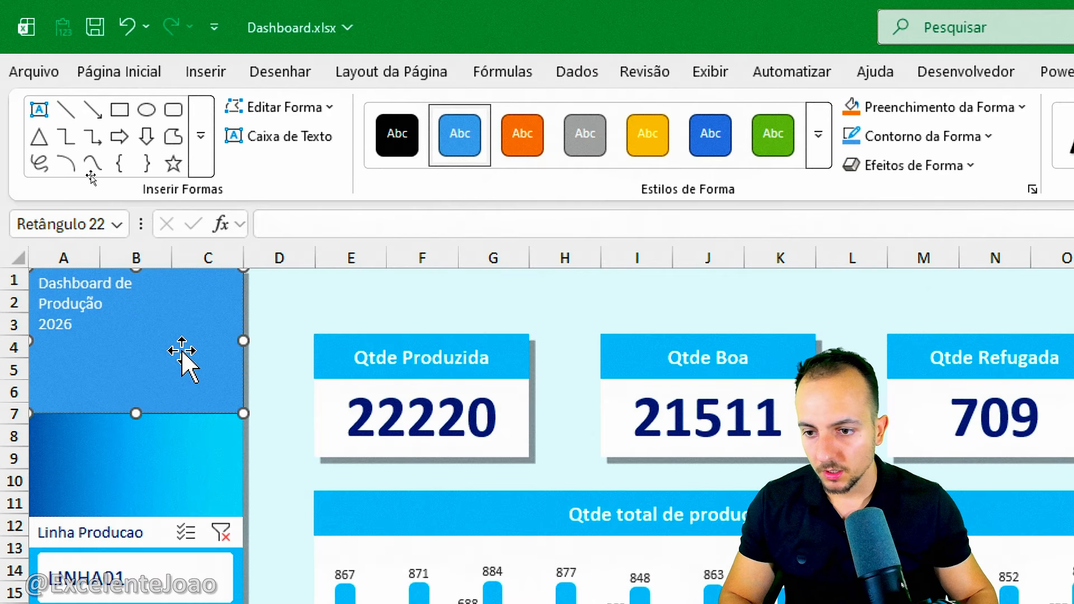
Format the sidebar title "Dashboard de Produção 2026" as bold white 14 pt text, centred horizontally and vertically in its rectangle.
key("ctrl+a")
left_click(126, 71)
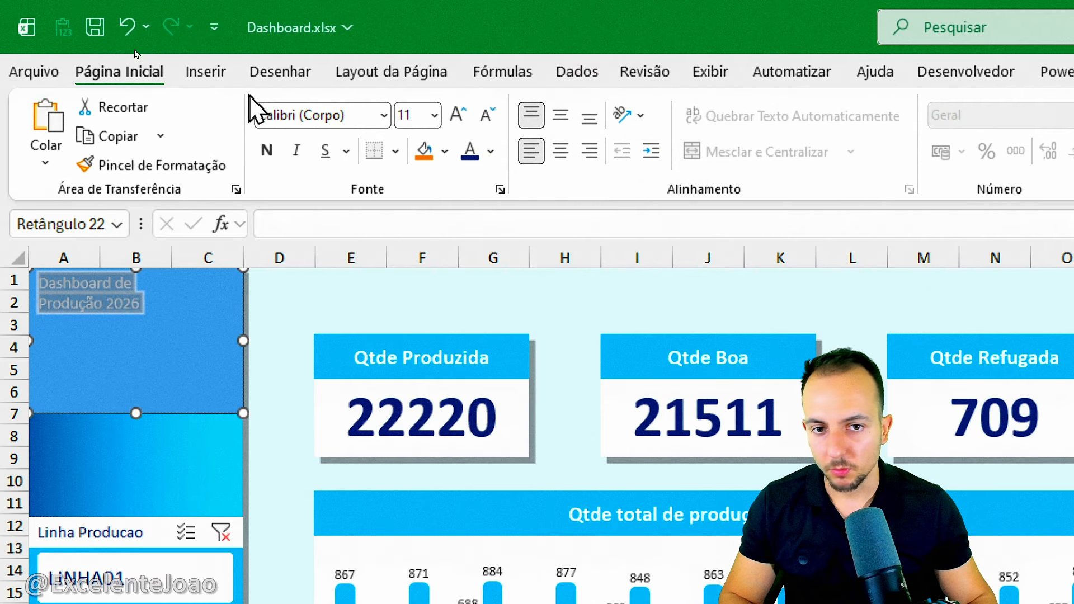
left_click(561, 116)
left_click(560, 150)
left_click(458, 114)
left_click(459, 114)
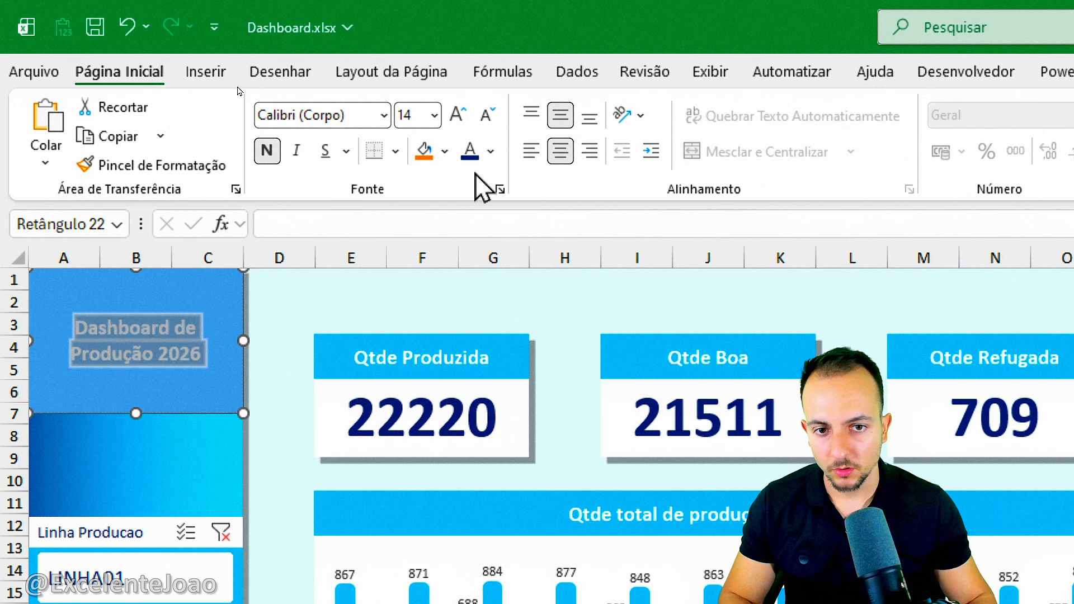
left_click(491, 151)
left_click(473, 299)
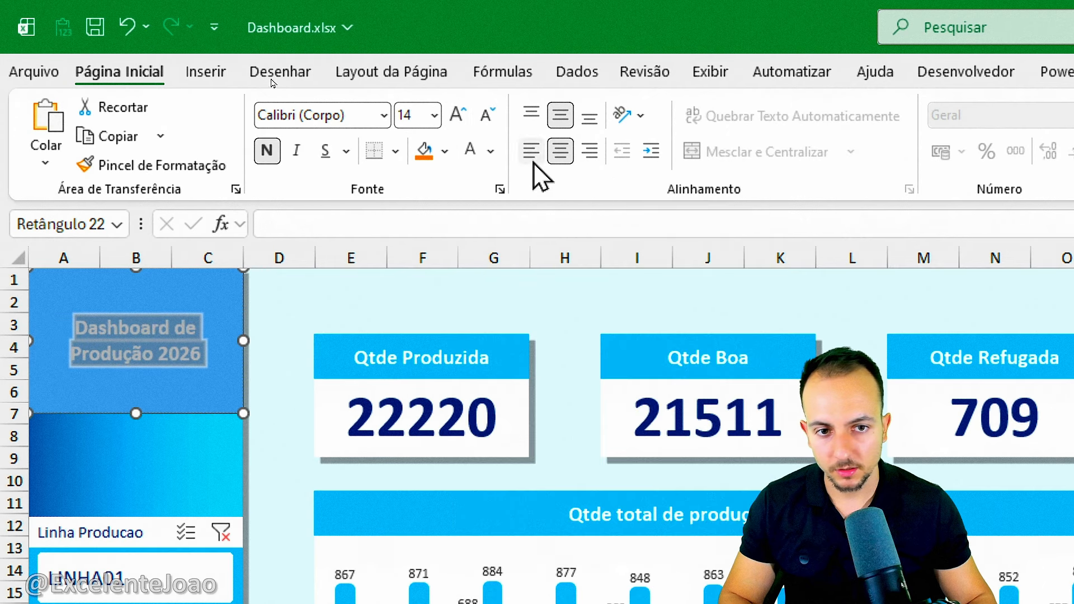
Shorten the title rectangle so it ends at row 4, keeping its text vertically centred.
left_click(539, 126)
left_click_drag(155, 415, 151, 359)
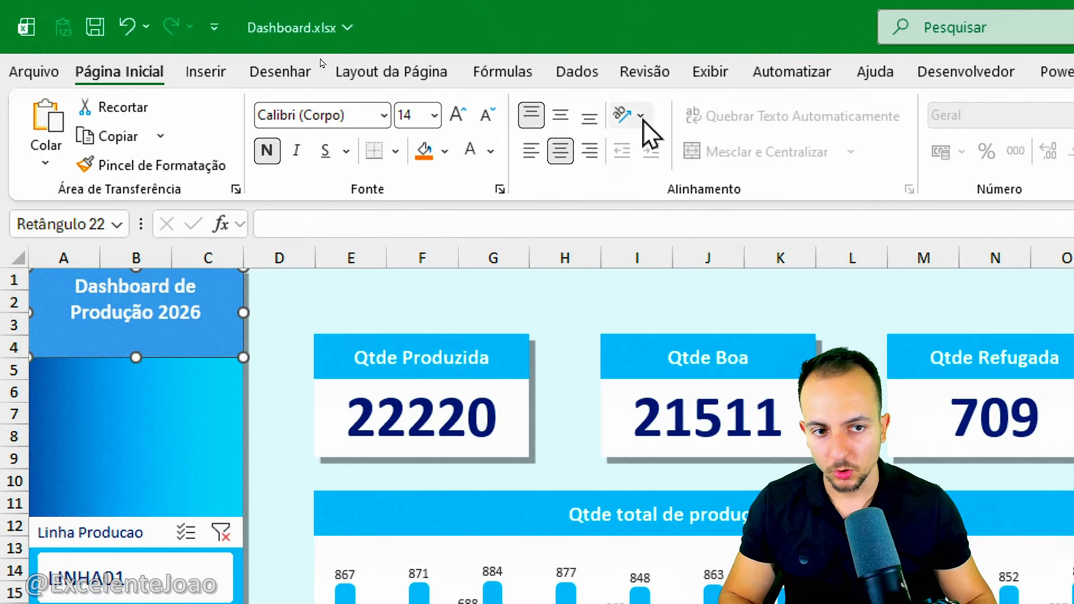
left_click(560, 117)
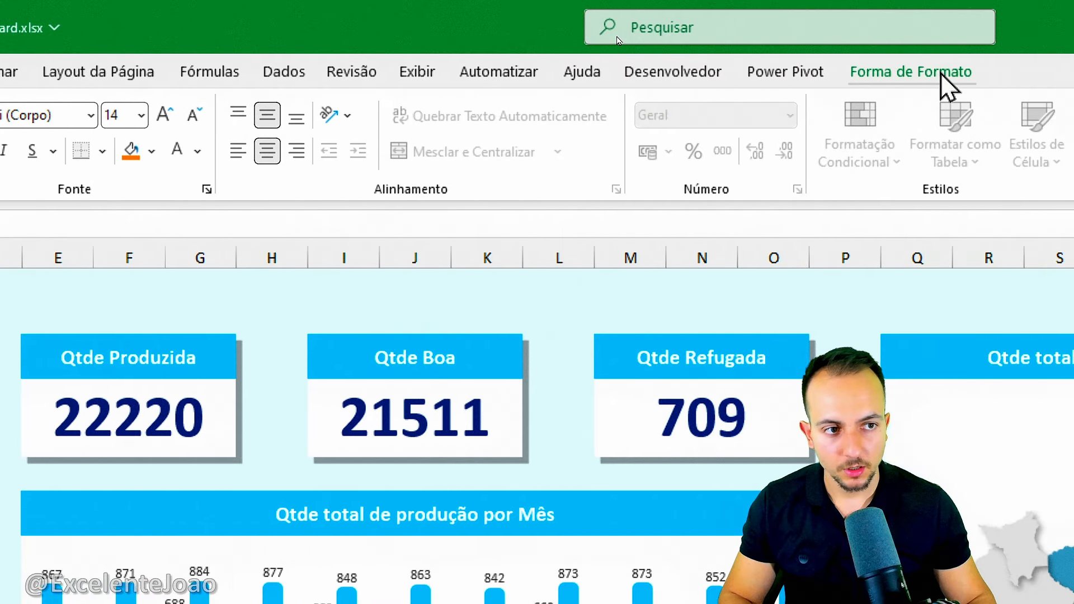
Remove the outline and the fill from the sidebar title rectangle.
left_click(948, 71)
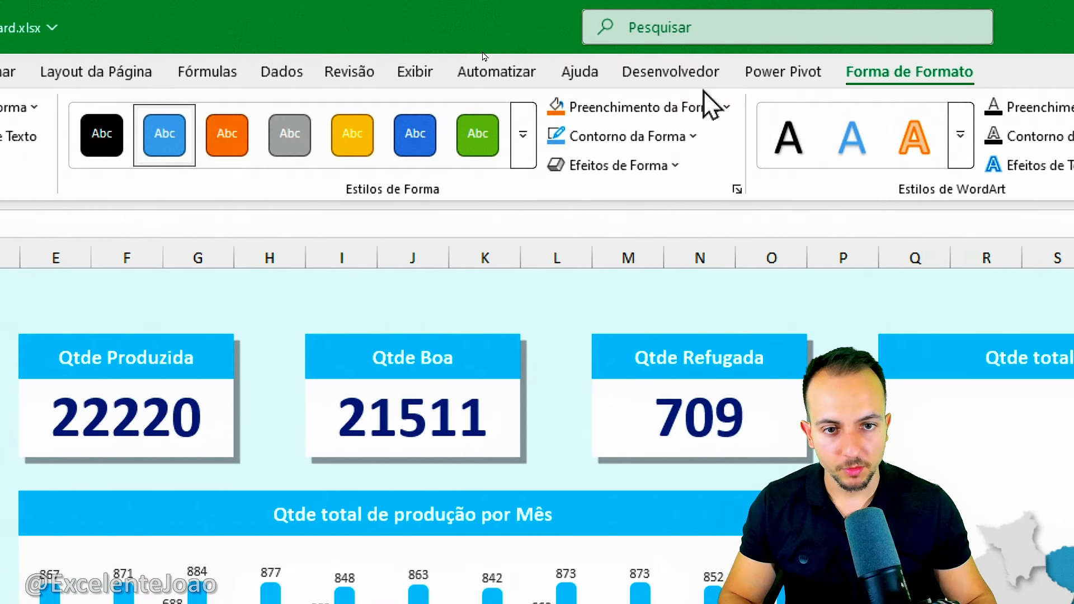
left_click(625, 136)
left_click(601, 529)
left_click(643, 20)
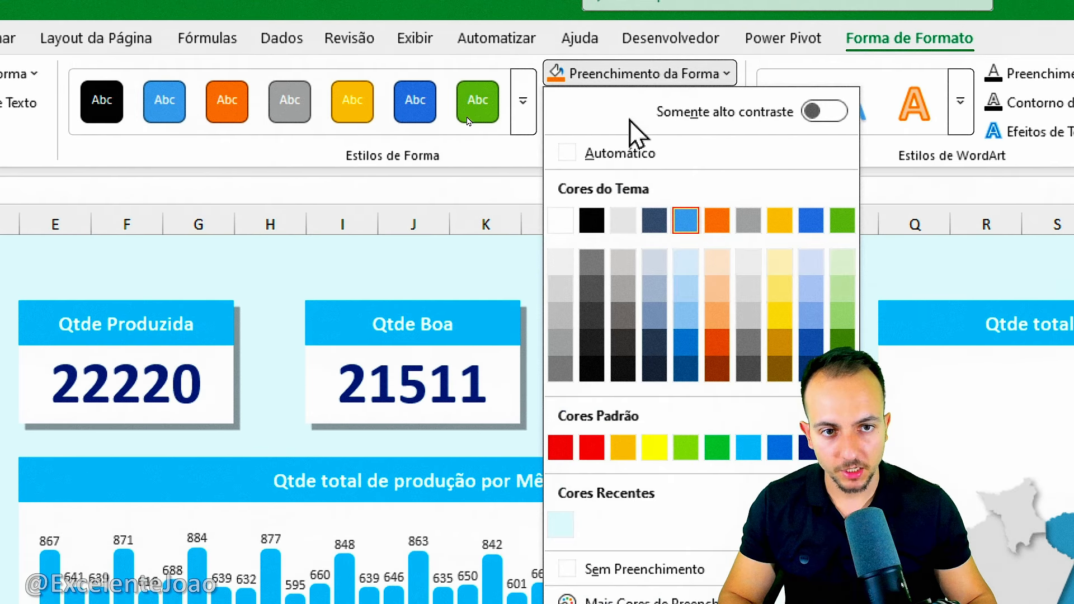
left_click(619, 542)
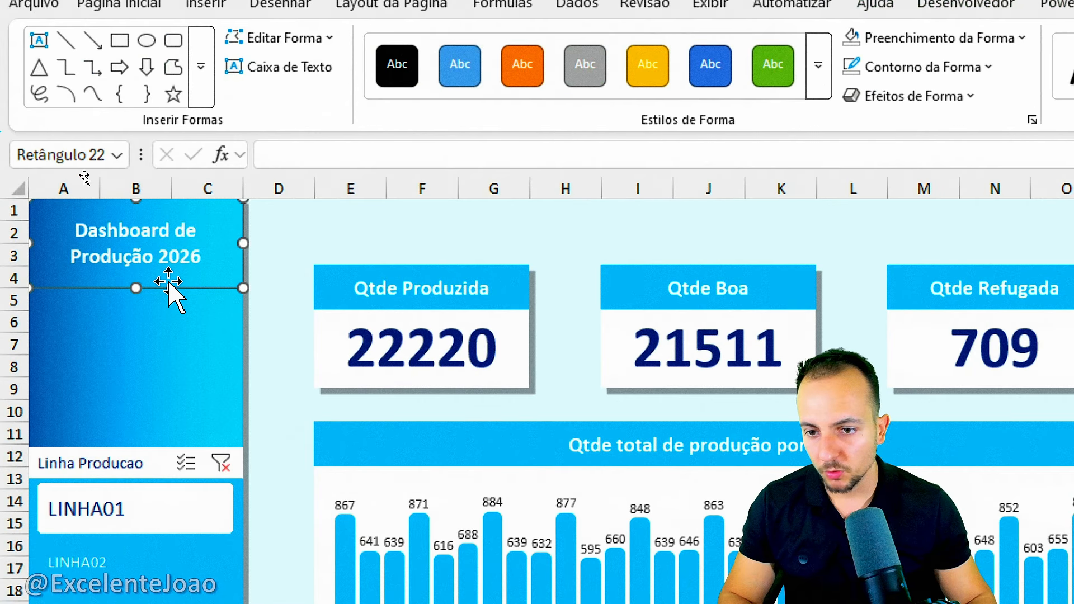
Duplicate the title rectangle, place the copy at the sidebar's foot around rows 34 to 37, and replace its text with "Feito por" and the author's handle.
key("ctrl+d")
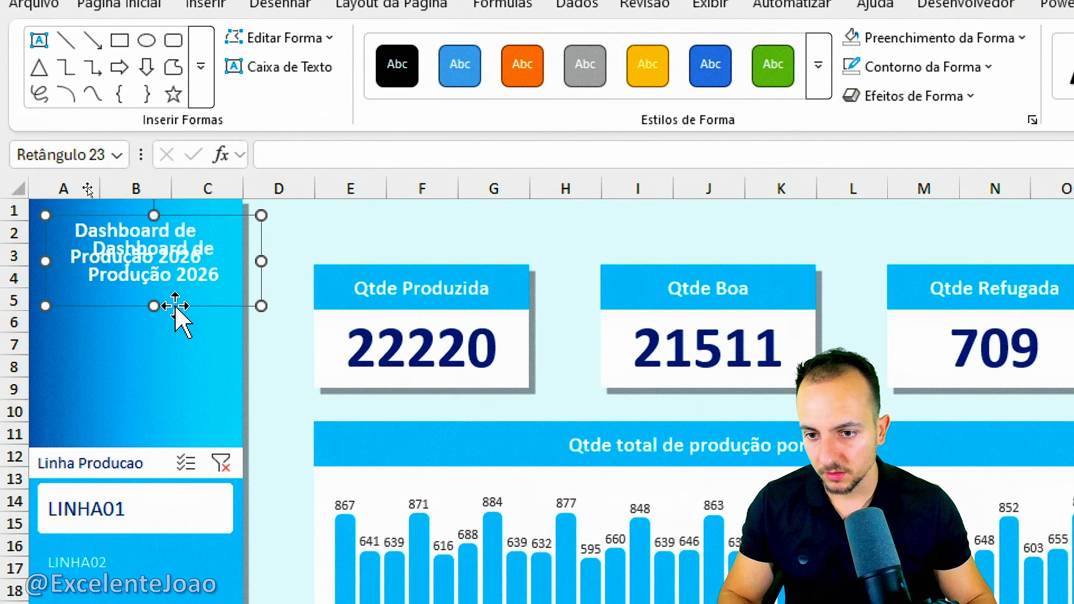
left_click_drag(176, 307, 115, 603)
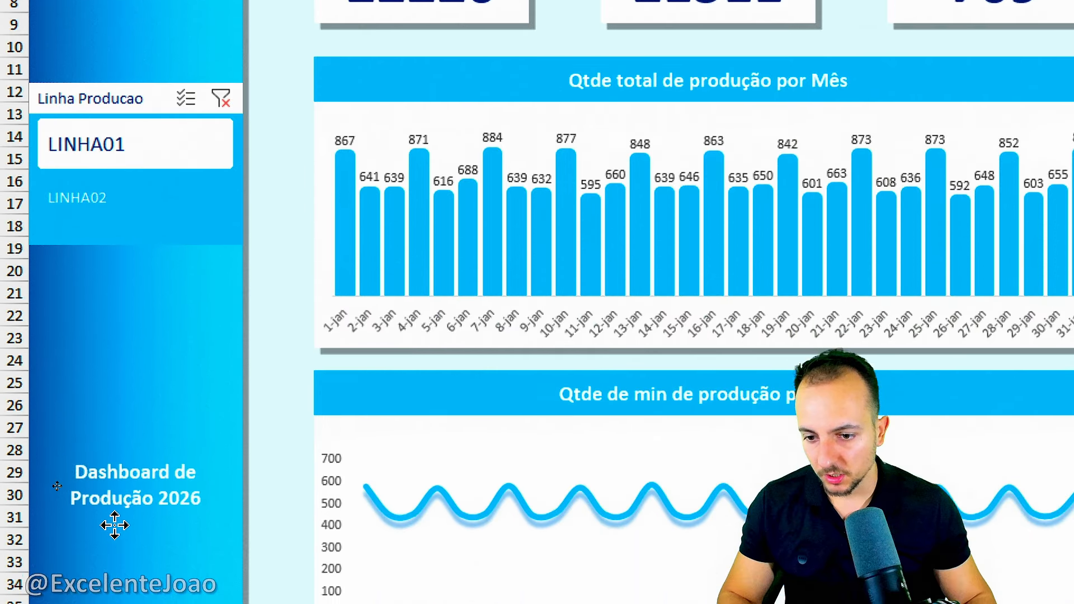
left_click_drag(115, 524, 108, 603)
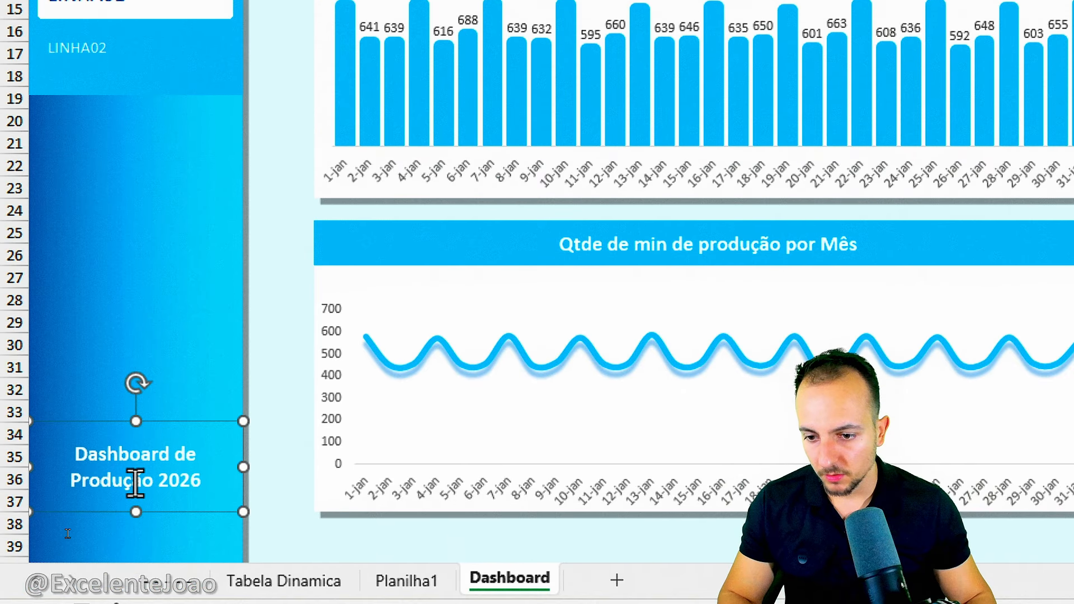
triple_click(136, 480)
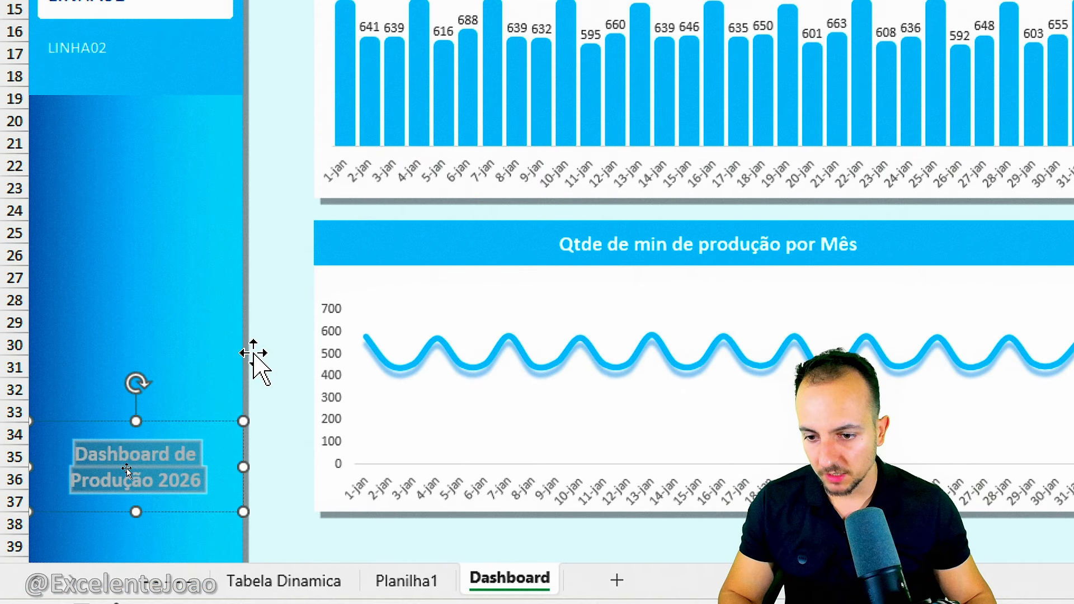
type("Feito por @ExcelenteJoao")
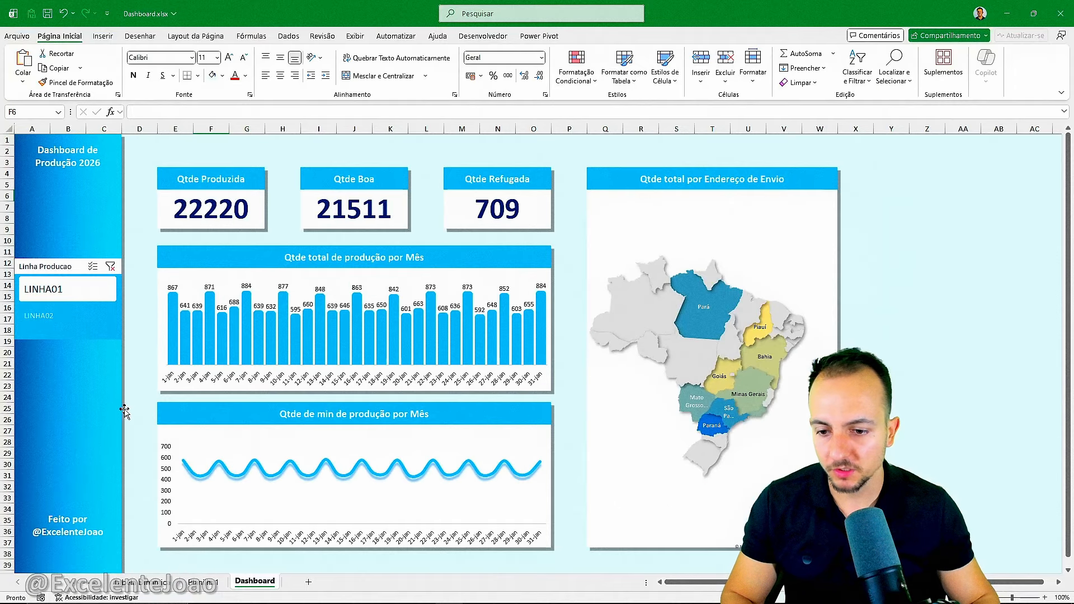
Try the LINHA01 and LINHA02 options of the Linha Producao slicer on the finished dashboard.
left_click(103, 295)
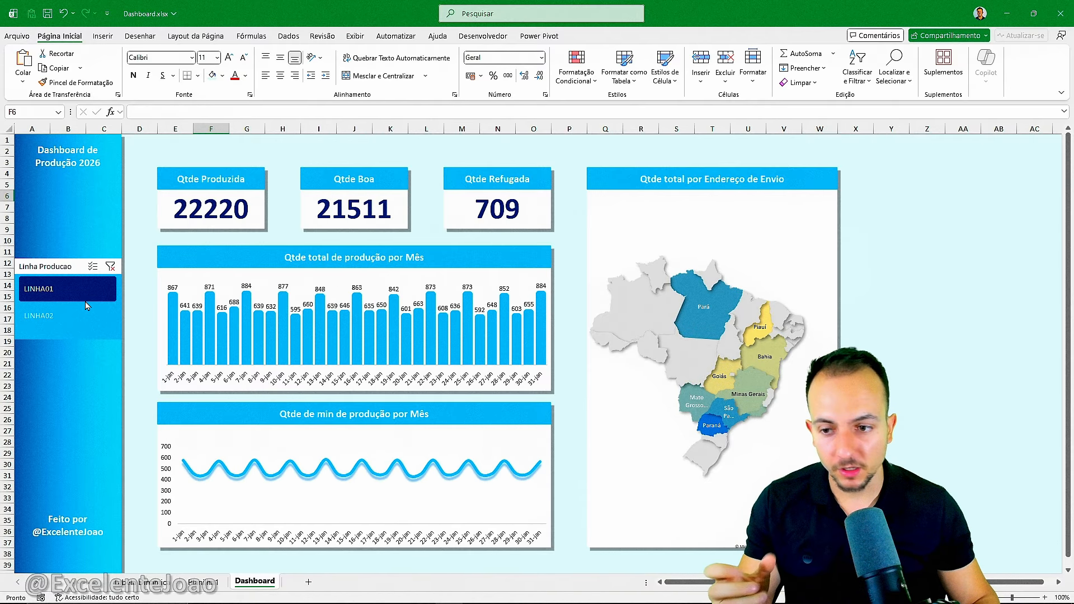
left_click(78, 316)
left_click(84, 296)
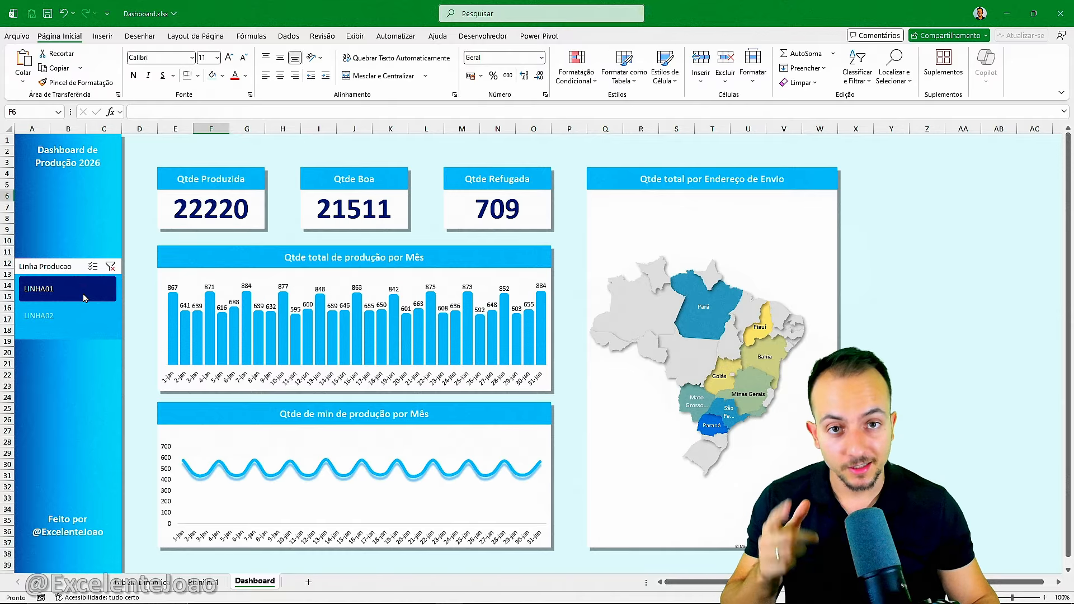
left_click(78, 315)
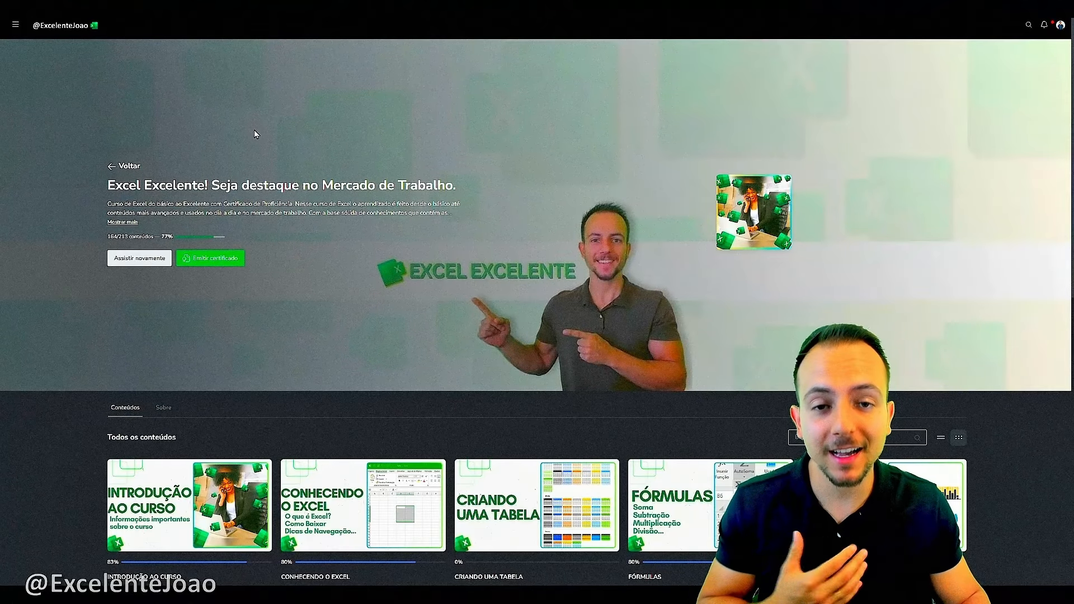
Switch to the Excel Excelente course website and look through its modules and the lesson list beside the Dashboard de Faturamento lesson.
scroll(254, 133, "down", 7)
scroll(243, 141, "down", 3)
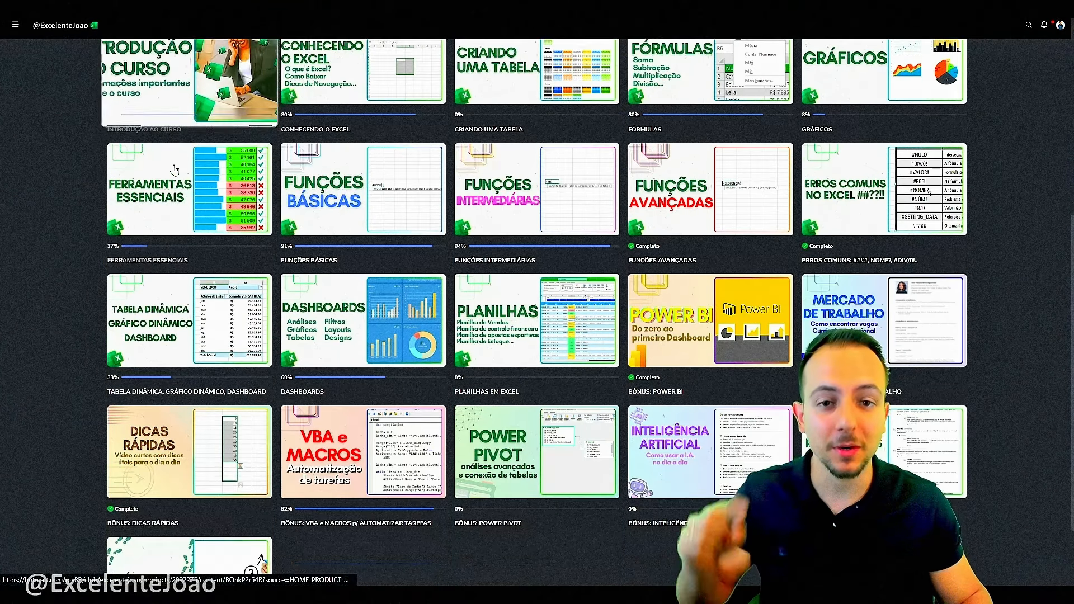
scroll(134, 185, "up", 3)
left_click(133, 175)
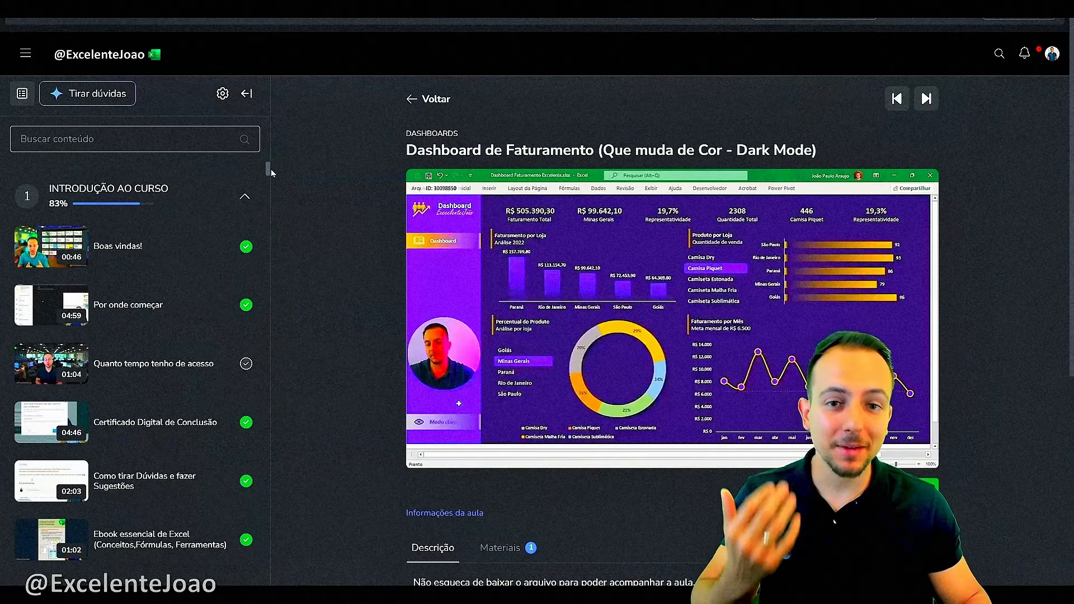
scroll(263, 185, "down", 10)
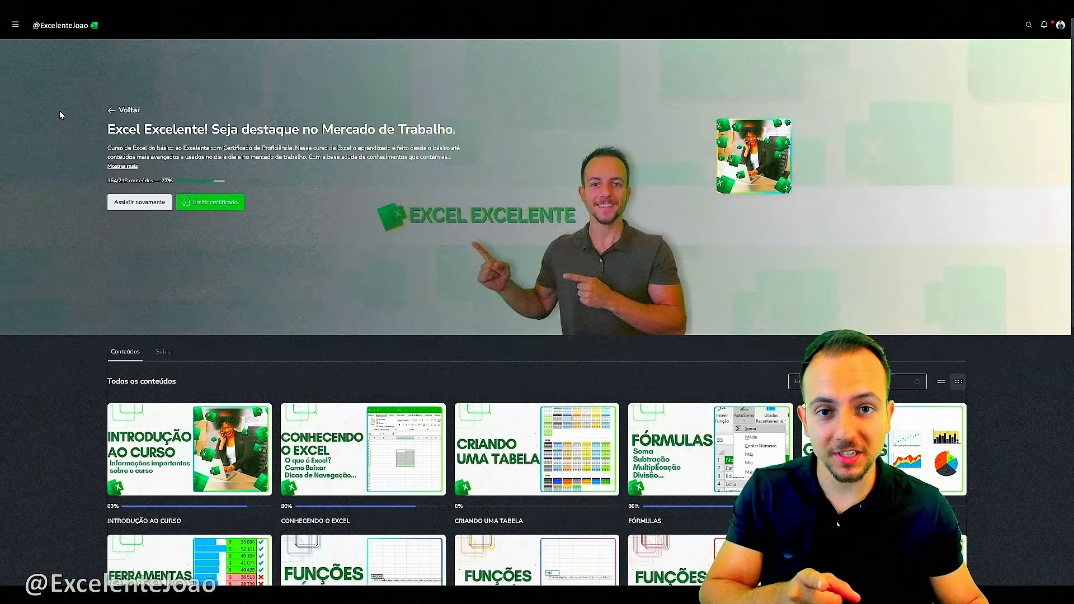
scroll(59, 111, "down", 10)
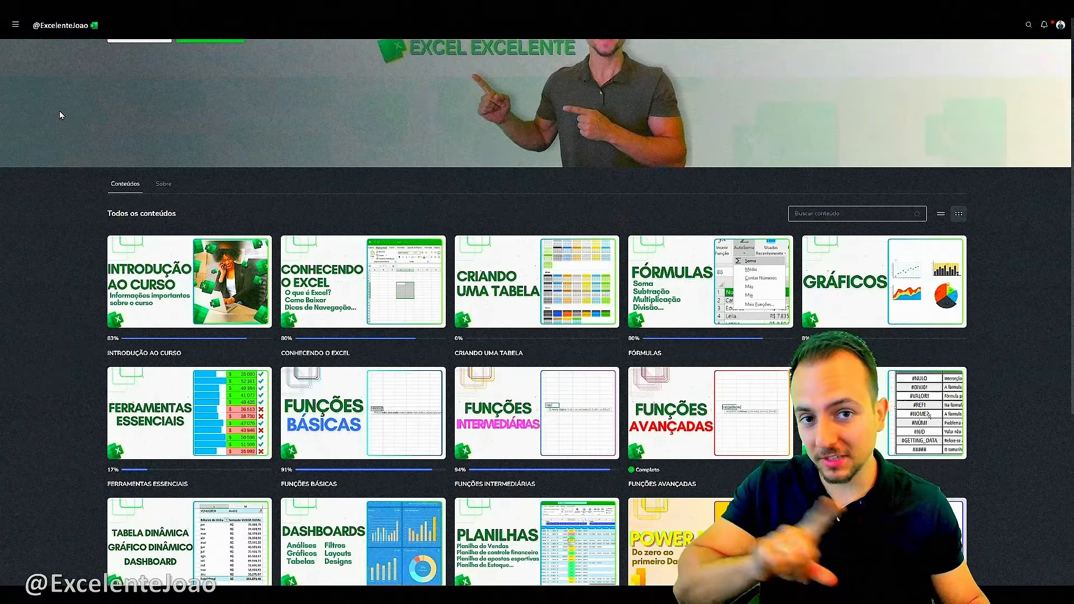
scroll(57, 113, "up", 15)
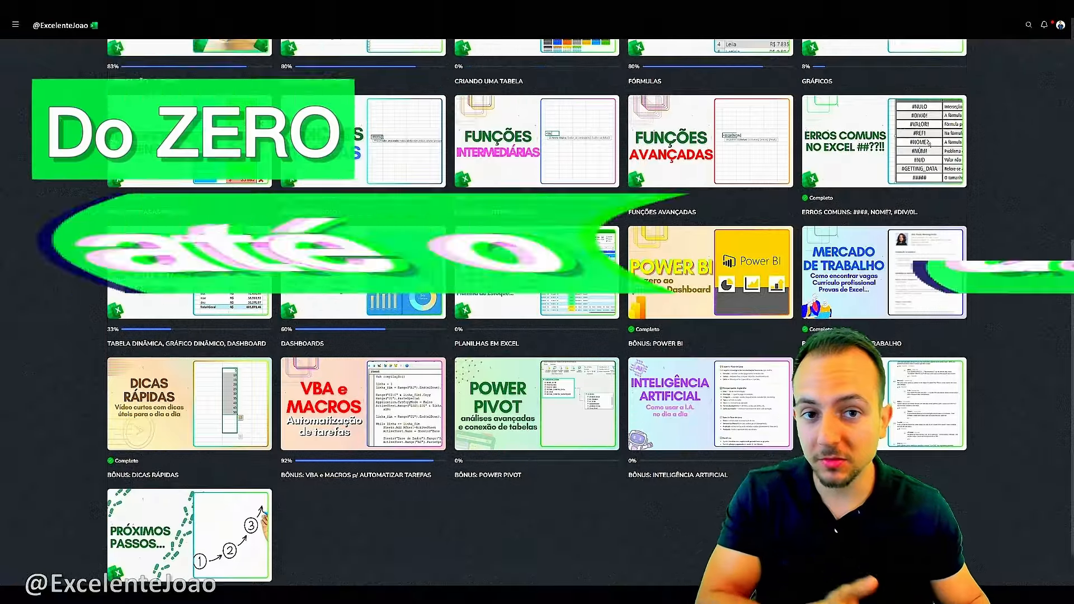